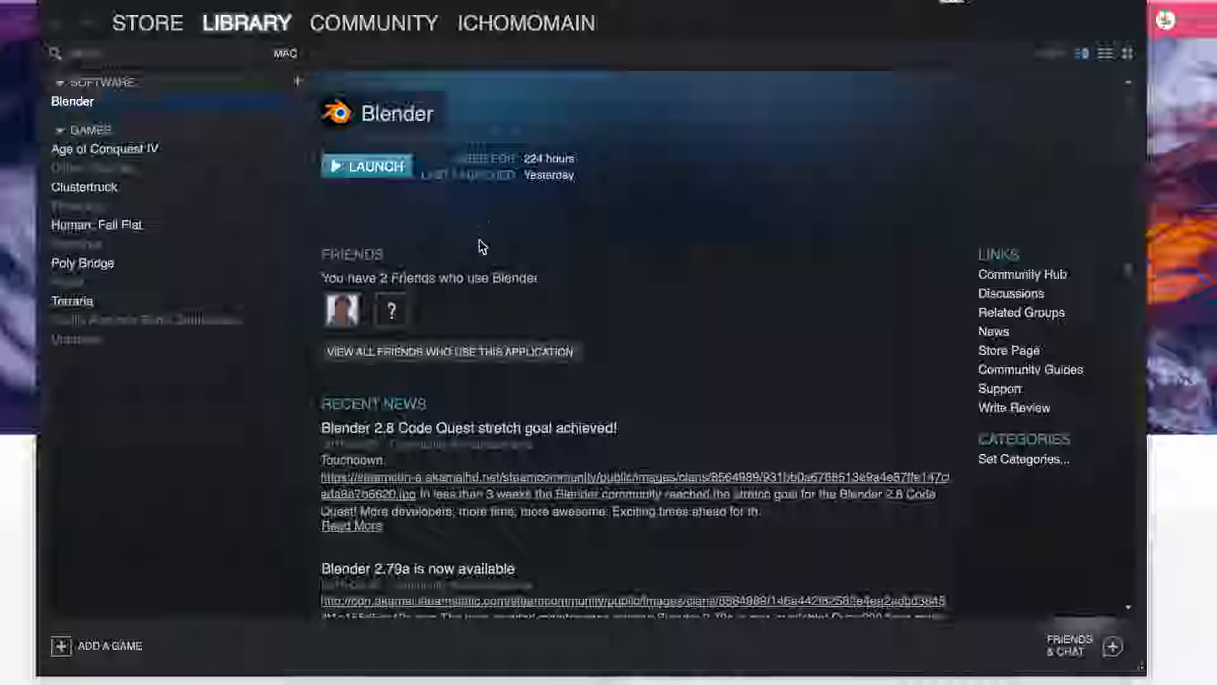
- Launch Blender from the Steam library, switch to its desktop and dismiss the splash screen
{"action": "left_click", "coordinate": [393, 169]}
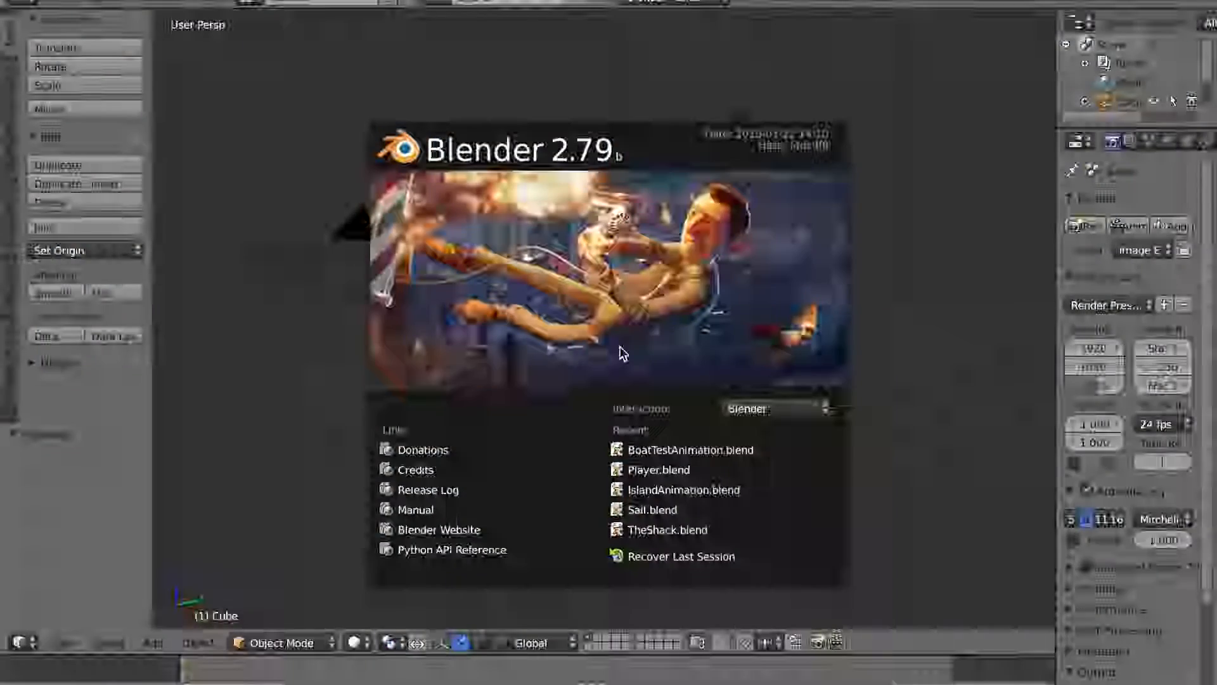
{"action": "key", "text": "ctrl+Up"}
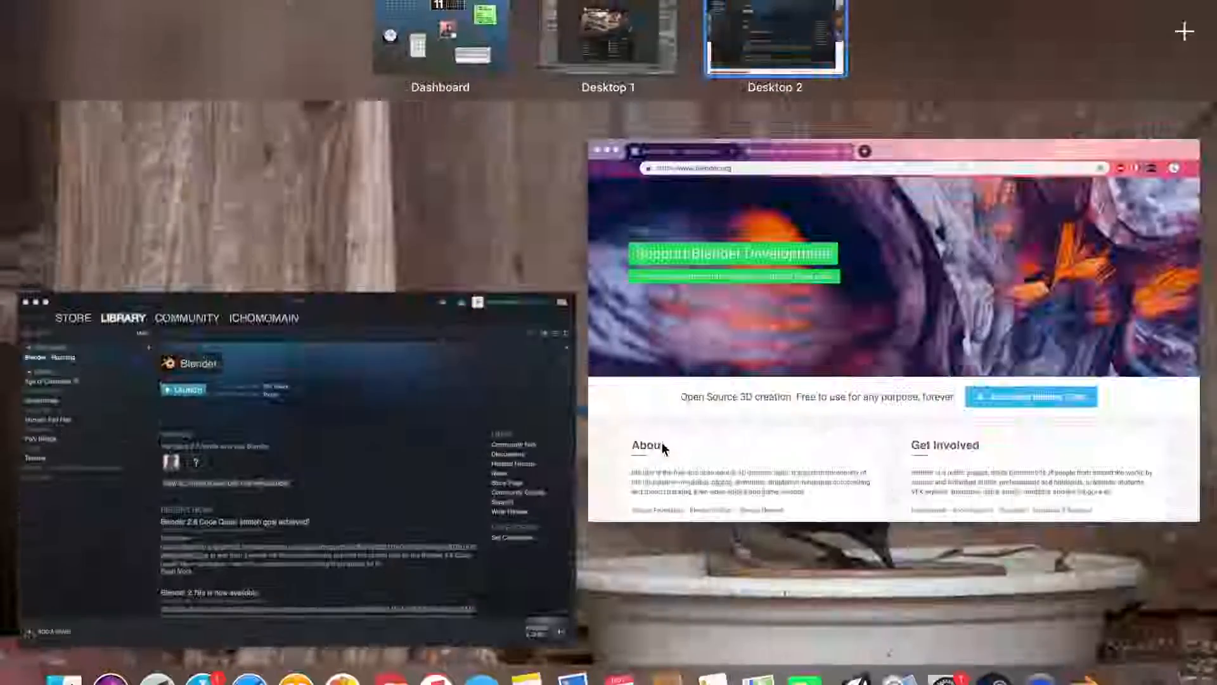
{"action": "key", "text": "ctrl+Up"}
{"action": "key", "text": "ctrl+Left"}
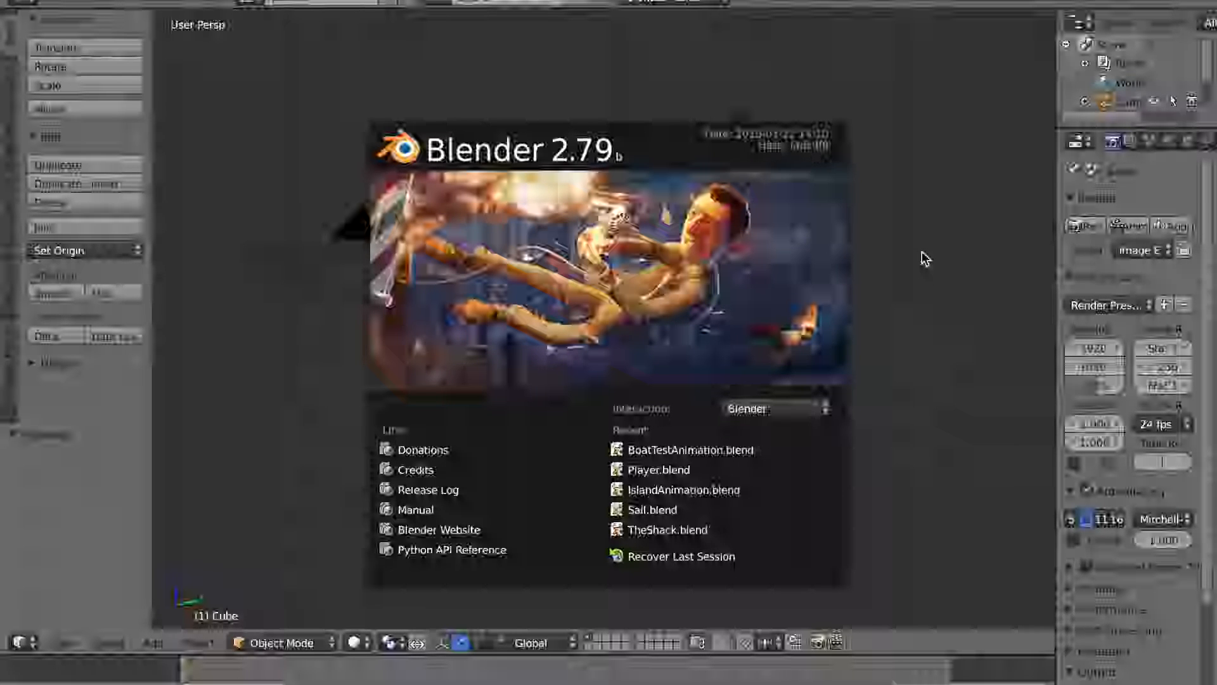
{"action": "left_click", "coordinate": [915, 242]}
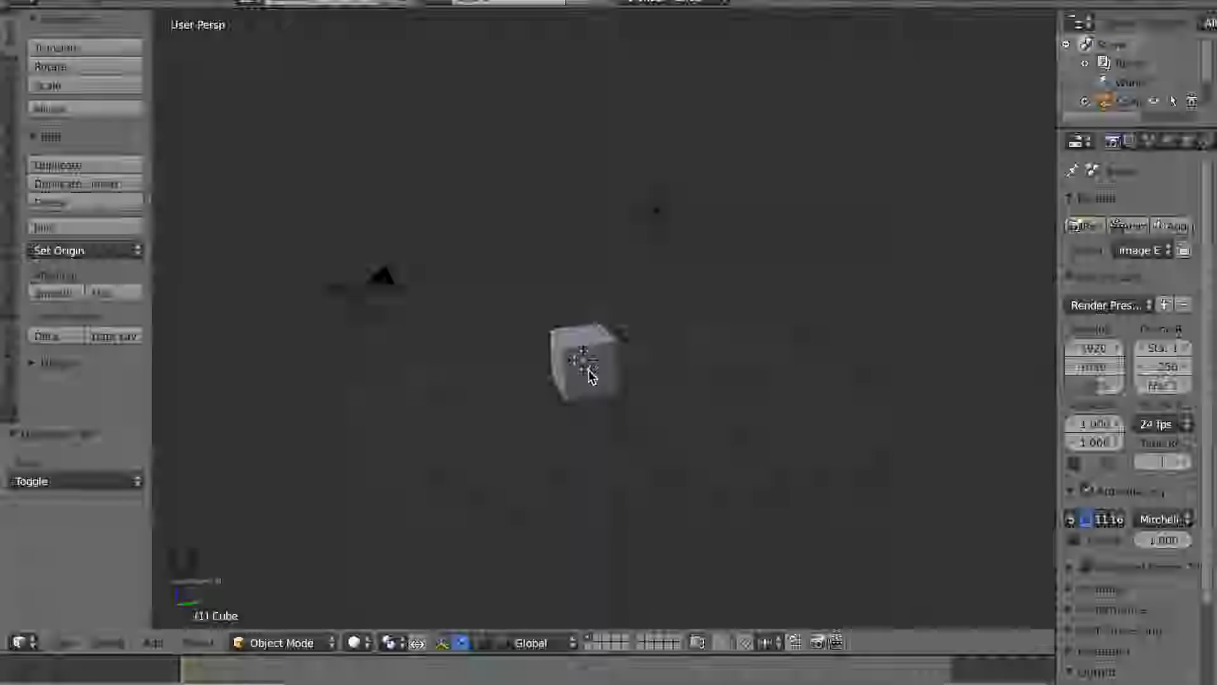
- Orbit the 3D view around the default cube to examine it from several angles
{"action": "mouse_move", "coordinate": [584, 347]}
{"action": "middle_mouse_down"}
{"action": "mouse_move", "coordinate": [766, 337]}
{"action": "mouse_move", "coordinate": [677, 291]}
{"action": "mouse_move", "coordinate": [581, 345]}
{"action": "mouse_move", "coordinate": [606, 375]}
{"action": "mouse_move", "coordinate": [682, 355]}
{"action": "mouse_move", "coordinate": [655, 340]}
{"action": "mouse_move", "coordinate": [593, 340]}
{"action": "middle_mouse_up"}
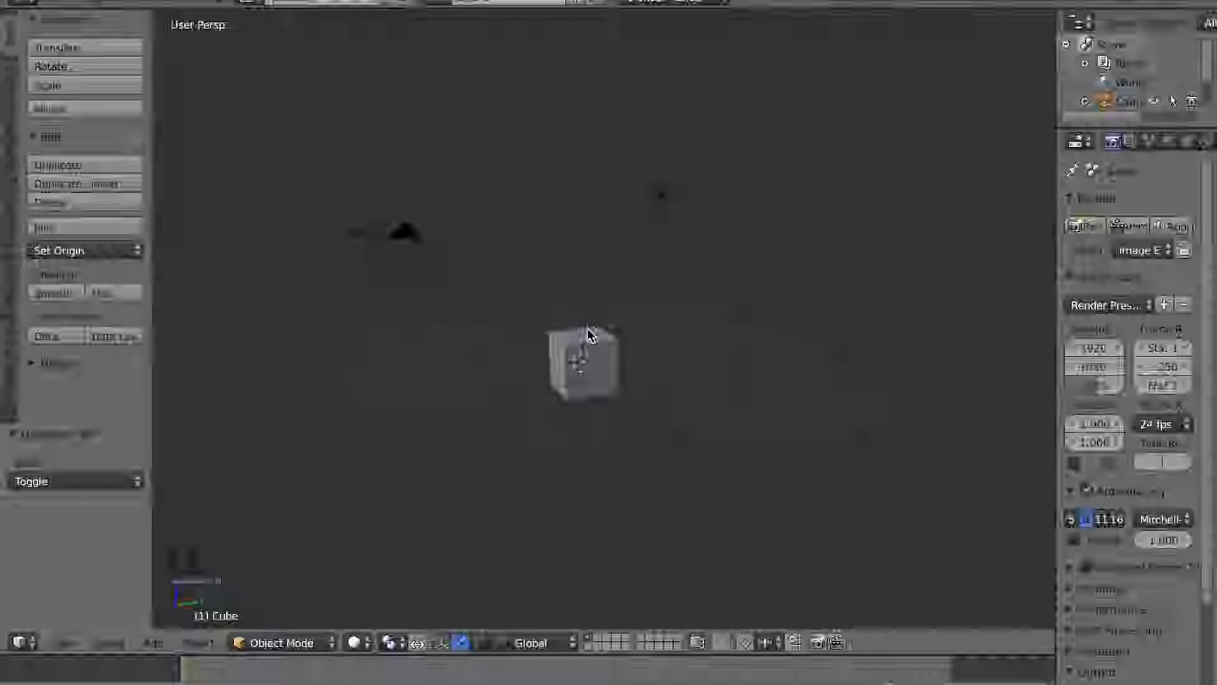
{"action": "key", "text": "KP_2"}
{"action": "key", "text": "KP_6"}
{"action": "key", "text": "KP_8"}
{"action": "key", "text": "KP_4"}
{"action": "key", "text": "KP_2"}
{"action": "key", "text": "KP_6"}
{"action": "key", "text": "KP_8"}
{"action": "key", "text": "KP_4"}
{"action": "key", "text": "KP_2"}
{"action": "key", "text": "KP_6"}
{"action": "key", "text": "KP_4"}
{"action": "key", "text": "KP_4"}
{"action": "key", "text": "KP_4"}
{"action": "key", "text": "KP_4"}
{"action": "key", "text": "KP_6"}
{"action": "key", "text": "KP_6"}
{"action": "key", "text": "KP_6"}
{"action": "key", "text": "KP_6"}
{"action": "key", "text": "KP_6"}
{"action": "key", "text": "KP_6"}
{"action": "key", "text": "KP_8"}
{"action": "key", "text": "KP_4"}
{"action": "key", "text": "KP_4"}
{"action": "key", "text": "KP_4"}
{"action": "key", "text": "KP_2"}
{"action": "key", "text": "KP_6"}
{"action": "key", "text": "KP_8"}
{"action": "key", "text": "KP_4"}
{"action": "key", "text": "KP_4"}
{"action": "key", "text": "KP_8"}
{"action": "key", "text": "KP_6"}
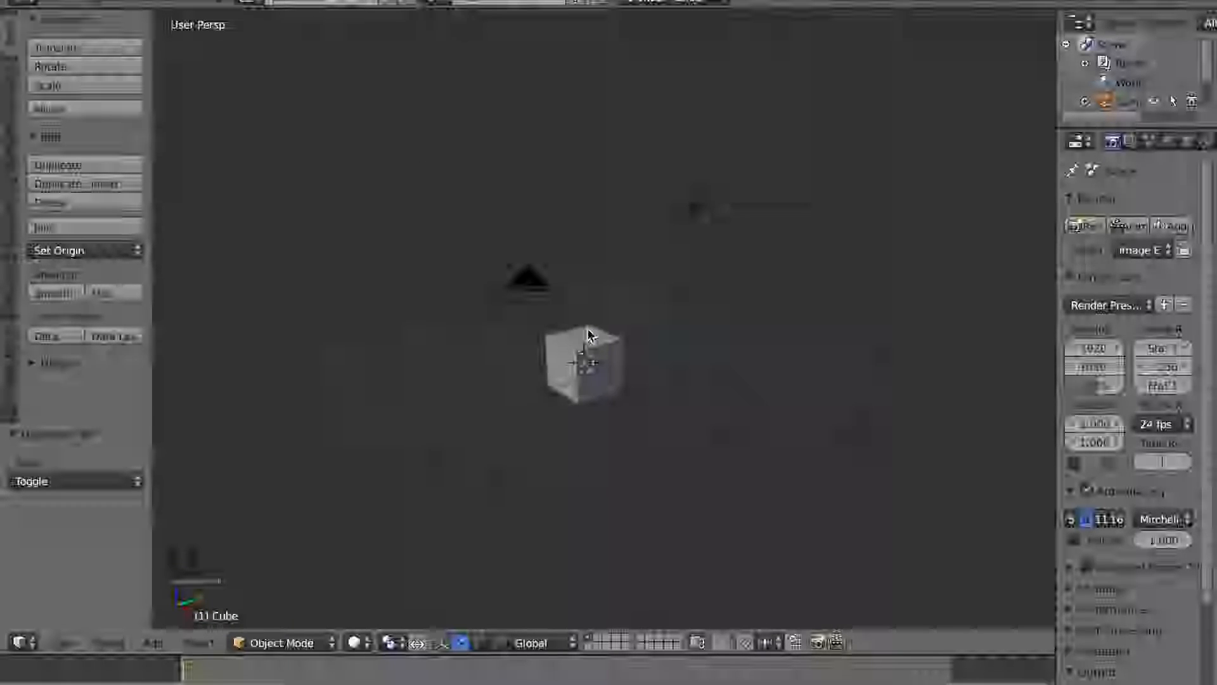
- Pan the 3D view back and forth to shift the cube sideways within the scene
{"action": "middle_click_drag", "start_coordinate": [587, 329], "coordinate": [588, 328]}
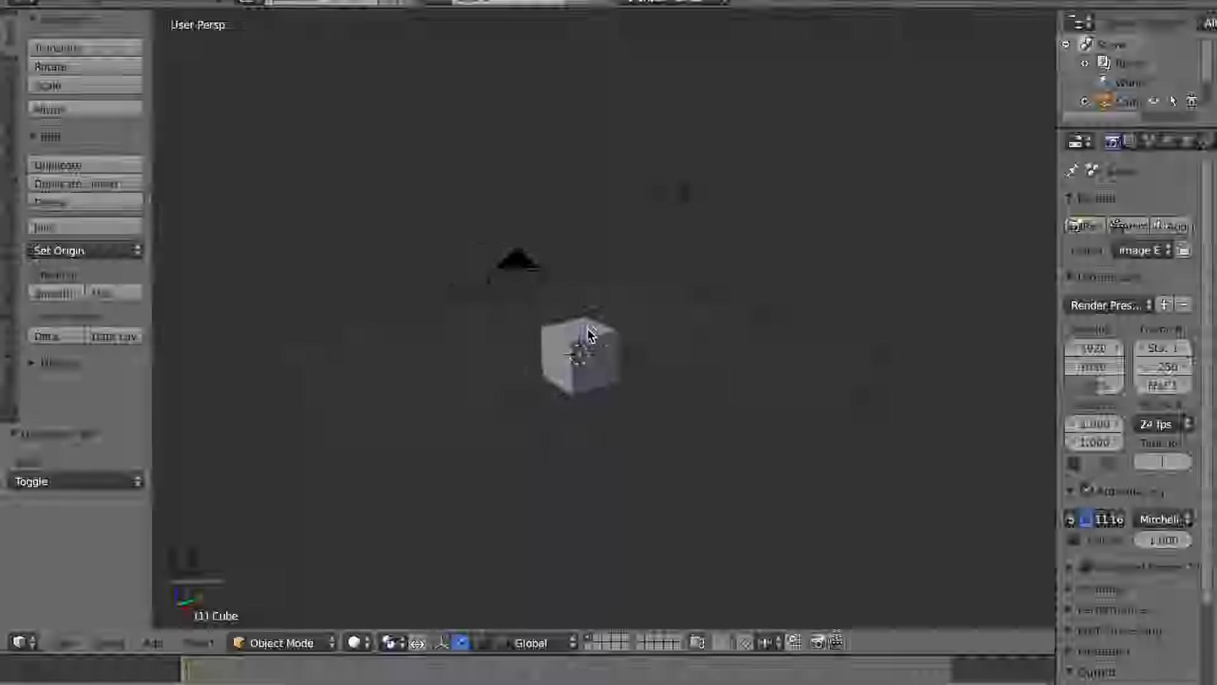
{"action": "middle_click_drag", "start_coordinate": [531, 298], "coordinate": [508, 309]}
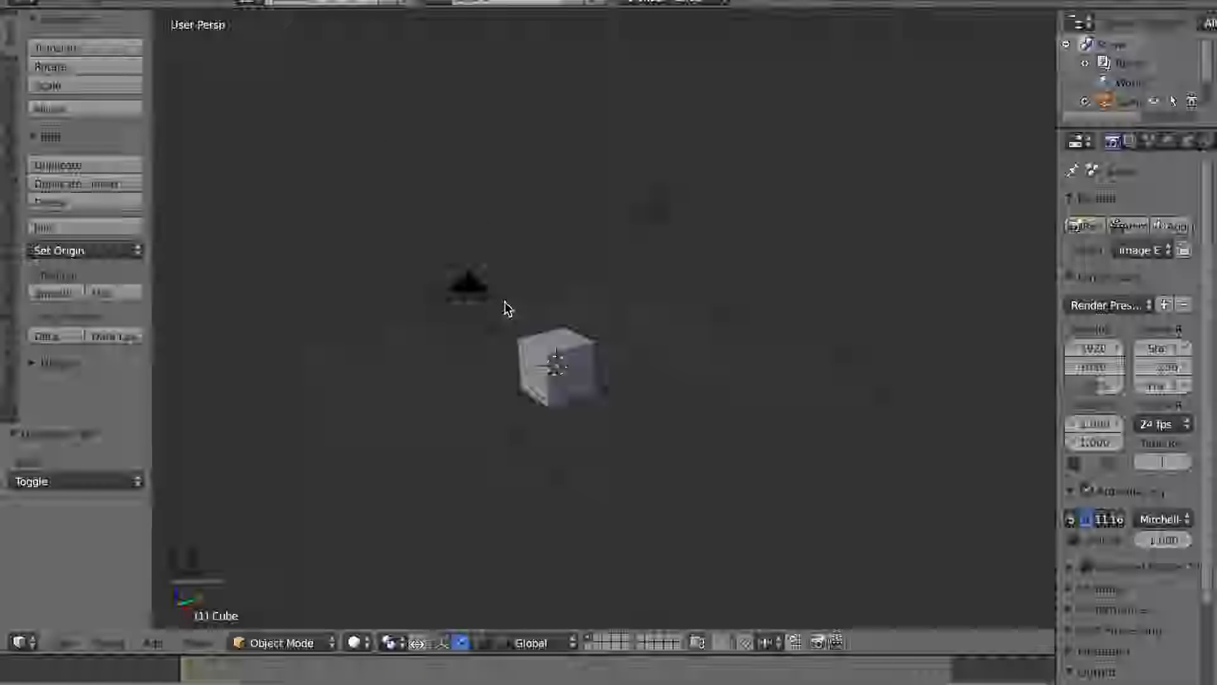
{"action": "scroll", "coordinate": [526, 315], "scroll_direction": "up", "scroll_amount": 3, "text": "ctrl"}
{"action": "scroll", "coordinate": [526, 316], "scroll_direction": "down", "scroll_amount": 10, "text": "ctrl"}
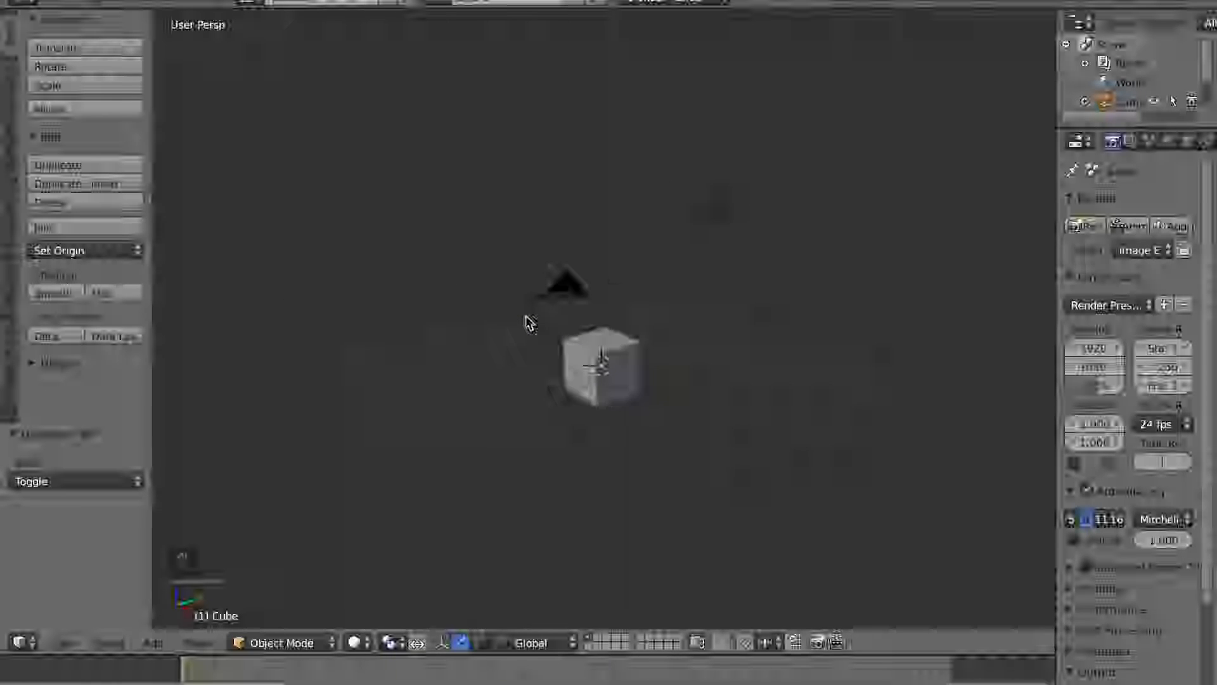
{"action": "scroll", "coordinate": [526, 317], "scroll_direction": "up", "scroll_amount": 3, "text": "ctrl"}
{"action": "scroll", "coordinate": [527, 317], "scroll_direction": "down", "scroll_amount": 2, "text": "ctrl"}
{"action": "scroll", "coordinate": [526, 317], "scroll_direction": "up", "scroll_amount": 4, "text": "ctrl"}
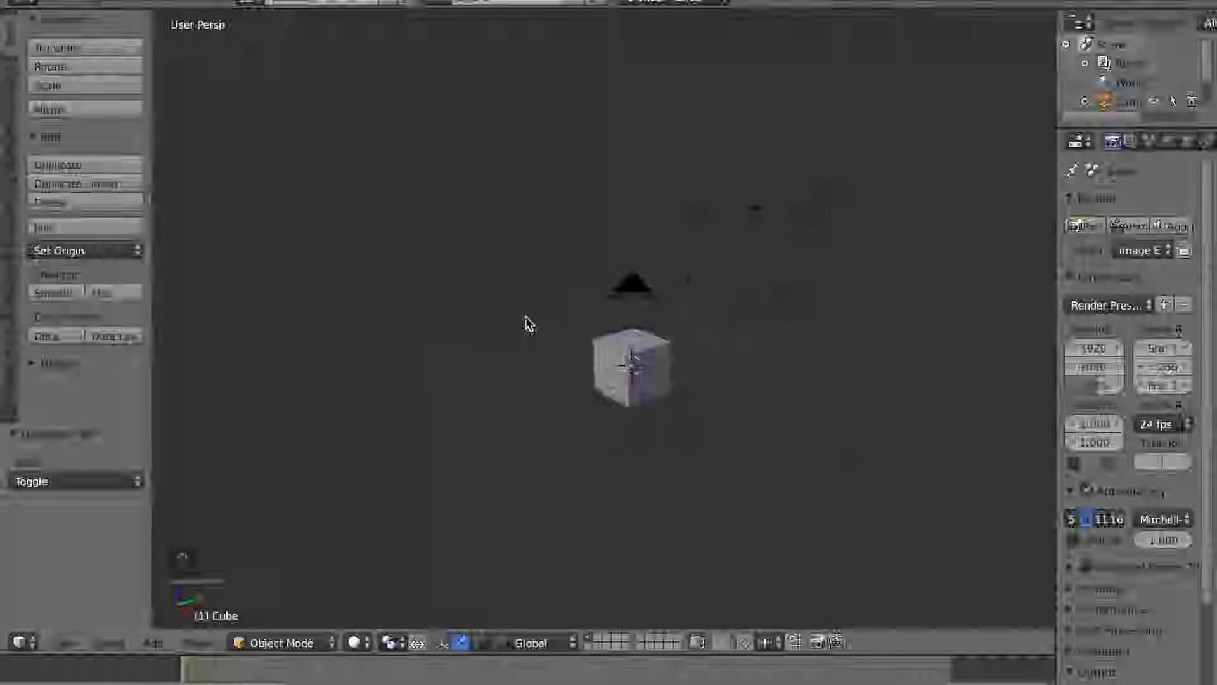
{"action": "scroll", "coordinate": [526, 317], "scroll_direction": "down", "scroll_amount": 4, "text": "ctrl"}
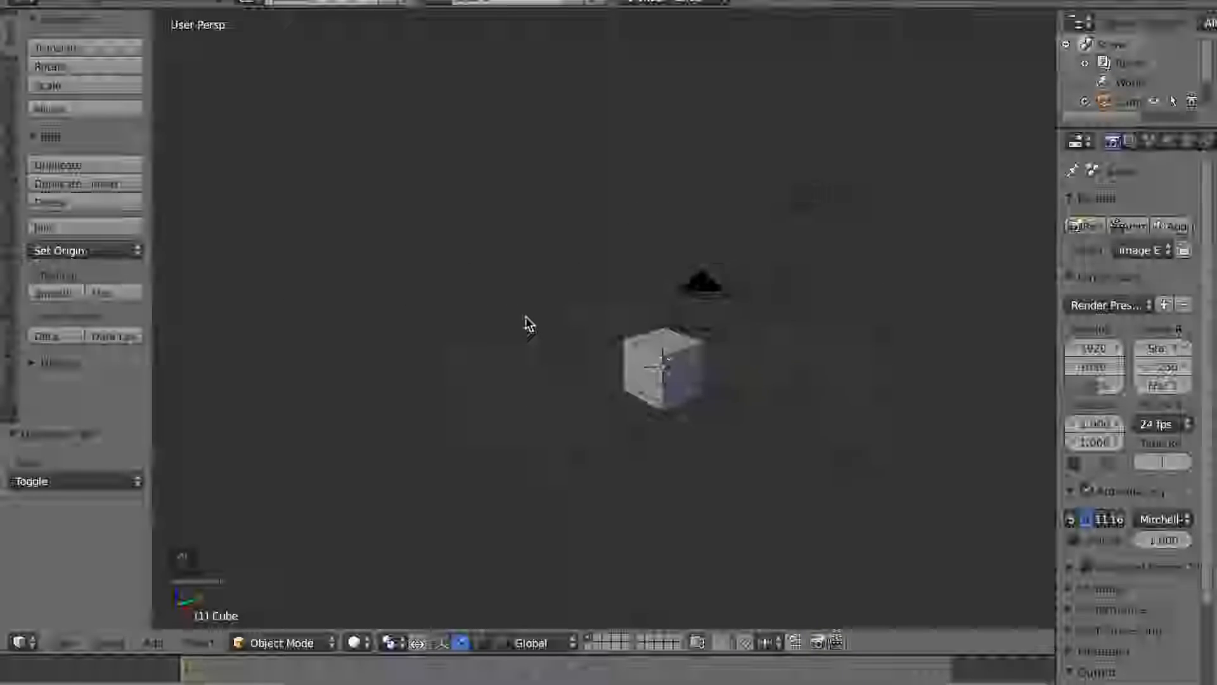
- Zoom the 3D view in and out repeatedly, finishing with a closer, orbited look at the cube
{"action": "scroll", "coordinate": [526, 316], "scroll_direction": "up", "scroll_amount": 2}
{"action": "scroll", "coordinate": [526, 317], "scroll_direction": "down", "scroll_amount": 2}
{"action": "scroll", "coordinate": [526, 317], "scroll_direction": "up", "scroll_amount": 2}
{"action": "scroll", "coordinate": [526, 317], "scroll_direction": "down", "scroll_amount": 2}
{"action": "scroll", "coordinate": [526, 317], "scroll_direction": "up", "scroll_amount": 2}
{"action": "scroll", "coordinate": [526, 317], "scroll_direction": "down", "scroll_amount": 1}
{"action": "scroll", "coordinate": [526, 323], "scroll_direction": "up", "scroll_amount": 1}
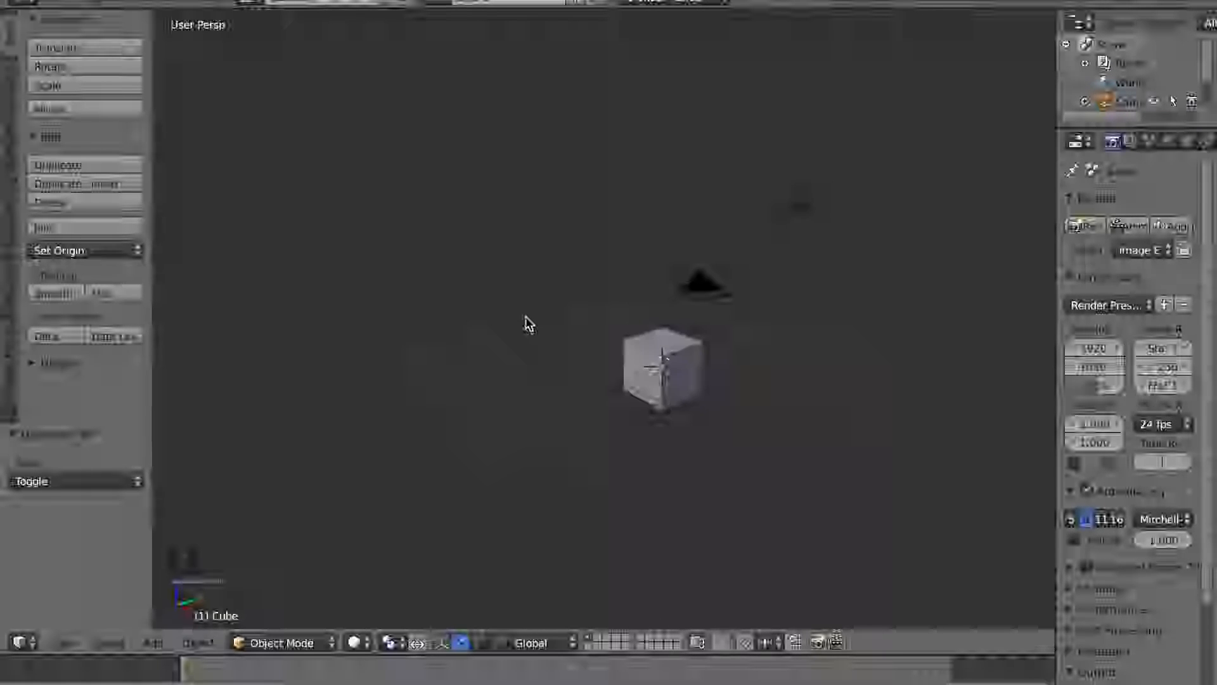
{"action": "scroll", "coordinate": [727, 317], "scroll_direction": "up", "scroll_amount": 2}
{"action": "scroll", "coordinate": [726, 323], "scroll_direction": "down", "scroll_amount": 2}
{"action": "scroll", "coordinate": [726, 324], "scroll_direction": "up", "scroll_amount": 2}
{"action": "scroll", "coordinate": [726, 325], "scroll_direction": "down", "scroll_amount": 4}
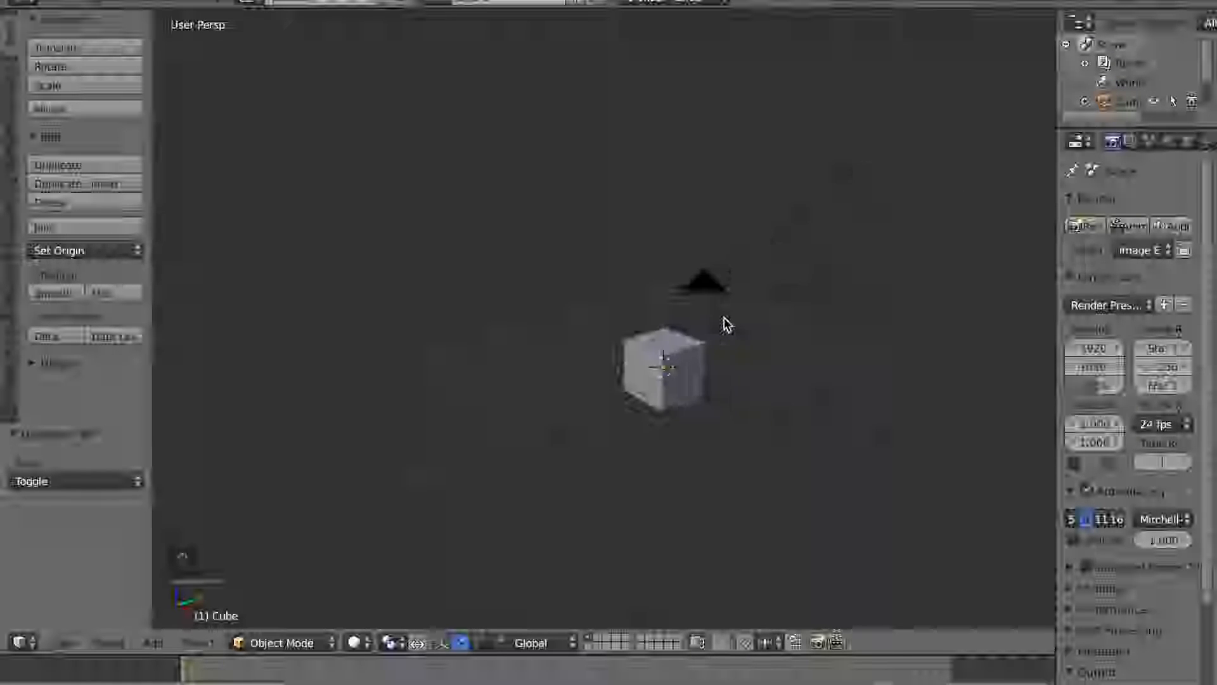
{"action": "scroll", "coordinate": [713, 330], "scroll_direction": "up", "scroll_amount": 5}
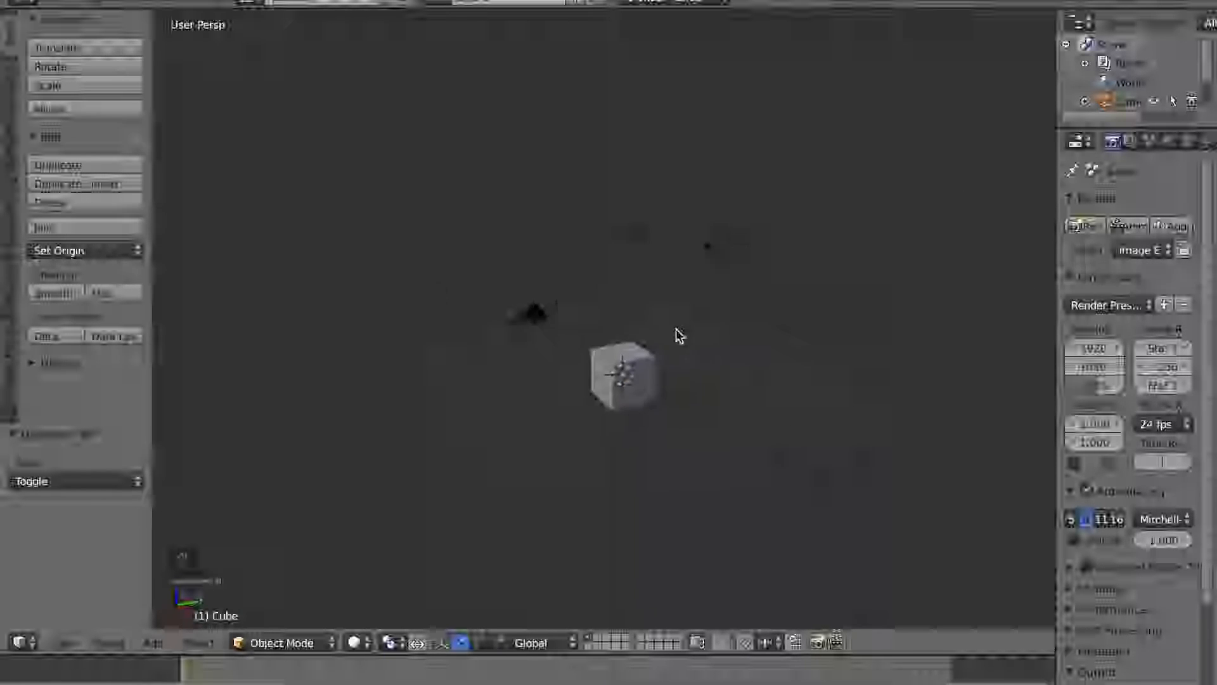
{"action": "middle_click_drag", "start_coordinate": [600, 333], "coordinate": [655, 348]}
{"action": "scroll", "coordinate": [614, 327], "scroll_direction": "up", "scroll_amount": 1}
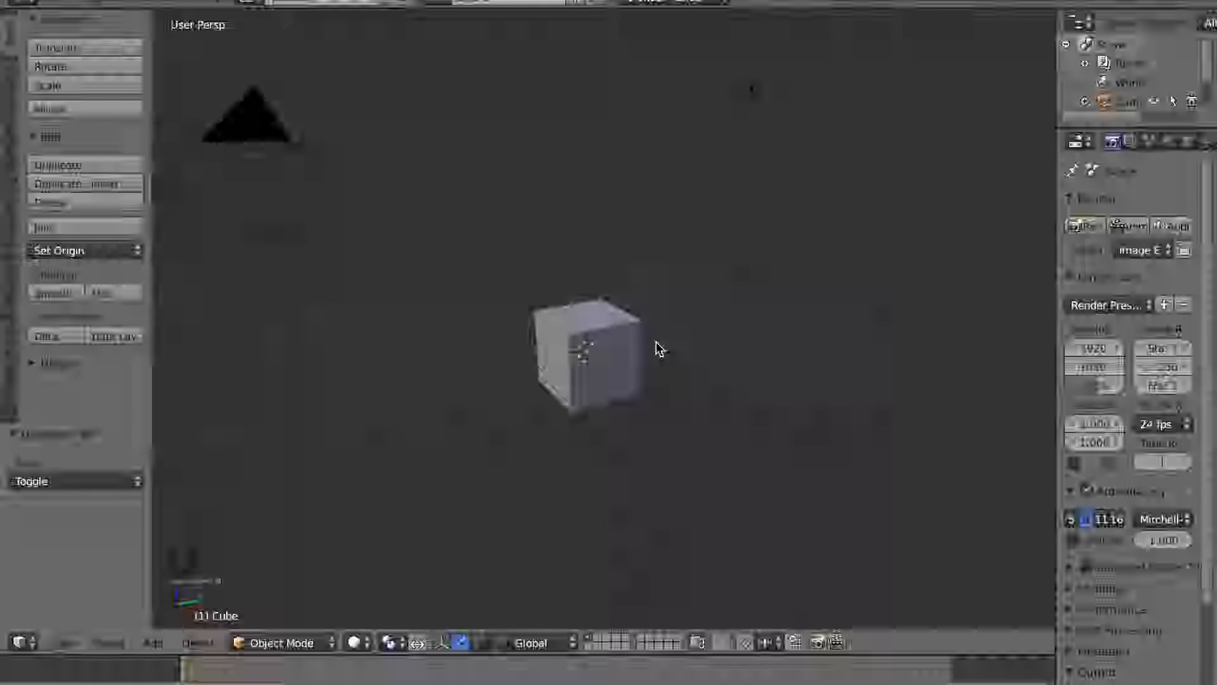
- Move the viewpoint up to the cube with first-person fly navigation, accept it and back away from the cube
{"action": "key", "text": "shift+f"}
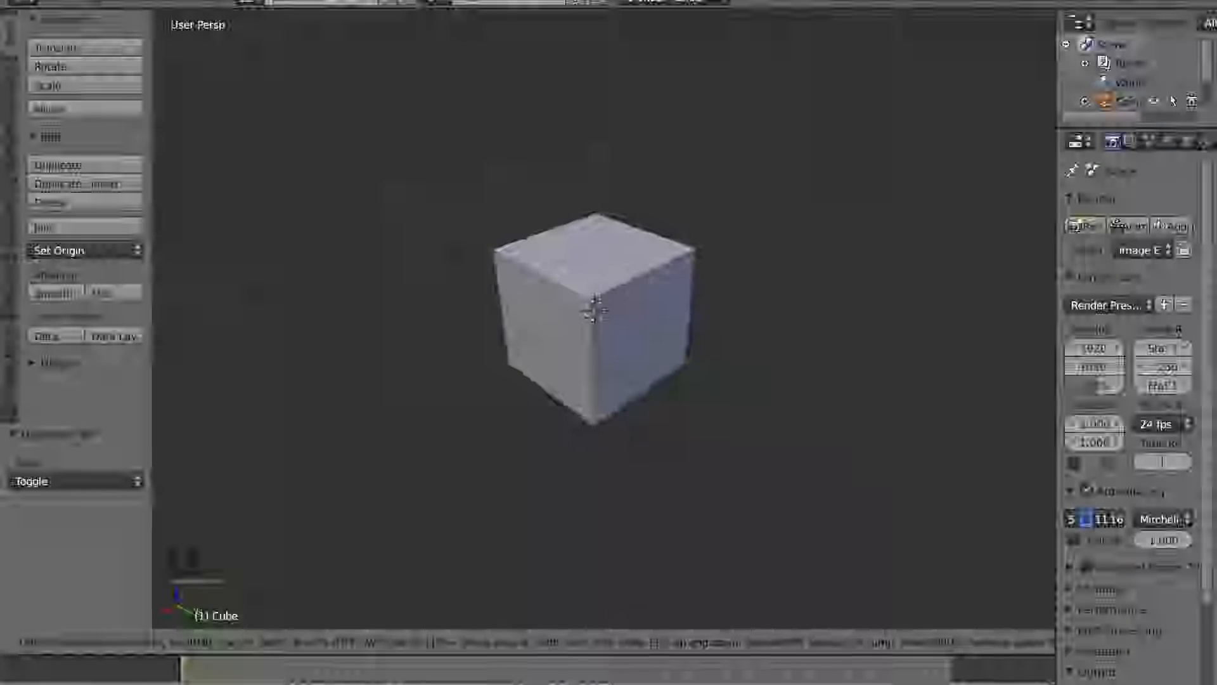
{"action": "left_click", "coordinate": [612, 296]}
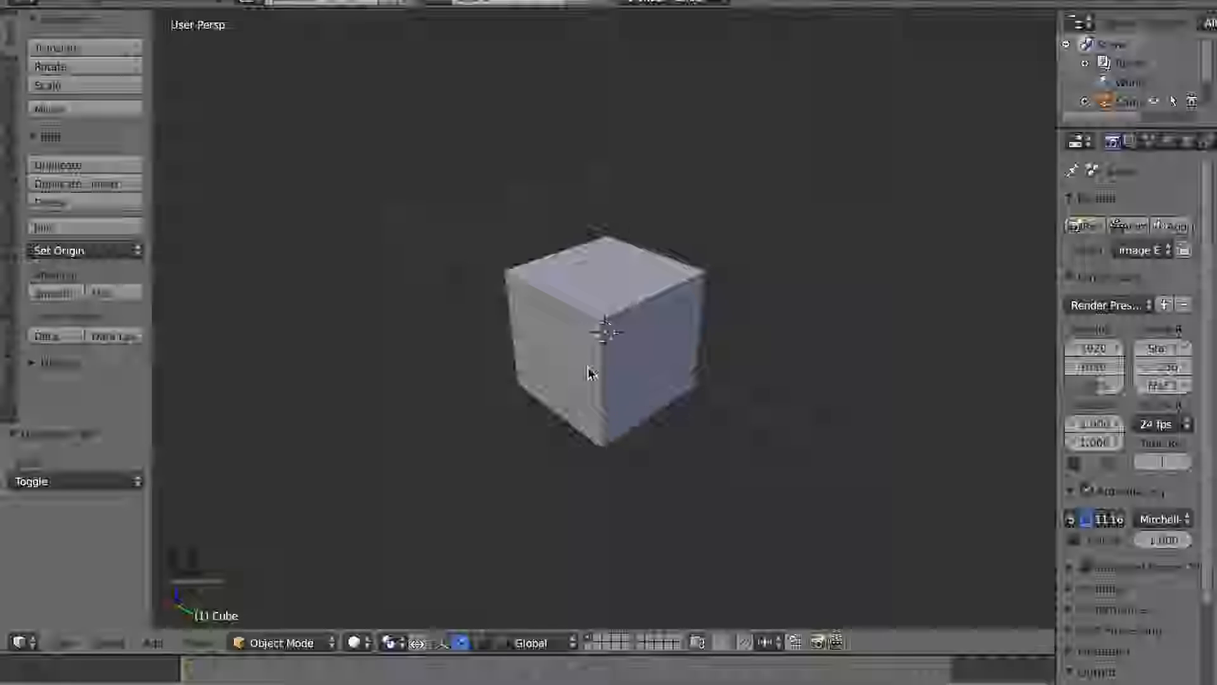
{"action": "scroll", "coordinate": [588, 369], "scroll_direction": "down", "scroll_amount": 8}
{"action": "mouse_move", "coordinate": [568, 378]}
{"action": "middle_mouse_down"}
{"action": "mouse_move", "coordinate": [600, 375]}
{"action": "mouse_move", "coordinate": [627, 397]}
{"action": "mouse_move", "coordinate": [619, 359]}
{"action": "mouse_move", "coordinate": [587, 402]}
{"action": "mouse_move", "coordinate": [601, 412]}
{"action": "mouse_move", "coordinate": [564, 393]}
{"action": "middle_mouse_up"}
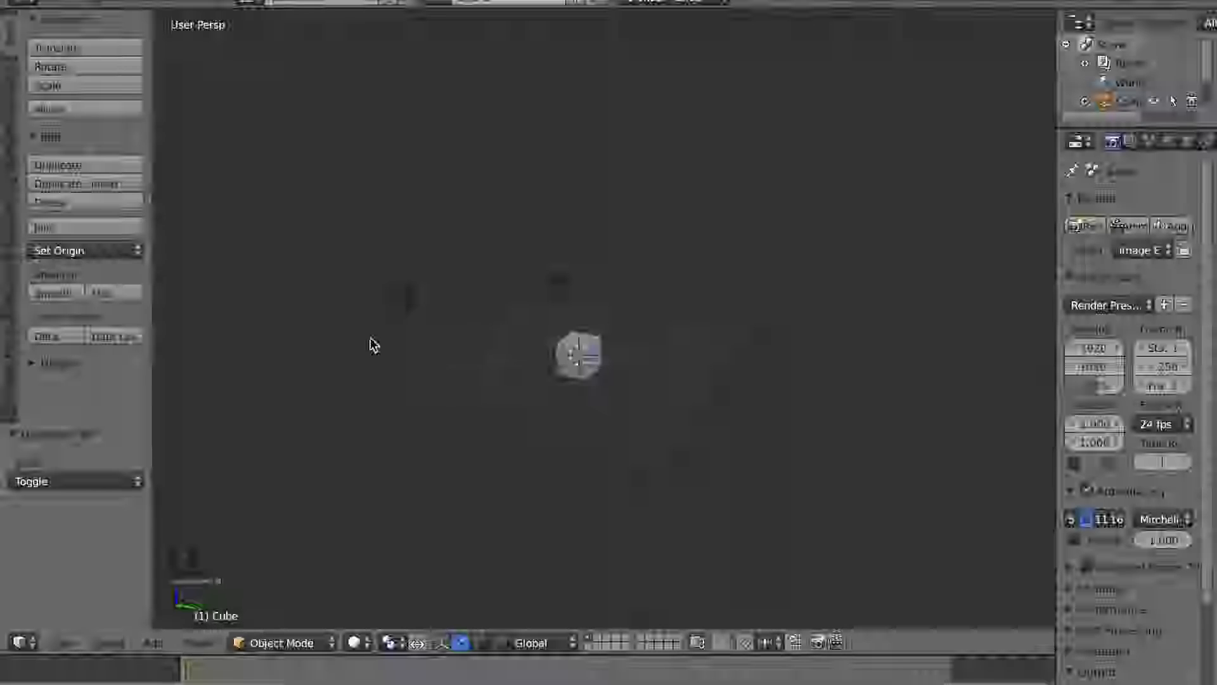
- Snap the 3D view to the Left preset and centre the cube in it
{"action": "left_click", "coordinate": [64, 653]}
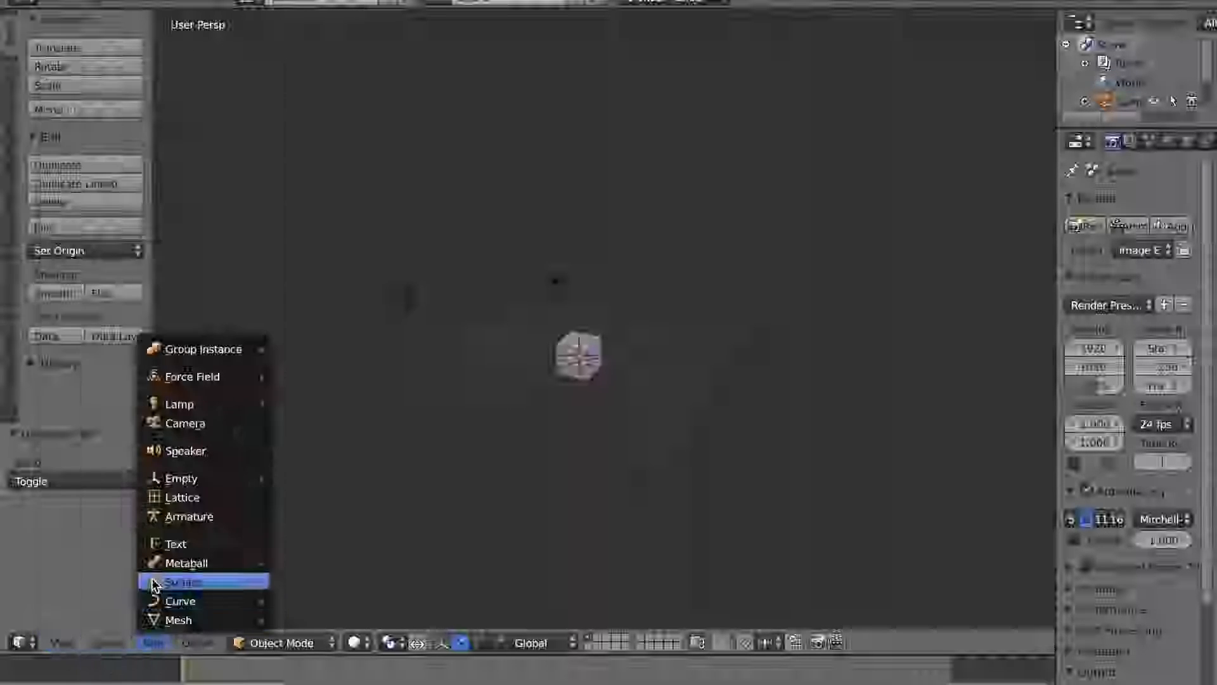
{"action": "mouse_move", "coordinate": [175, 447]}
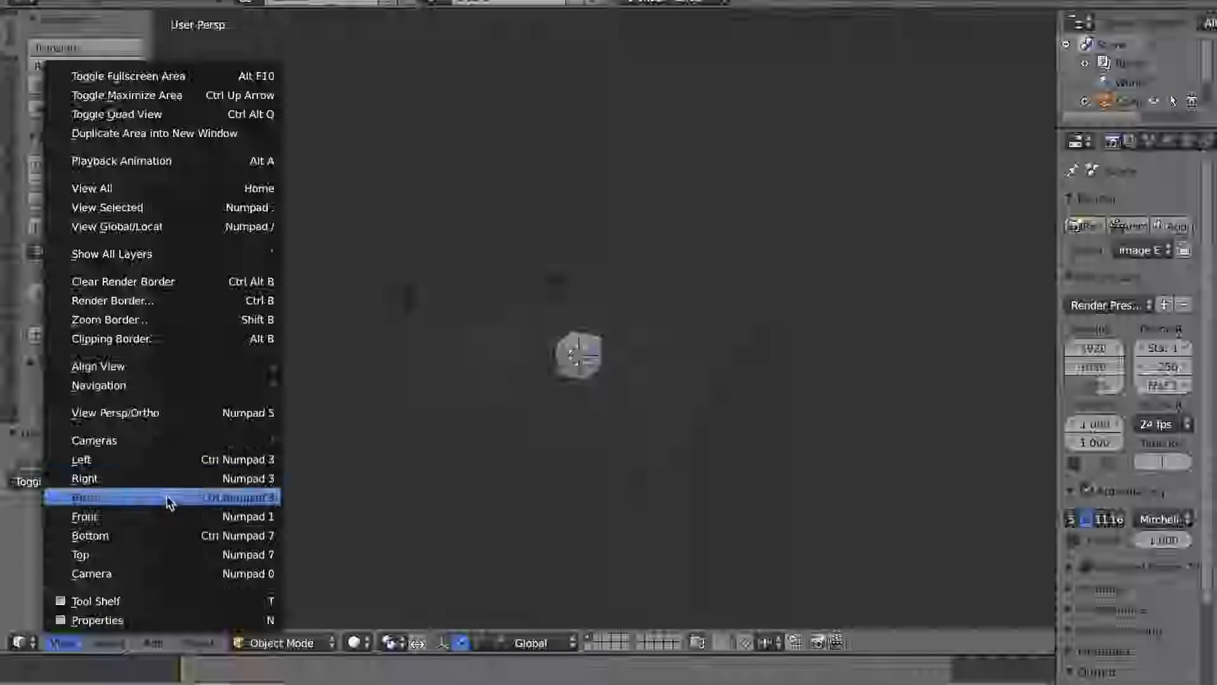
{"action": "left_click", "coordinate": [166, 462]}
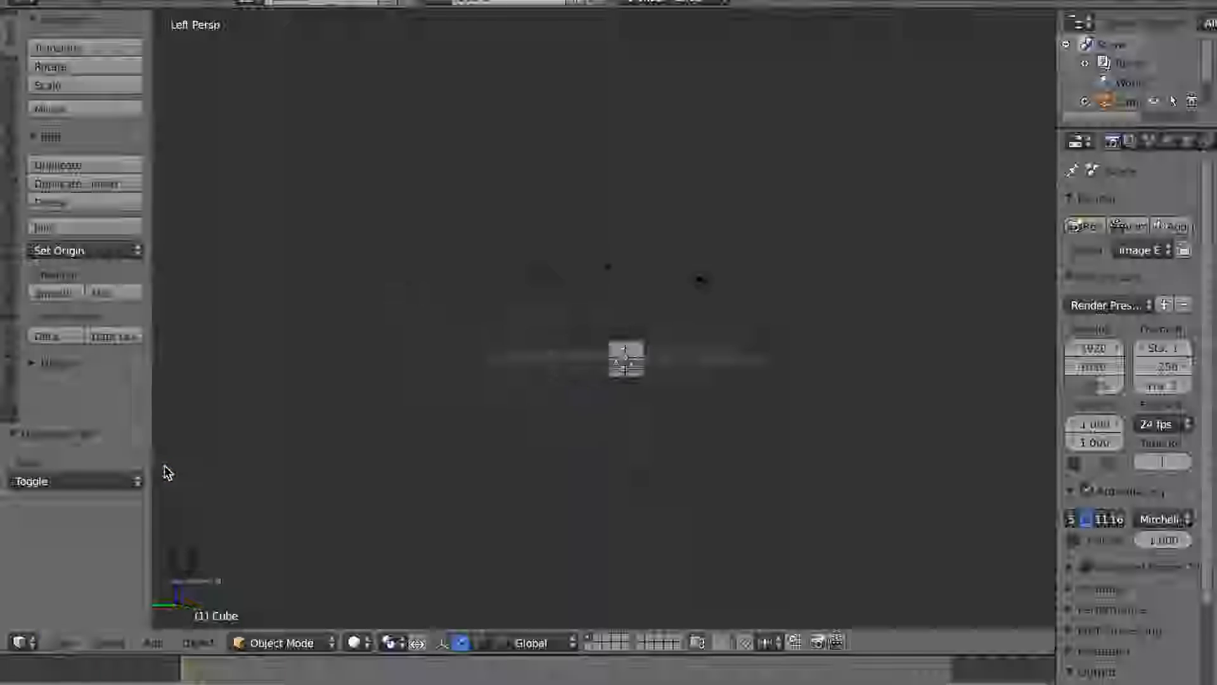
{"action": "middle_click_drag", "start_coordinate": [667, 345], "coordinate": [627, 326], "text": "shift"}
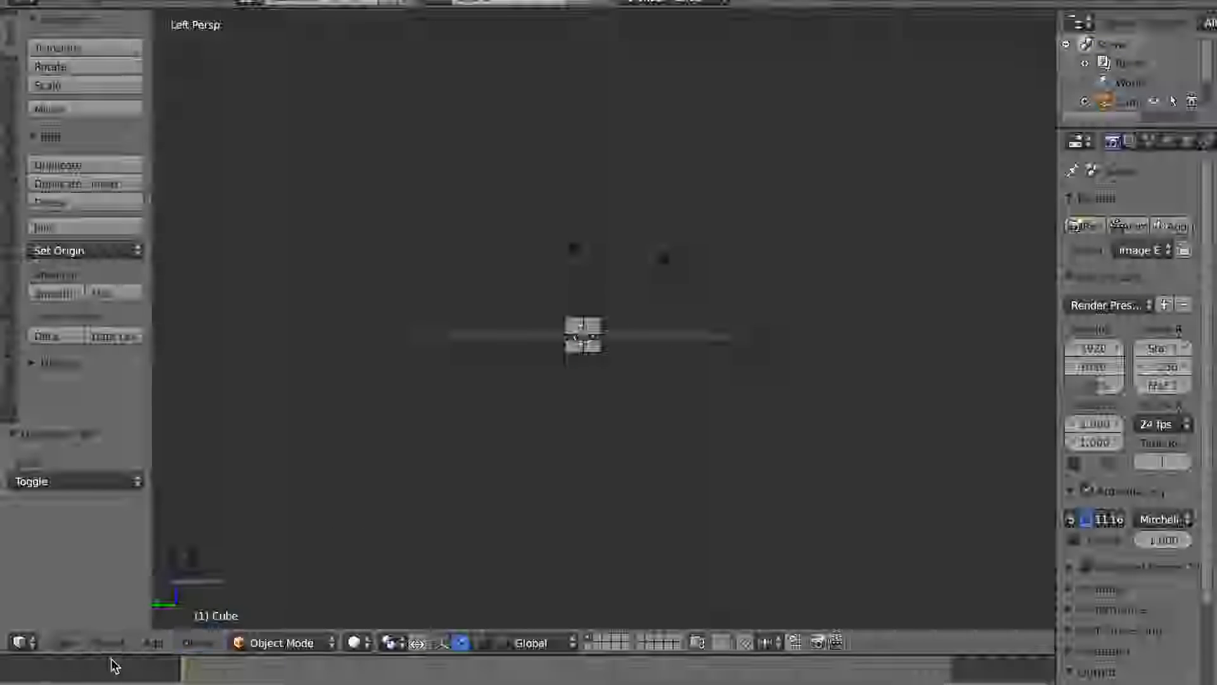
- Snap the 3D view to the Back preset and from there to the Top preset
{"action": "left_click", "coordinate": [63, 643]}
{"action": "left_click", "coordinate": [97, 495]}
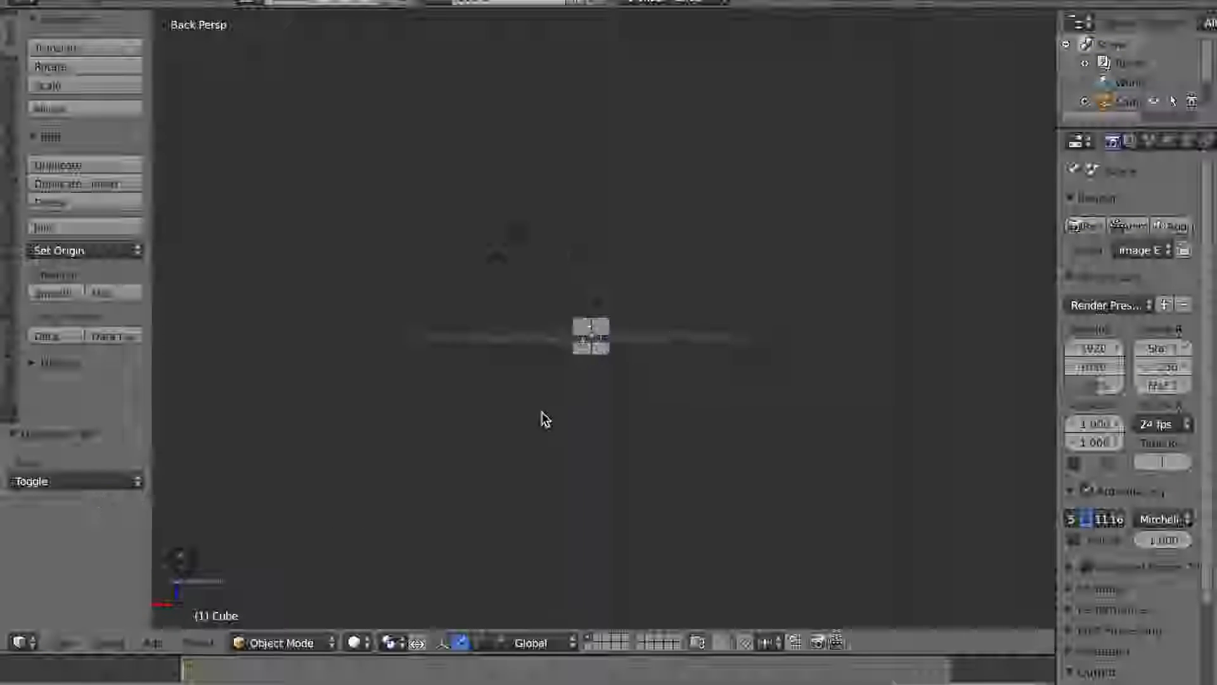
{"action": "left_click", "coordinate": [59, 642]}
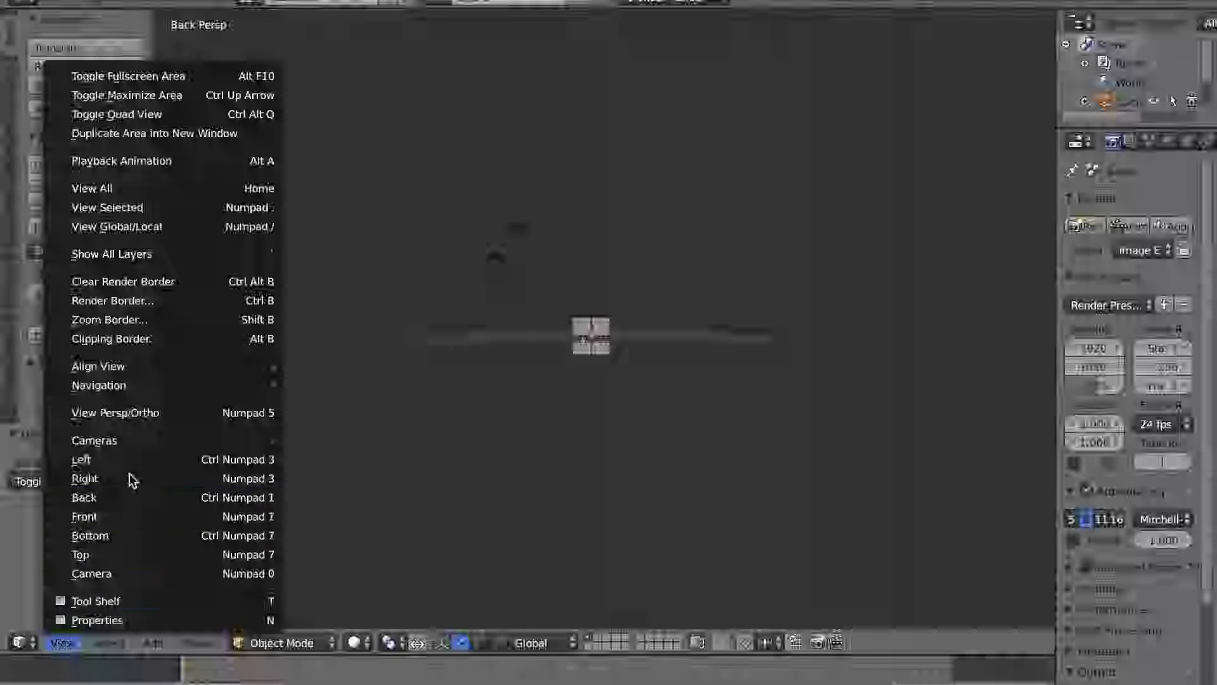
{"action": "left_click", "coordinate": [108, 554]}
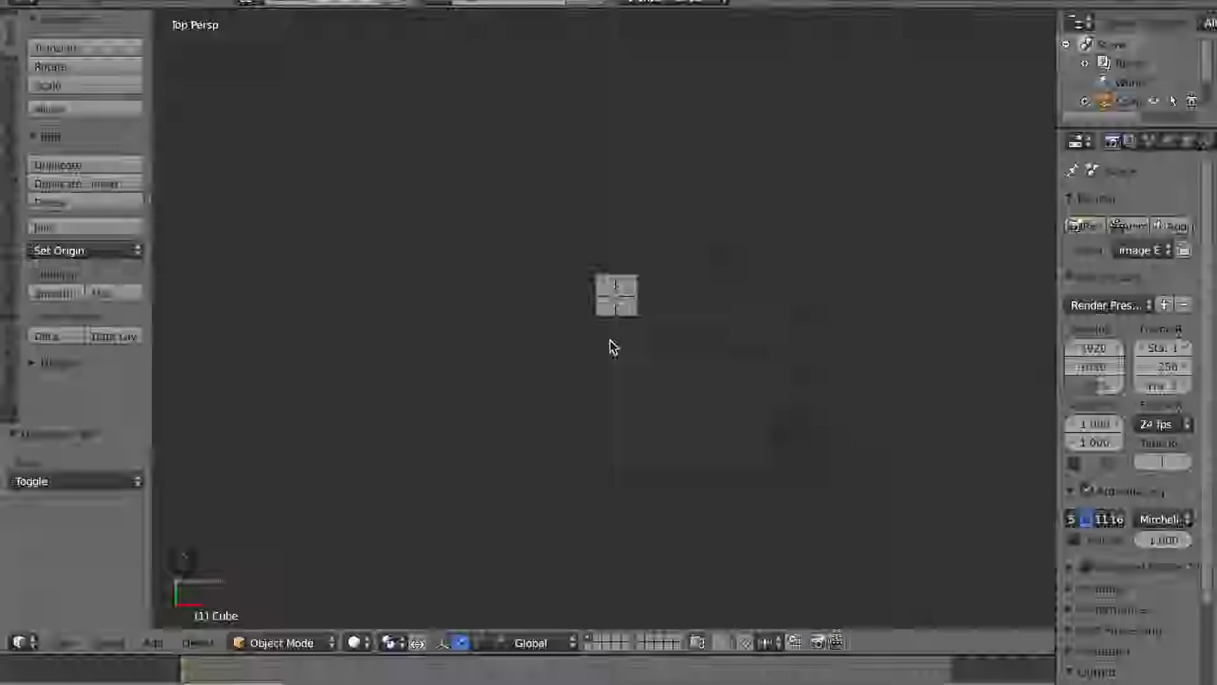
- Leave the Top view, switch from perspective to orthographic projection and orbit around the cube
{"action": "left_click", "coordinate": [63, 643]}
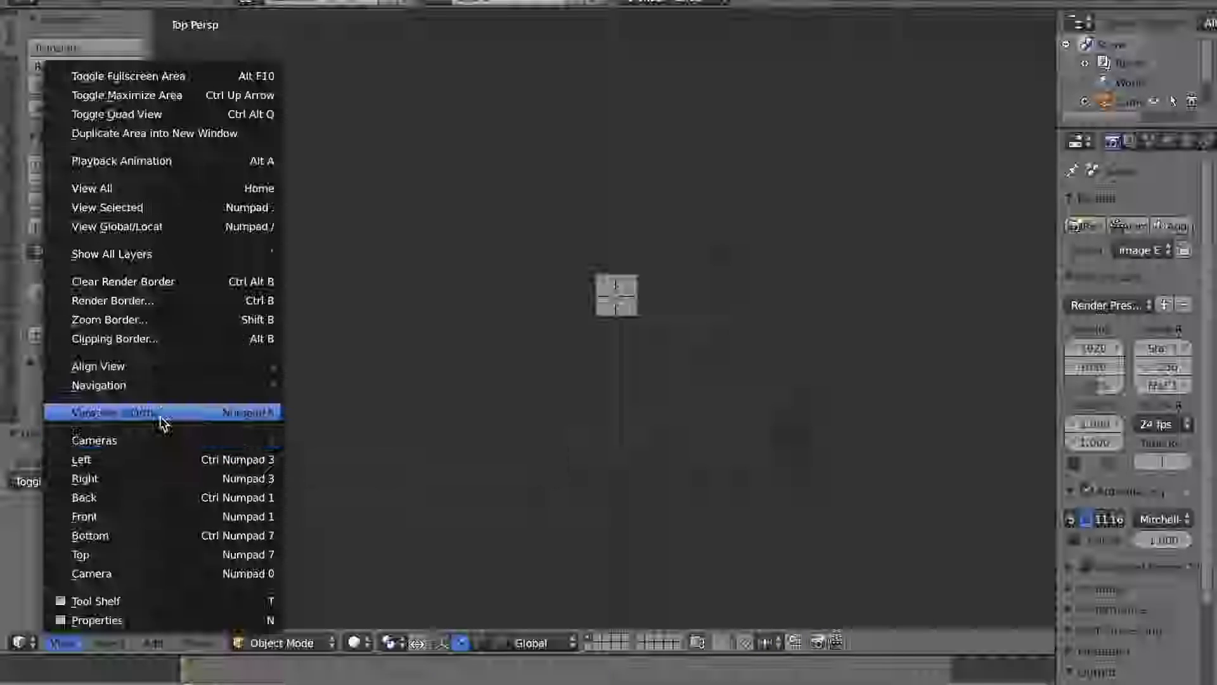
{"action": "middle_click_drag", "start_coordinate": [754, 361], "coordinate": [743, 391]}
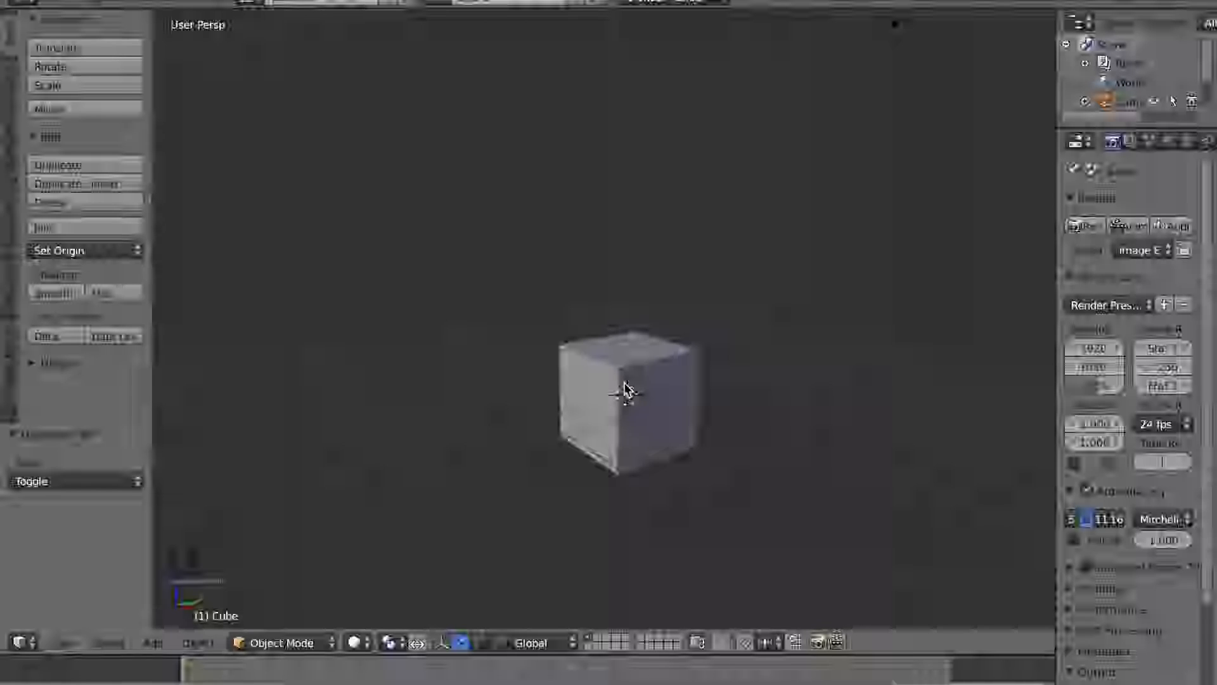
{"action": "middle_click_drag", "start_coordinate": [626, 388], "coordinate": [509, 364]}
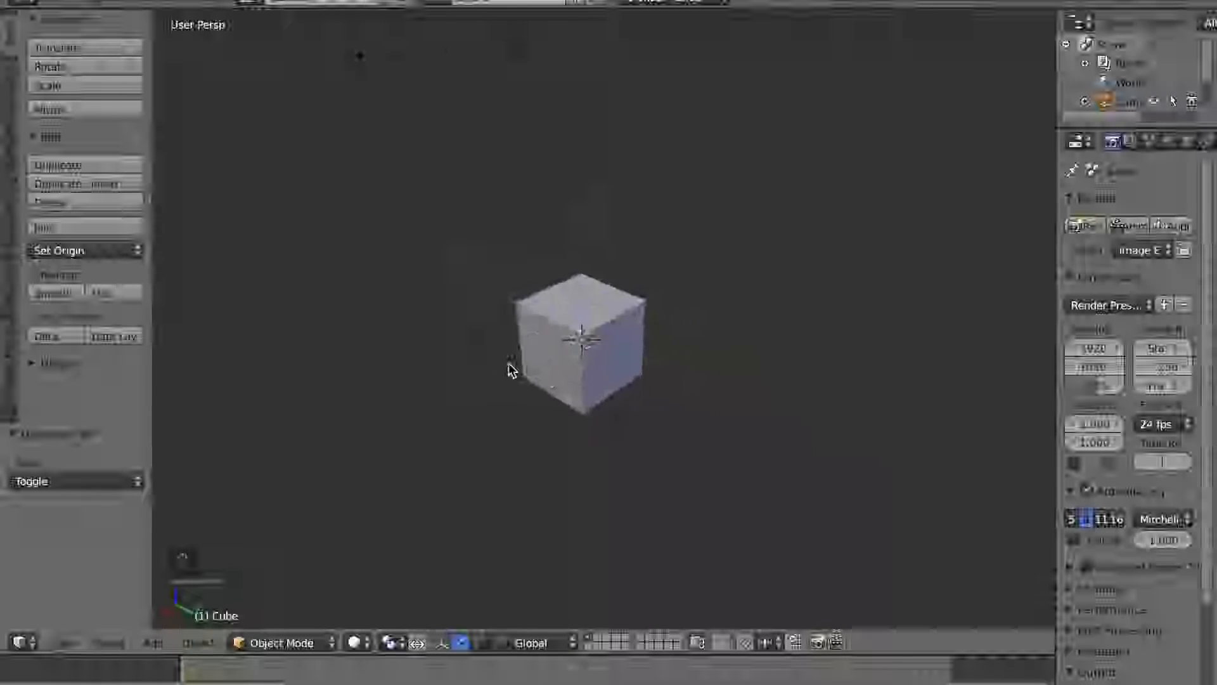
{"action": "left_click", "coordinate": [64, 643]}
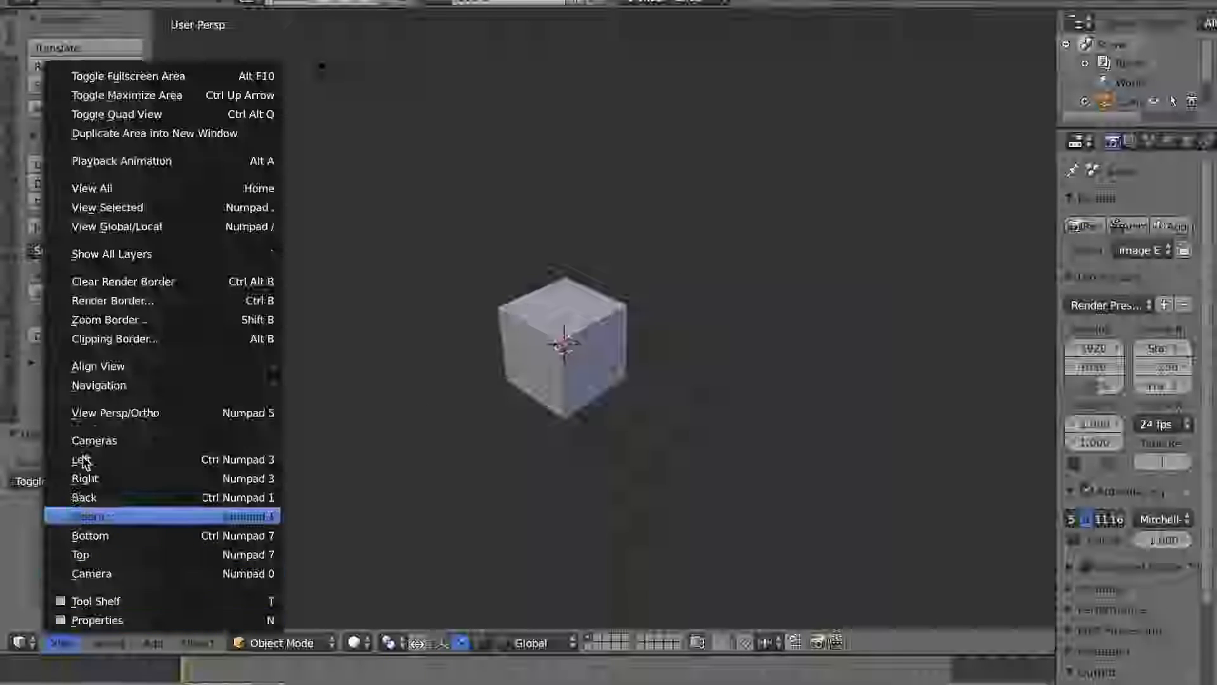
{"action": "left_click", "coordinate": [122, 413]}
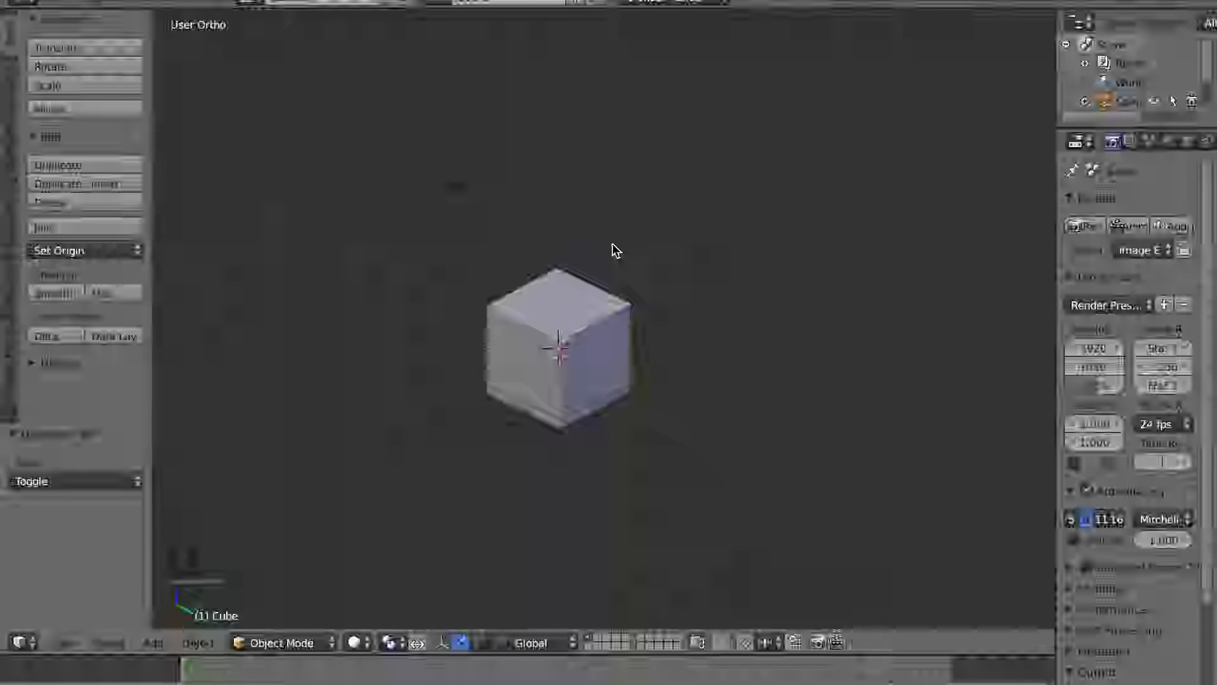
{"action": "middle_click_drag", "start_coordinate": [550, 466], "coordinate": [397, 432]}
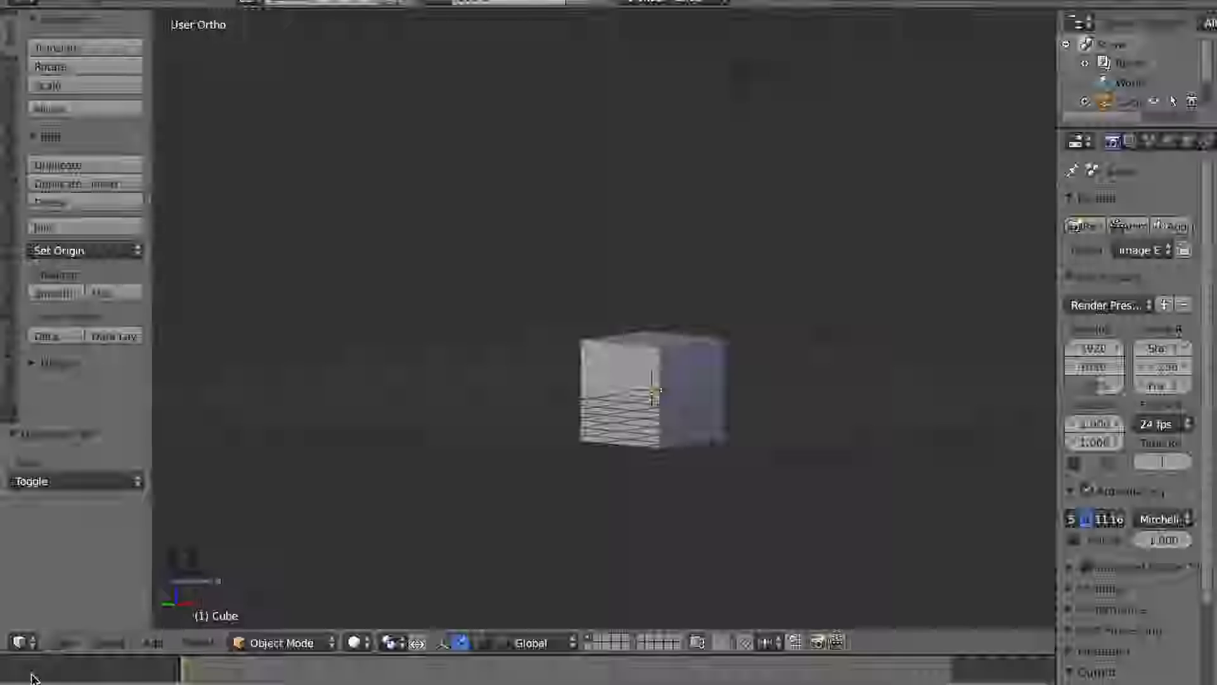
- Snap the orthographic view to the Front preset and inspect the cube's front face up close
{"action": "left_click", "coordinate": [64, 643]}
{"action": "left_click", "coordinate": [109, 521]}
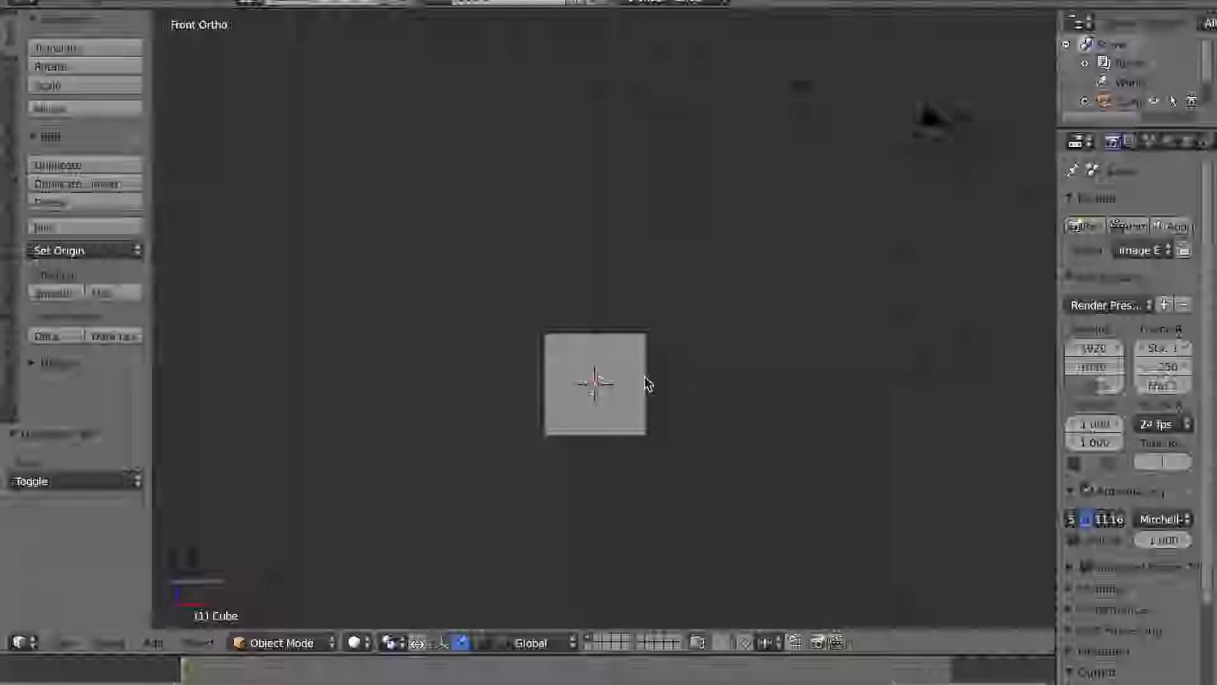
{"action": "scroll", "coordinate": [618, 346], "scroll_direction": "up", "scroll_amount": 3}
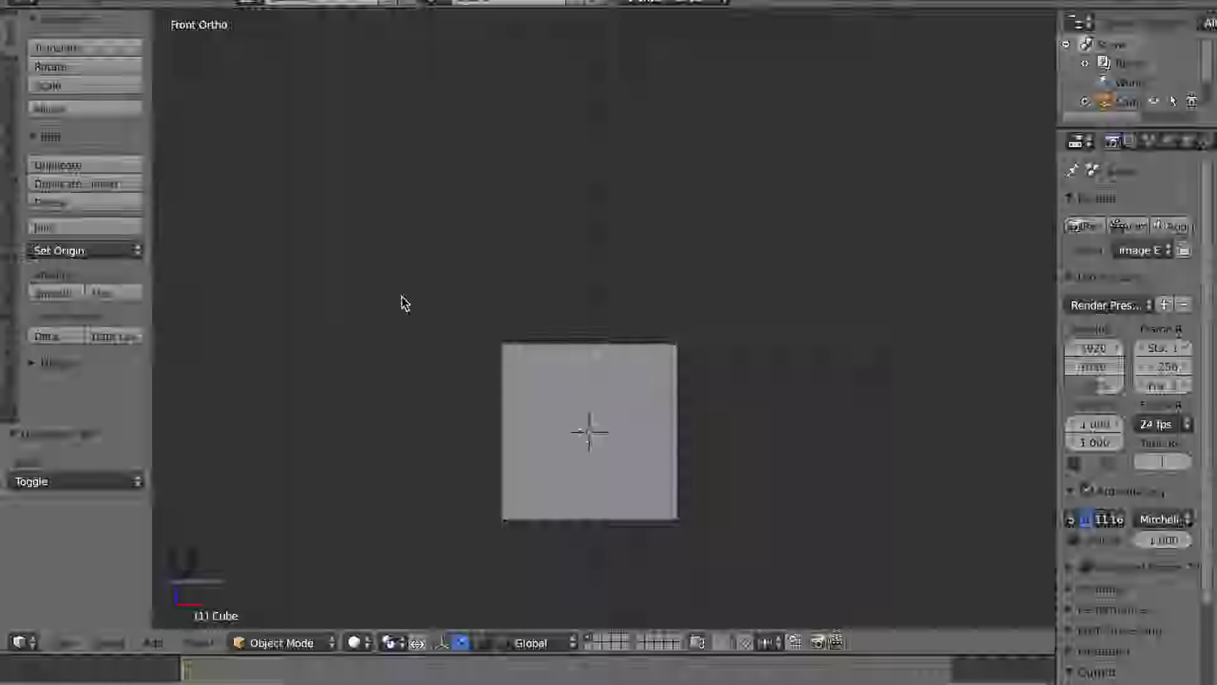
- Switch the view back to perspective projection and orbit around the cube at different distances
{"action": "left_click", "coordinate": [64, 643]}
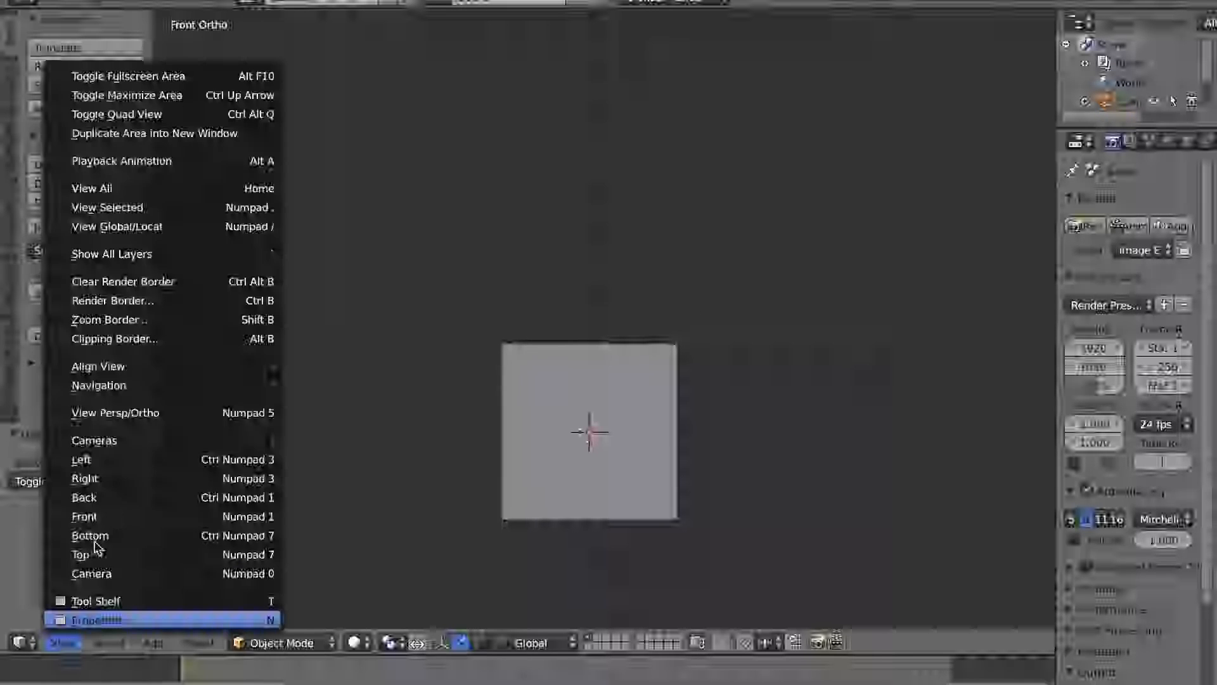
{"action": "left_click", "coordinate": [125, 413]}
{"action": "middle_click_drag", "start_coordinate": [598, 413], "coordinate": [575, 376]}
{"action": "scroll", "coordinate": [706, 433], "scroll_direction": "up", "scroll_amount": 2}
{"action": "middle_click_drag", "start_coordinate": [709, 439], "coordinate": [510, 459]}
{"action": "middle_click_drag", "start_coordinate": [536, 416], "coordinate": [535, 413]}
{"action": "scroll", "coordinate": [535, 412], "scroll_direction": "down", "scroll_amount": 3}
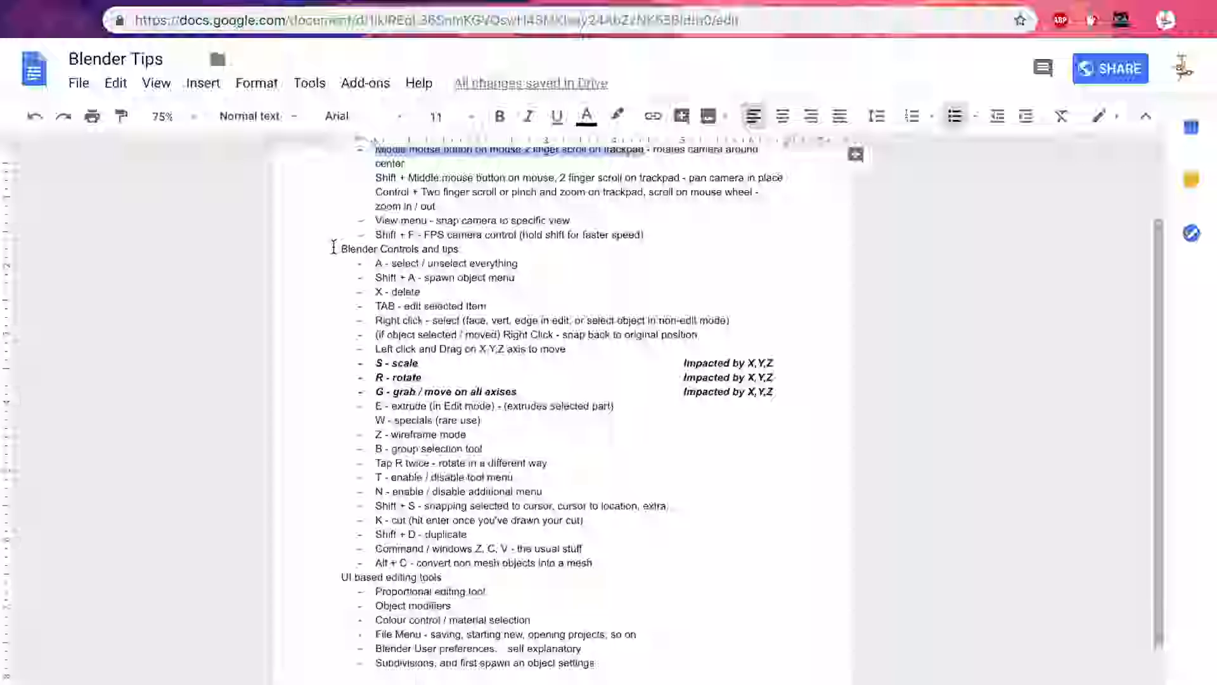
- Highlight the "Blender Controls and tips" heading in the Blender Tips document
{"action": "left_click_drag", "start_coordinate": [334, 249], "coordinate": [466, 249]}
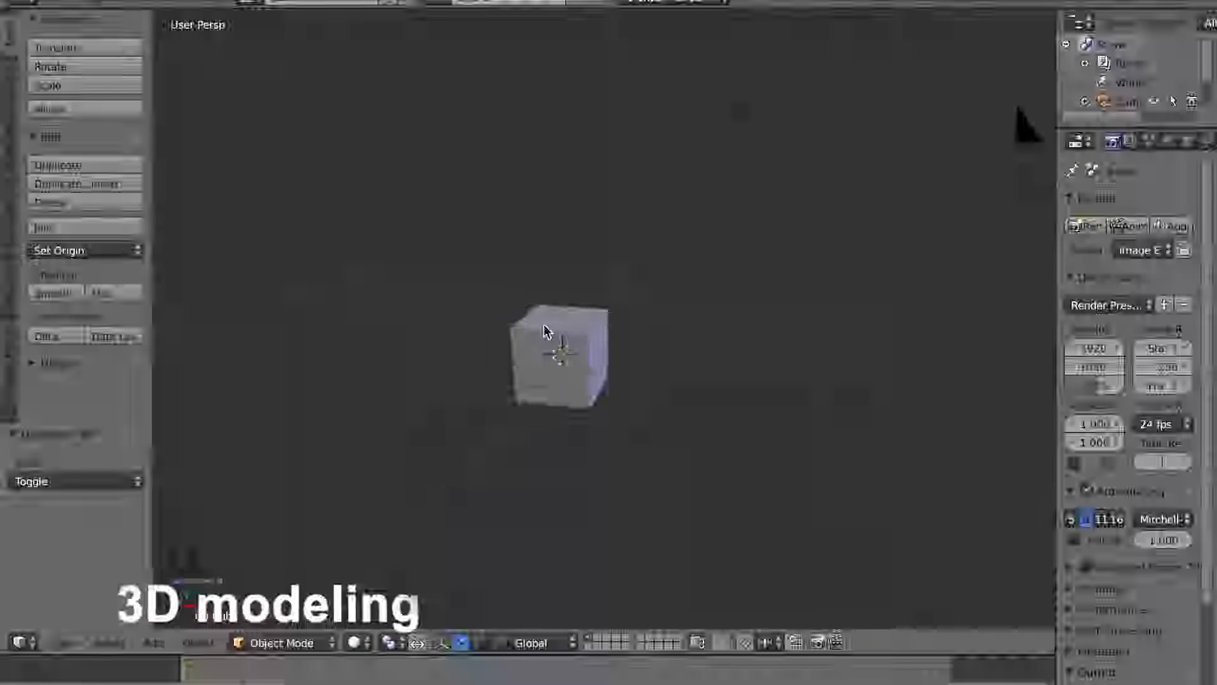
- Switch to Blender and select the cube, the lamp and the camera one at a time
{"action": "middle_click_drag", "start_coordinate": [653, 339], "coordinate": [602, 351], "text": "shift"}
{"action": "right_click", "coordinate": [556, 364]}
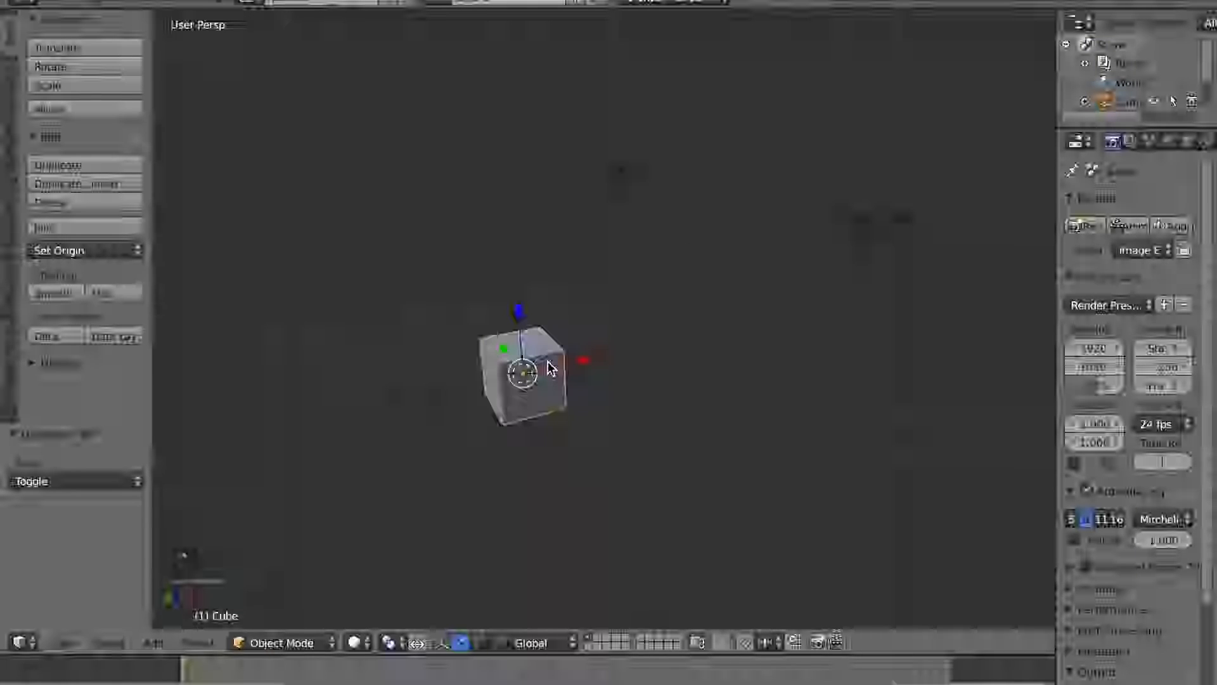
{"action": "right_click", "coordinate": [628, 169]}
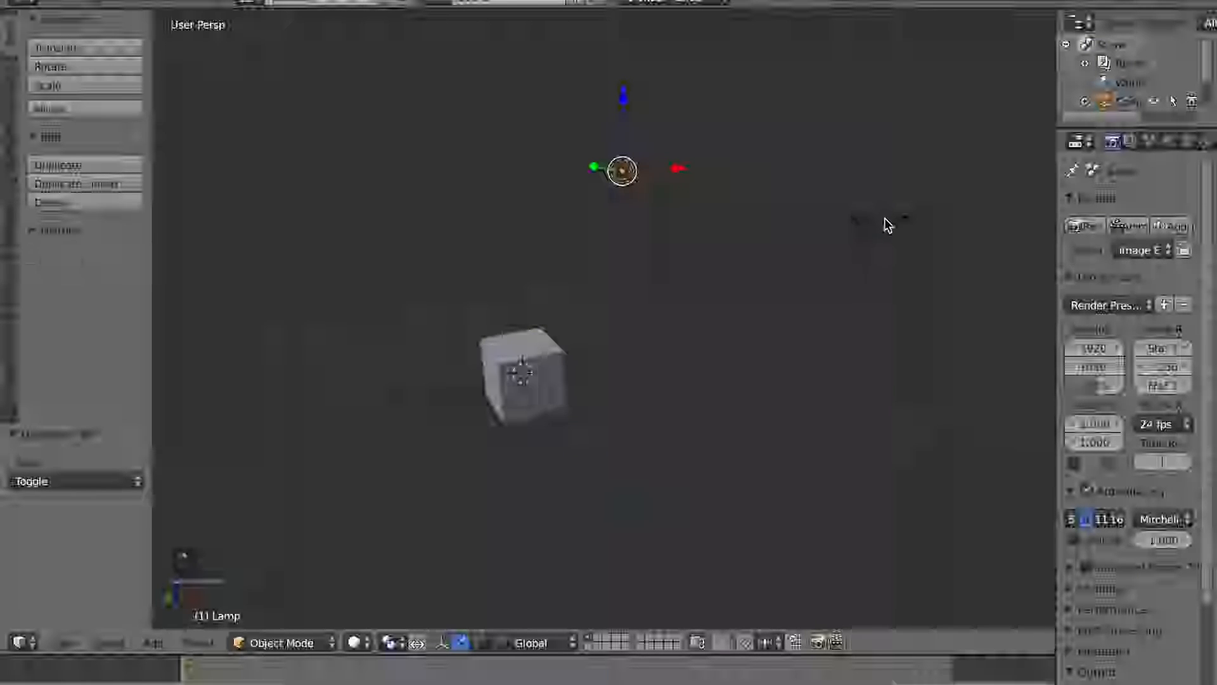
{"action": "right_click", "coordinate": [900, 228]}
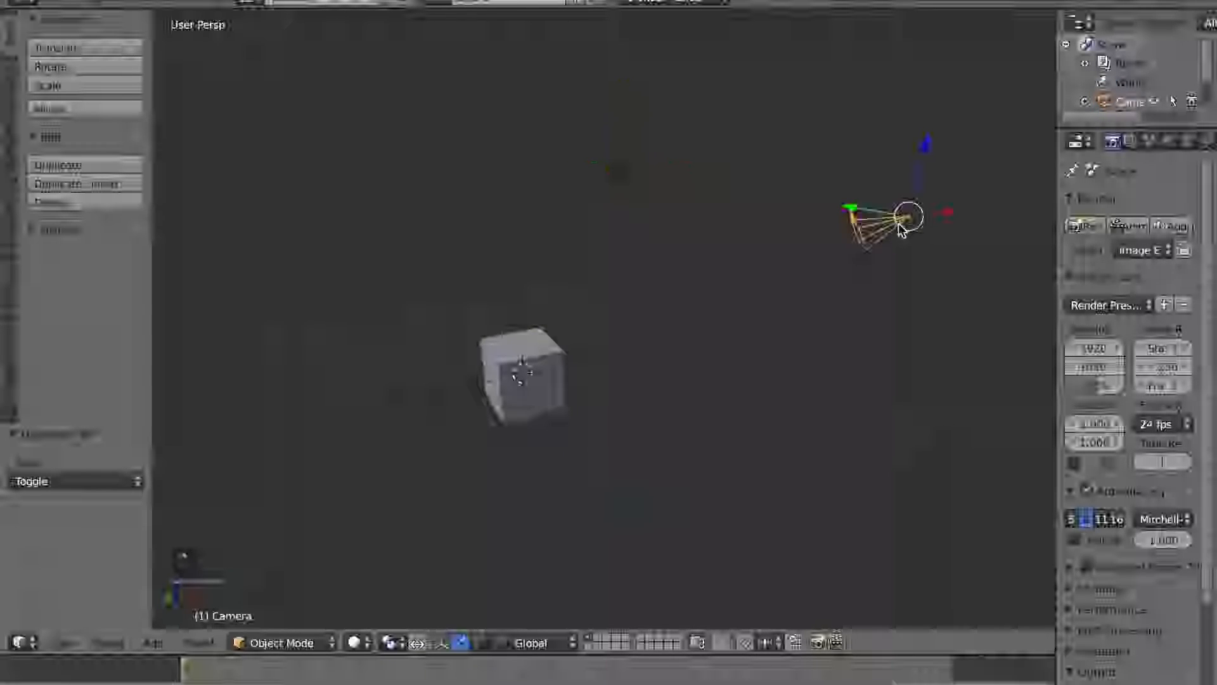
- Select the cube and add the lamp and the camera to the selection
{"action": "right_click", "coordinate": [539, 371]}
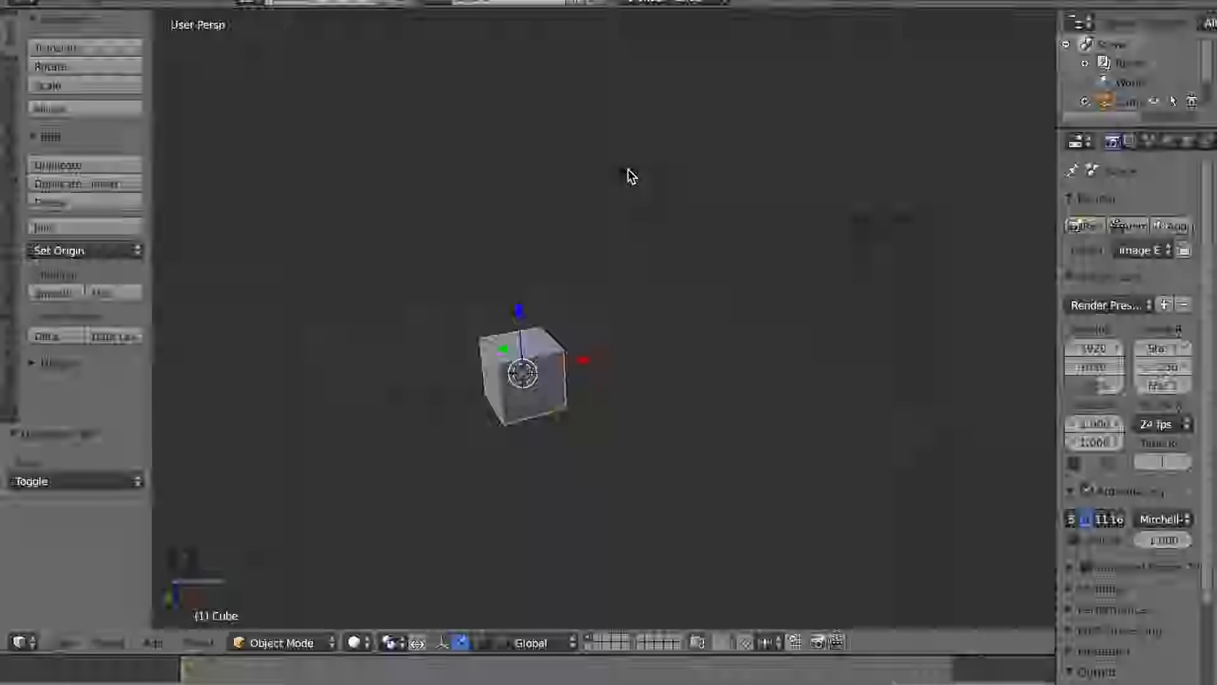
{"action": "right_click", "coordinate": [626, 174]}
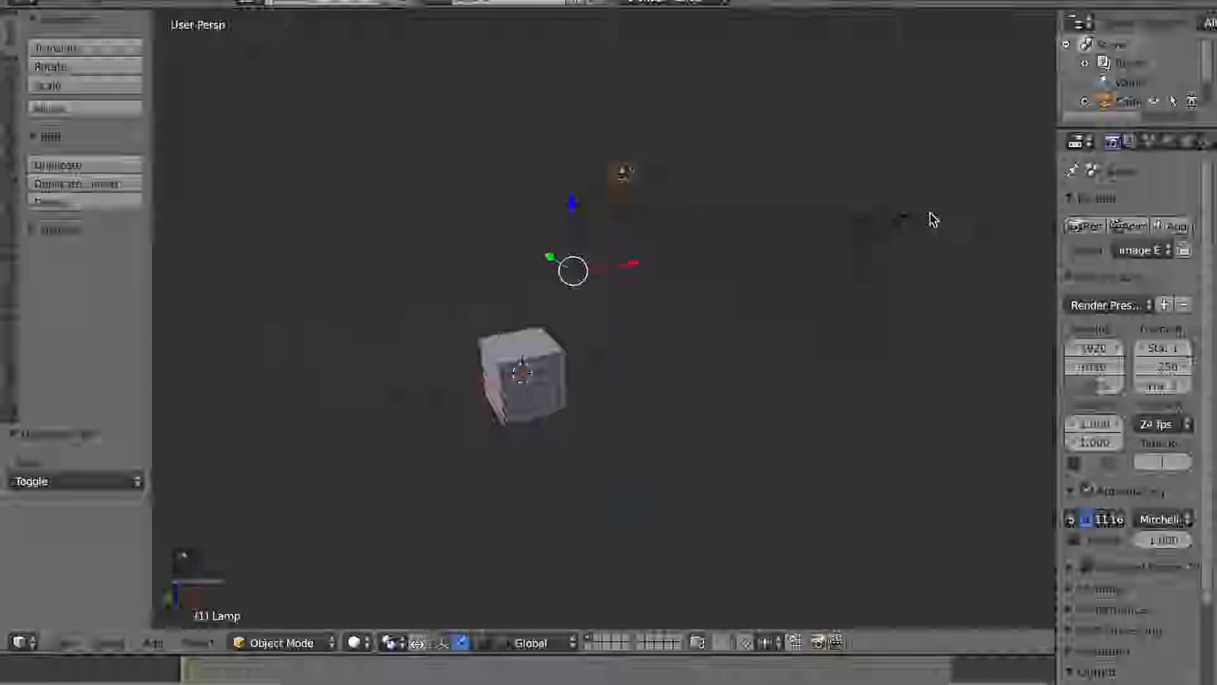
{"action": "right_click", "coordinate": [908, 222]}
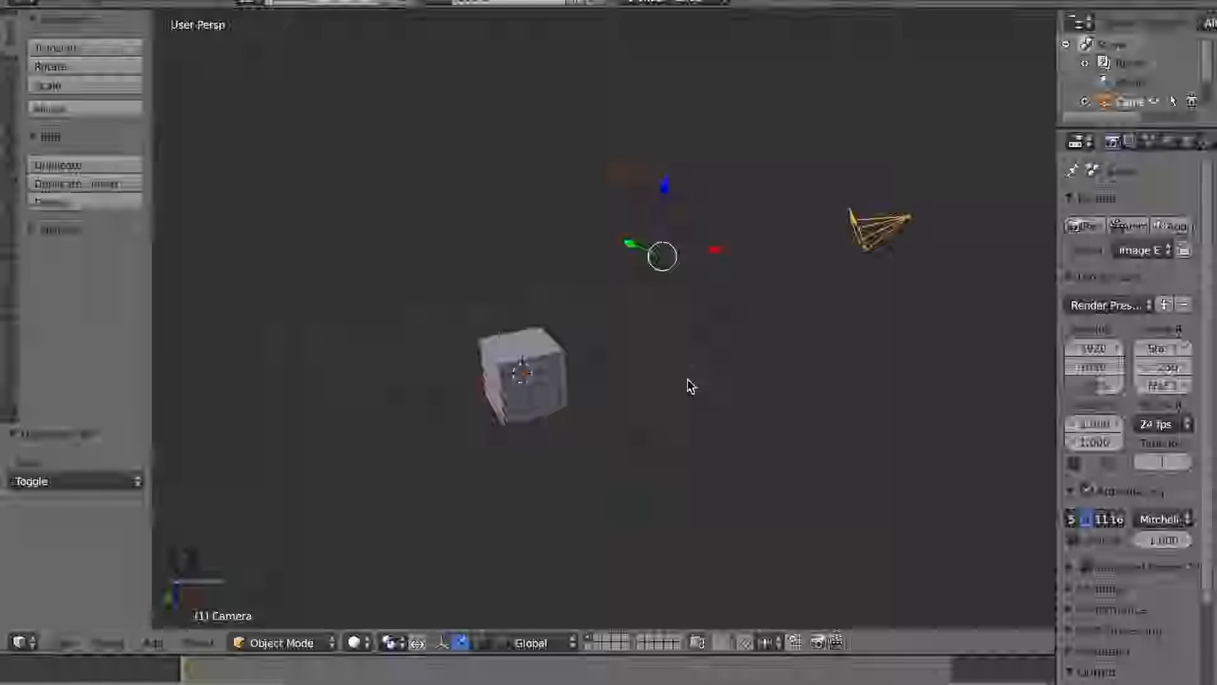
- Clear the selection and toggle between all objects selected and none, ending with nothing selected
{"action": "key", "text": "a"}
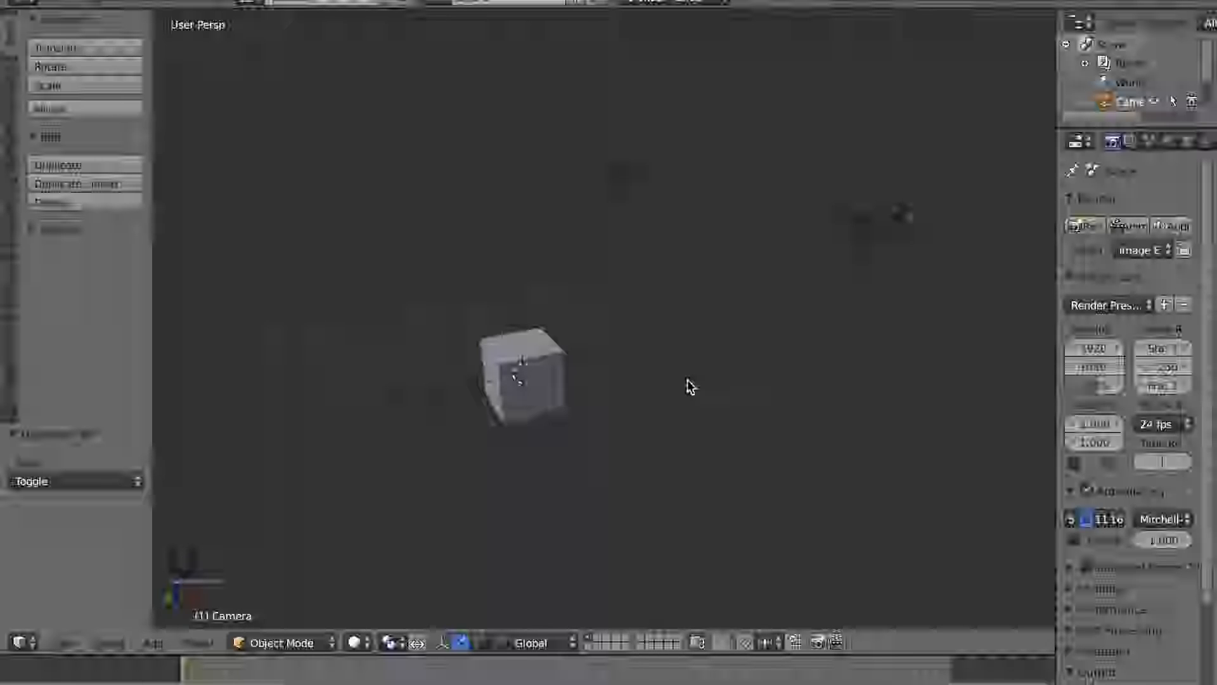
{"action": "key", "text": "a"}
{"action": "key", "text": "a"}
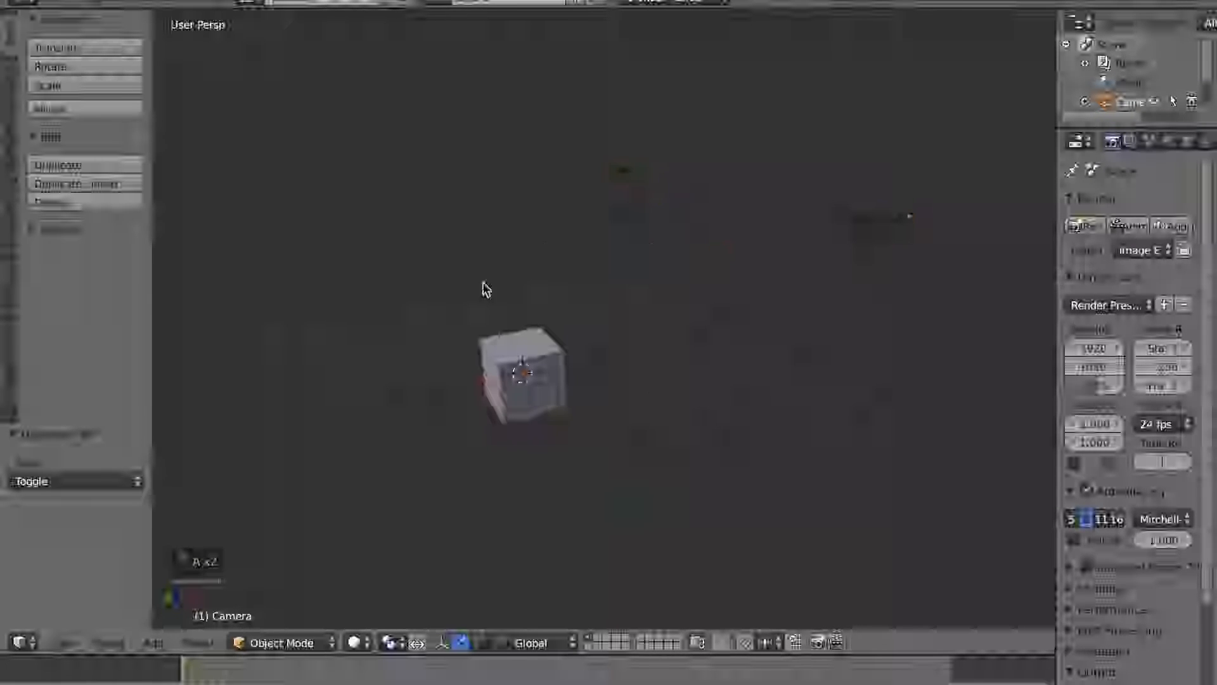
{"action": "key", "text": "a"}
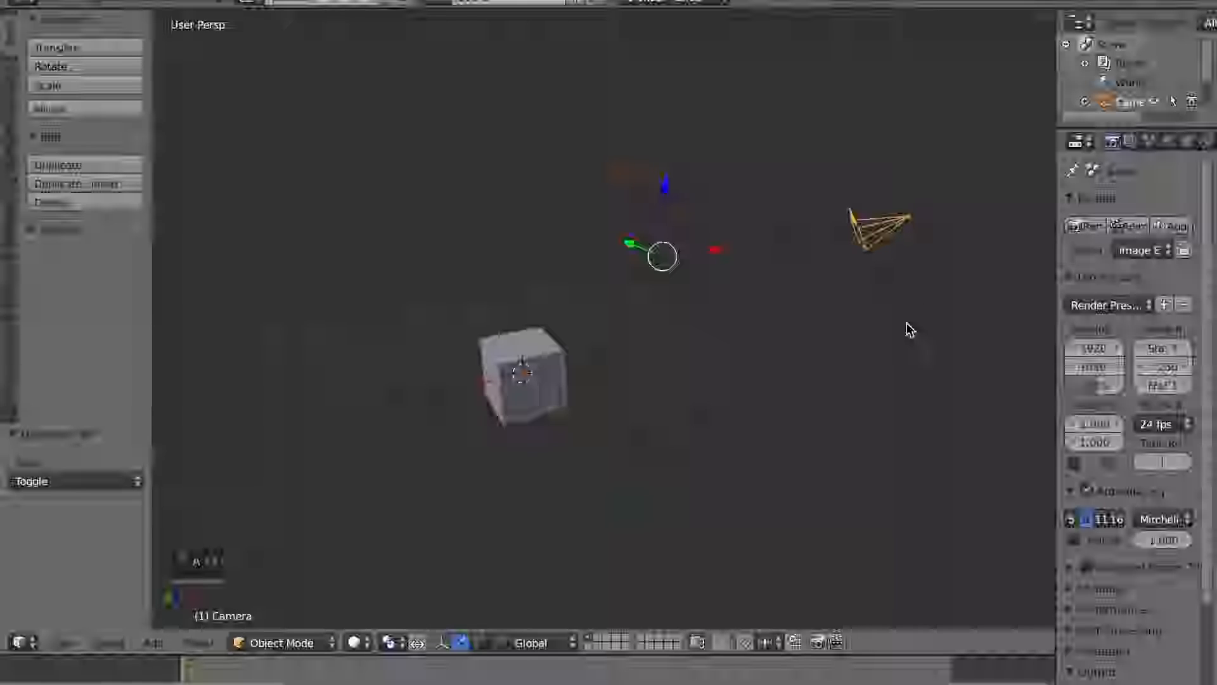
{"action": "key", "text": "a"}
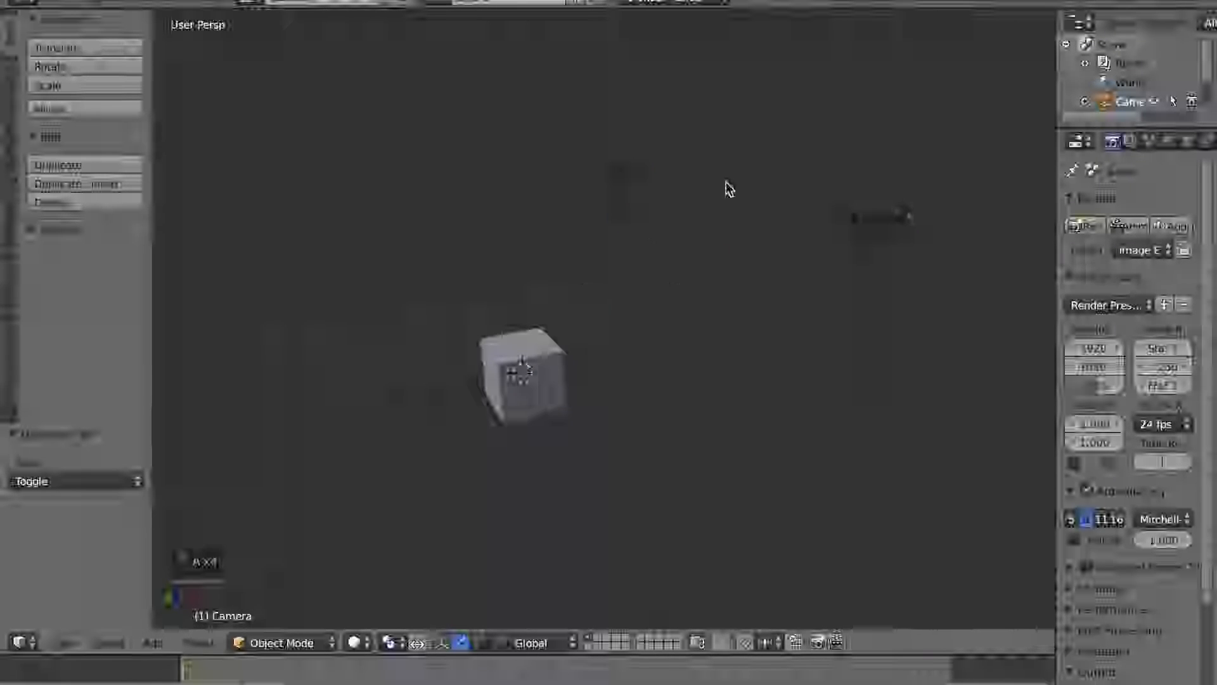
- Select only the cube, clear the selection, and toggle the selection of all objects on and off again
{"action": "right_click", "coordinate": [557, 361]}
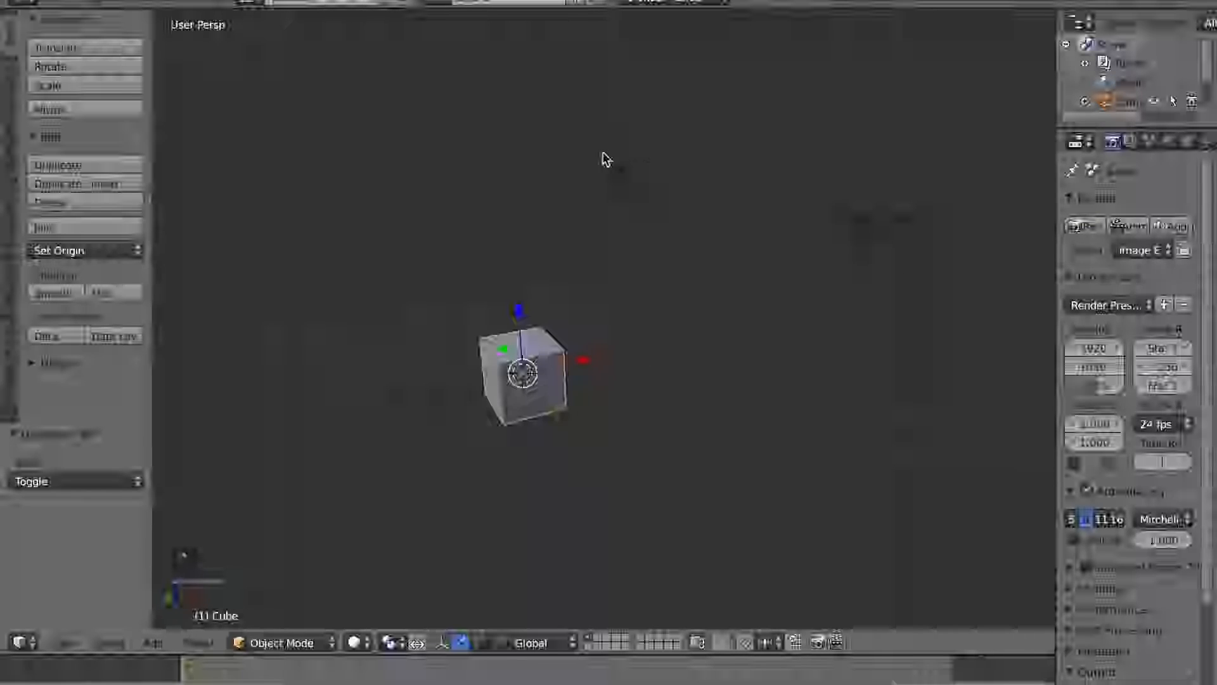
{"action": "key", "text": "a"}
{"action": "key", "text": "a"}
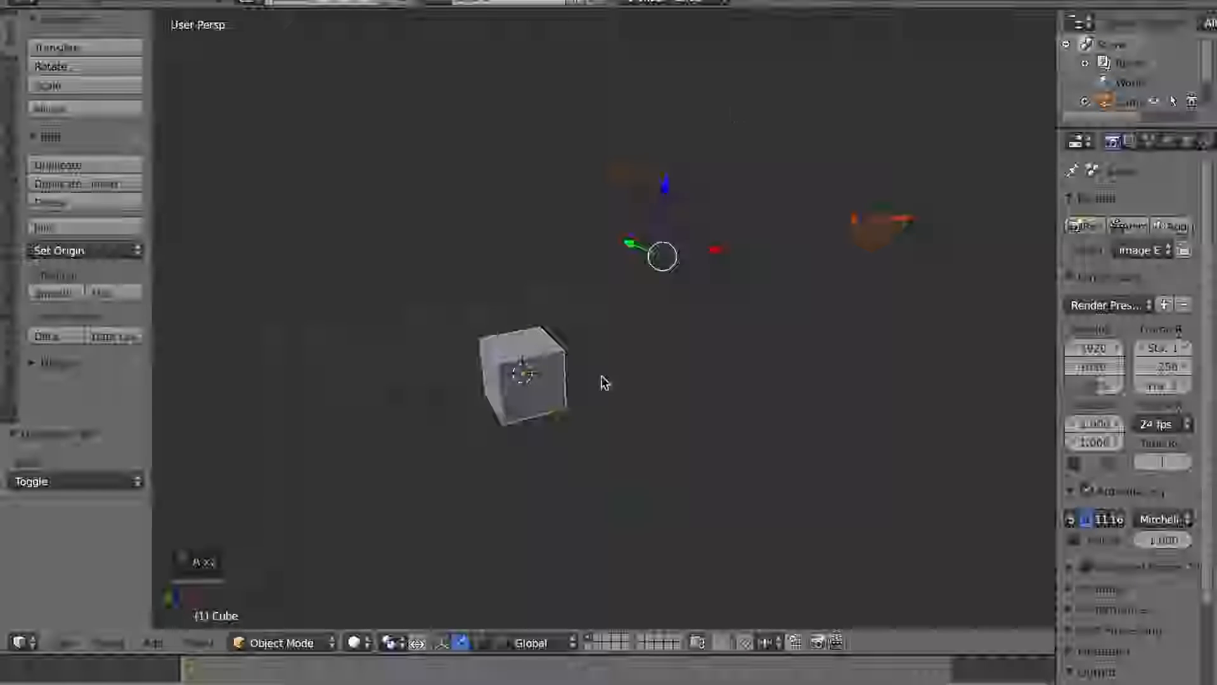
{"action": "key", "text": "a"}
- Select the lamp and delete it from the scene
{"action": "mouse_move", "coordinate": [645, 277]}
{"action": "middle_mouse_down"}
{"action": "mouse_move", "coordinate": [655, 269]}
{"action": "mouse_move", "coordinate": [633, 275]}
{"action": "mouse_move", "coordinate": [641, 293]}
{"action": "mouse_move", "coordinate": [629, 295]}
{"action": "middle_mouse_up"}
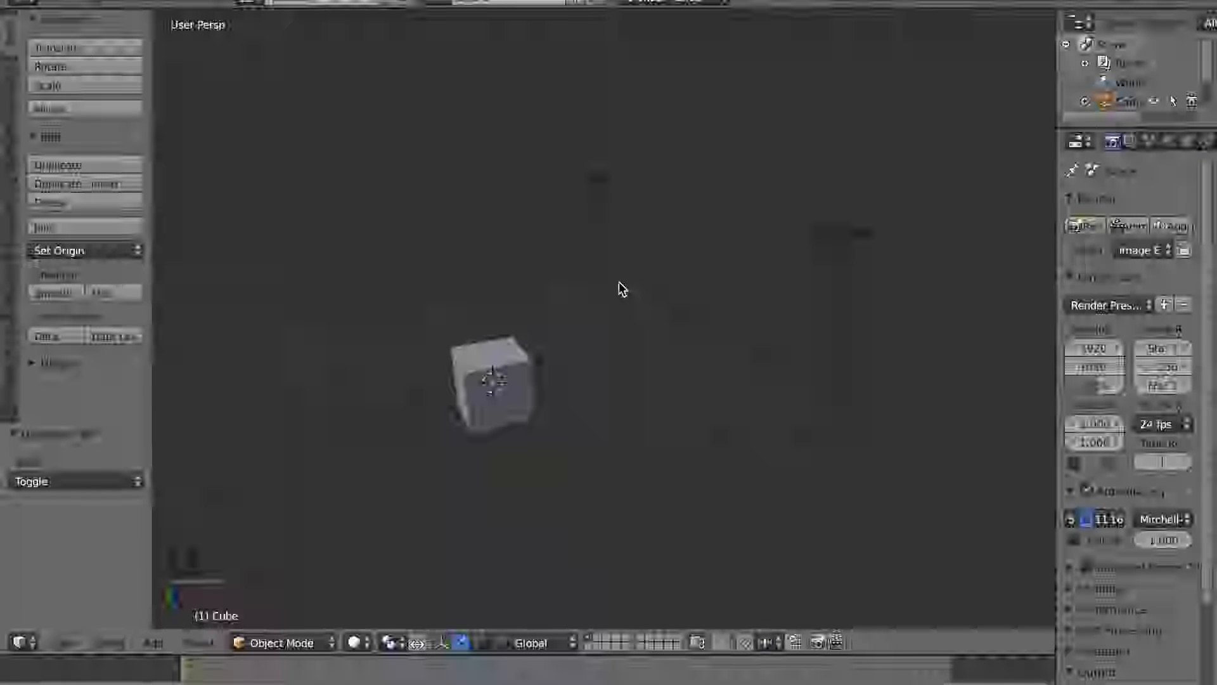
{"action": "right_click", "coordinate": [595, 182]}
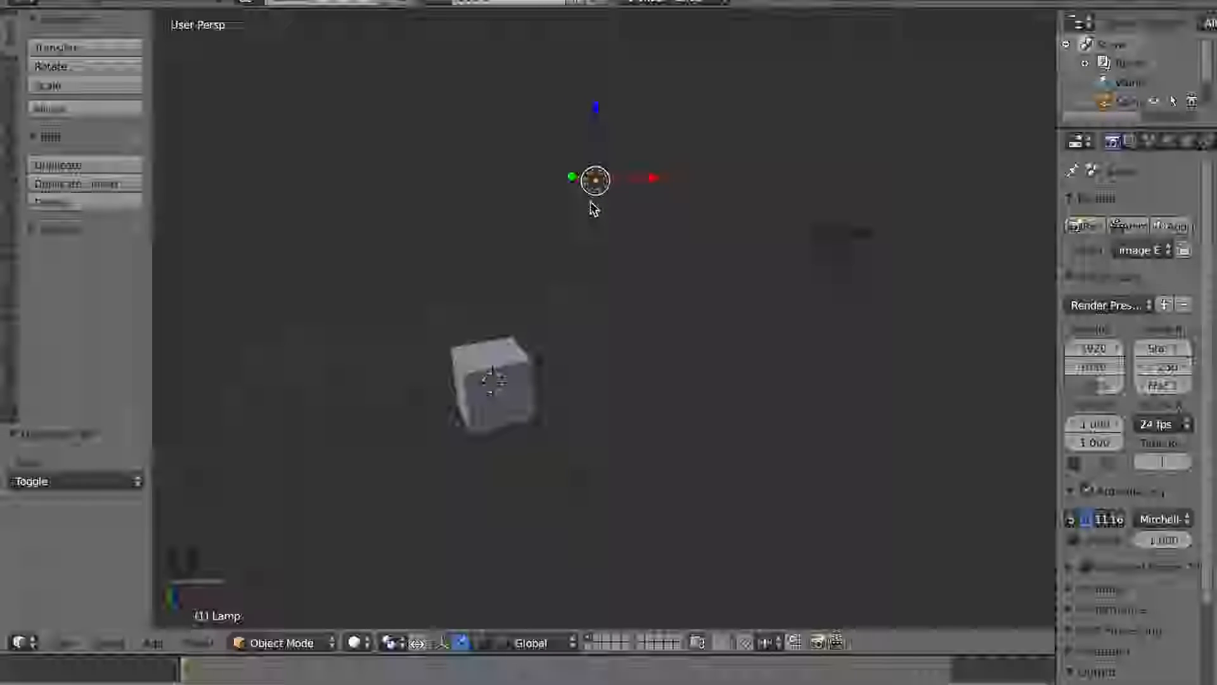
{"action": "key", "text": "x"}
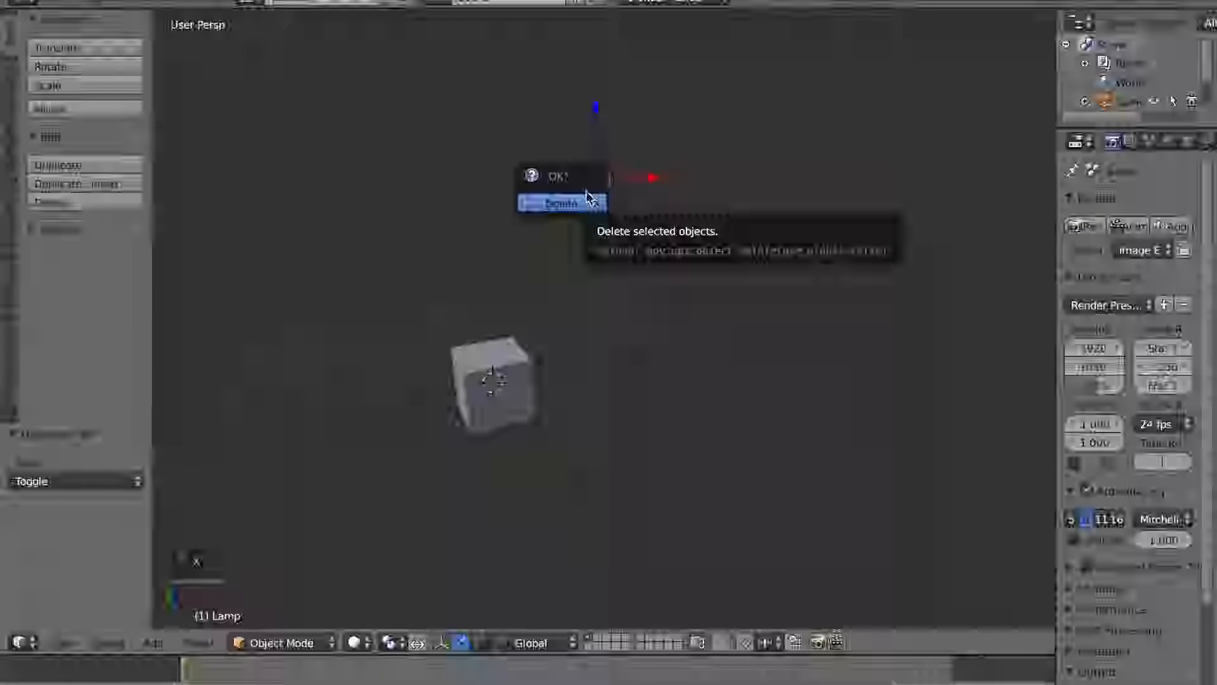
{"action": "left_click", "coordinate": [580, 203]}
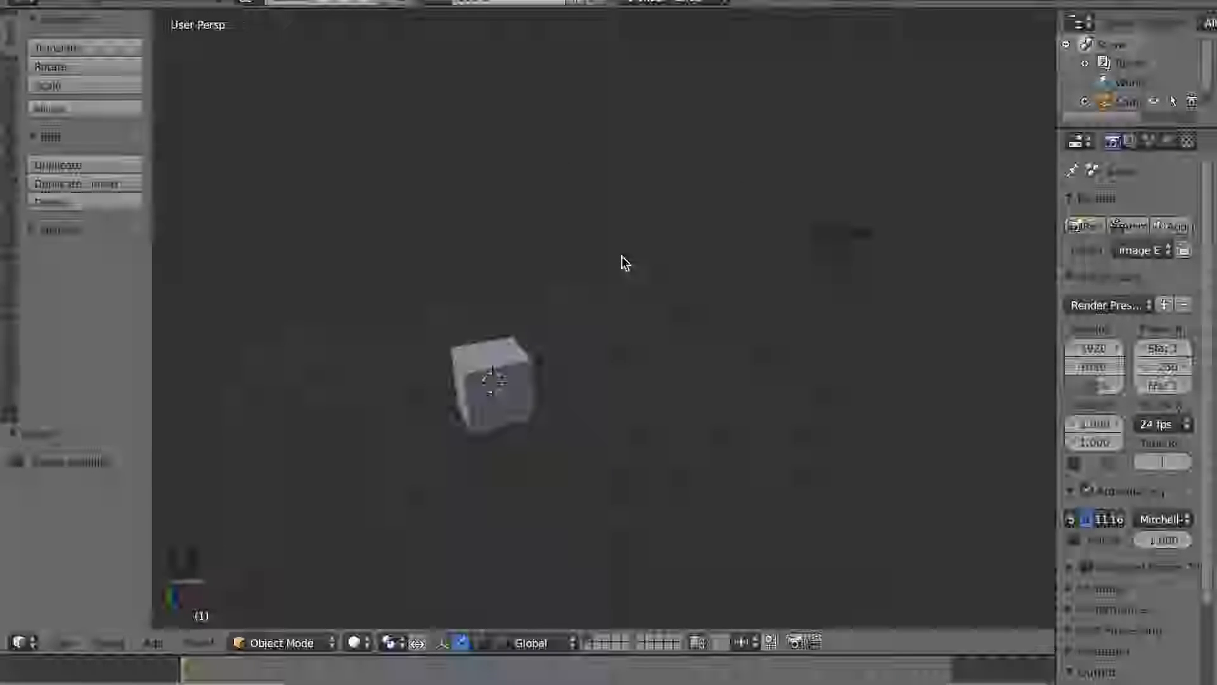
- Select all remaining objects and delete them so the scene is empty
{"action": "key", "text": "a"}
{"action": "key", "text": "a"}
{"action": "key", "text": "x"}
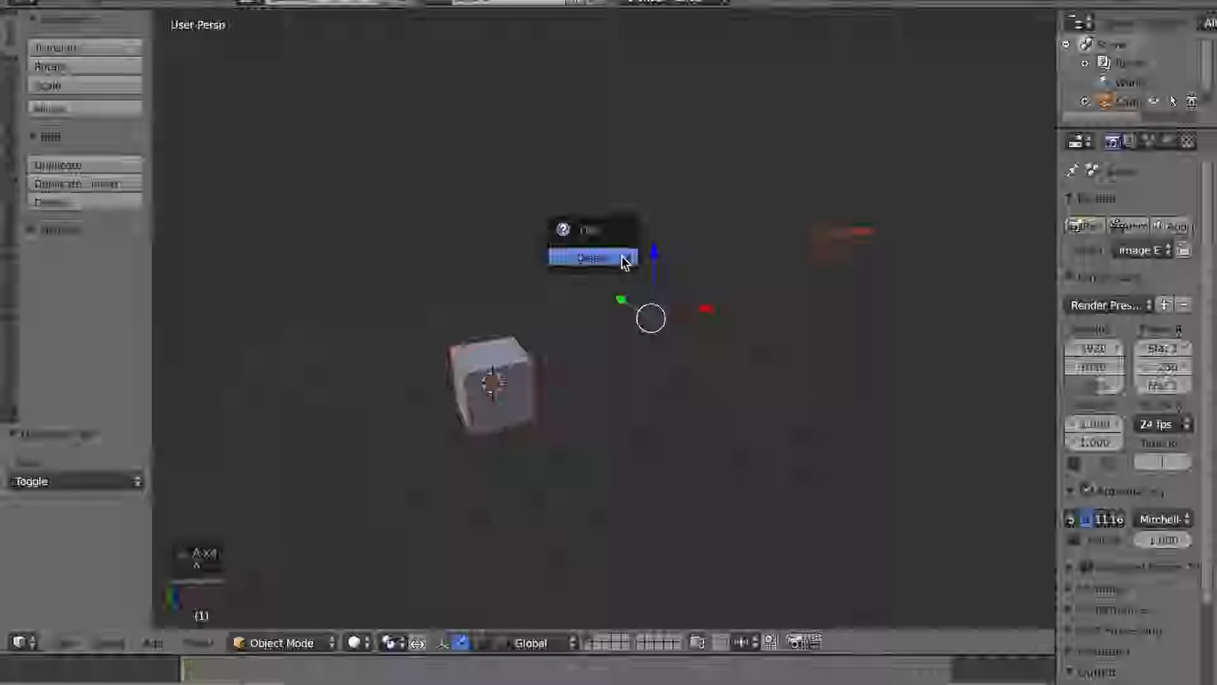
{"action": "left_click", "coordinate": [625, 256]}
{"action": "middle_click_drag", "start_coordinate": [645, 299], "coordinate": [641, 276]}
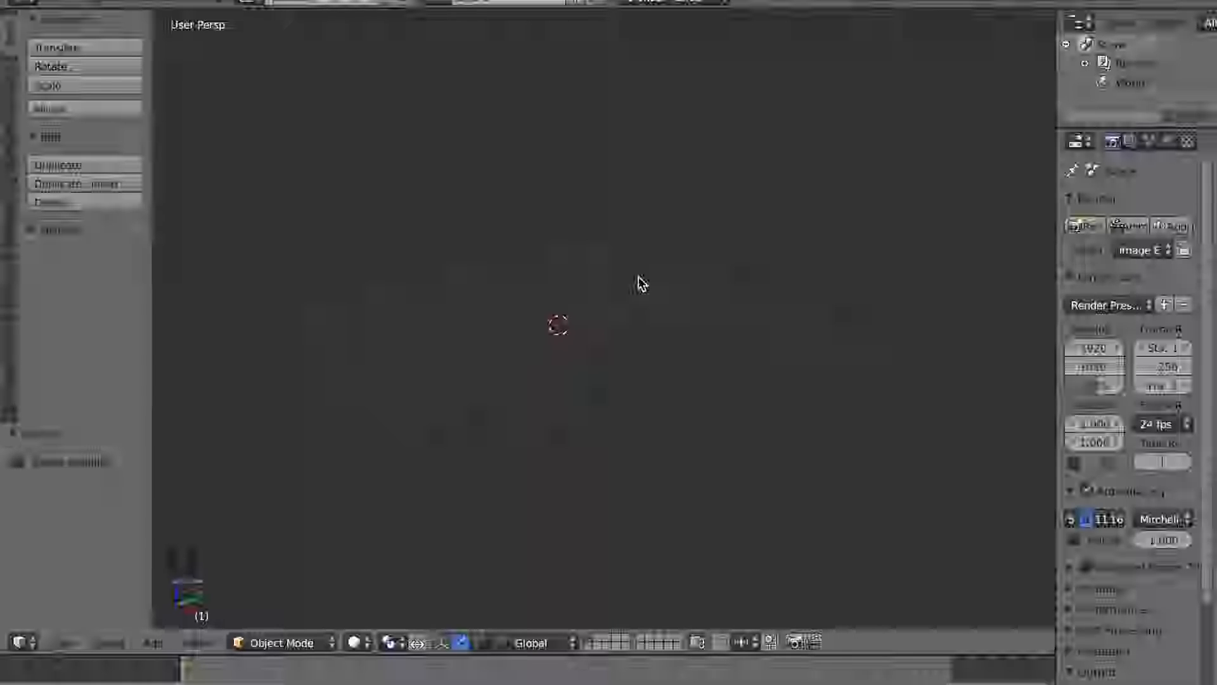
- Add a new cube mesh to the empty scene
{"action": "key", "text": "shift+a"}
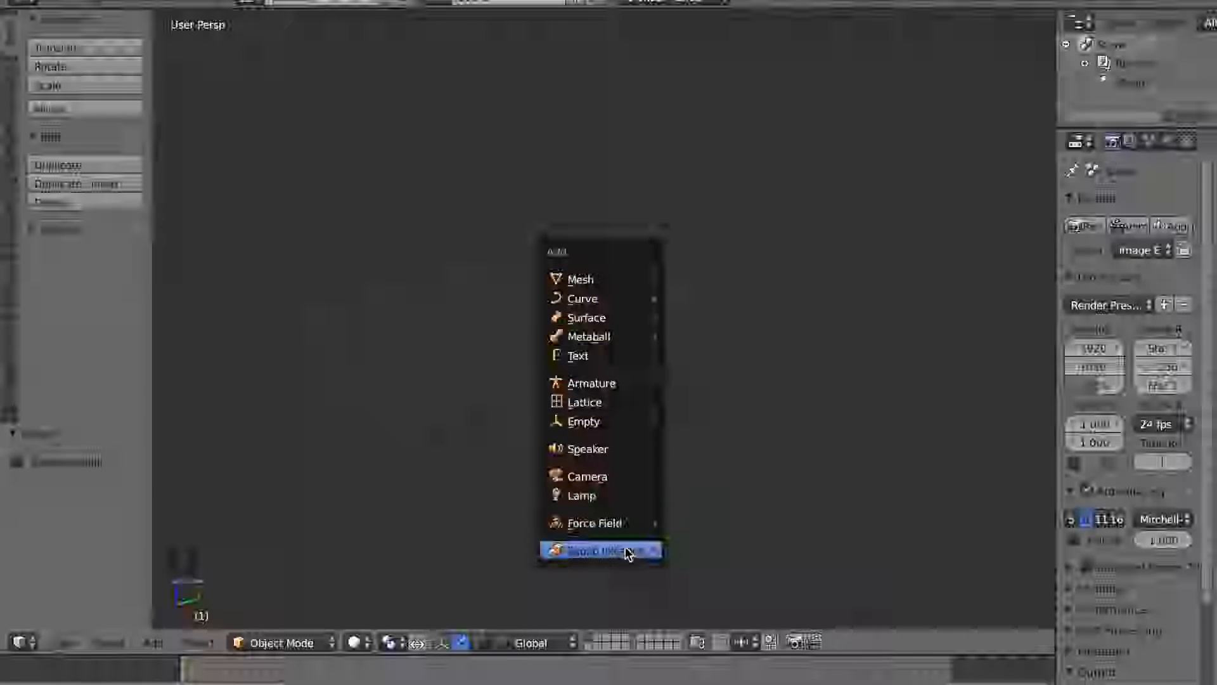
{"action": "mouse_move", "coordinate": [599, 279]}
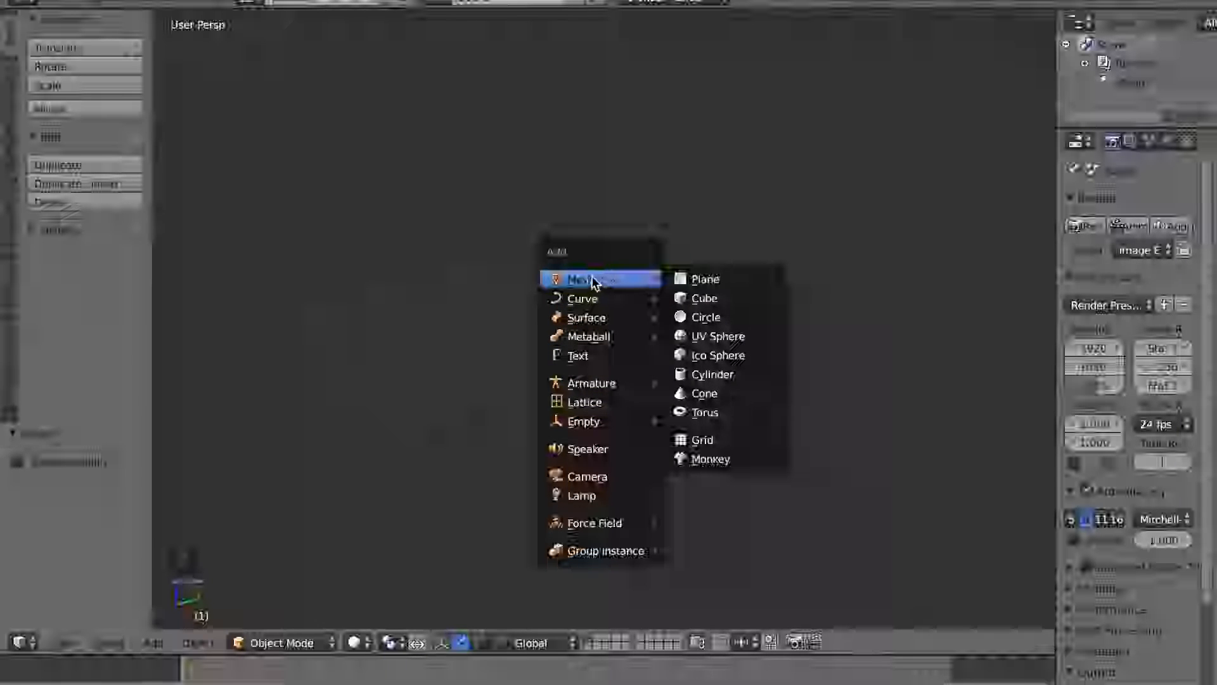
{"action": "left_click", "coordinate": [694, 298]}
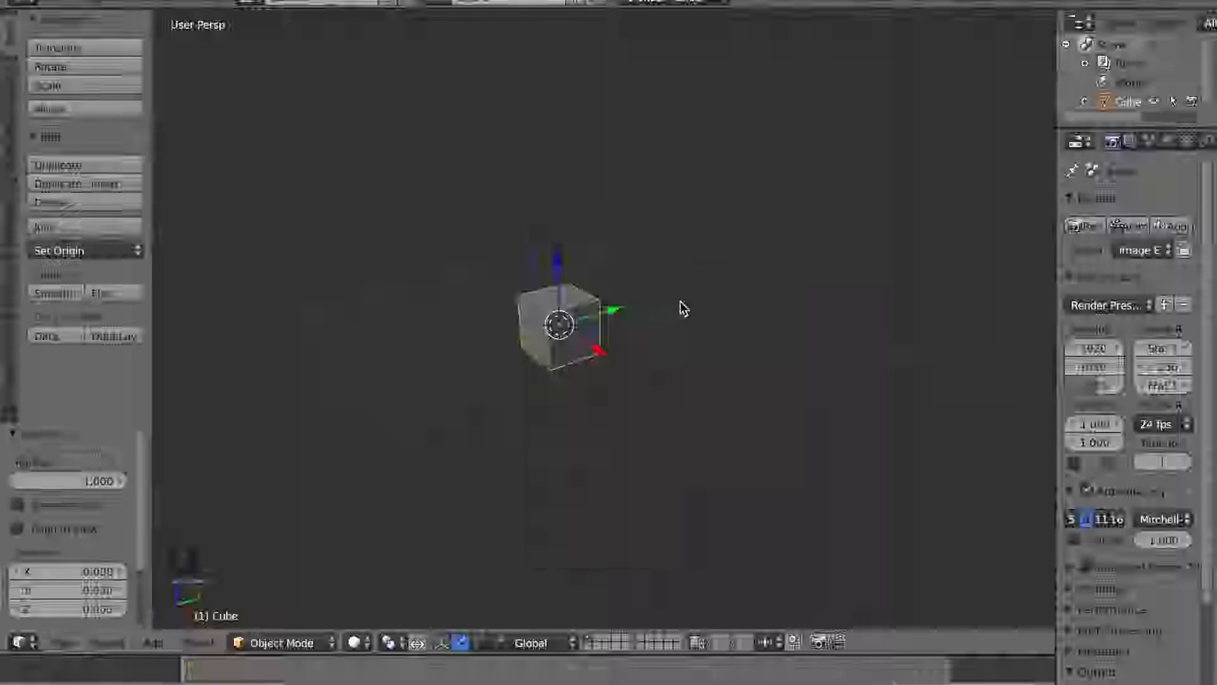
{"action": "middle_click_drag", "start_coordinate": [660, 314], "coordinate": [598, 325]}
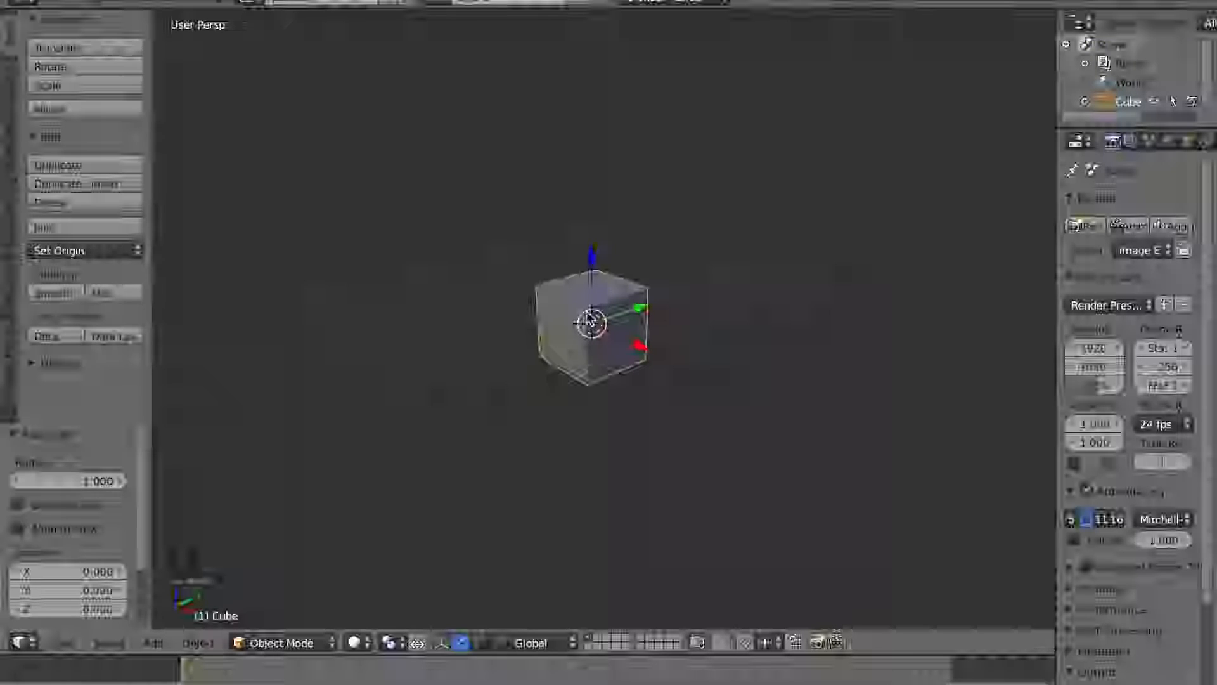
- Put the cube in Edit Mode and toggle repeatedly between Object Mode and Edit Mode, ending in Edit Mode
{"action": "left_click", "coordinate": [275, 643]}
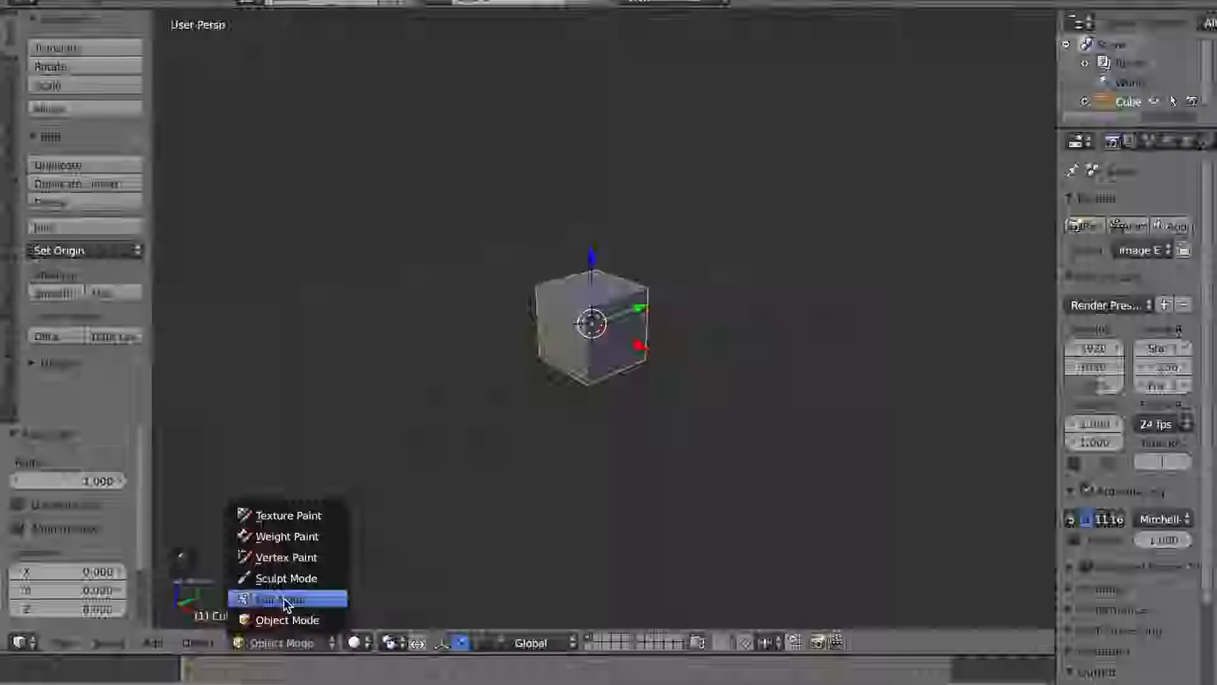
{"action": "left_click", "coordinate": [281, 600]}
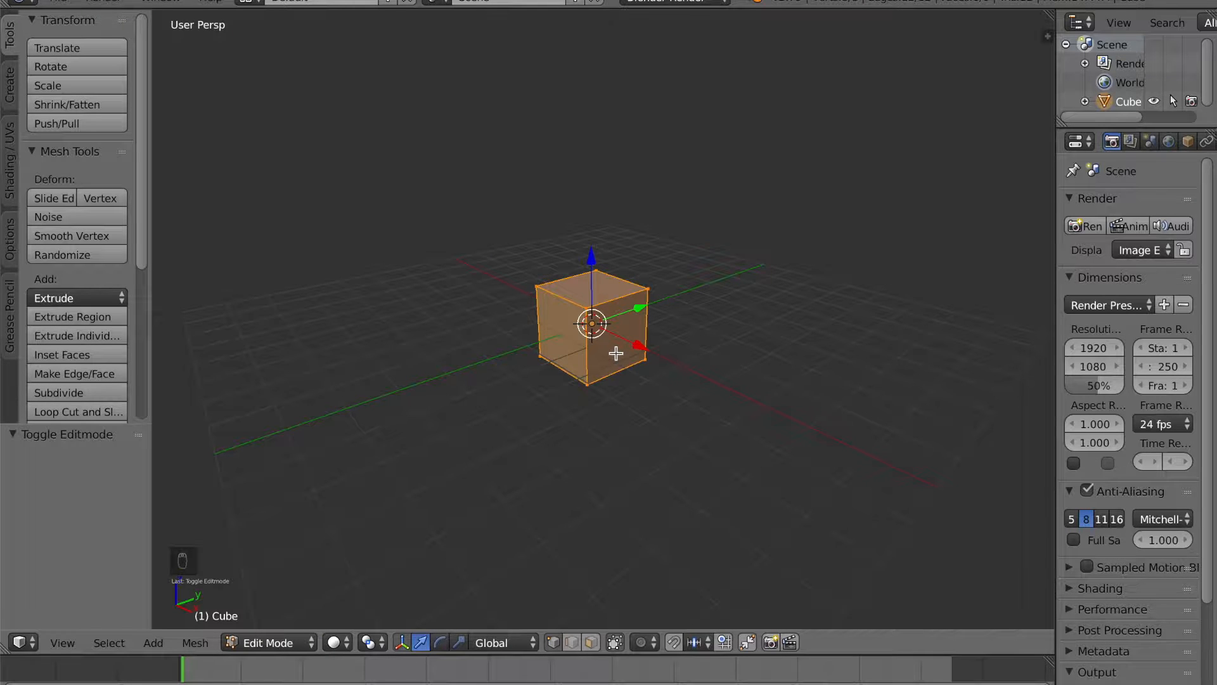
{"action": "key", "text": "Tab"}
{"action": "key", "text": "Tab"}
{"action": "key", "text": "Tab"}
{"action": "key", "text": "Tab"}
{"action": "key", "text": "Tab"}
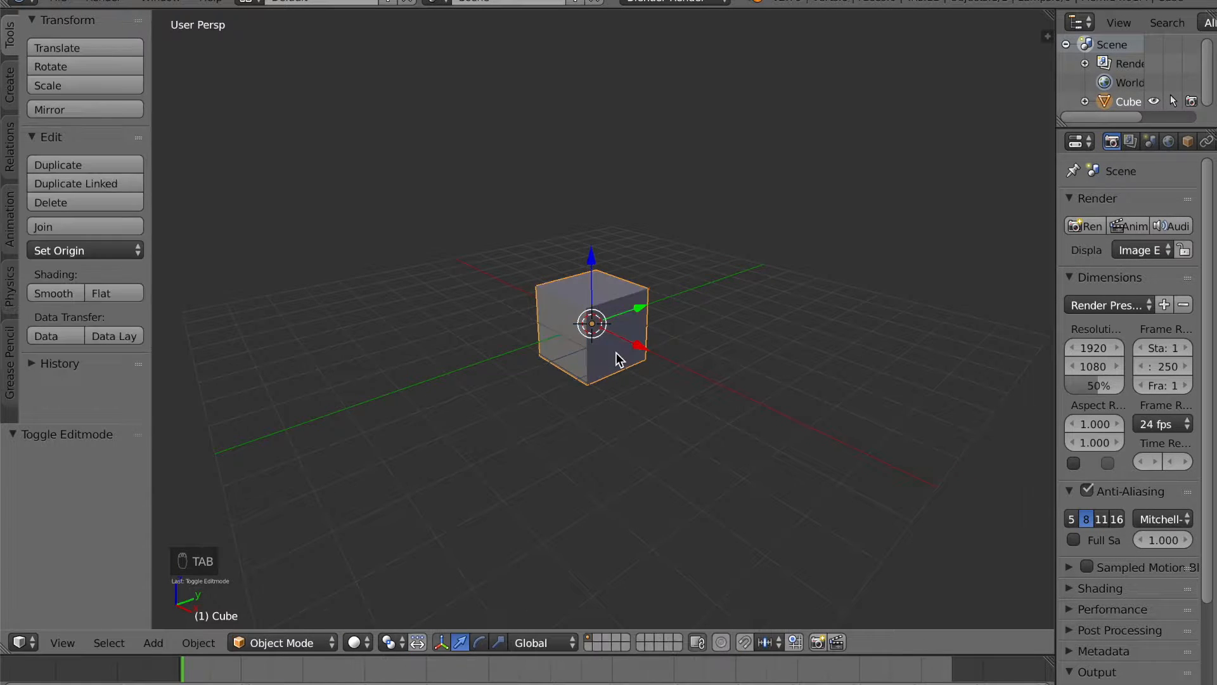
{"action": "key", "text": "Tab"}
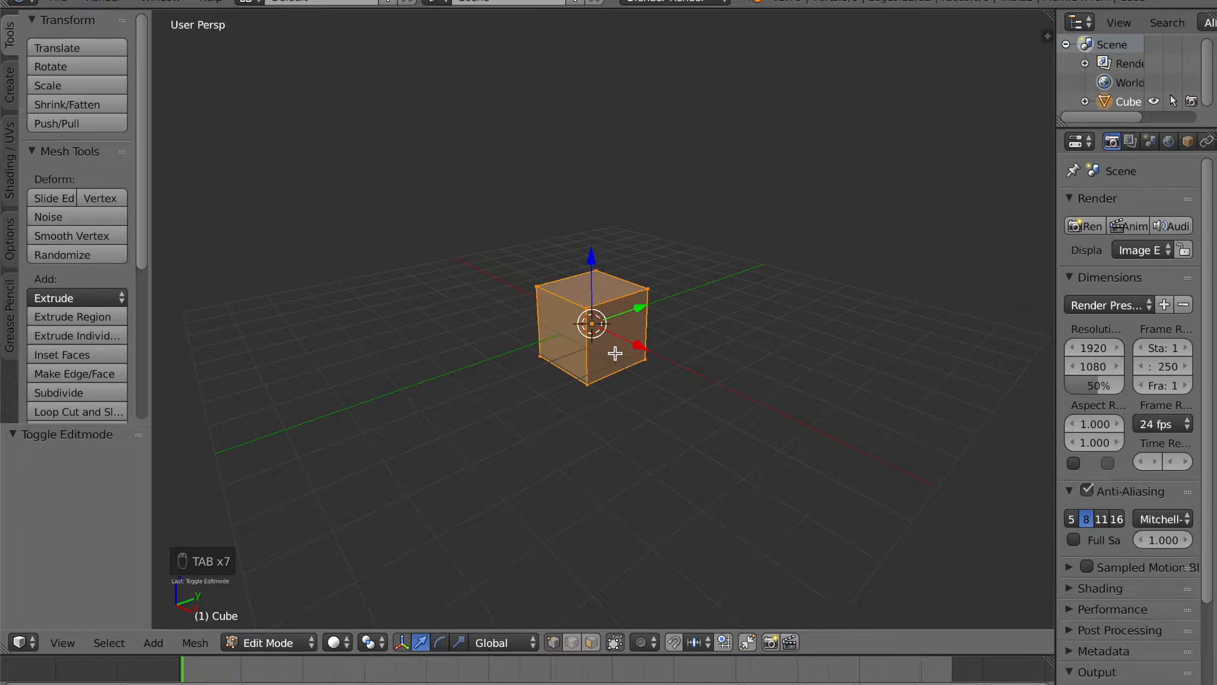
{"action": "key", "text": "Tab"}
{"action": "key", "text": "Tab"}
- Select the four corner vertices of the cube's top face one at a time
{"action": "middle_click_drag", "start_coordinate": [650, 337], "coordinate": [603, 333]}
{"action": "scroll", "coordinate": [661, 341], "scroll_direction": "up", "scroll_amount": 1}
{"action": "right_click", "coordinate": [556, 295]}
{"action": "right_click", "coordinate": [403, 281]}
{"action": "right_click", "coordinate": [499, 246]}
{"action": "right_click", "coordinate": [606, 260]}
- Extend the vertex selection to the other three top corners and one bottom corner of the cube
{"action": "right_click", "coordinate": [545, 299], "text": "shift"}
{"action": "right_click", "coordinate": [488, 249], "text": "shift"}
{"action": "right_click", "coordinate": [426, 281], "text": "shift"}
{"action": "right_click", "coordinate": [442, 388], "text": "shift"}
- Deselect all vertices, select the whole cube mesh, and clear the selection again
{"action": "key", "text": "a"}
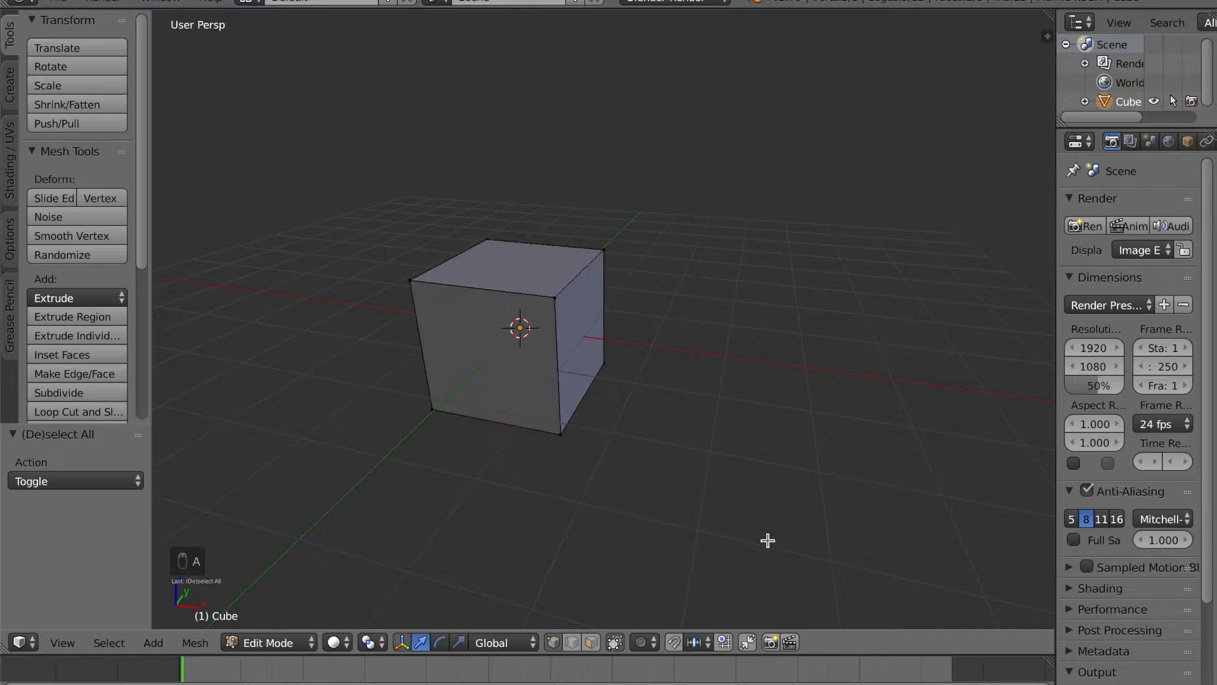
{"action": "key", "text": "a"}
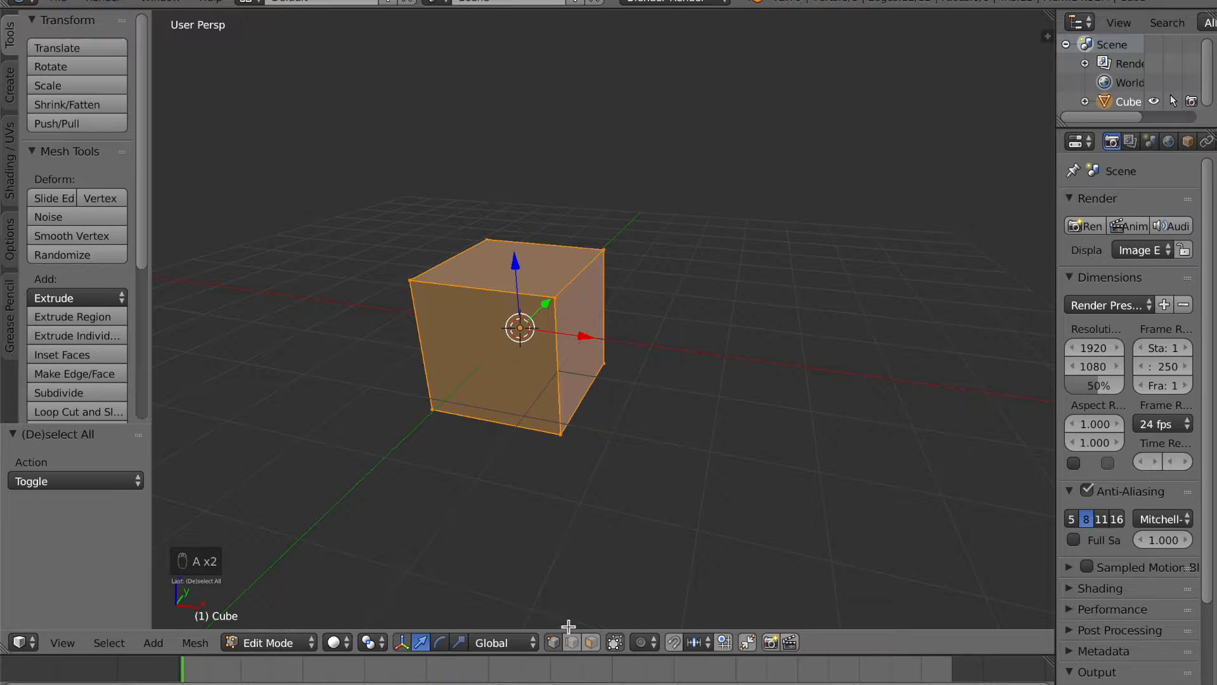
{"action": "key", "text": "a"}
- Switch to edge selection and select three edges around the cube's top face one at a time
{"action": "middle_click_drag", "start_coordinate": [554, 295], "coordinate": [498, 359]}
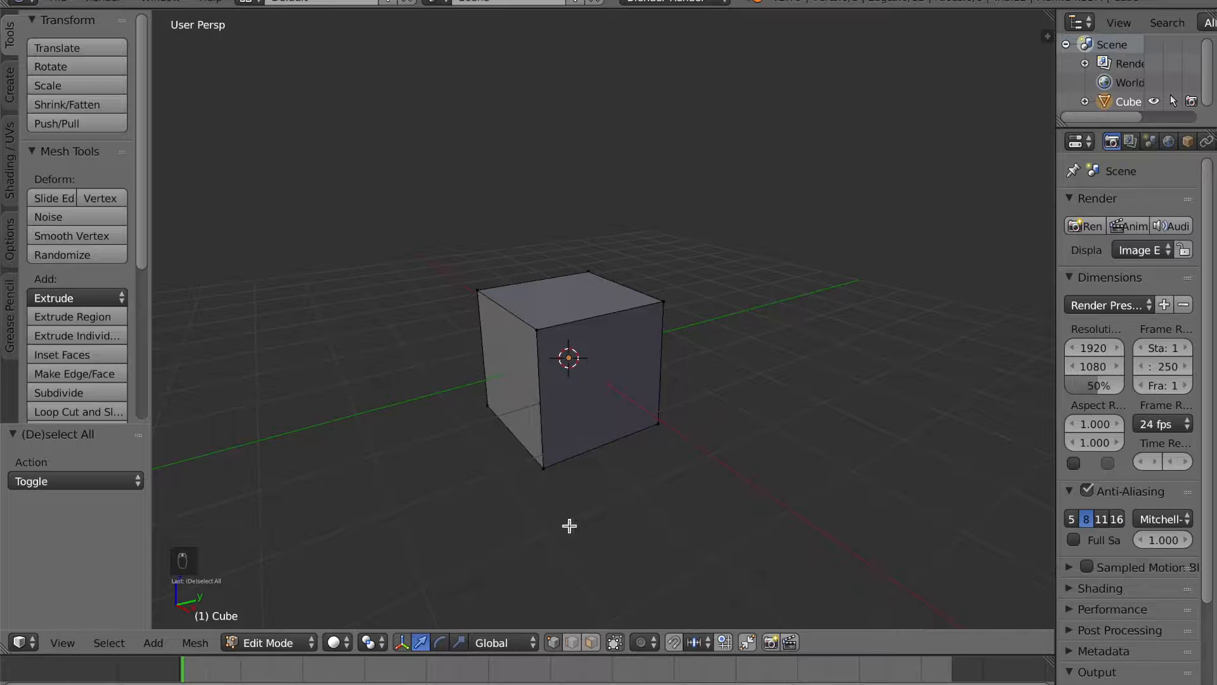
{"action": "left_click", "coordinate": [572, 640]}
{"action": "right_click", "coordinate": [527, 301]}
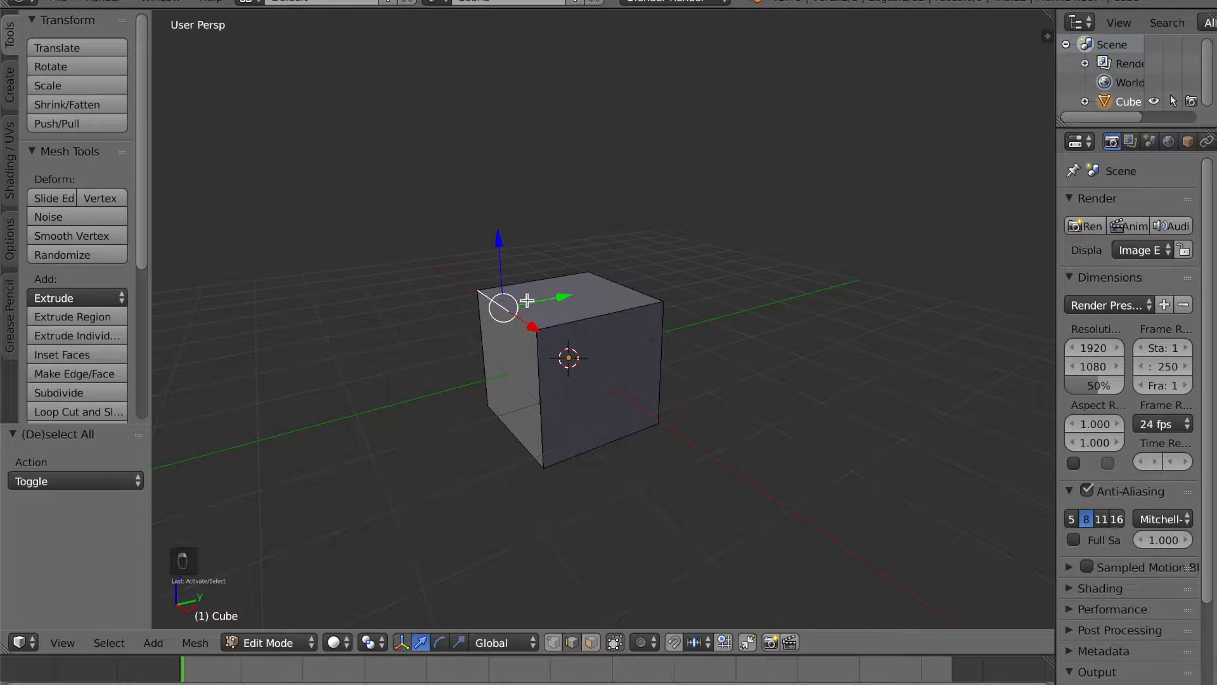
{"action": "right_click", "coordinate": [539, 280]}
{"action": "right_click", "coordinate": [629, 291]}
- Switch to face selection and select one side face and then the top face of the cube
{"action": "left_click", "coordinate": [591, 642]}
{"action": "right_click", "coordinate": [598, 397]}
{"action": "right_click", "coordinate": [564, 302]}
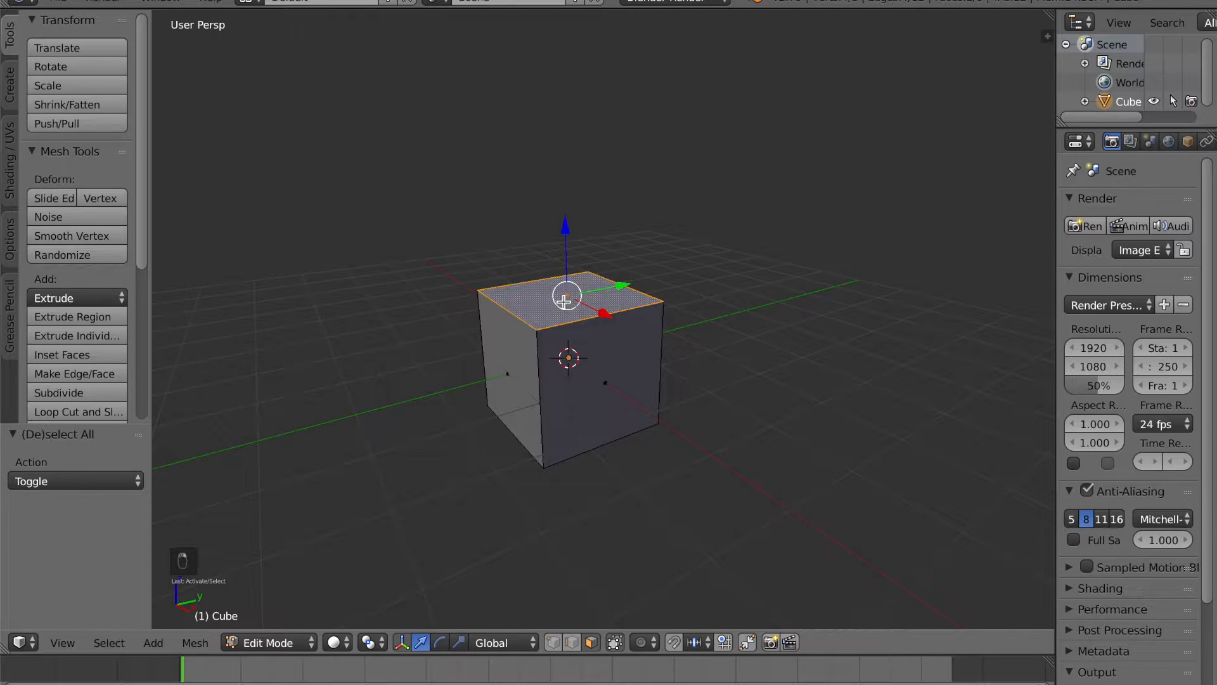
- Extend the face selection from the top face to the side faces and the bottom face
{"action": "right_click", "coordinate": [578, 370], "text": "shift"}
{"action": "right_click", "coordinate": [518, 384], "text": "shift"}
{"action": "middle_click_drag", "start_coordinate": [473, 443], "coordinate": [595, 335]}
{"action": "right_click", "coordinate": [595, 335], "text": "shift"}
{"action": "right_click", "coordinate": [625, 404], "text": "shift"}
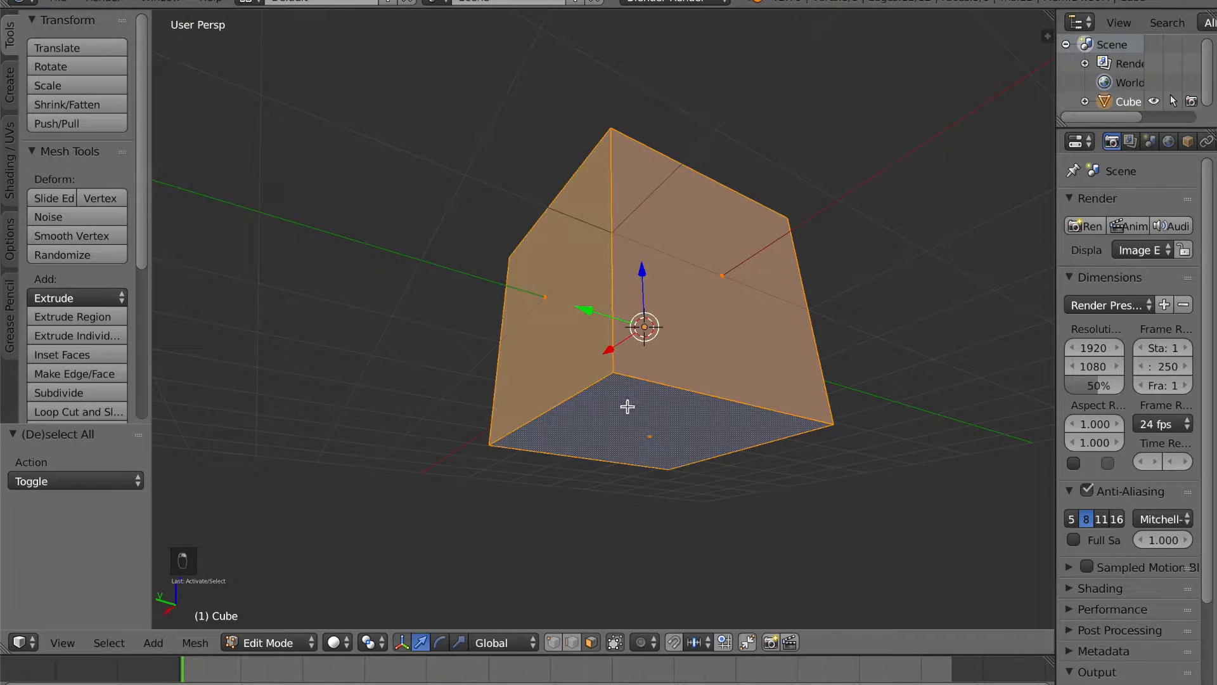
- Deselect all faces and individually select the cube's +X side face, its top face and finally its -Y side face
{"action": "scroll", "coordinate": [737, 341], "scroll_direction": "down", "scroll_amount": 5}
{"action": "middle_click_drag", "start_coordinate": [736, 340], "coordinate": [644, 357]}
{"action": "key", "text": "a"}
{"action": "scroll", "coordinate": [625, 367], "scroll_direction": "up", "scroll_amount": 4}
{"action": "right_click", "coordinate": [661, 351]}
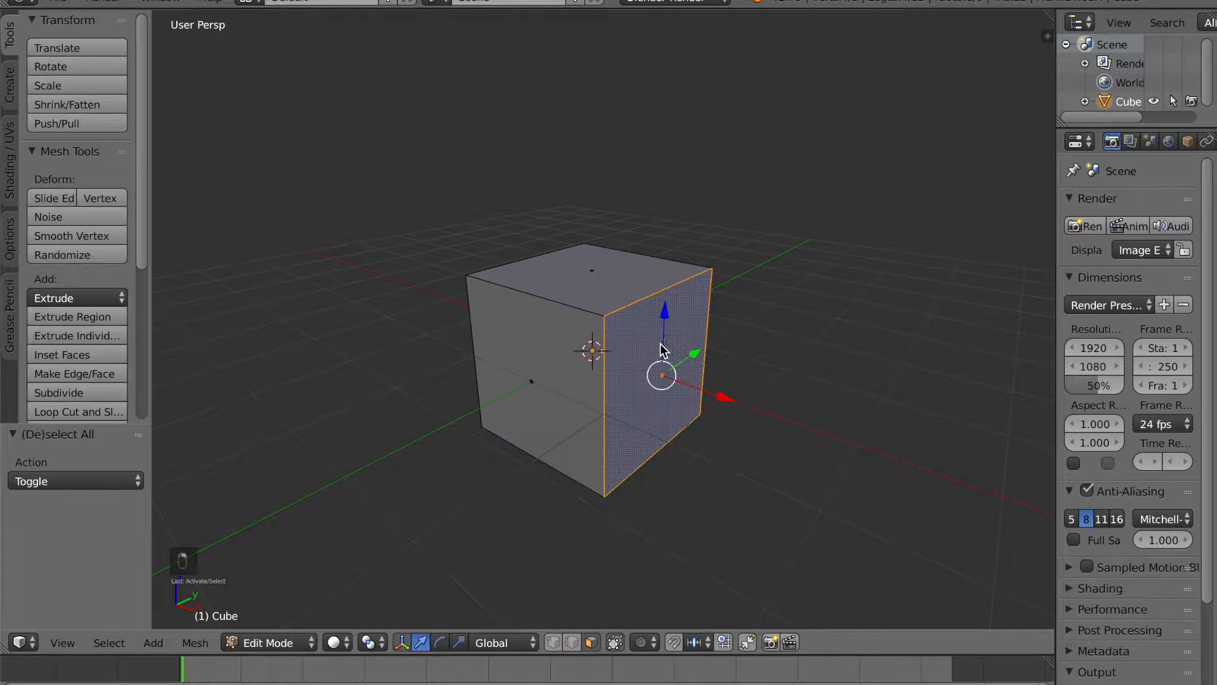
{"action": "right_click", "coordinate": [576, 292]}
{"action": "right_click", "coordinate": [538, 366]}
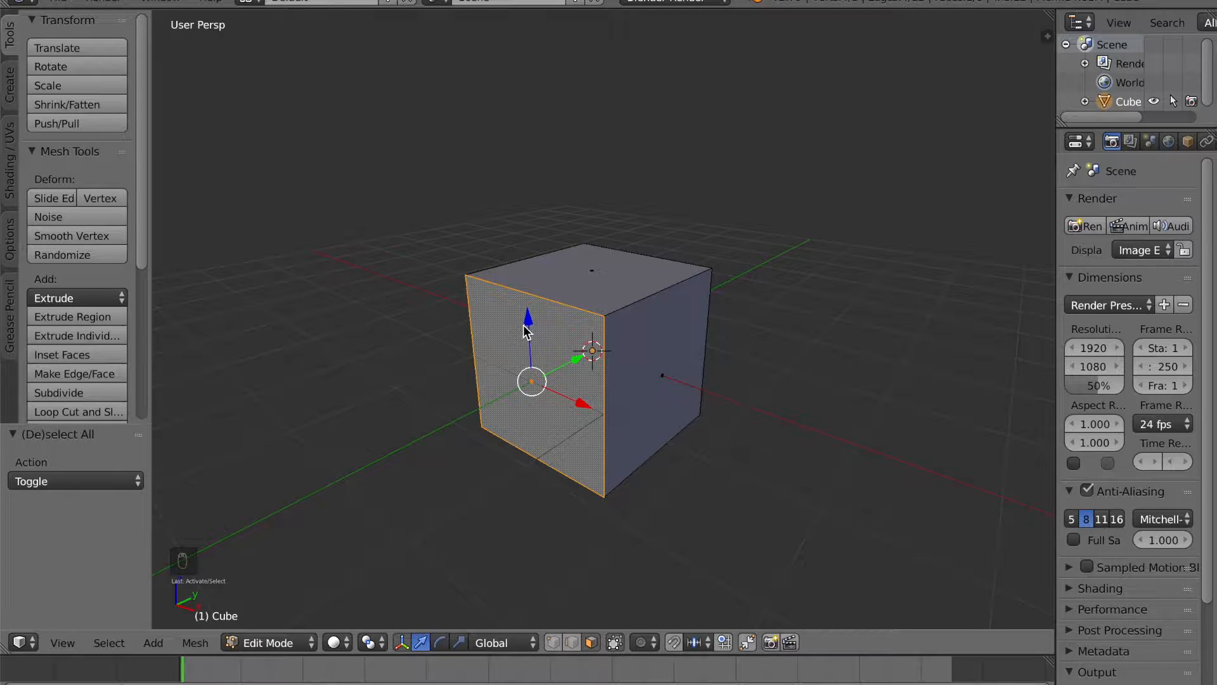
- Try moving the cube's -Y side face back and forth along the Y axis, and undo the moves
{"action": "left_click_drag", "start_coordinate": [579, 359], "coordinate": [494, 438]}
{"action": "middle_click_drag", "start_coordinate": [494, 437], "coordinate": [472, 426]}
{"action": "mouse_move", "coordinate": [444, 377]}
{"action": "left_mouse_down"}
{"action": "mouse_move", "coordinate": [594, 357]}
{"action": "mouse_move", "coordinate": [431, 390]}
{"action": "left_mouse_up"}
{"action": "scroll", "coordinate": [408, 444], "scroll_direction": "up", "scroll_amount": 1}
{"action": "middle_click_drag", "start_coordinate": [380, 437], "coordinate": [444, 438]}
{"action": "scroll", "coordinate": [426, 425], "scroll_direction": "down", "scroll_amount": 2}
{"action": "scroll", "coordinate": [479, 429], "scroll_direction": "up", "scroll_amount": 2}
{"action": "left_click_drag", "start_coordinate": [450, 445], "coordinate": [507, 425]}
{"action": "key", "text": "super+z"}
{"action": "key", "text": "super+z"}
{"action": "key", "text": "super+z"}
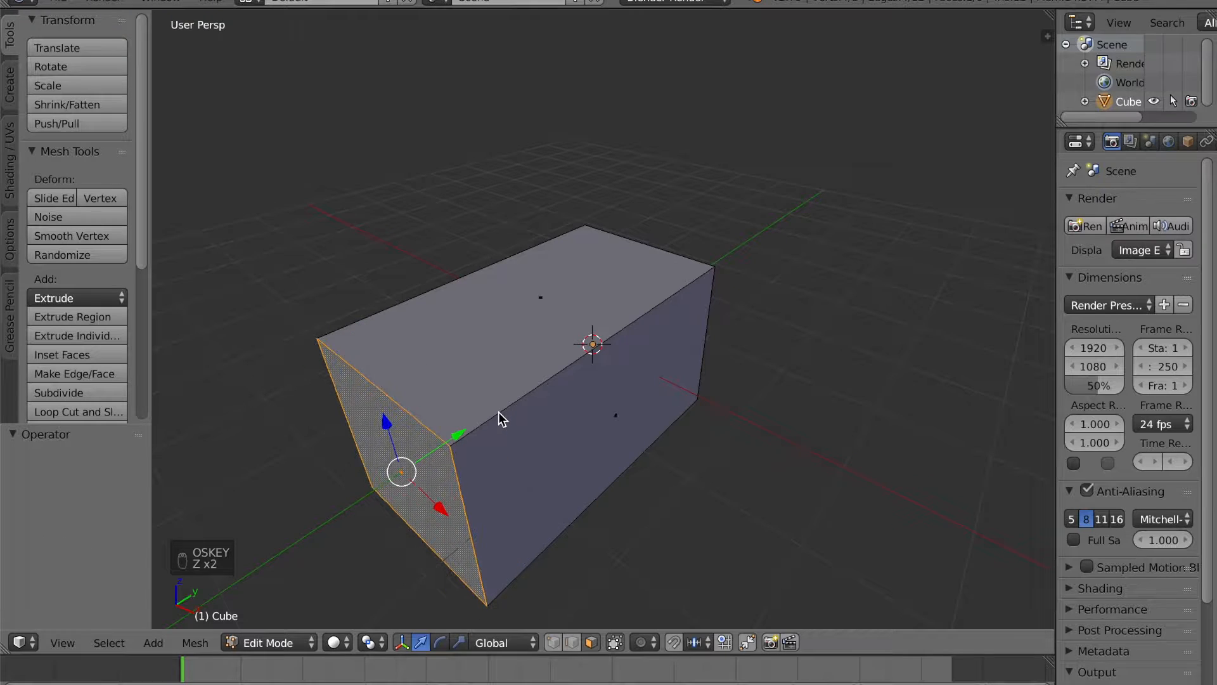
- Select the cube's +X side face, try moving it outward along the X axis, and undo the moves
{"action": "middle_click_drag", "start_coordinate": [610, 398], "coordinate": [611, 367]}
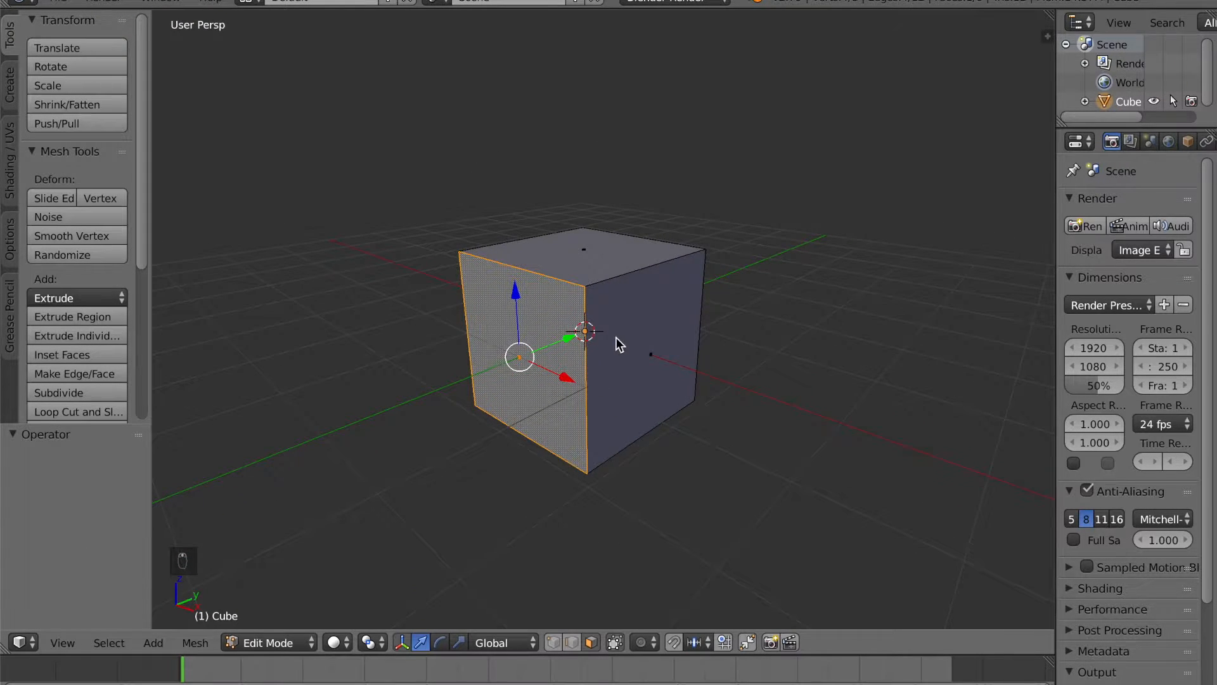
{"action": "right_click", "coordinate": [618, 344]}
{"action": "left_click_drag", "start_coordinate": [706, 376], "coordinate": [804, 383]}
{"action": "key", "text": "super+z"}
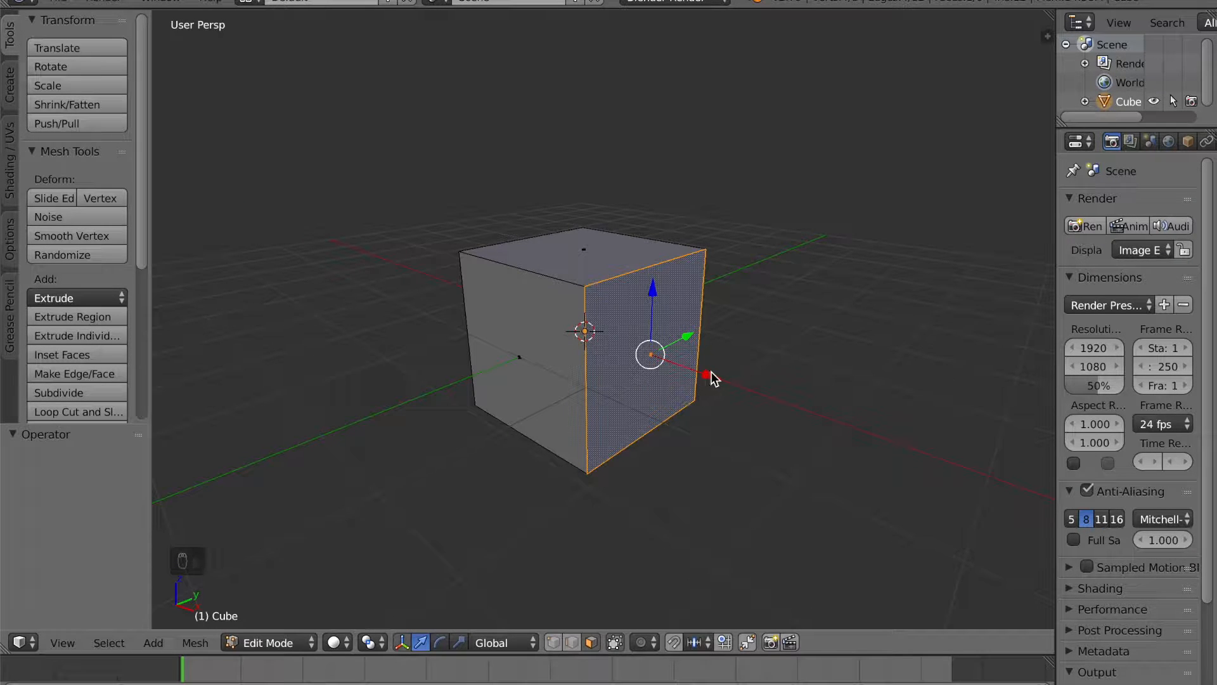
{"action": "left_click_drag", "start_coordinate": [710, 379], "coordinate": [715, 385]}
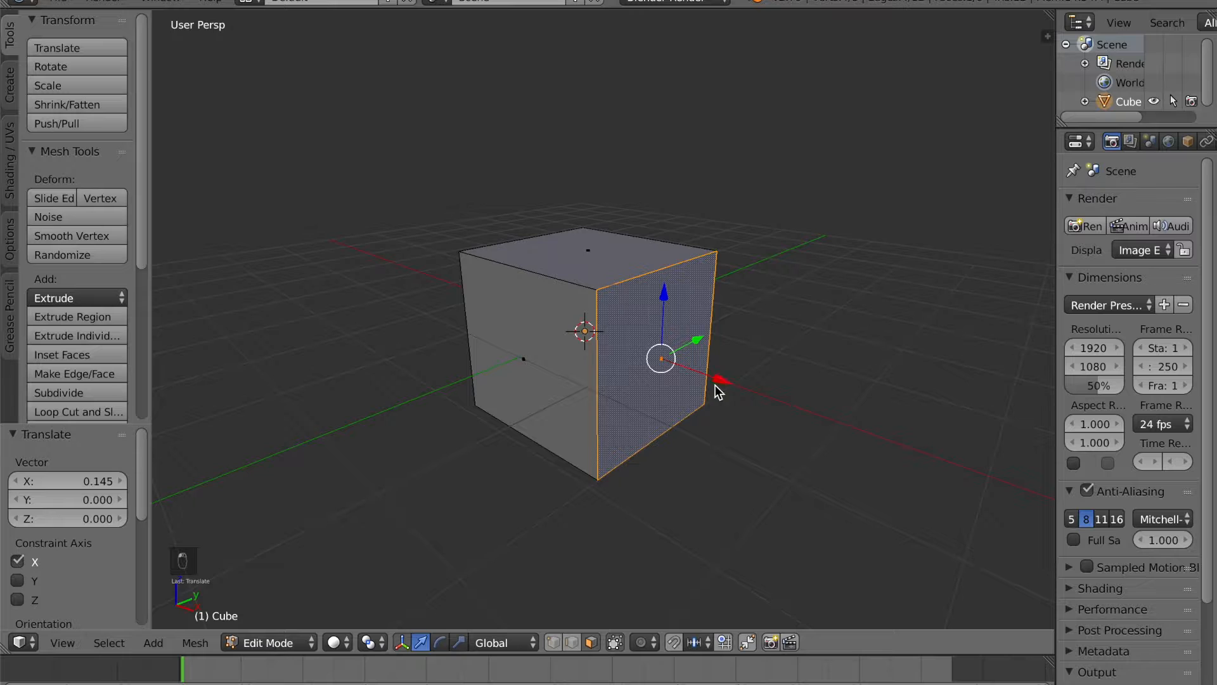
{"action": "key", "text": "super+z"}
- Try moving the +X side face freely without an axis constraint from different viewing angles, restoring its position each time
{"action": "scroll", "coordinate": [583, 388], "scroll_direction": "down", "scroll_amount": 1}
{"action": "mouse_move", "coordinate": [583, 384]}
{"action": "middle_mouse_down"}
{"action": "mouse_move", "coordinate": [614, 397]}
{"action": "mouse_move", "coordinate": [570, 391]}
{"action": "middle_mouse_up"}
{"action": "scroll", "coordinate": [601, 390], "scroll_direction": "up", "scroll_amount": 1}
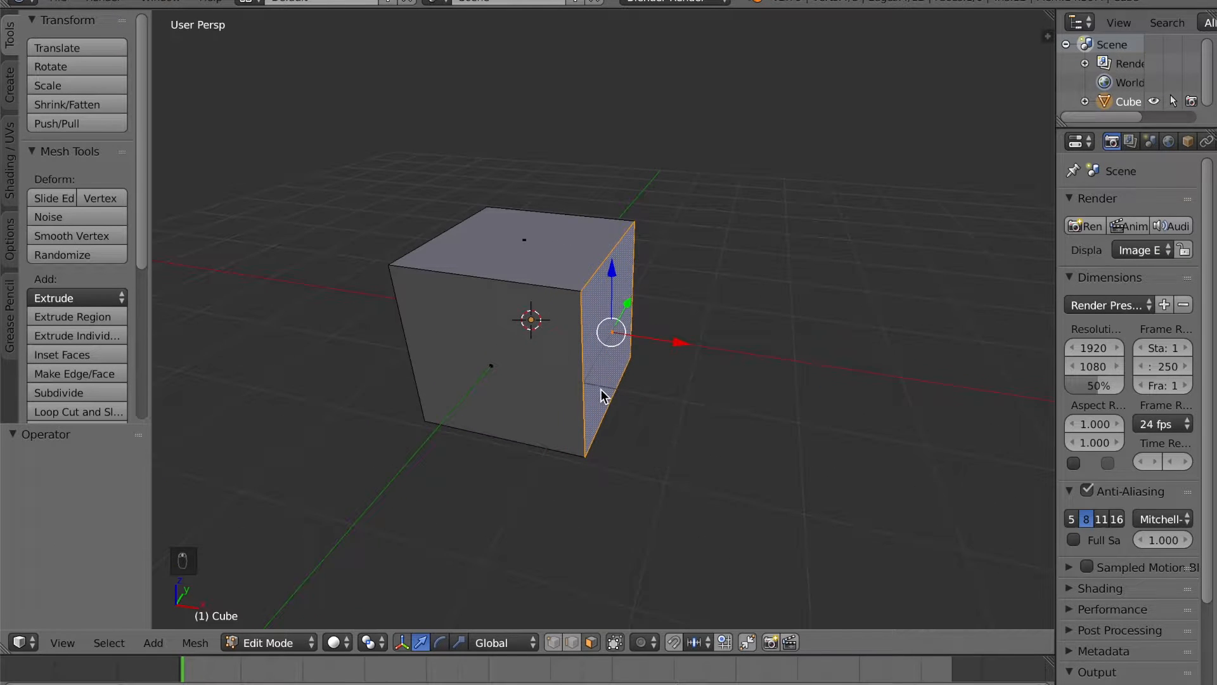
{"action": "key", "text": "g"}
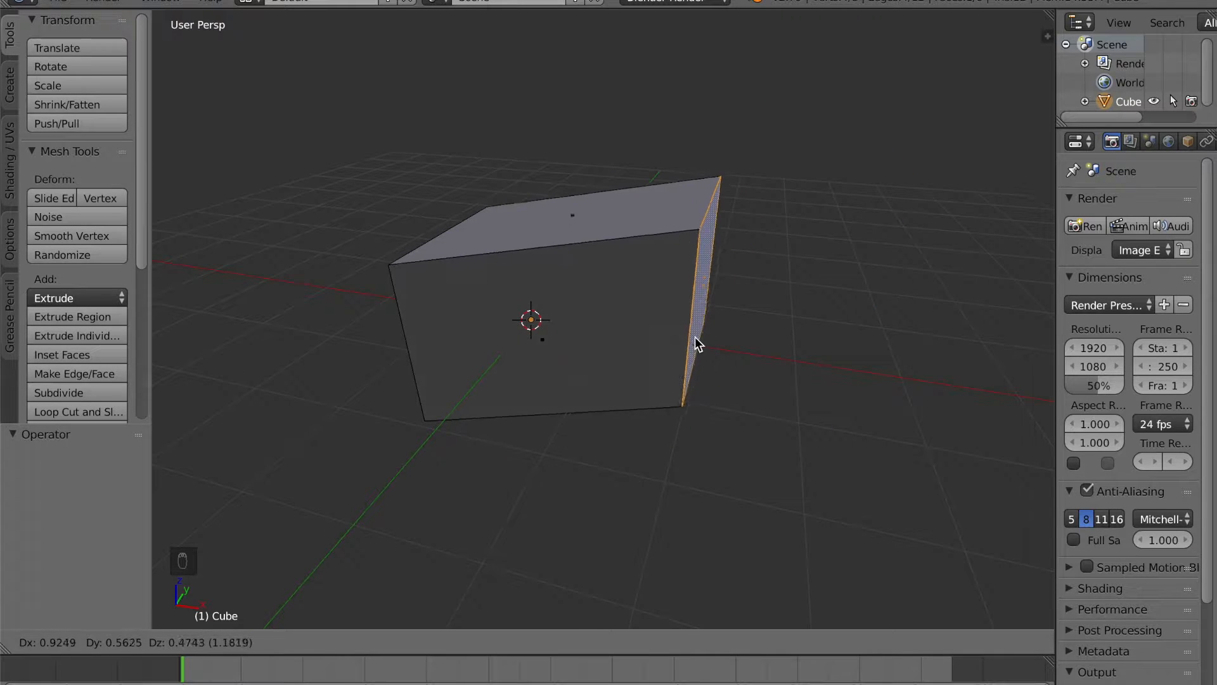
{"action": "left_click", "coordinate": [694, 336]}
{"action": "key", "text": "super+z"}
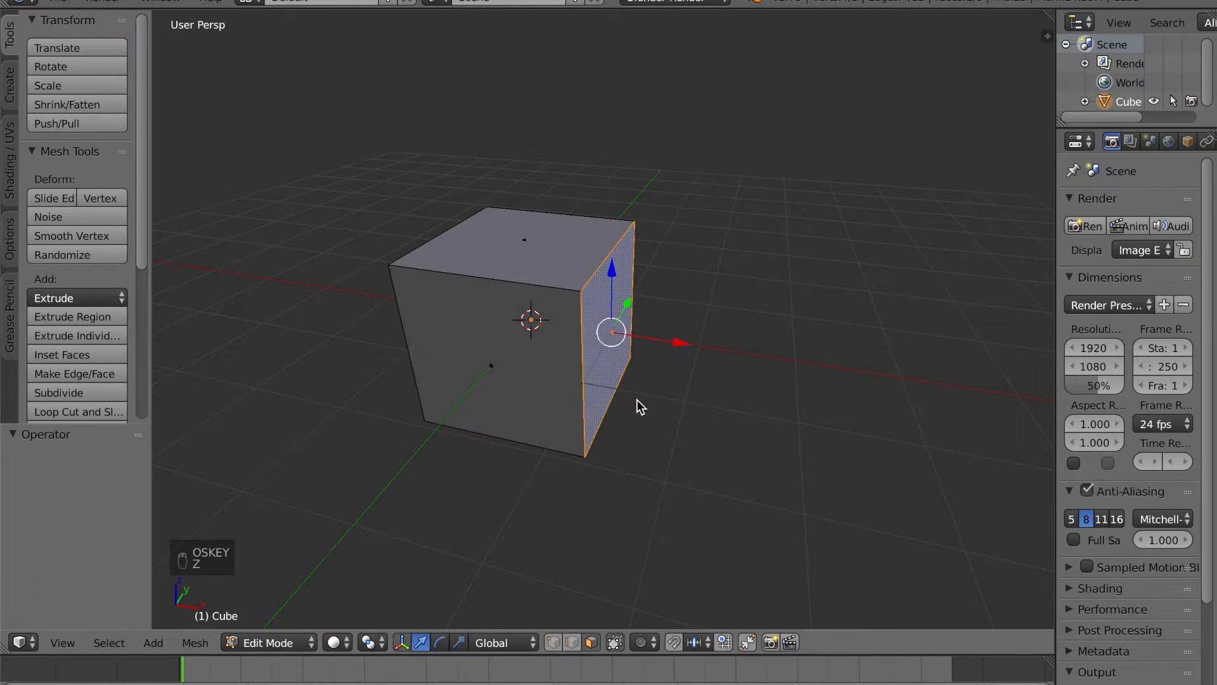
{"action": "key", "text": "g"}
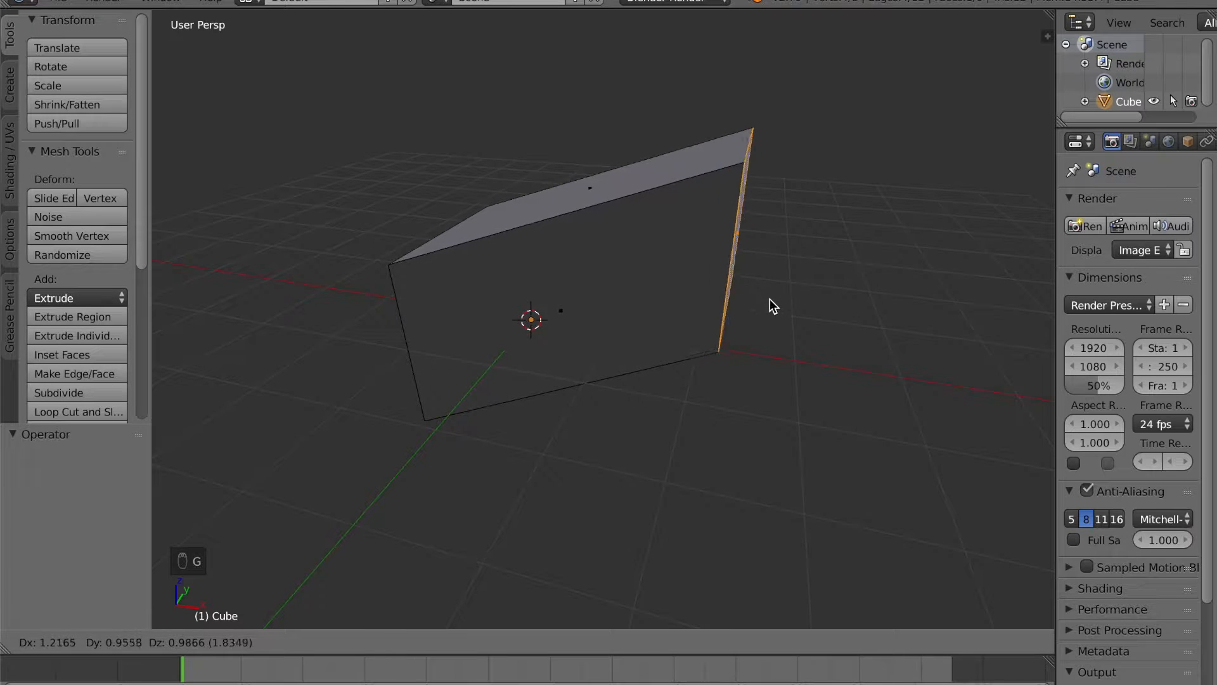
{"action": "right_click", "coordinate": [816, 265]}
{"action": "middle_click_drag", "start_coordinate": [798, 329], "coordinate": [542, 320]}
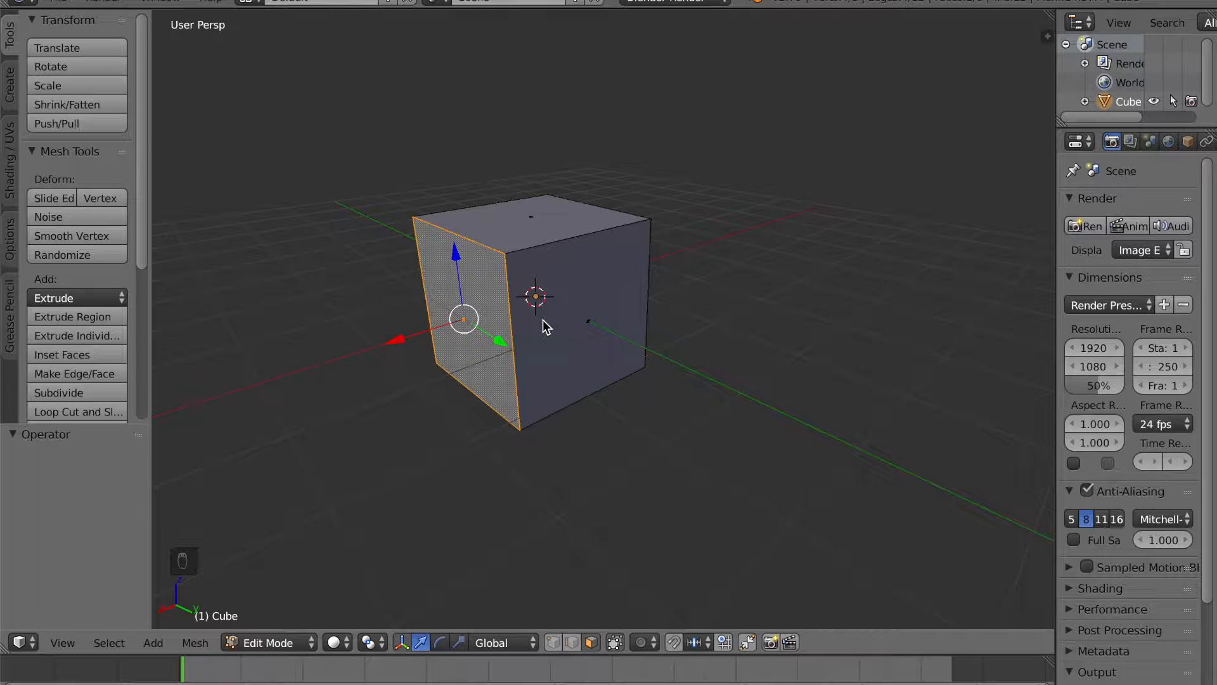
{"action": "key", "text": "g"}
{"action": "right_click", "coordinate": [503, 320]}
{"action": "middle_click_drag", "start_coordinate": [496, 288], "coordinate": [651, 274]}
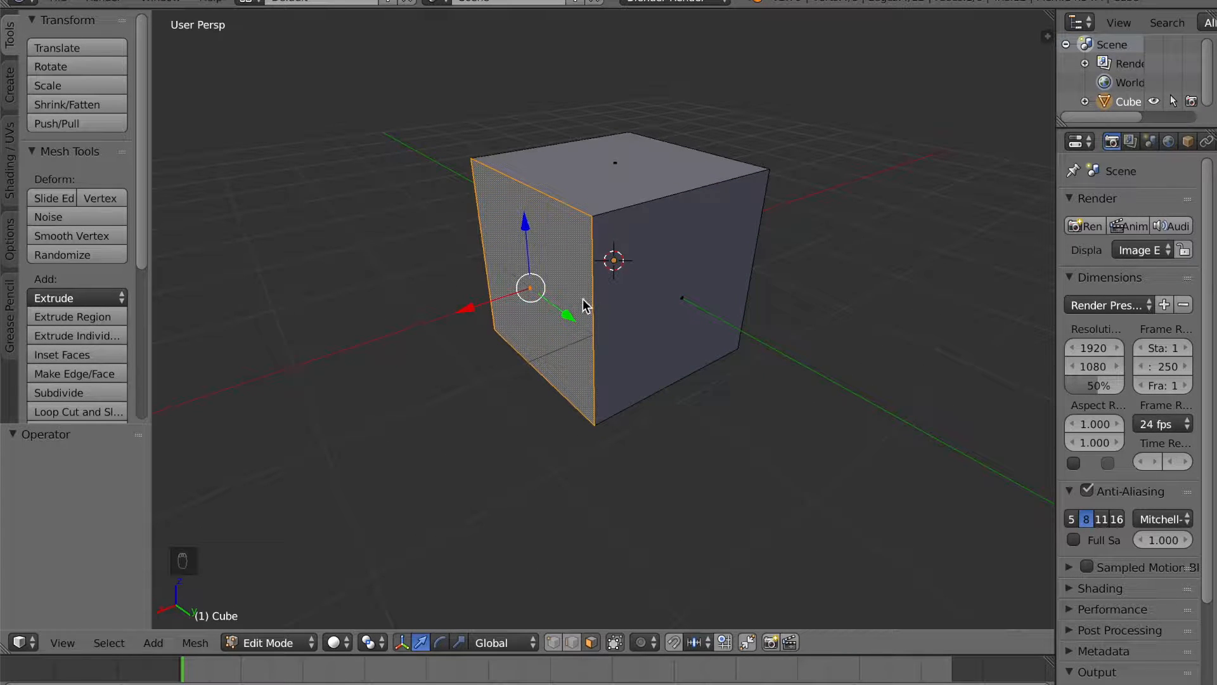
- Extrude the cube's +X side face outward by about 0.865
{"action": "scroll", "coordinate": [541, 298], "scroll_direction": "down", "scroll_amount": 2}
{"action": "middle_click_drag", "start_coordinate": [544, 309], "coordinate": [535, 317]}
{"action": "scroll", "coordinate": [544, 317], "scroll_direction": "up", "scroll_amount": 1}
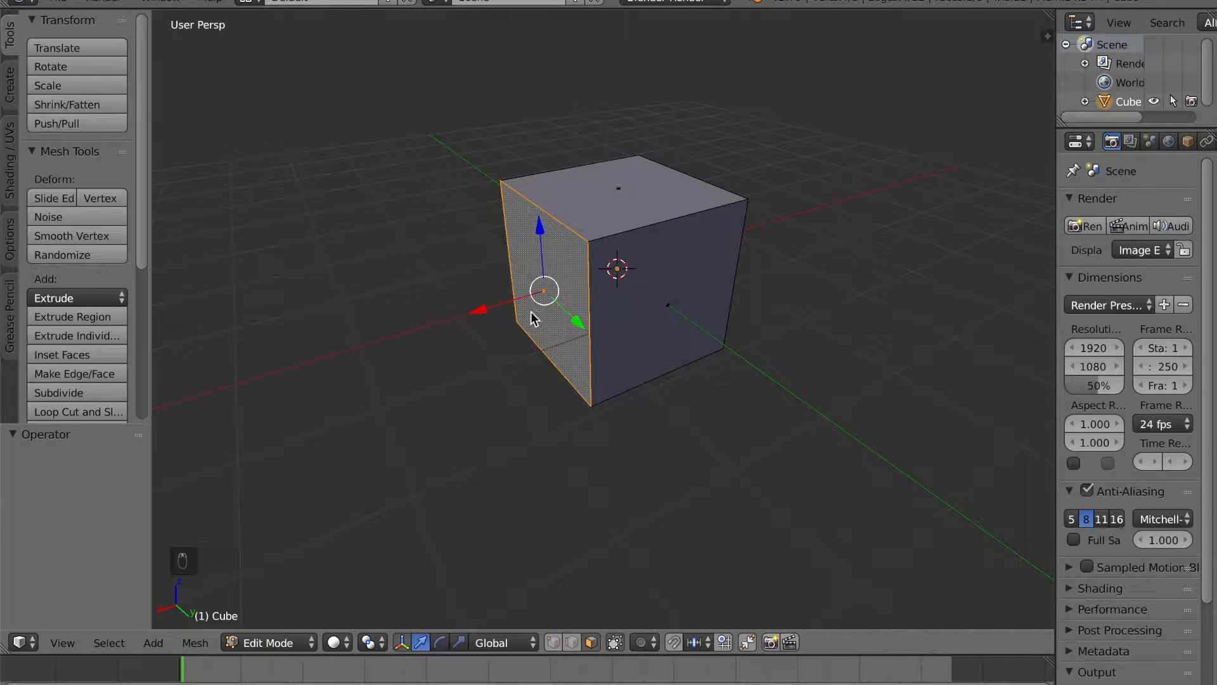
{"action": "key", "text": "e"}
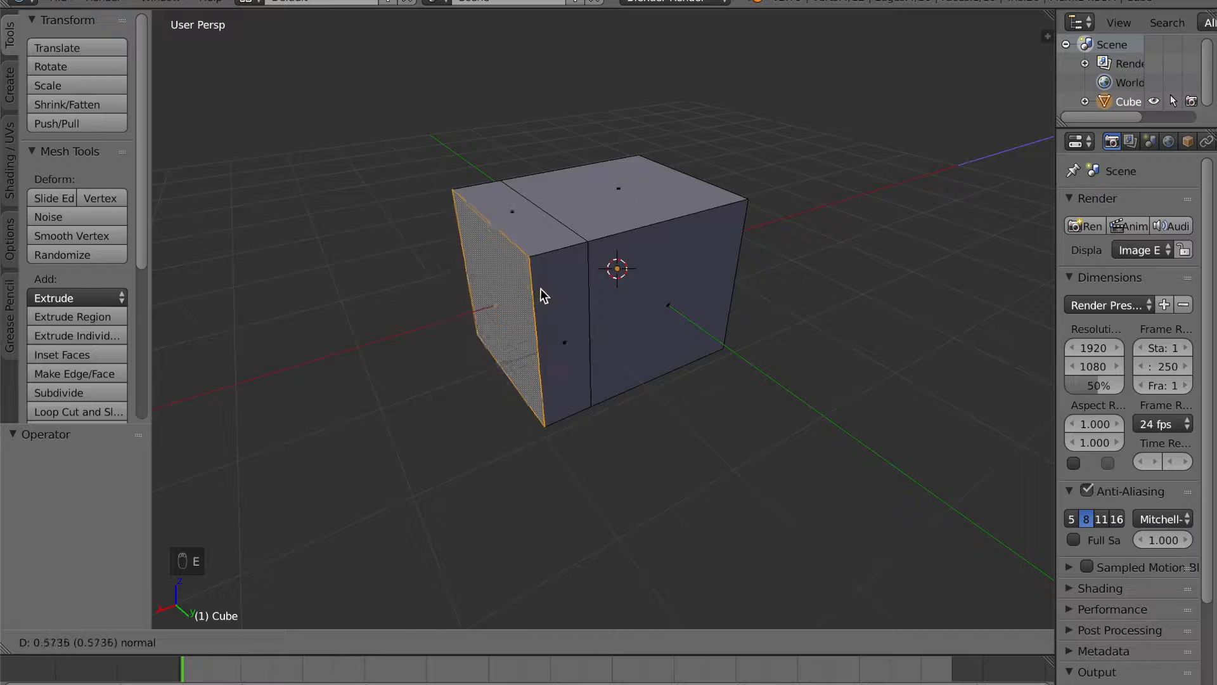
{"action": "left_click", "coordinate": [493, 313]}
- Extrude the original block's +Y side face by about 0.802 and the new section's +X-facing side by about 0.298
{"action": "middle_click_drag", "start_coordinate": [508, 326], "coordinate": [519, 313]}
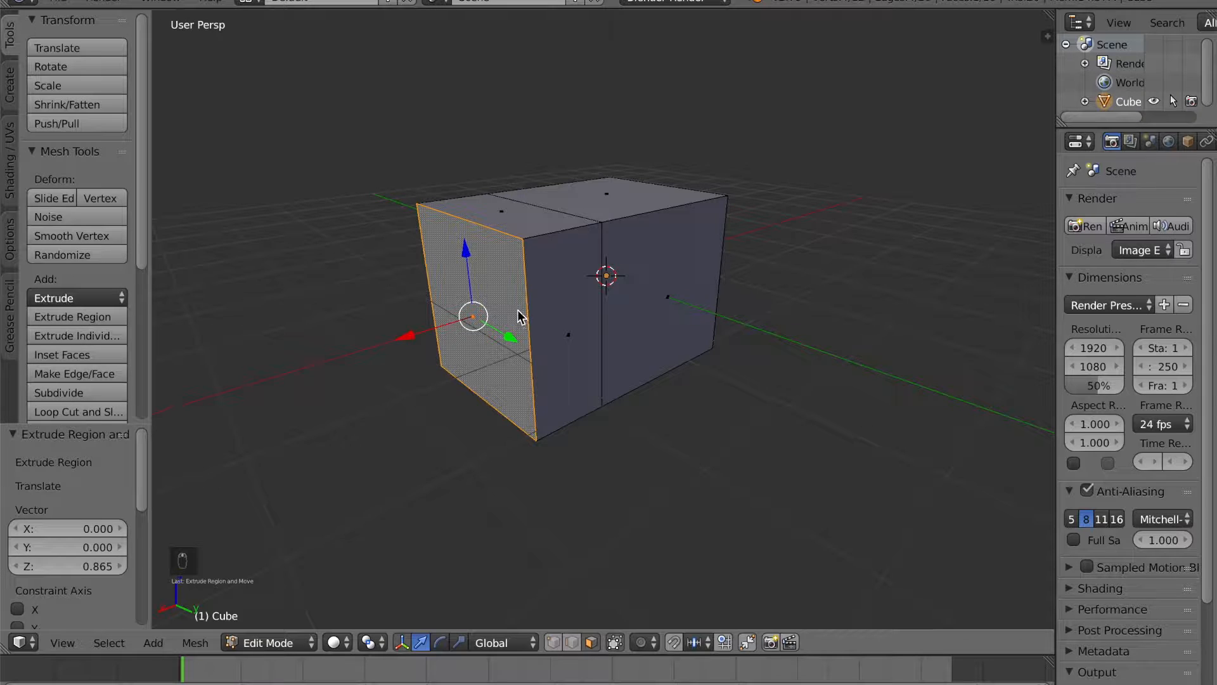
{"action": "right_click", "coordinate": [682, 305]}
{"action": "key", "text": "e"}
{"action": "left_click", "coordinate": [632, 343]}
{"action": "right_click", "coordinate": [637, 338]}
{"action": "key", "text": "e"}
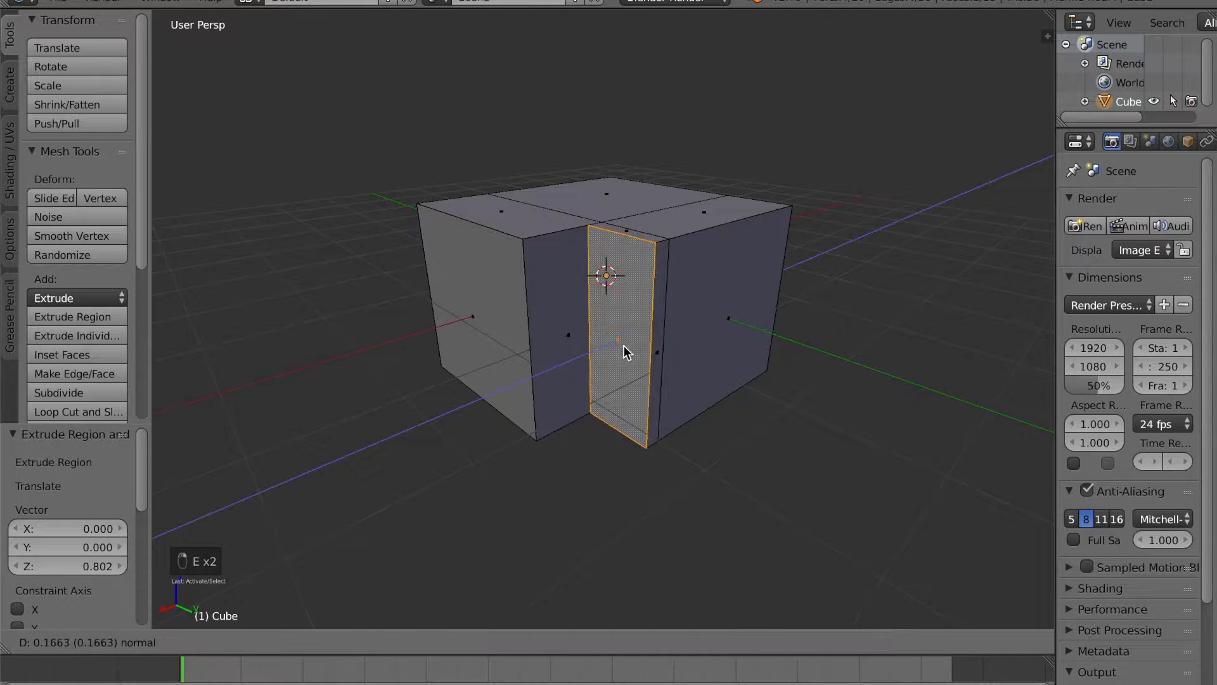
{"action": "left_click", "coordinate": [616, 353]}
- Scale the narrow extruded corner face to about 0.647 and rotate it by about -8.06°
{"action": "middle_click_drag", "start_coordinate": [619, 356], "coordinate": [709, 349]}
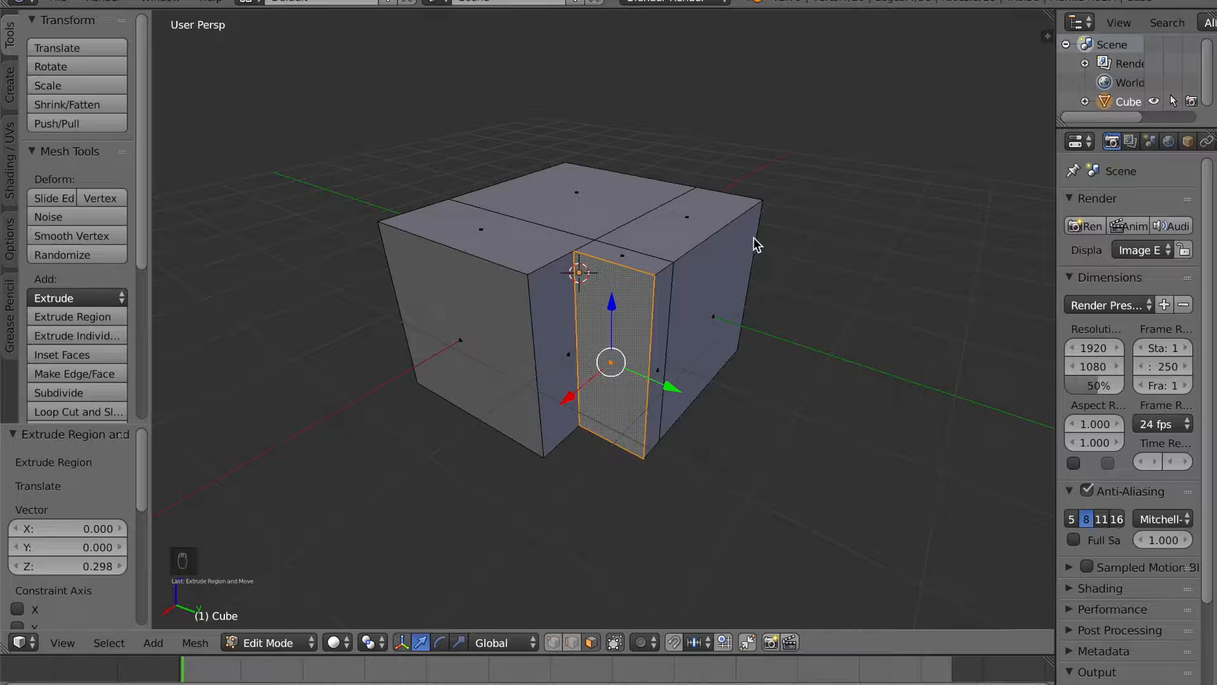
{"action": "key", "text": "s"}
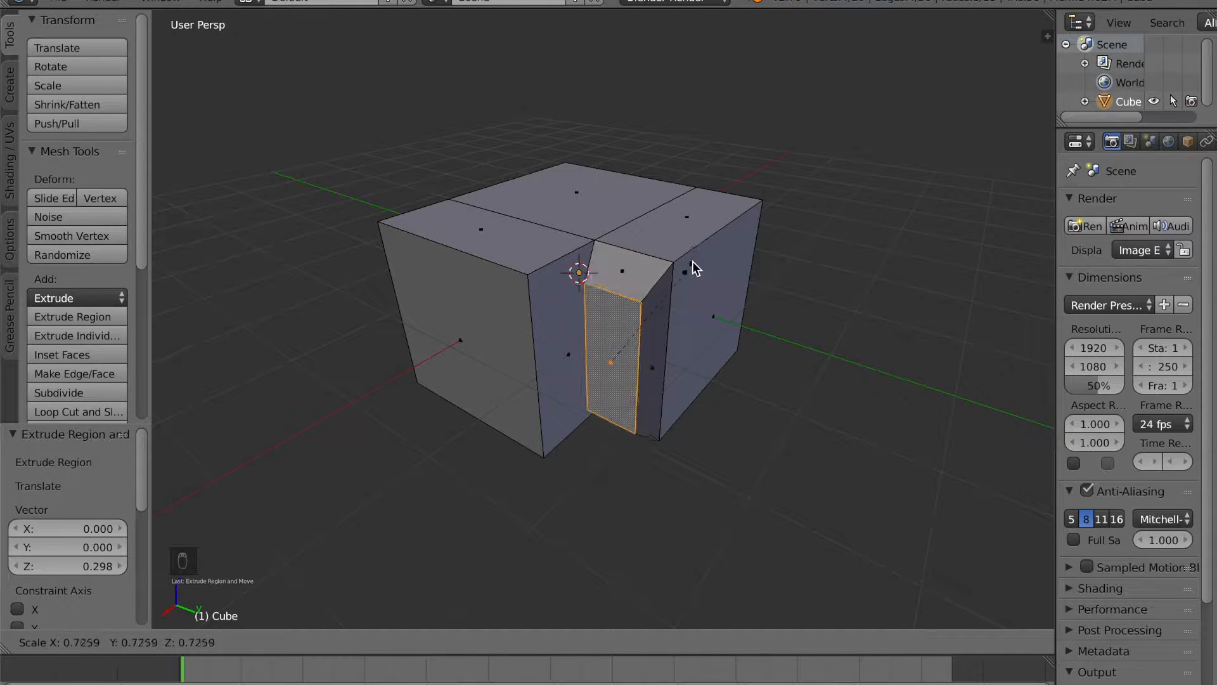
{"action": "left_click", "coordinate": [672, 294]}
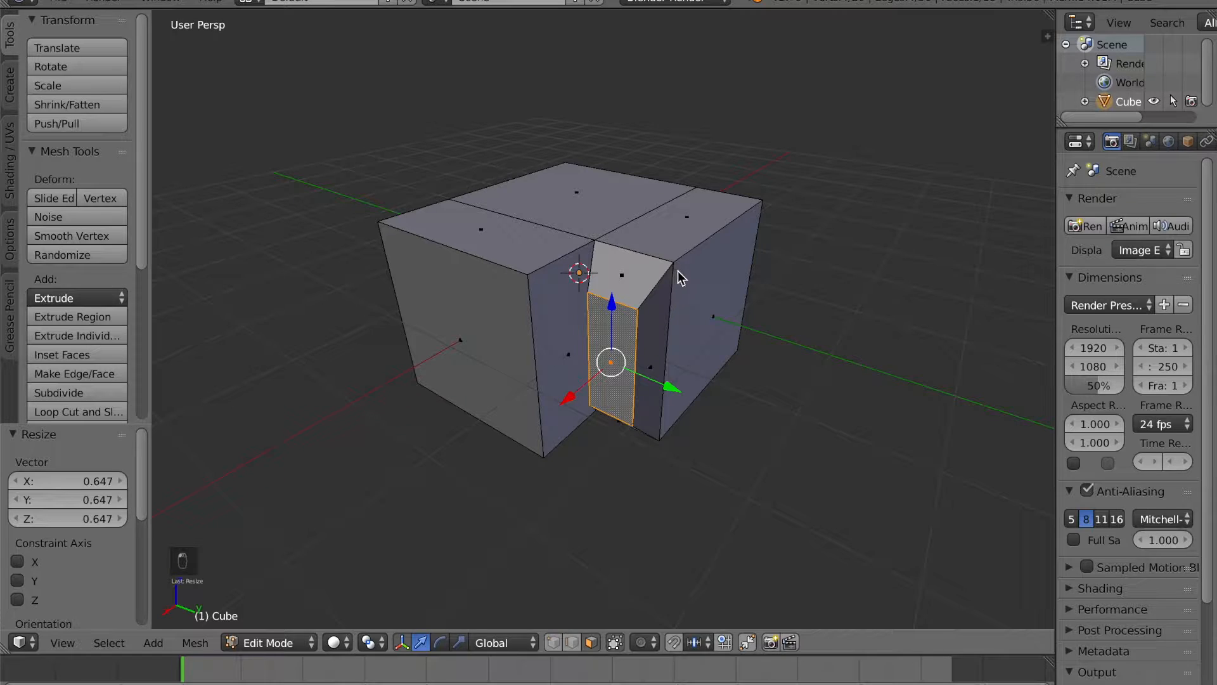
{"action": "key", "text": "r"}
{"action": "left_click", "coordinate": [674, 277]}
- Select the large end face of the +X extrusion and scale it to about 0.733
{"action": "middle_click_drag", "start_coordinate": [674, 277], "coordinate": [475, 326]}
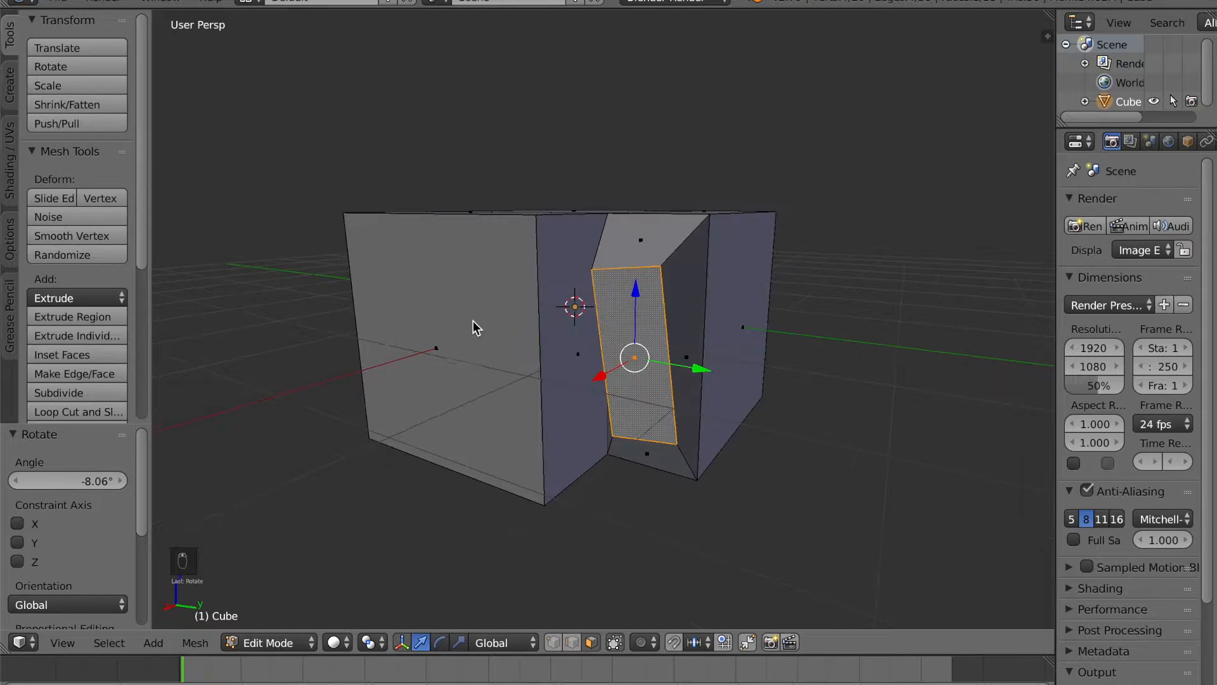
{"action": "right_click", "coordinate": [475, 327]}
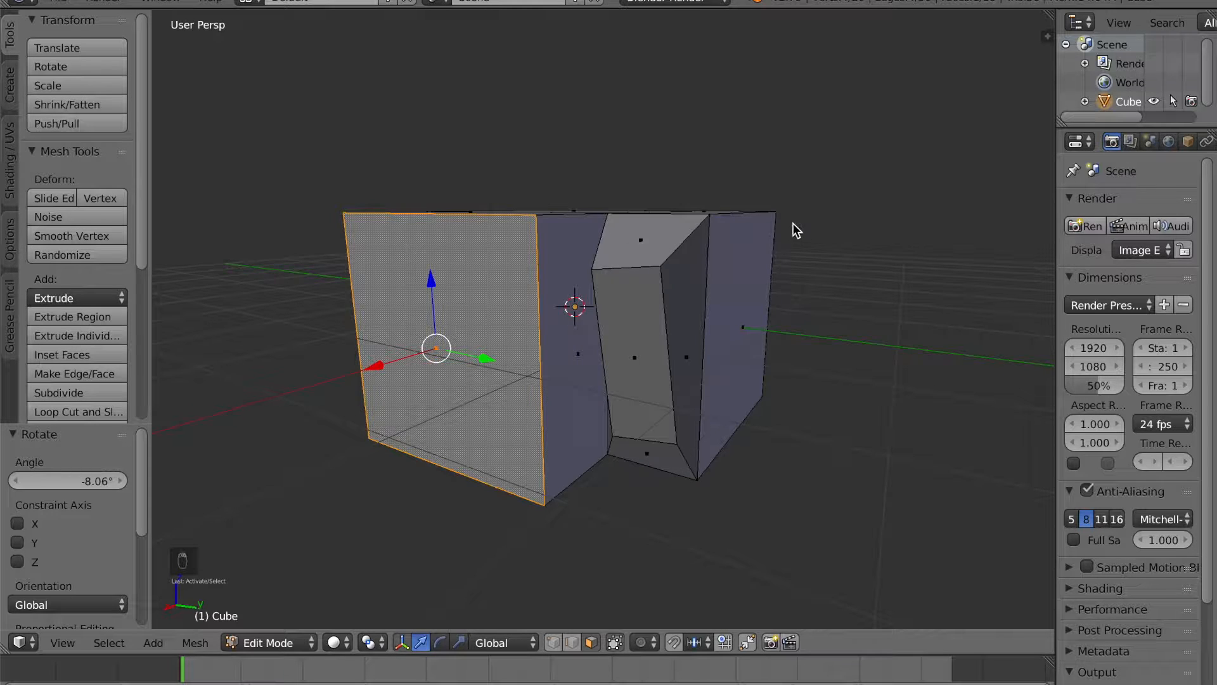
{"action": "key", "text": "s"}
{"action": "left_click", "coordinate": [693, 272]}
- Select the original block's top face and extrude it upward by about 0.895
{"action": "middle_click_drag", "start_coordinate": [693, 272], "coordinate": [384, 198]}
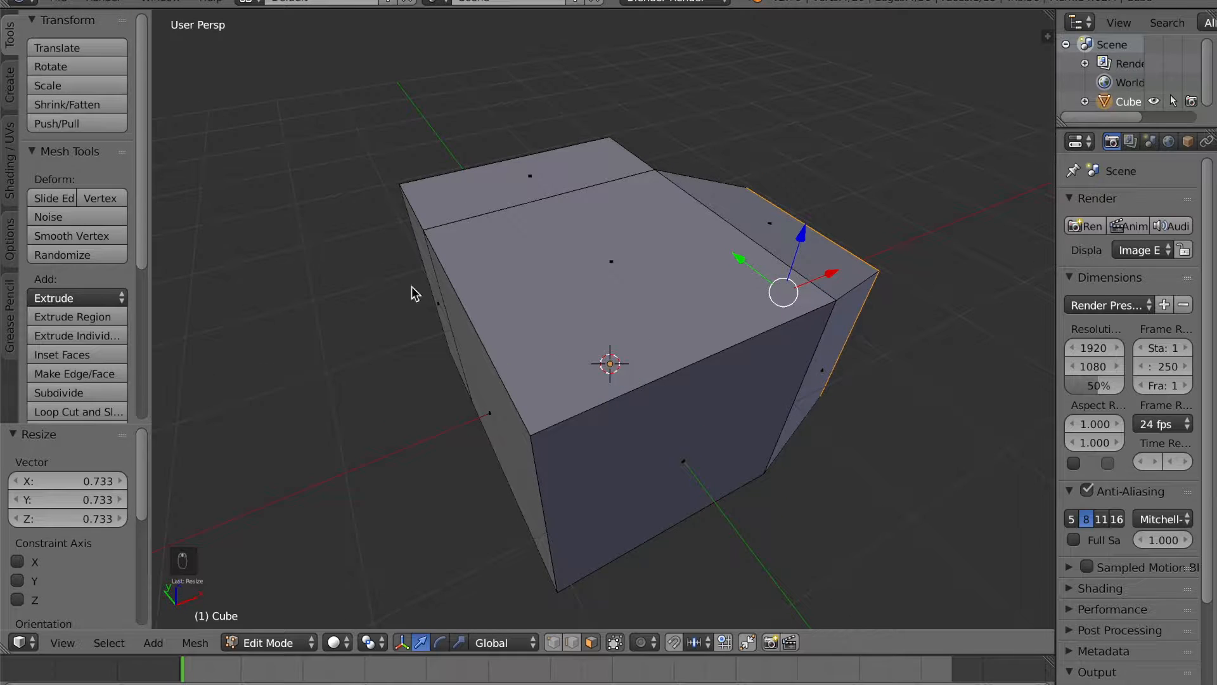
{"action": "scroll", "coordinate": [634, 450], "scroll_direction": "down", "scroll_amount": 3}
{"action": "middle_click_drag", "start_coordinate": [644, 438], "coordinate": [570, 433]}
{"action": "right_click", "coordinate": [568, 268]}
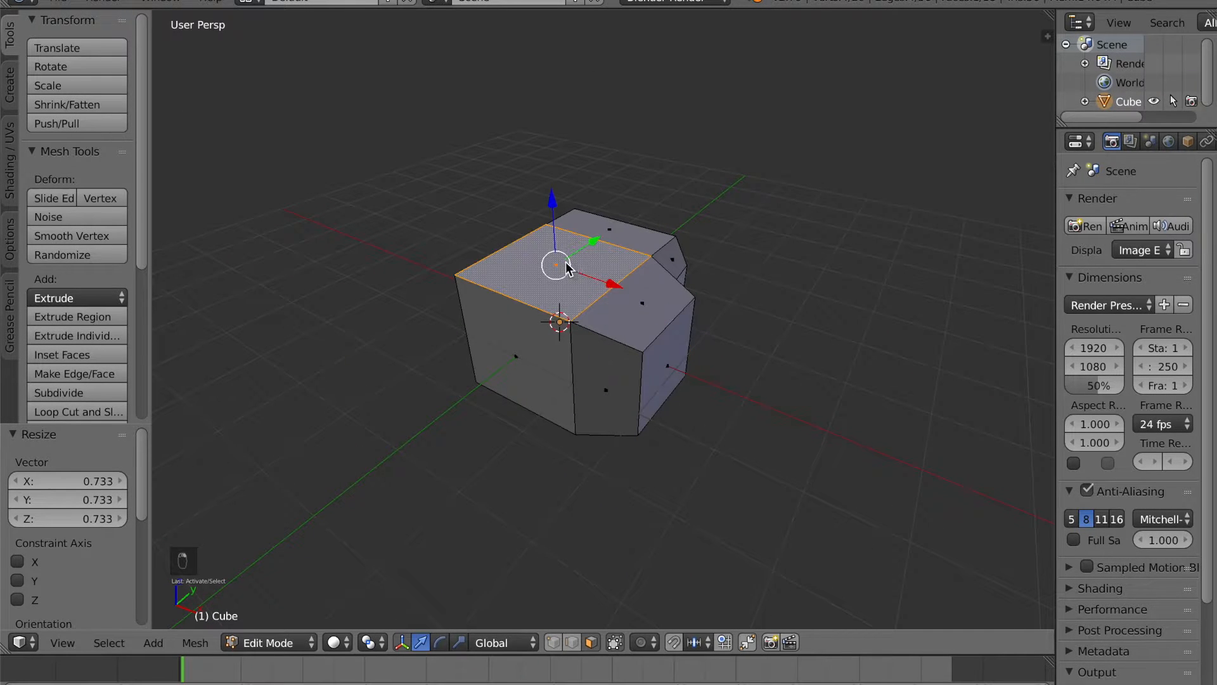
{"action": "key", "text": "e"}
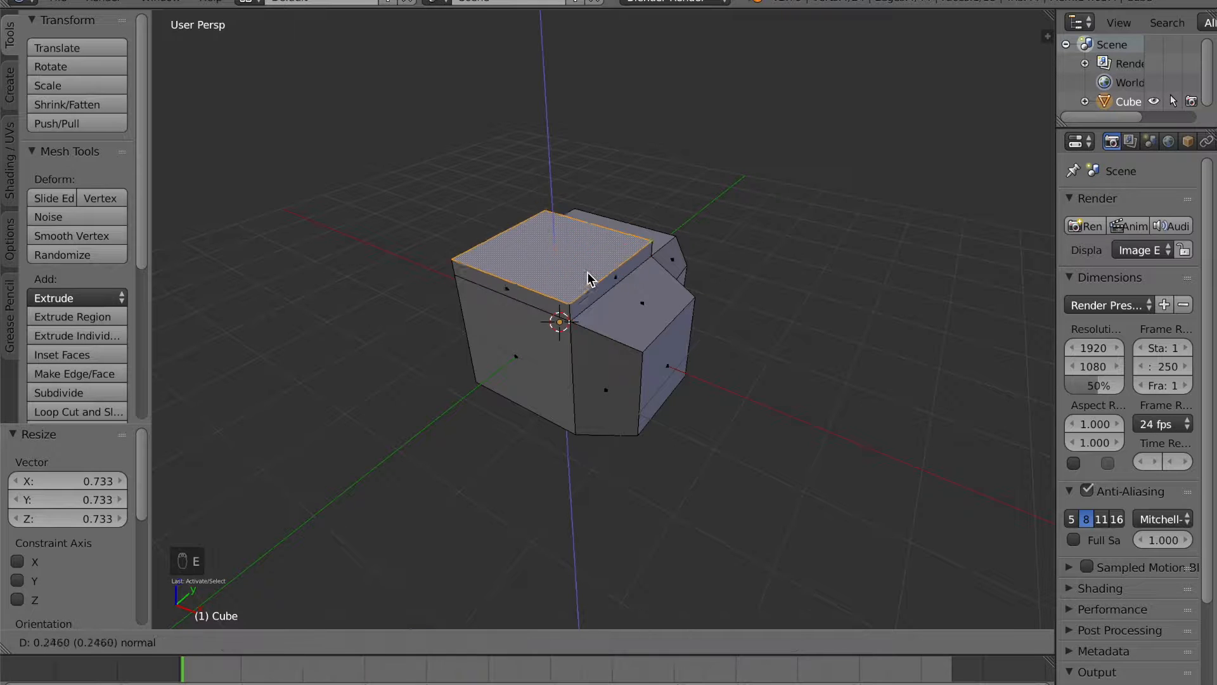
{"action": "left_click", "coordinate": [587, 248]}
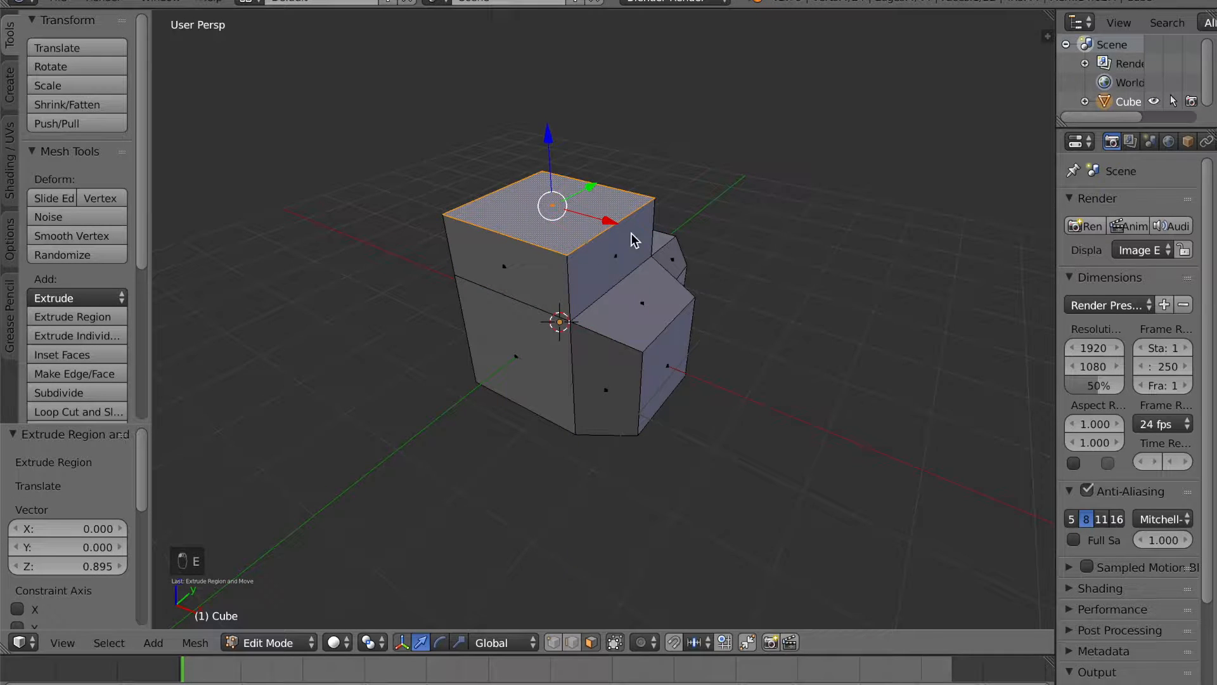
- Try scaling the raised top face uniformly and along the global X, Y and Z axes
{"action": "key", "text": "s"}
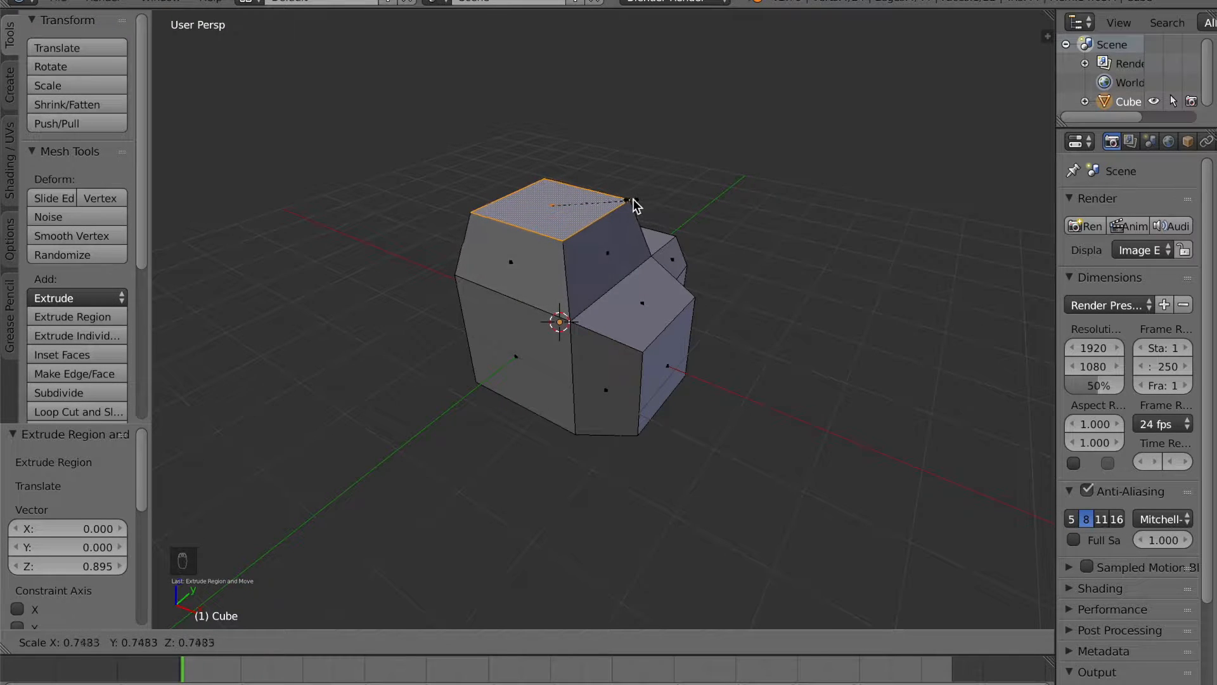
{"action": "key", "text": "x"}
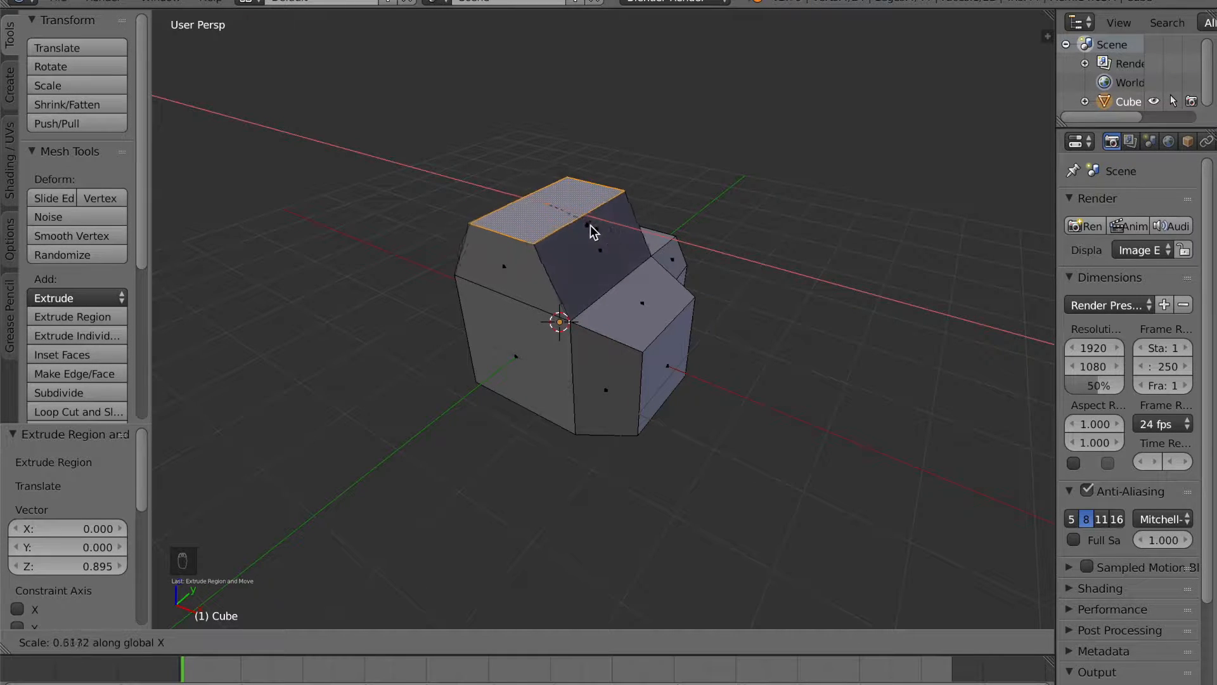
{"action": "key", "text": "y"}
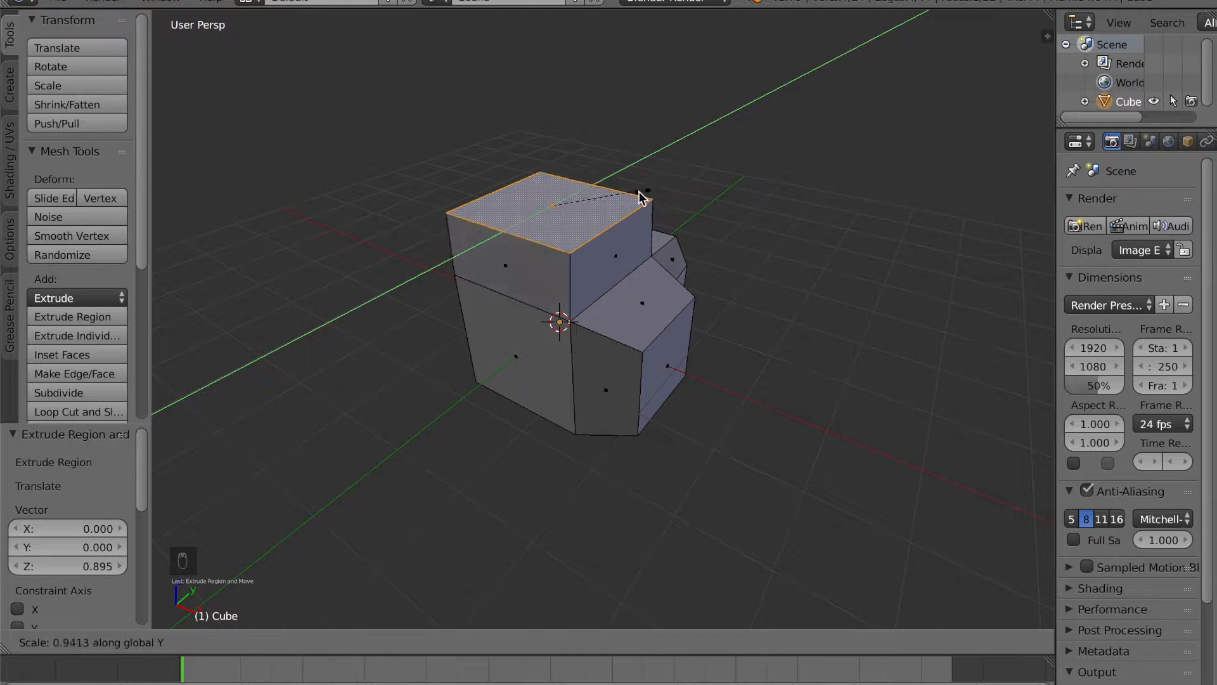
{"action": "left_click", "coordinate": [625, 204]}
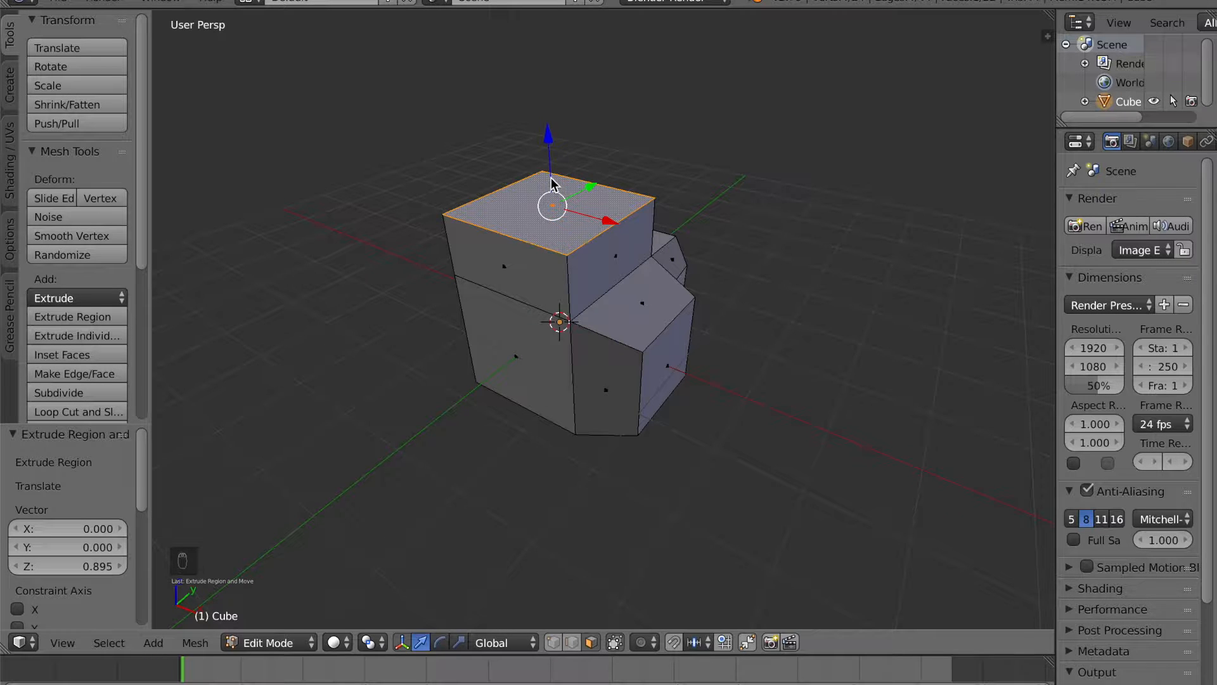
{"action": "key", "text": "s"}
{"action": "key", "text": "z"}
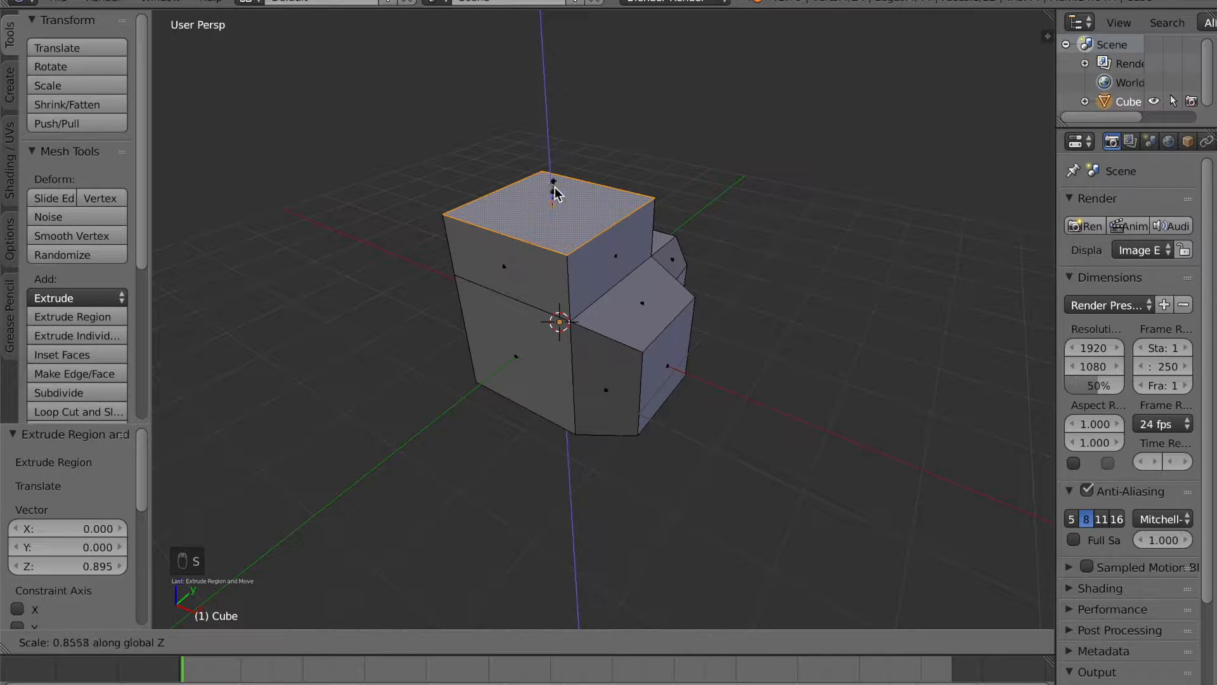
{"action": "left_click", "coordinate": [622, 185]}
- Switch to Object Mode and scale the whole object to 0.8 along the global Z axis
{"action": "middle_click_drag", "start_coordinate": [590, 247], "coordinate": [622, 255]}
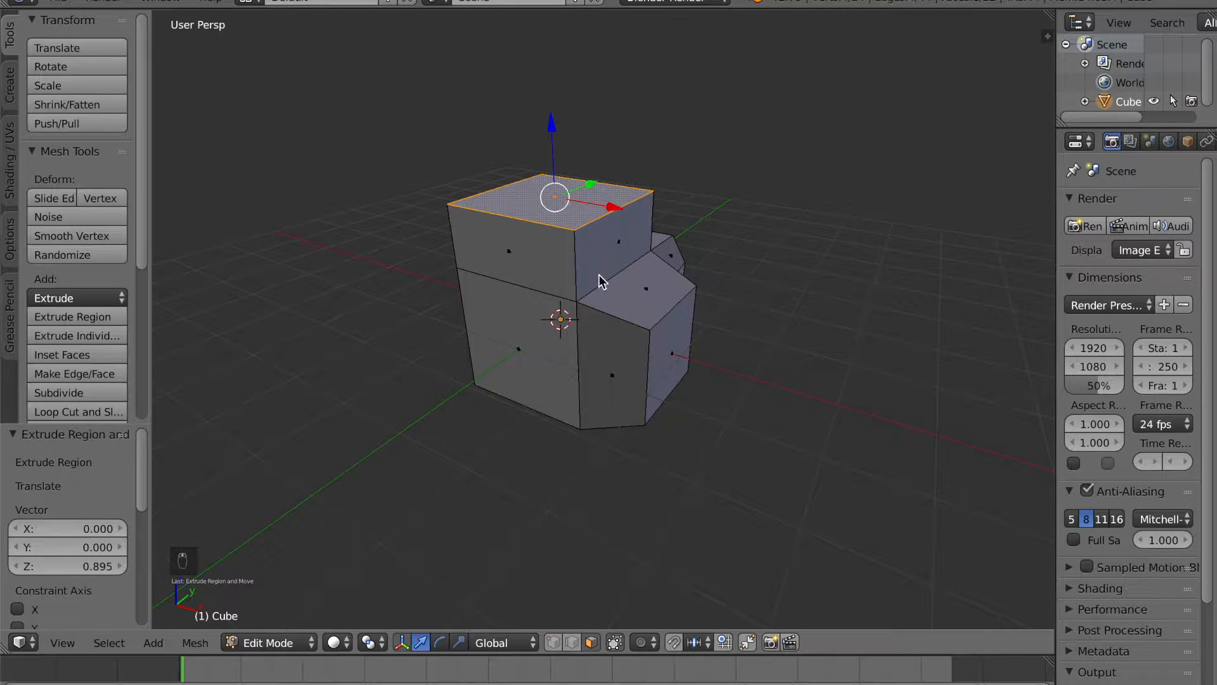
{"action": "key", "text": "Tab"}
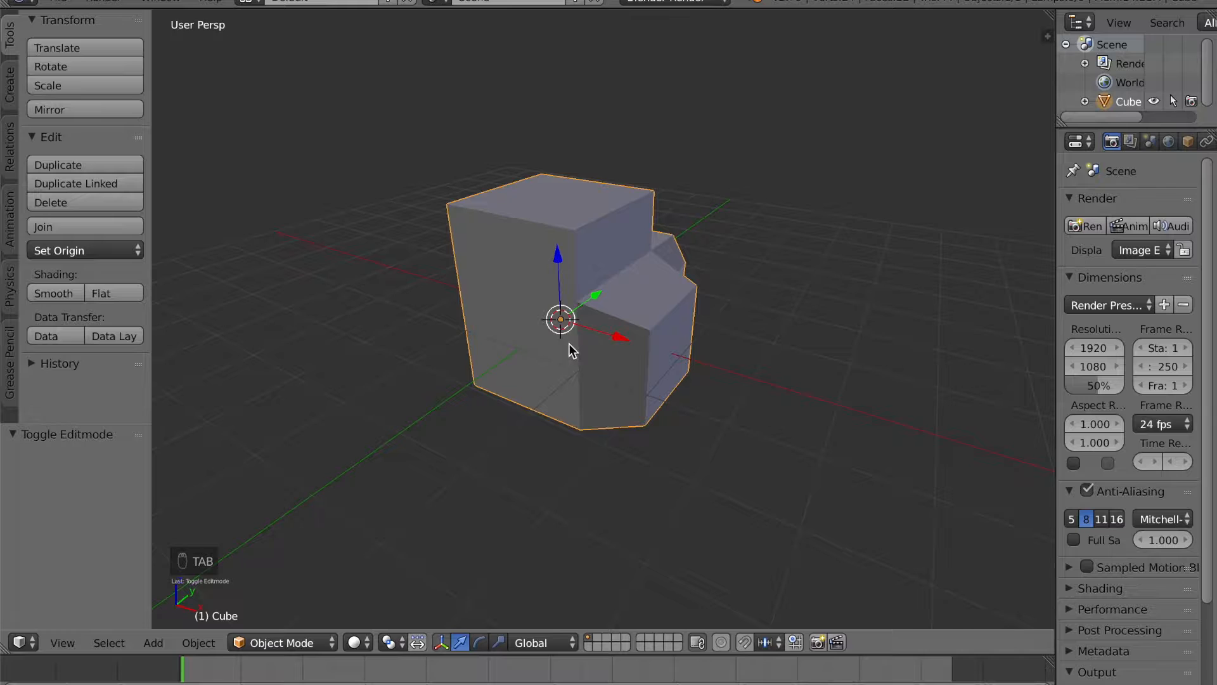
{"action": "middle_click_drag", "start_coordinate": [560, 319], "coordinate": [561, 331]}
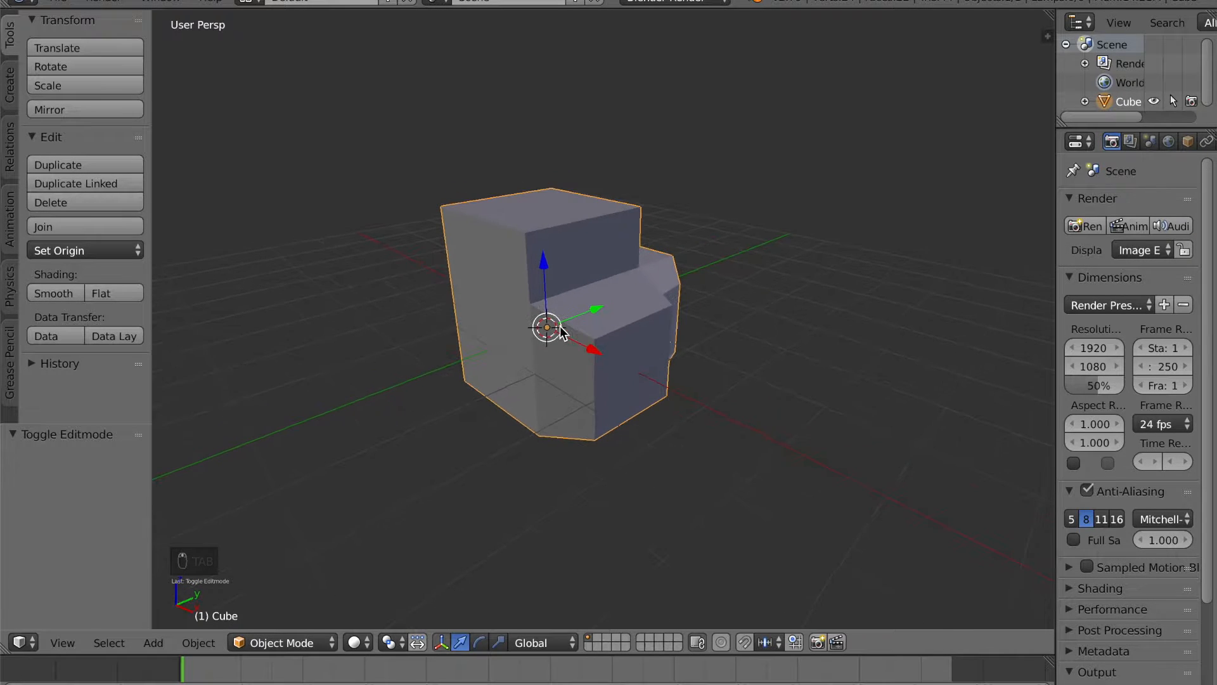
{"action": "key", "text": "s"}
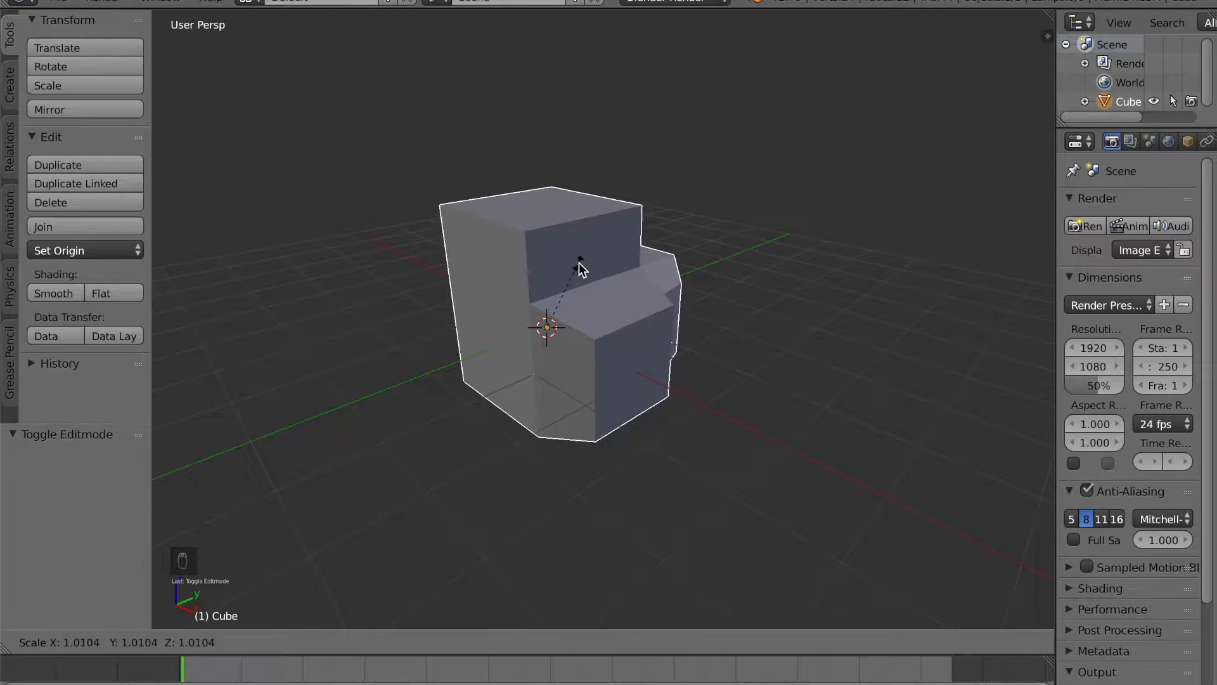
{"action": "key", "text": "z"}
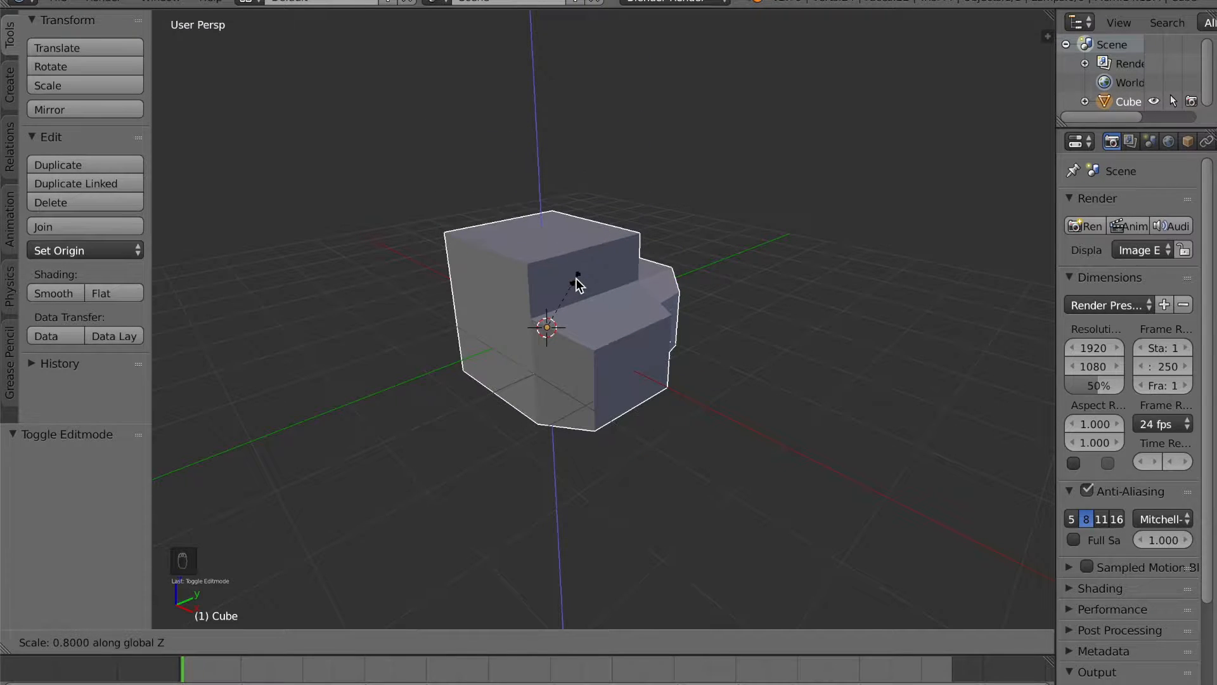
{"action": "left_click", "coordinate": [577, 282]}
- Try scaling the whole object along the global X and Y axes
{"action": "middle_click_drag", "start_coordinate": [577, 282], "coordinate": [579, 287]}
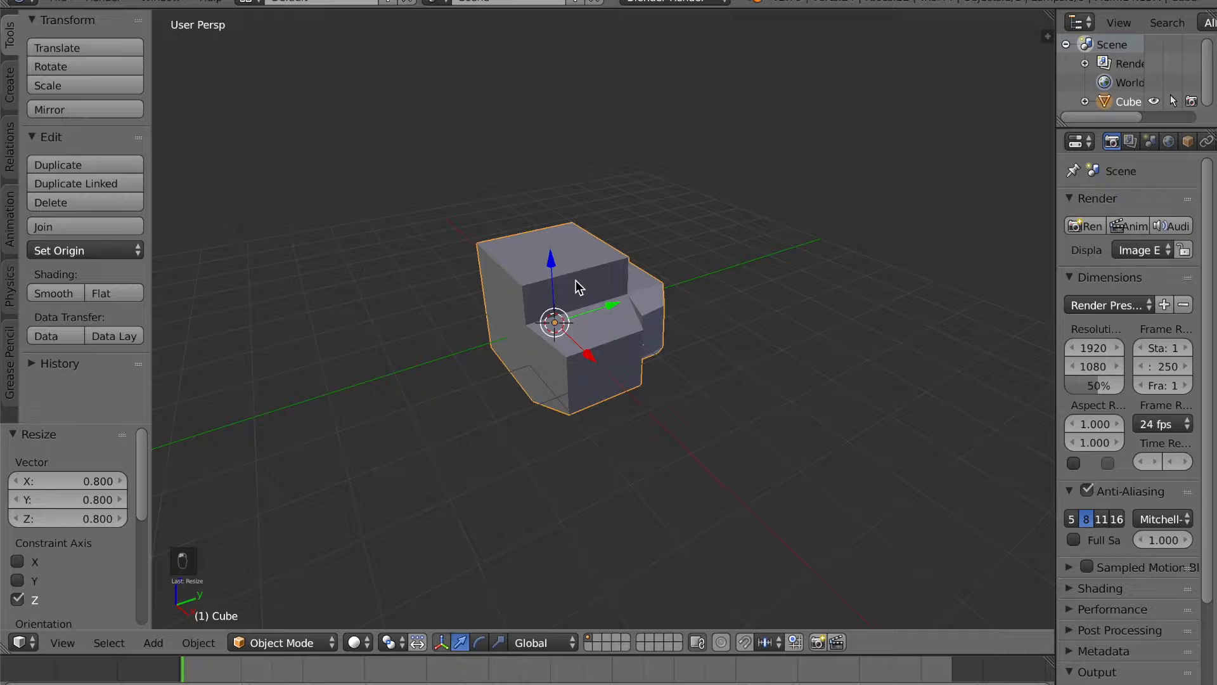
{"action": "key", "text": "s"}
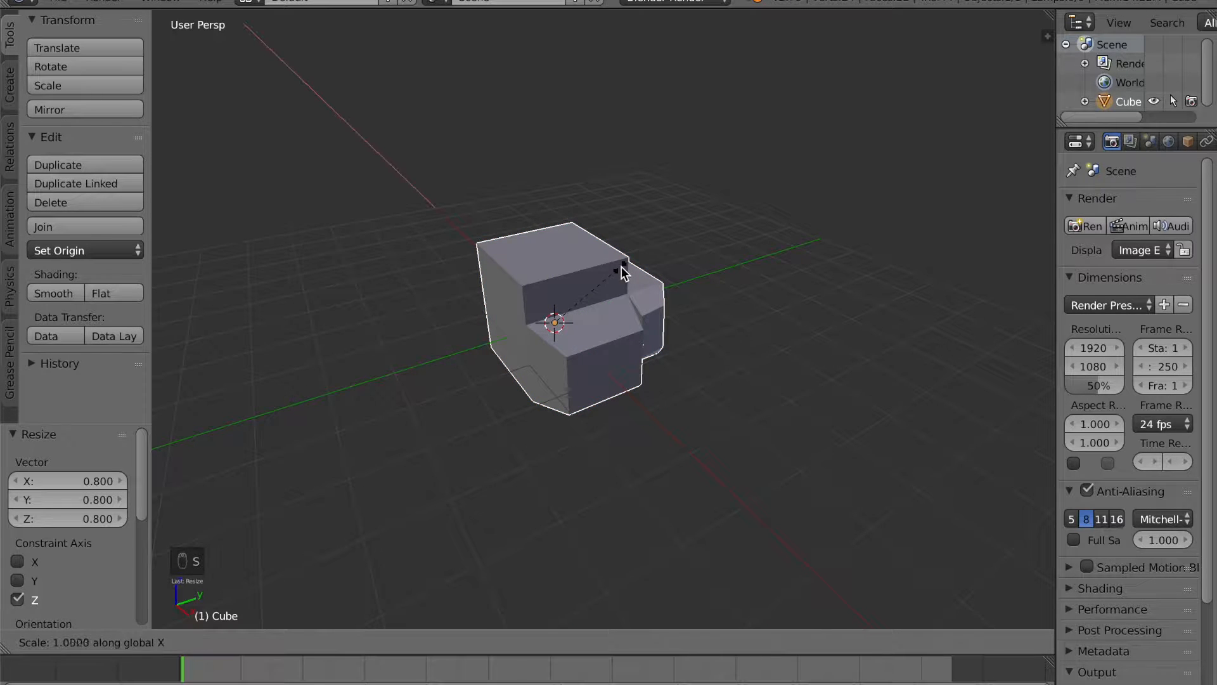
{"action": "key", "text": "y"}
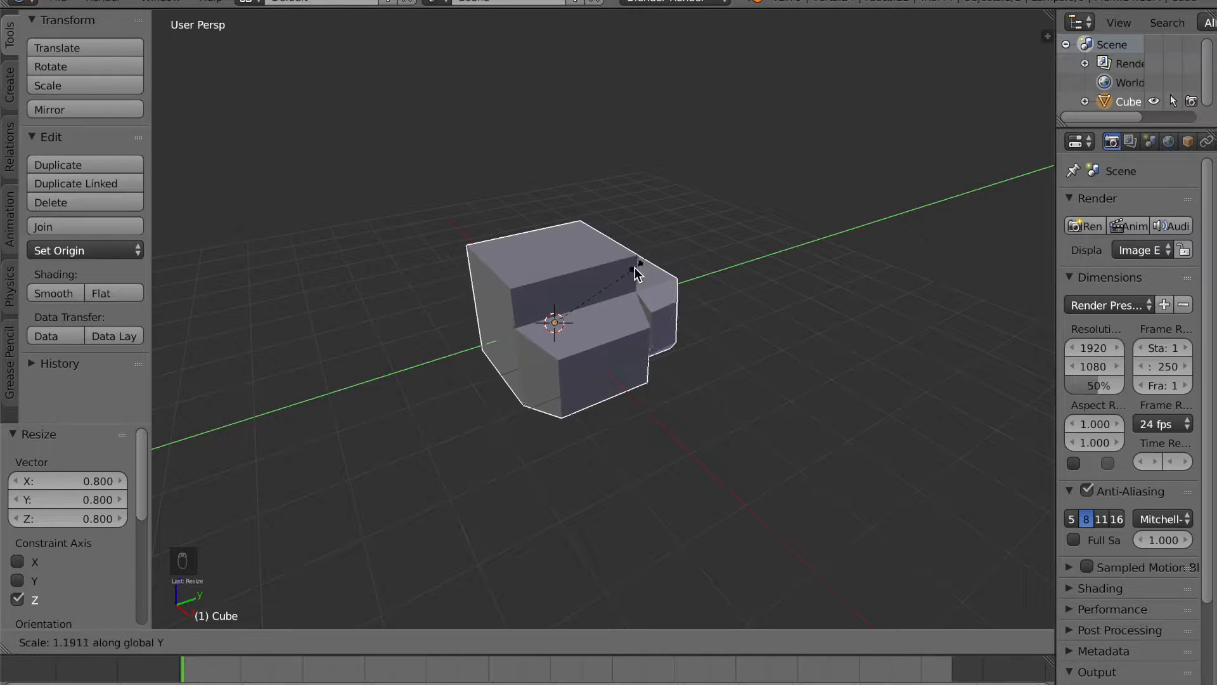
{"action": "right_click", "coordinate": [697, 251]}
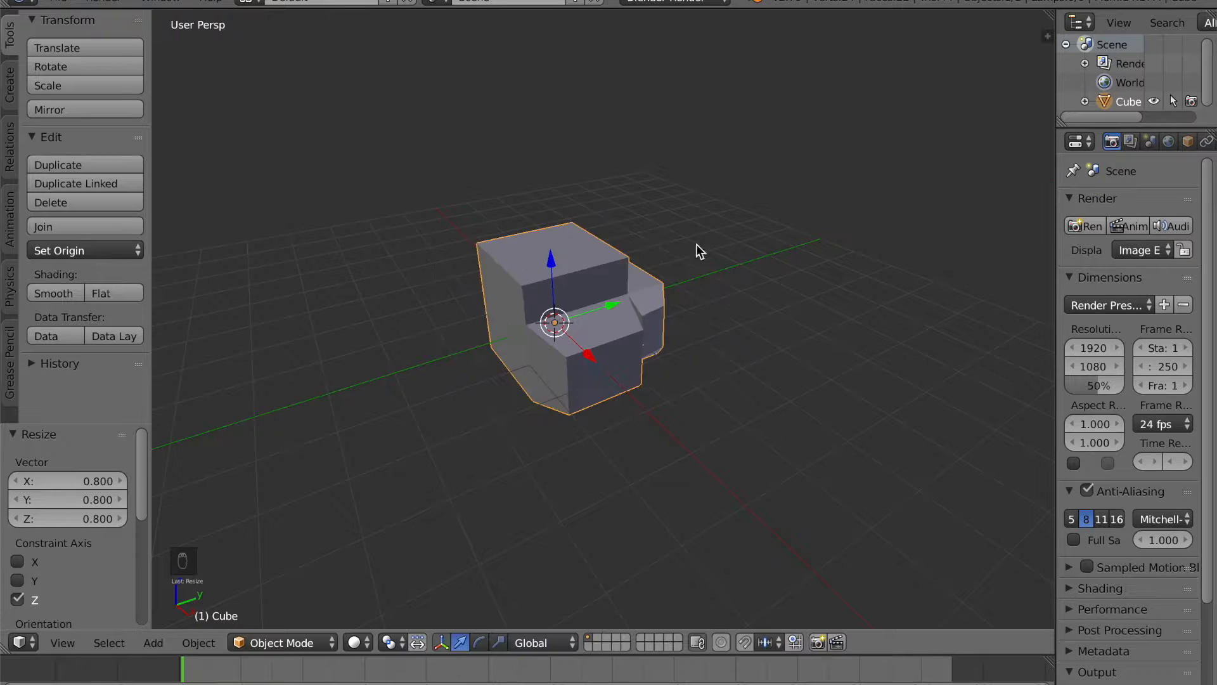
- Try rotating the whole object freely and around the global X, Y and Z axes
{"action": "middle_click_drag", "start_coordinate": [511, 304], "coordinate": [557, 279]}
{"action": "scroll", "coordinate": [543, 288], "scroll_direction": "up", "scroll_amount": 2}
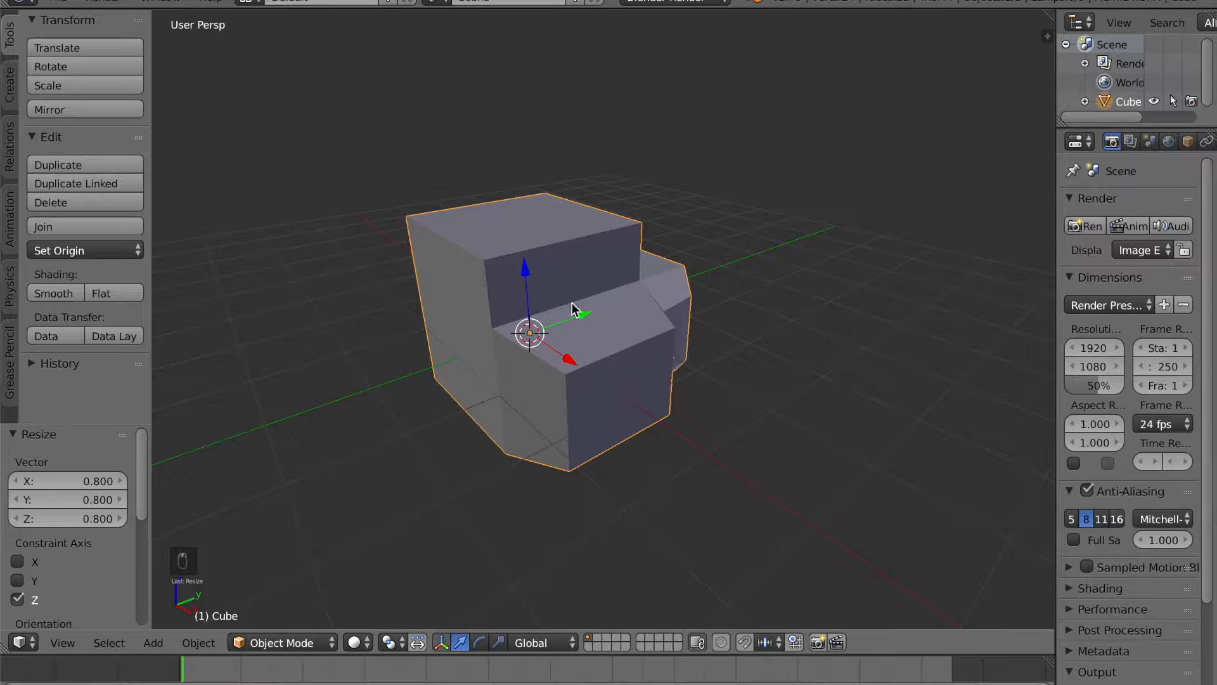
{"action": "key", "text": "r"}
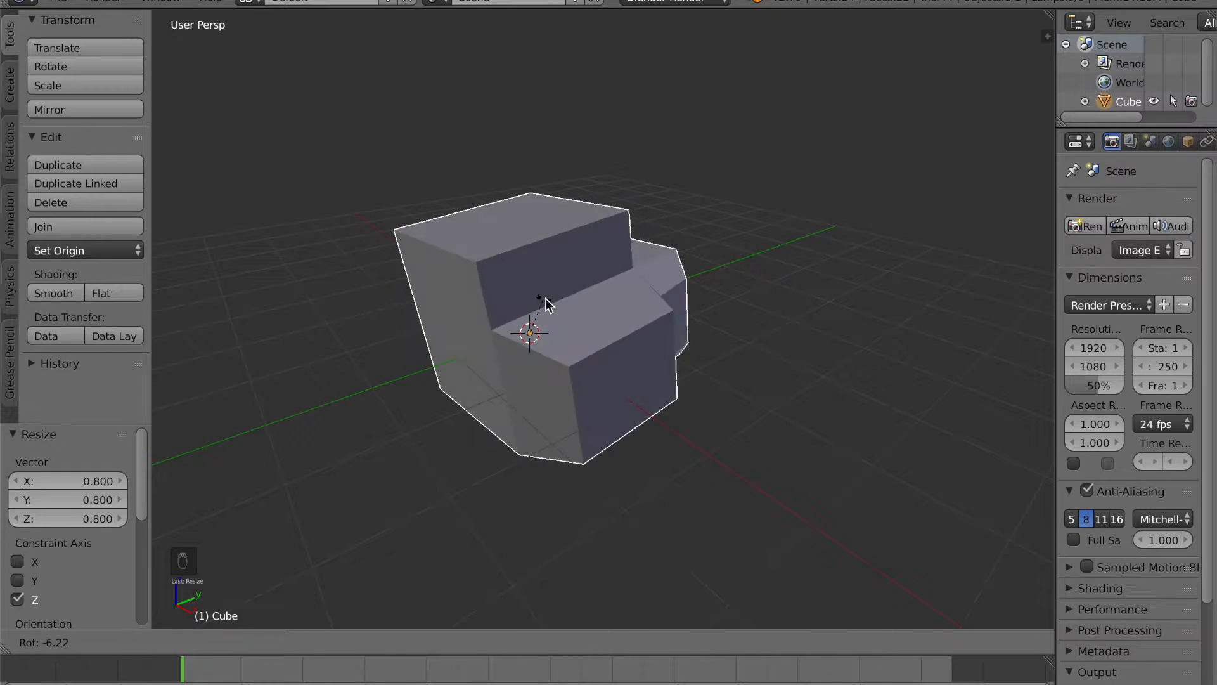
{"action": "key", "text": "x"}
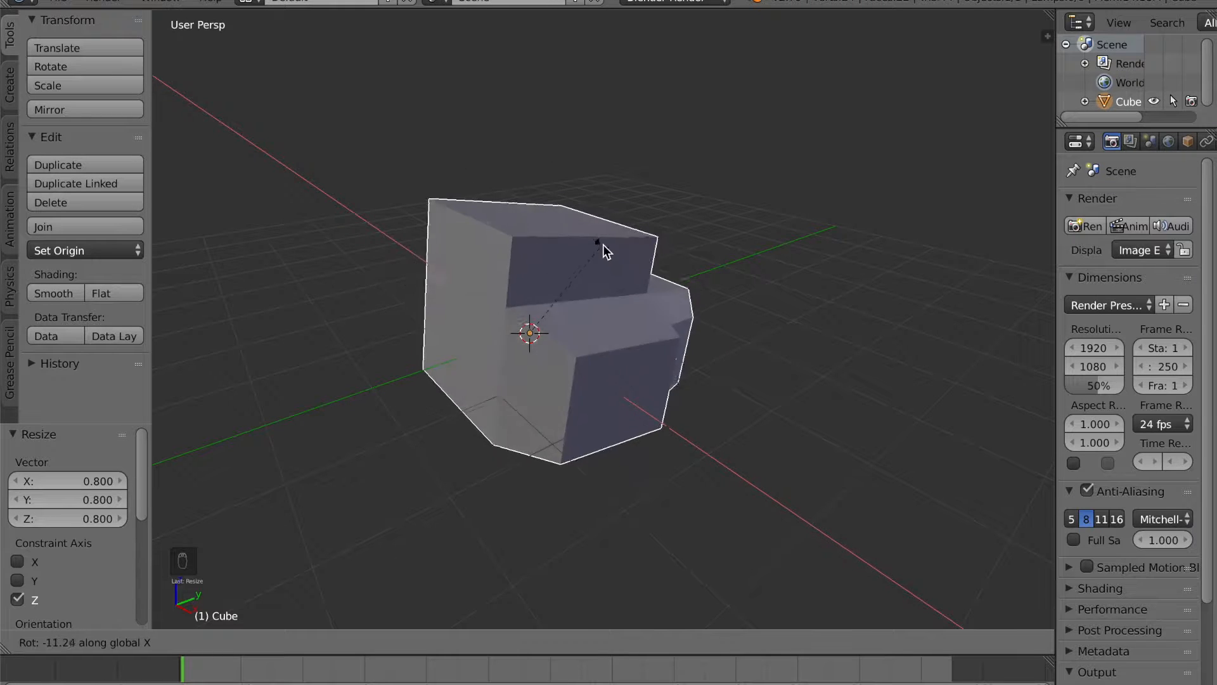
{"action": "key", "text": "y"}
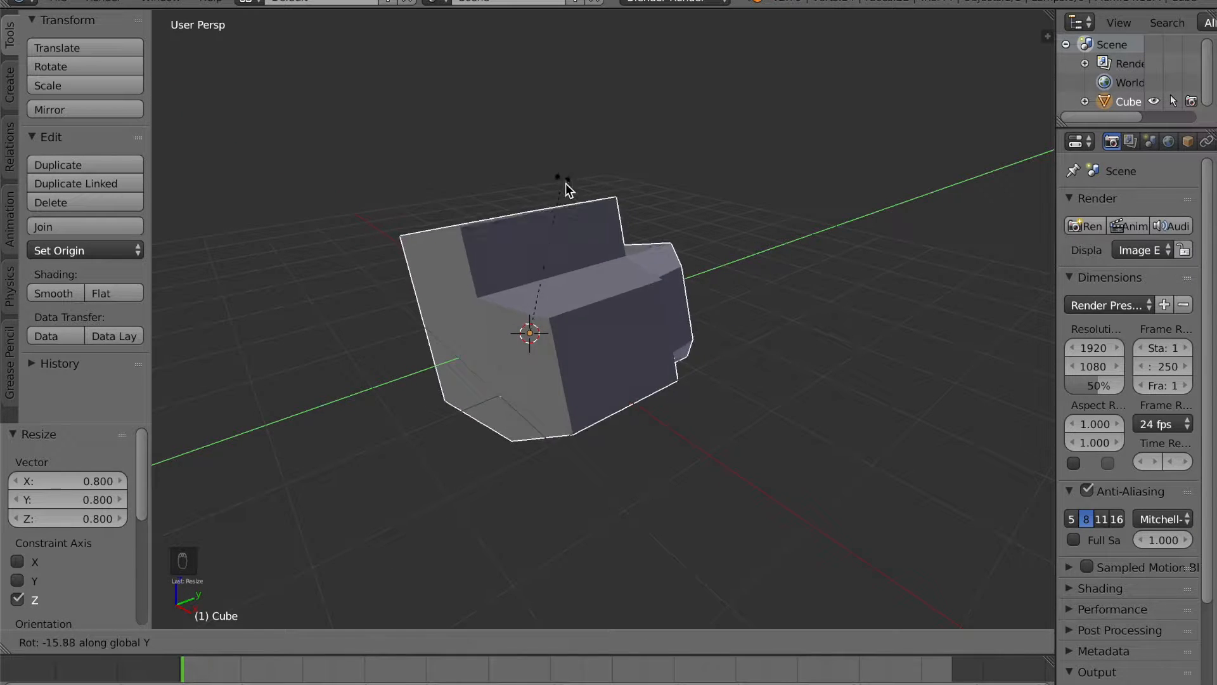
{"action": "key", "text": "z"}
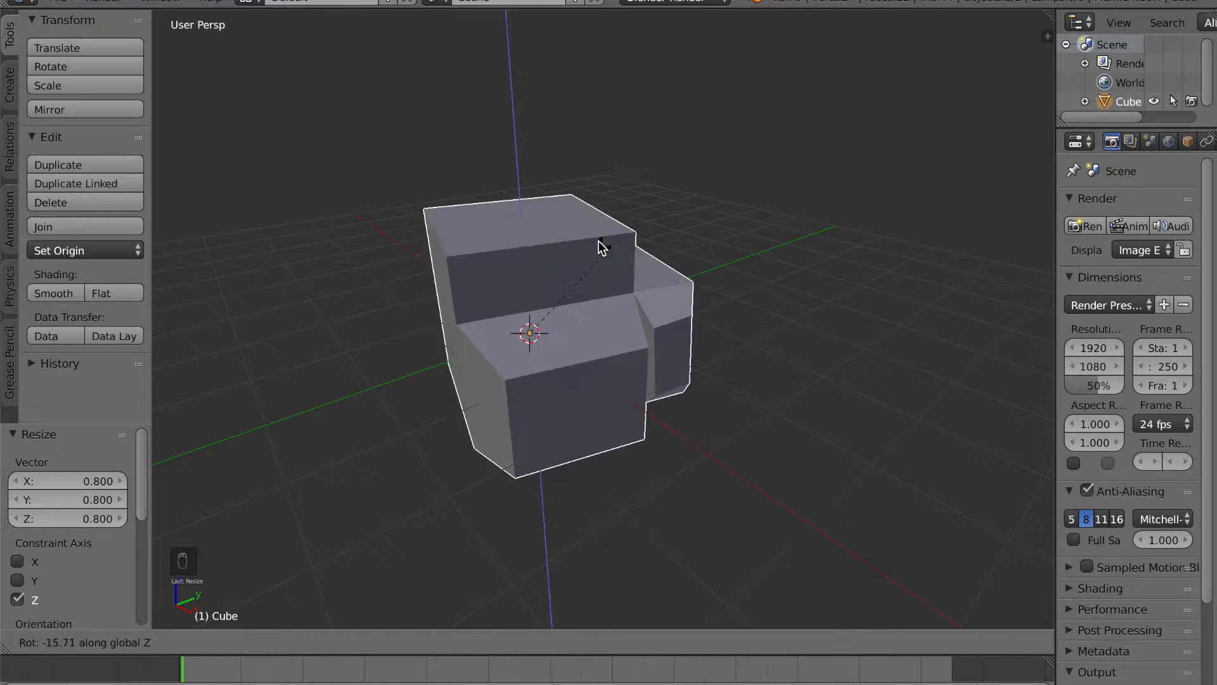
{"action": "left_click", "coordinate": [658, 202]}
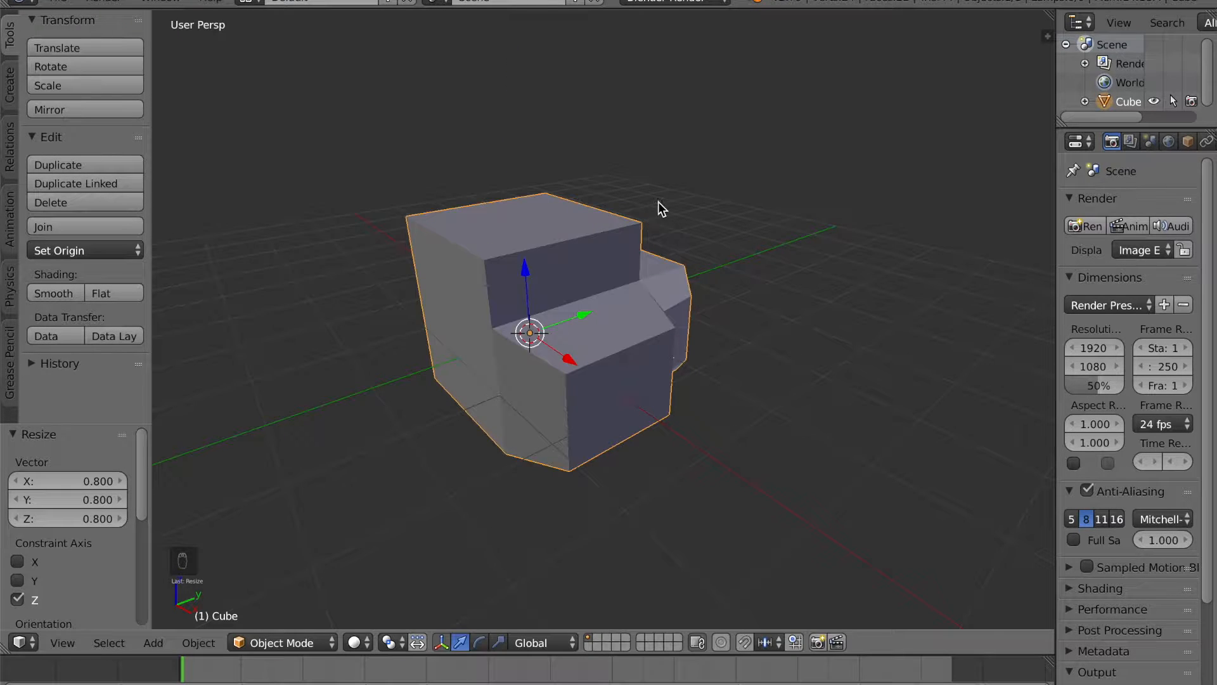
- In Edit Mode, scale the raised top face to about 0.758 and rotate it about -27° around global Z
{"action": "key", "text": "Tab"}
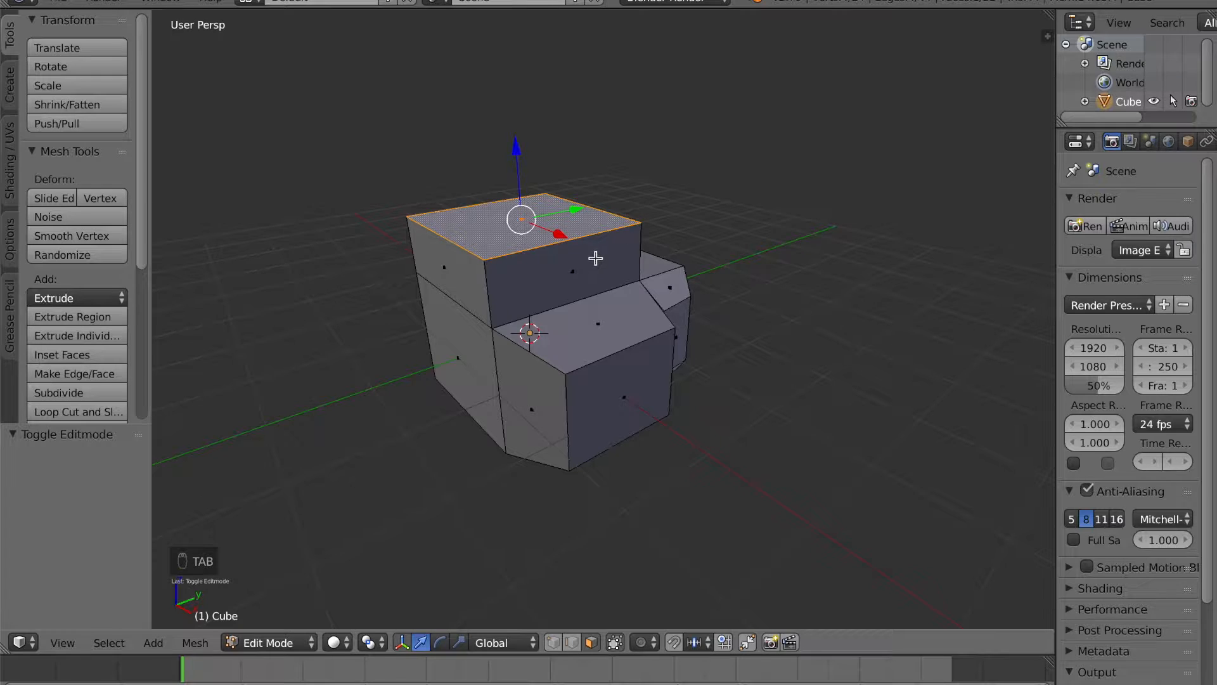
{"action": "middle_click_drag", "start_coordinate": [397, 291], "coordinate": [434, 288]}
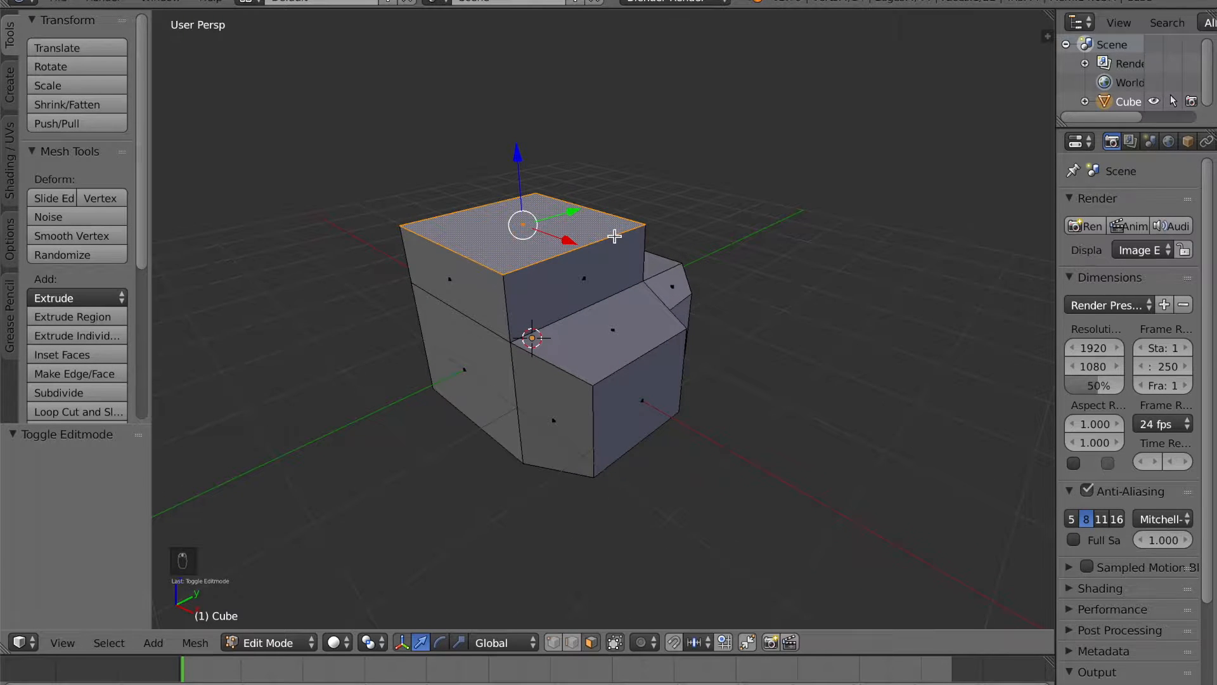
{"action": "key", "text": "s"}
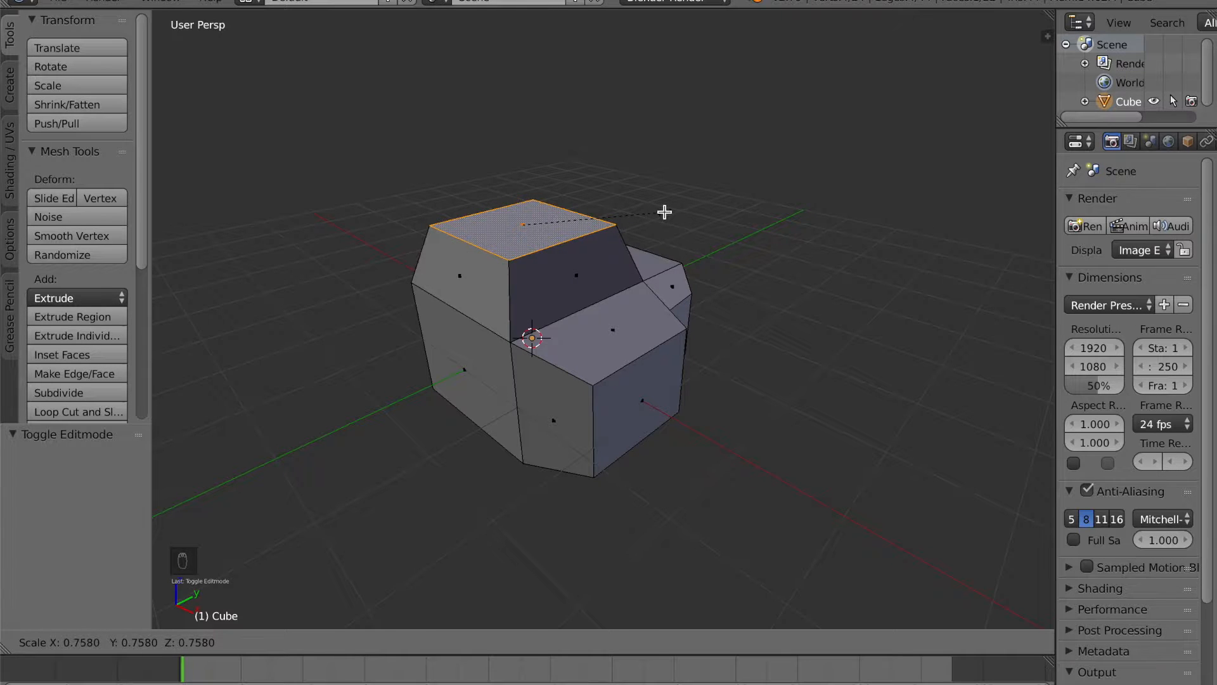
{"action": "left_click", "coordinate": [668, 209]}
{"action": "key", "text": "r"}
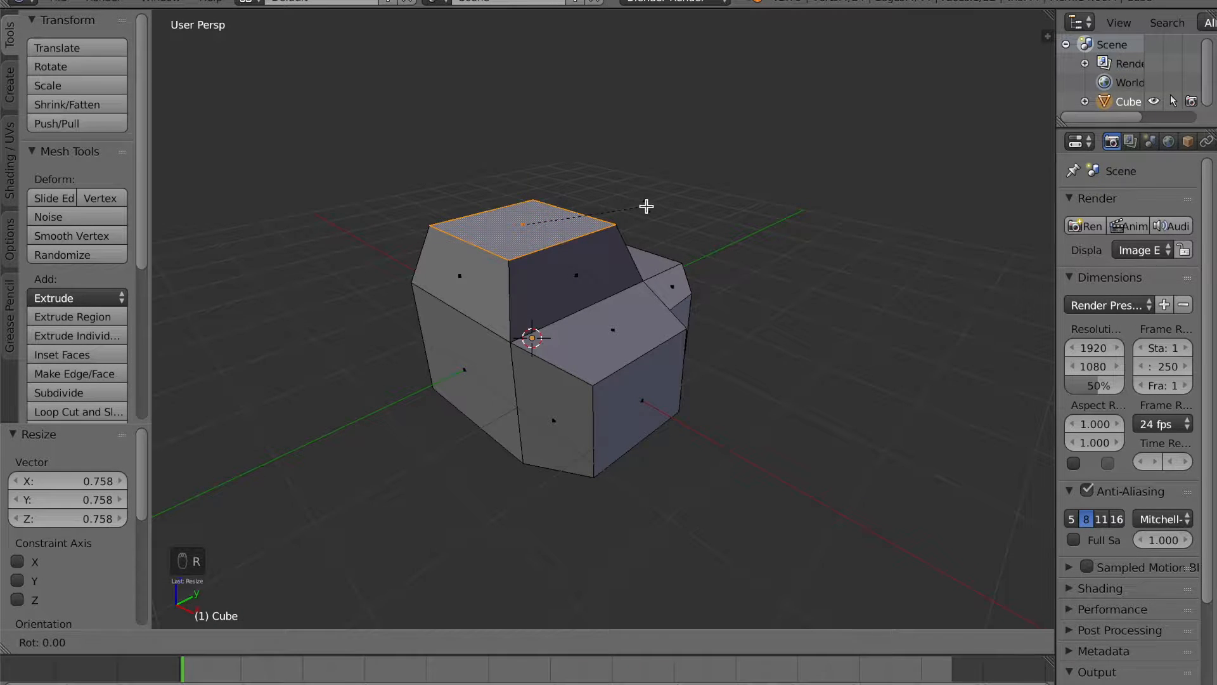
{"action": "key", "text": "z"}
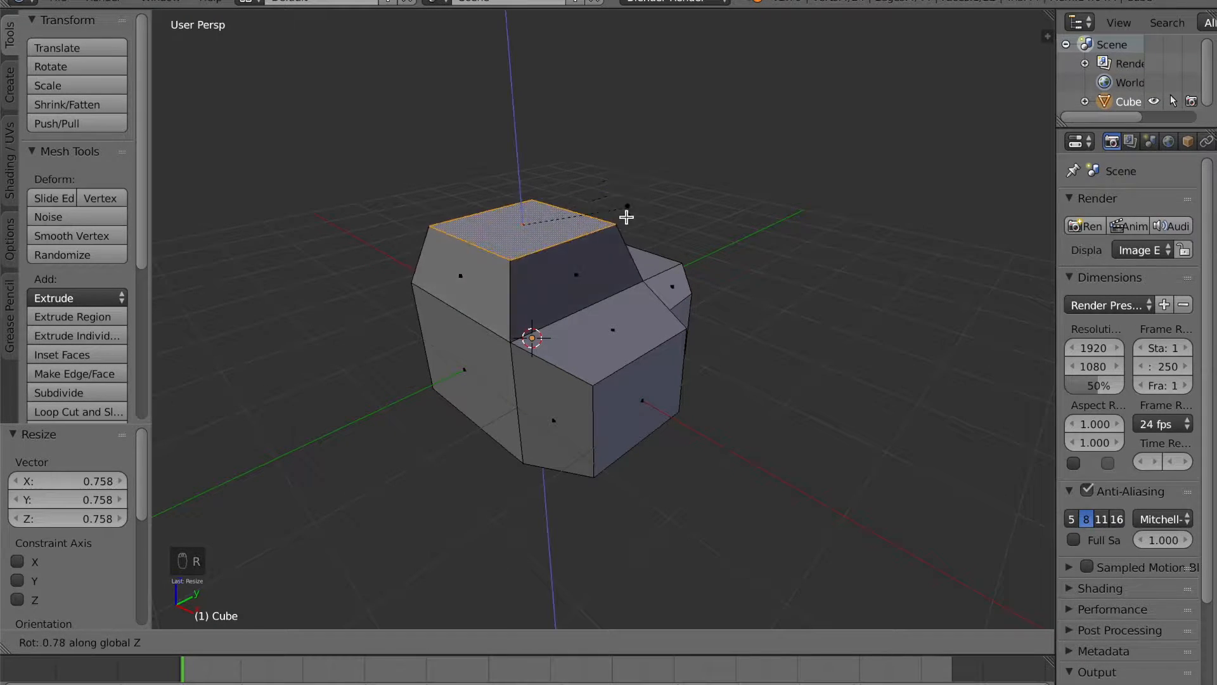
{"action": "left_click", "coordinate": [594, 242]}
- Extrude the rotated top face upward by about 0.287 and scale it to about 0.777
{"action": "key", "text": "e"}
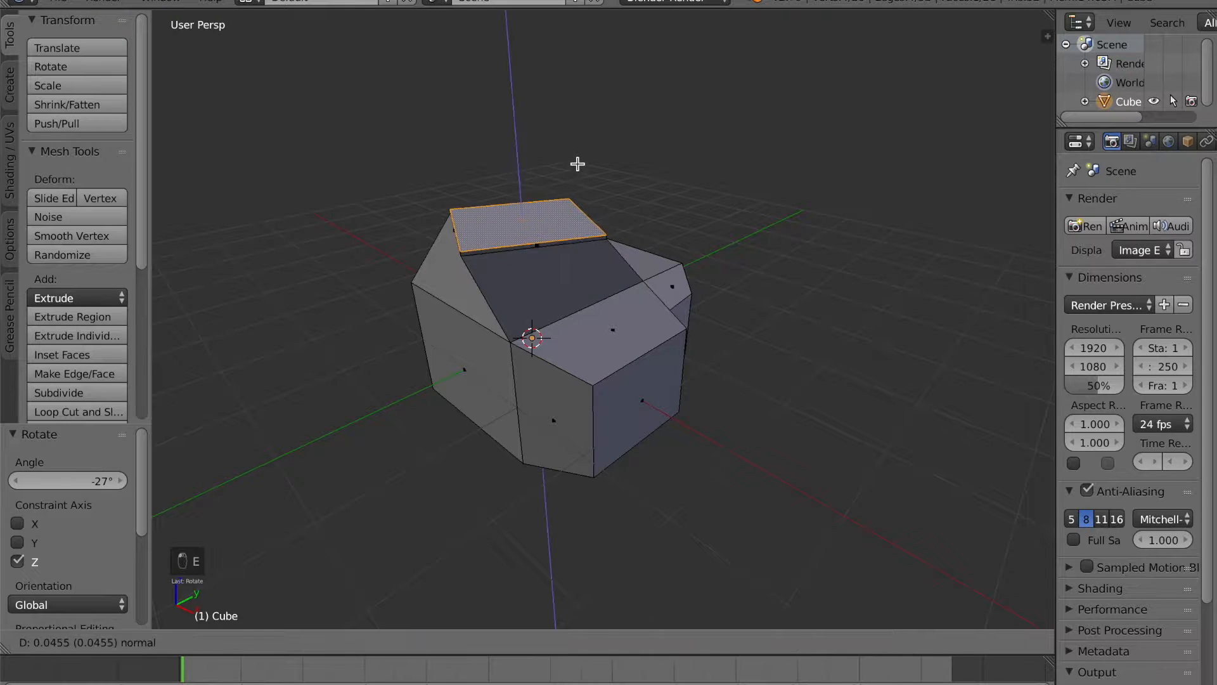
{"action": "left_click", "coordinate": [575, 144]}
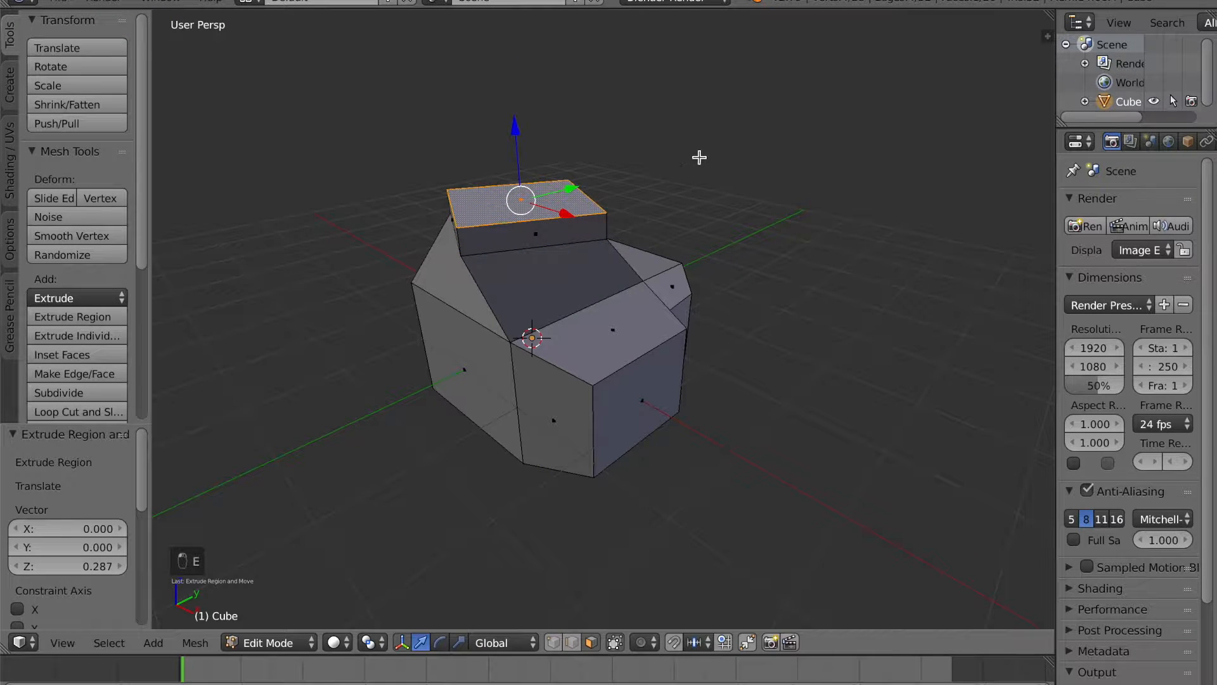
{"action": "key", "text": "s"}
{"action": "left_click", "coordinate": [656, 164]}
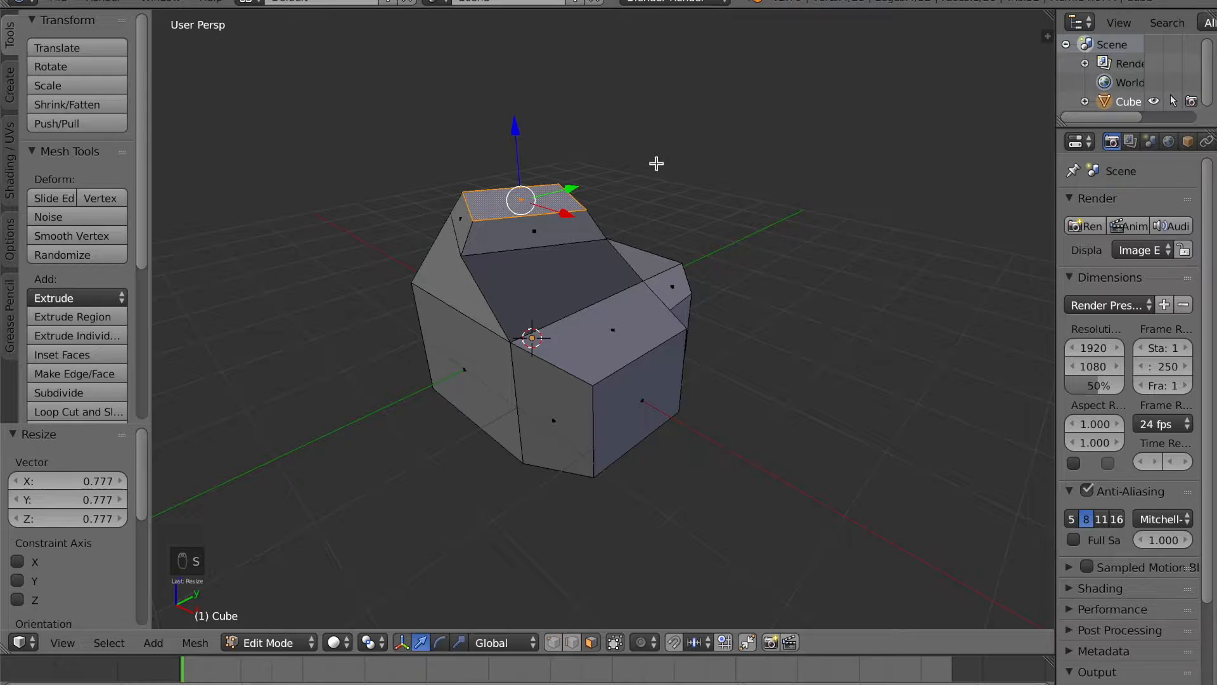
- Rotate the top face about -20.8° around global Z and scale it down slightly
{"action": "key", "text": "r"}
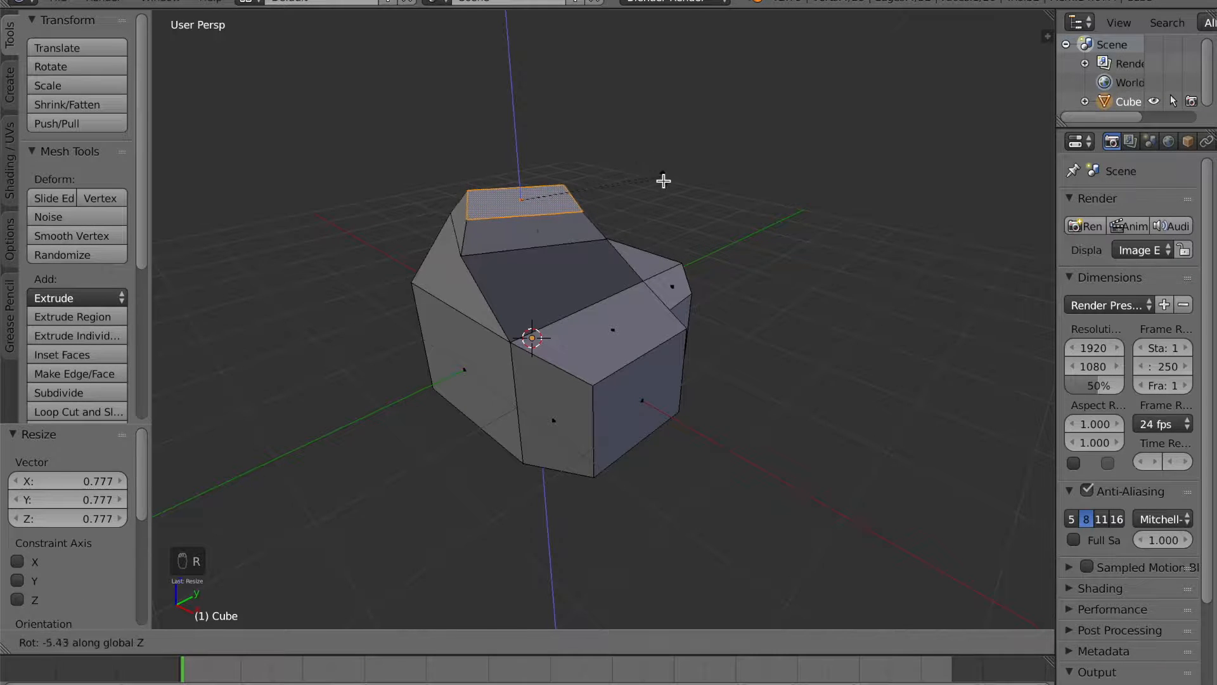
{"action": "left_click", "coordinate": [651, 213]}
{"action": "key", "text": "s"}
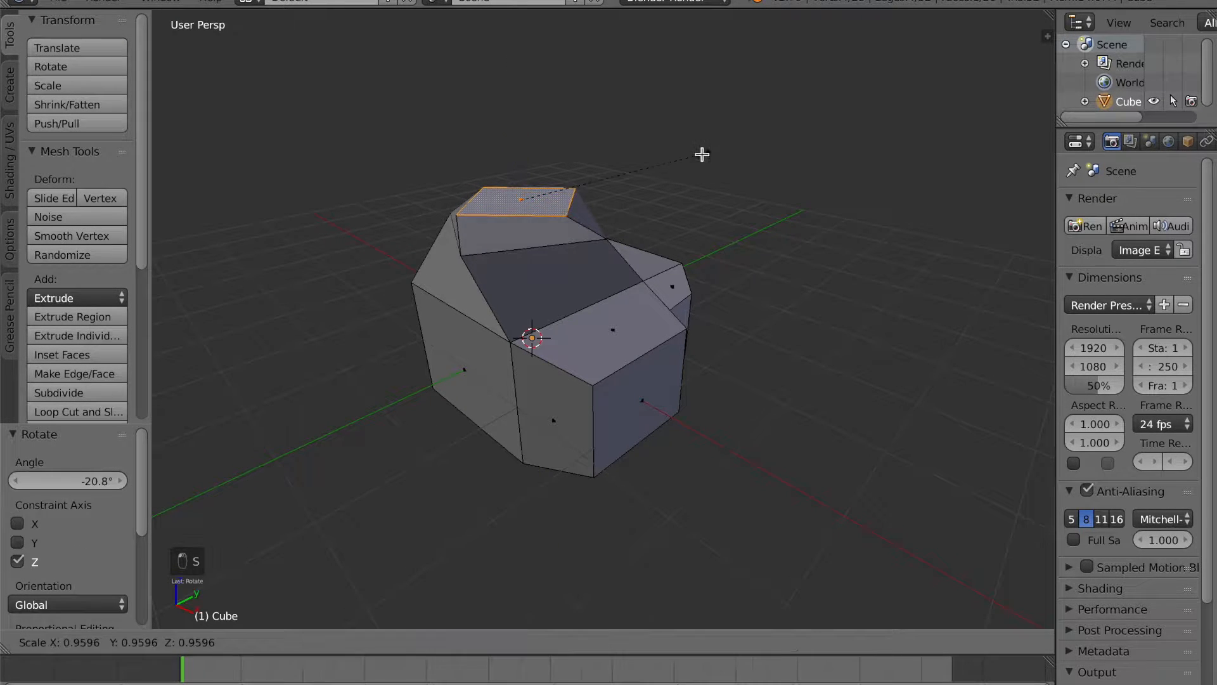
{"action": "left_click", "coordinate": [691, 159]}
- Extrude the top face upward by about 0.329 and scale it to about 0.707
{"action": "key", "text": "e"}
{"action": "left_click", "coordinate": [650, 144]}
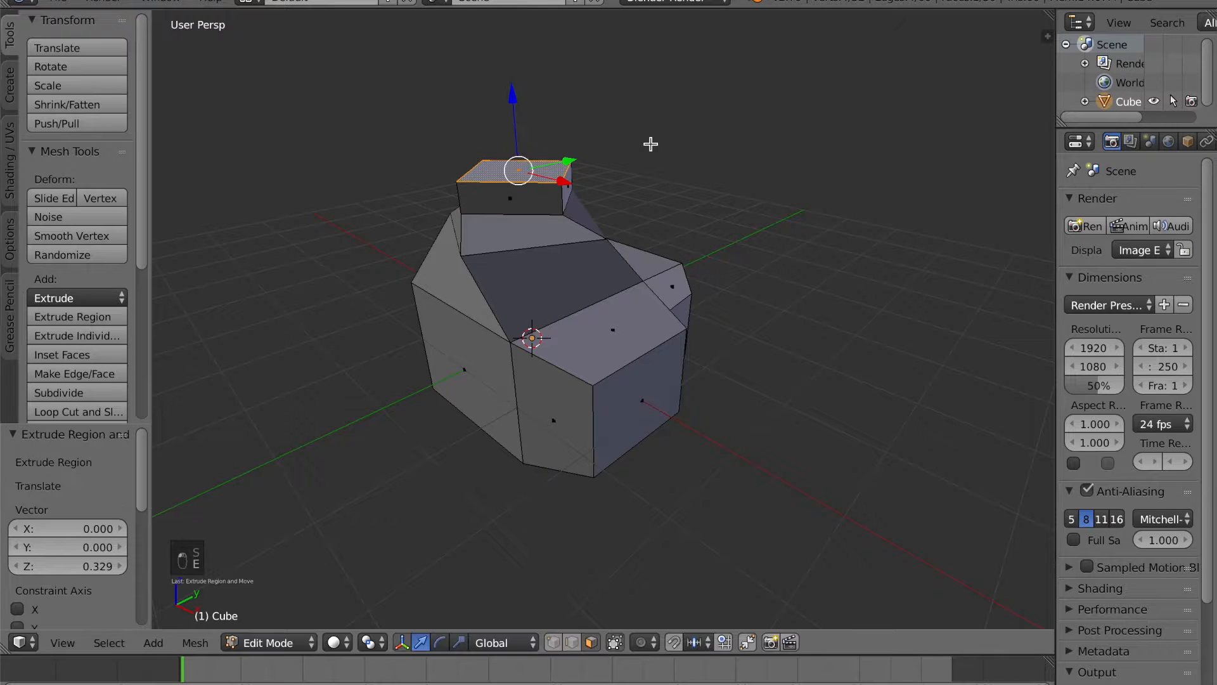
{"action": "key", "text": "s"}
{"action": "left_click", "coordinate": [662, 165]}
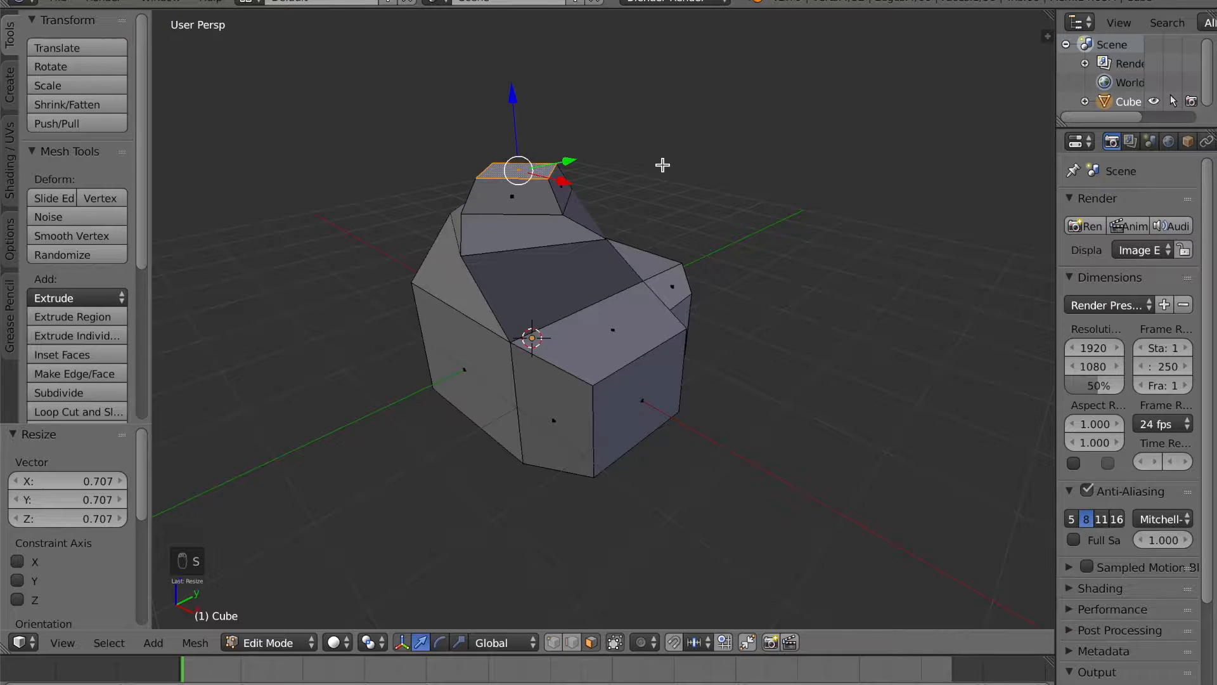
- Twist the uppermost face around the vertical axis and return to Object Mode
{"action": "key", "text": "r"}
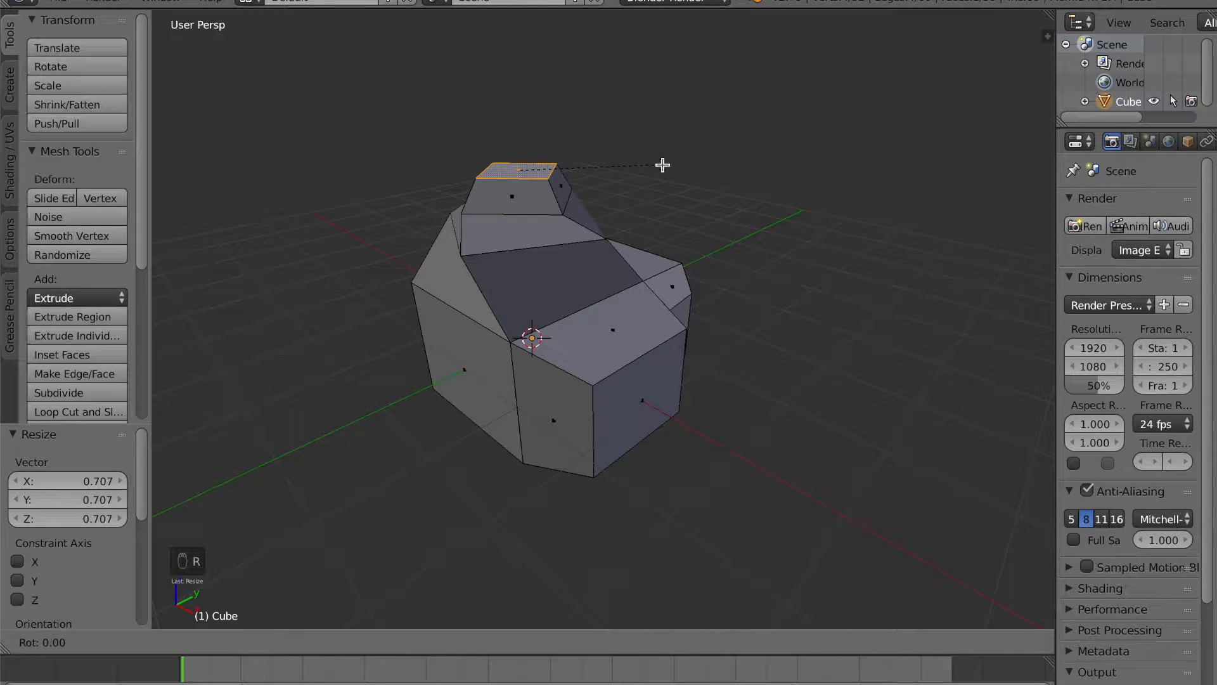
{"action": "left_click", "coordinate": [638, 194]}
{"action": "key", "text": "Tab"}
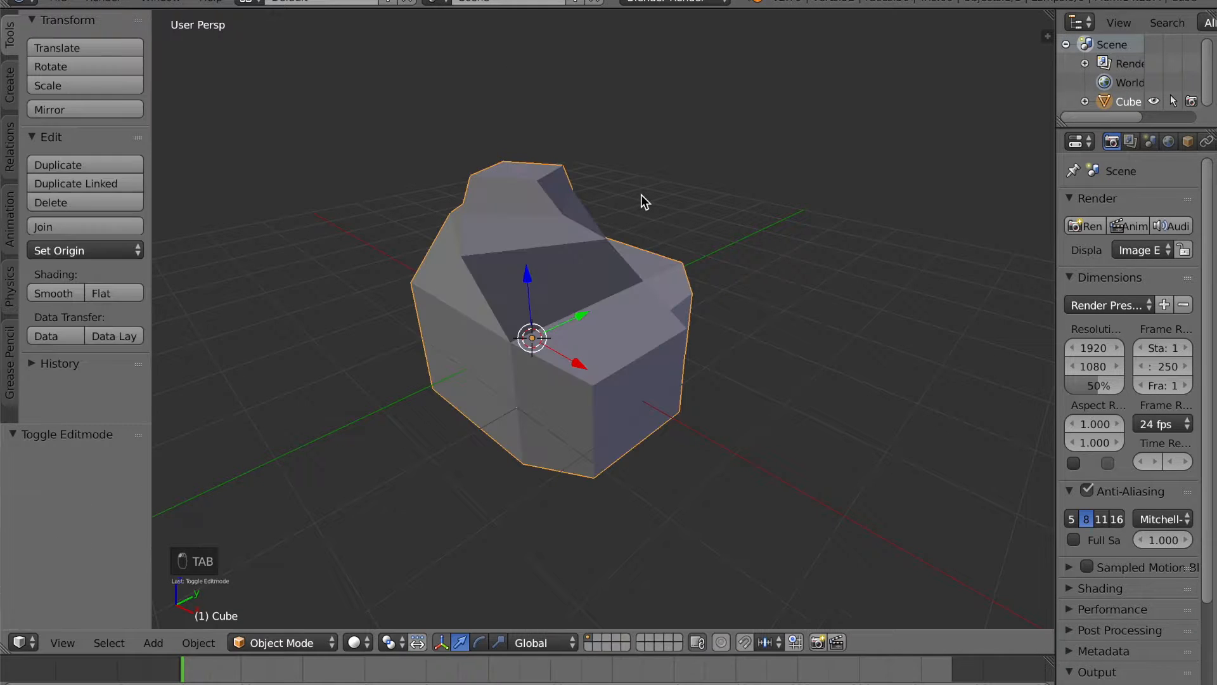
{"action": "middle_click_drag", "start_coordinate": [597, 203], "coordinate": [693, 321]}
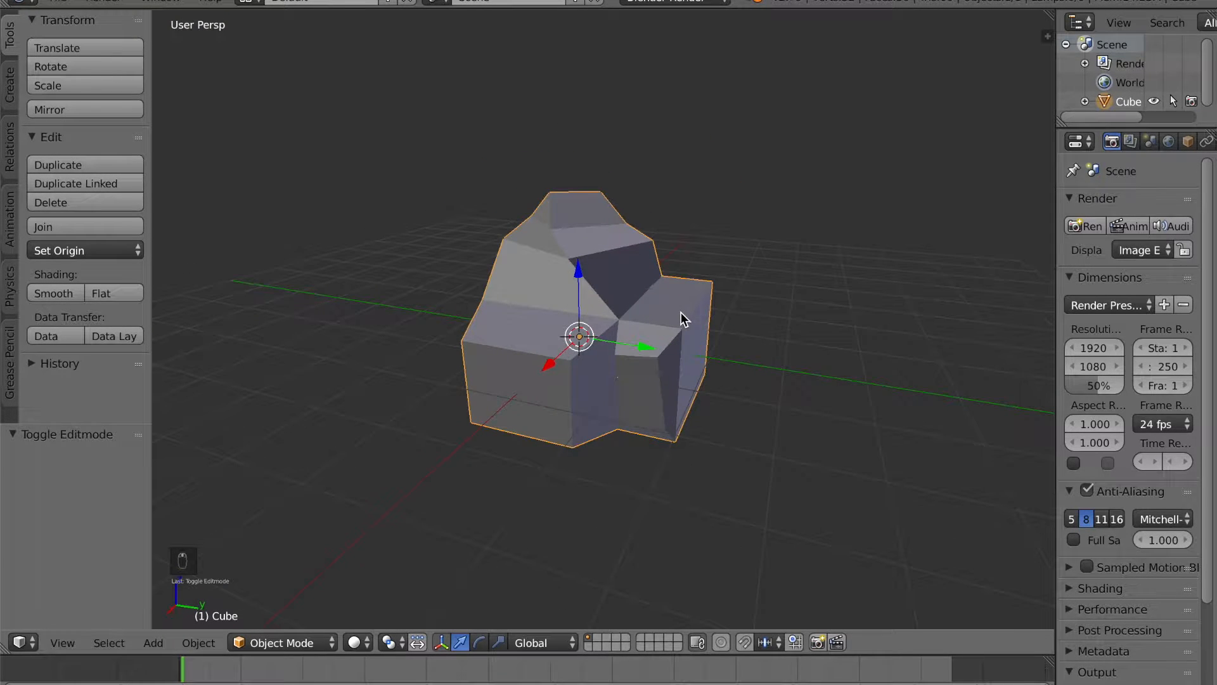
- Delete the modelled object and add a new mesh cube
{"action": "key", "text": "x"}
{"action": "left_click", "coordinate": [680, 312]}
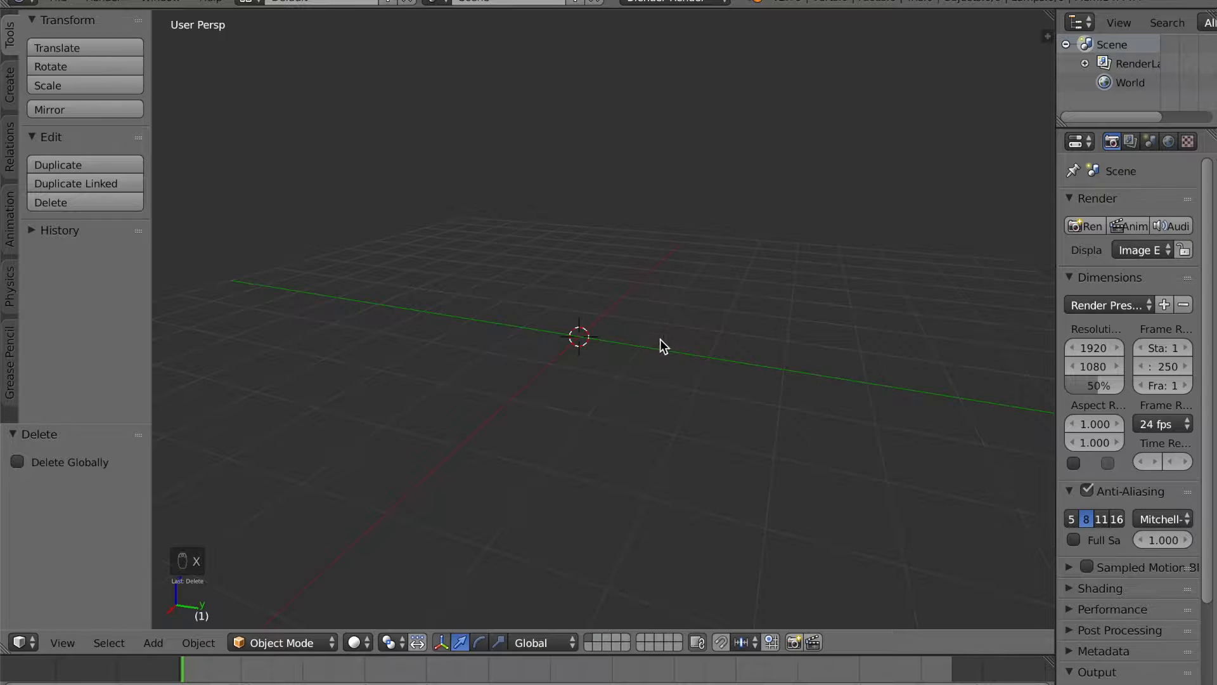
{"action": "key", "text": "shift+a"}
{"action": "mouse_move", "coordinate": [659, 334]}
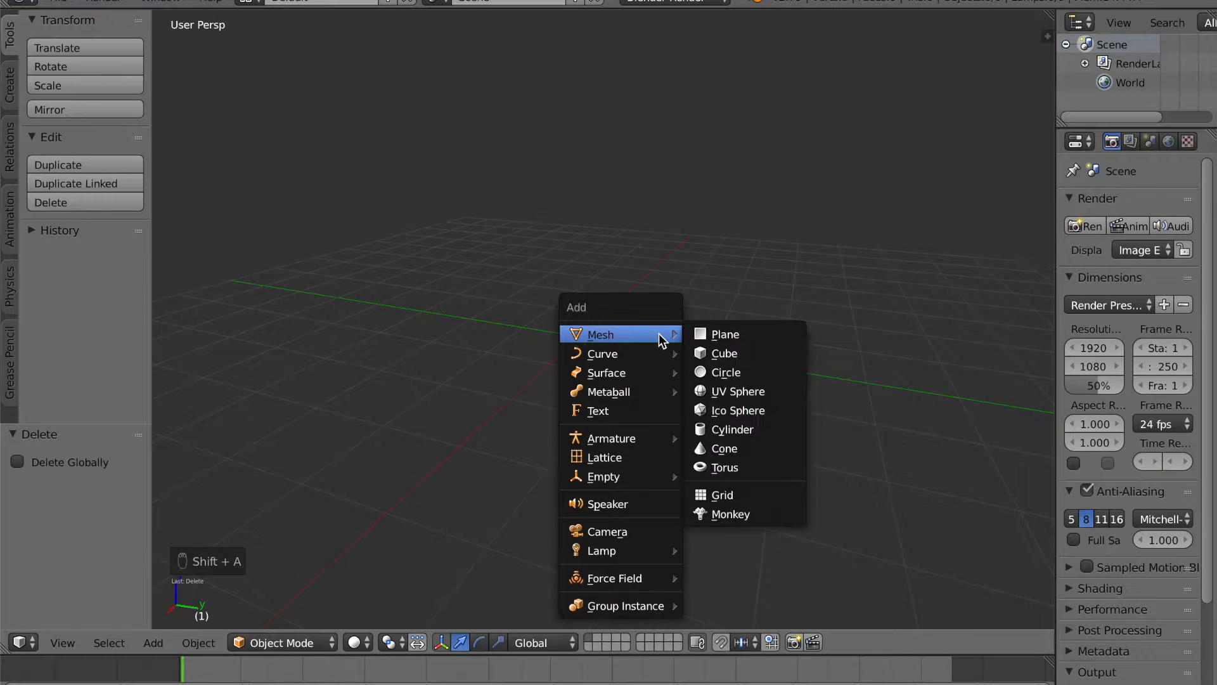
{"action": "left_click", "coordinate": [726, 355]}
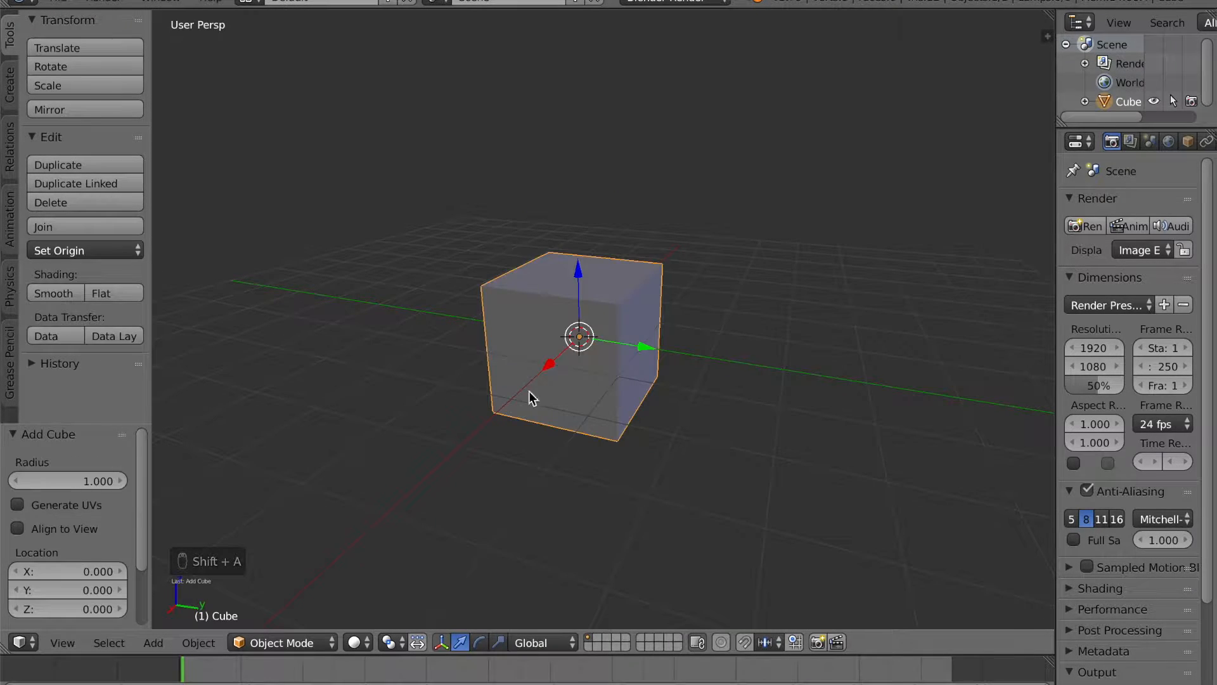
- Subdivide the whole new cube in Edit Mode with 3 cuts
{"action": "mouse_move", "coordinate": [657, 388]}
{"action": "middle_mouse_down"}
{"action": "mouse_move", "coordinate": [692, 380]}
{"action": "mouse_move", "coordinate": [652, 398]}
{"action": "mouse_move", "coordinate": [661, 388]}
{"action": "middle_mouse_up"}
{"action": "scroll", "coordinate": [661, 388], "scroll_direction": "up", "scroll_amount": 1}
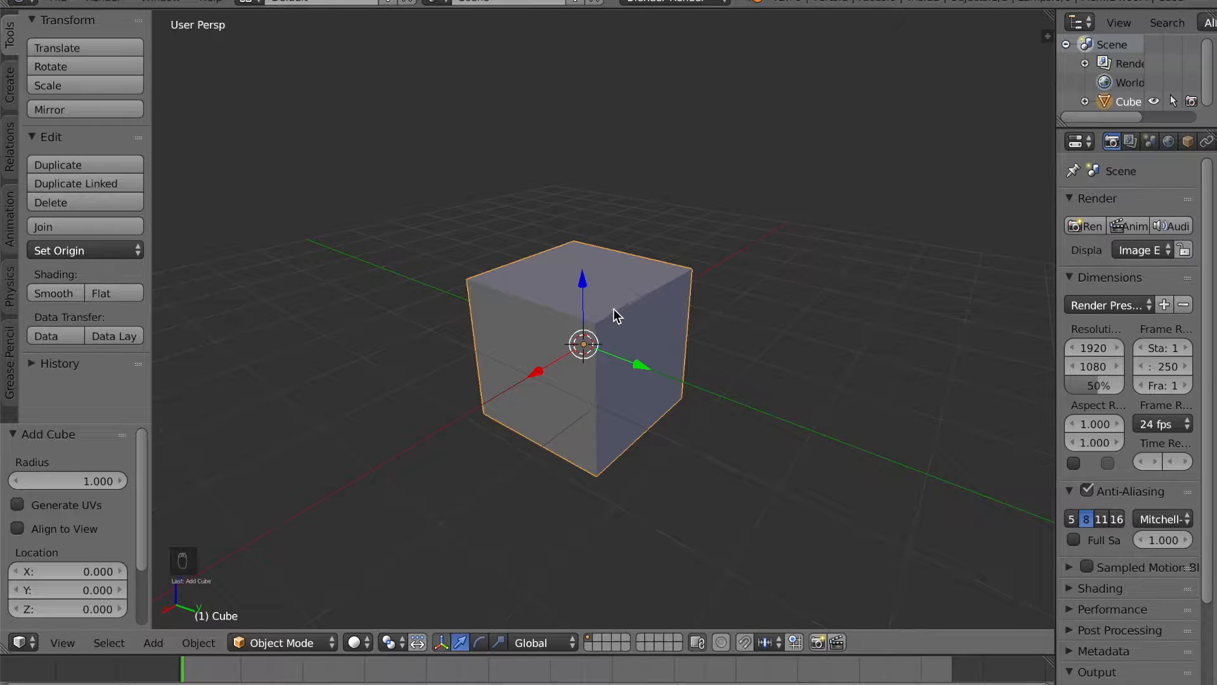
{"action": "key", "text": "Tab"}
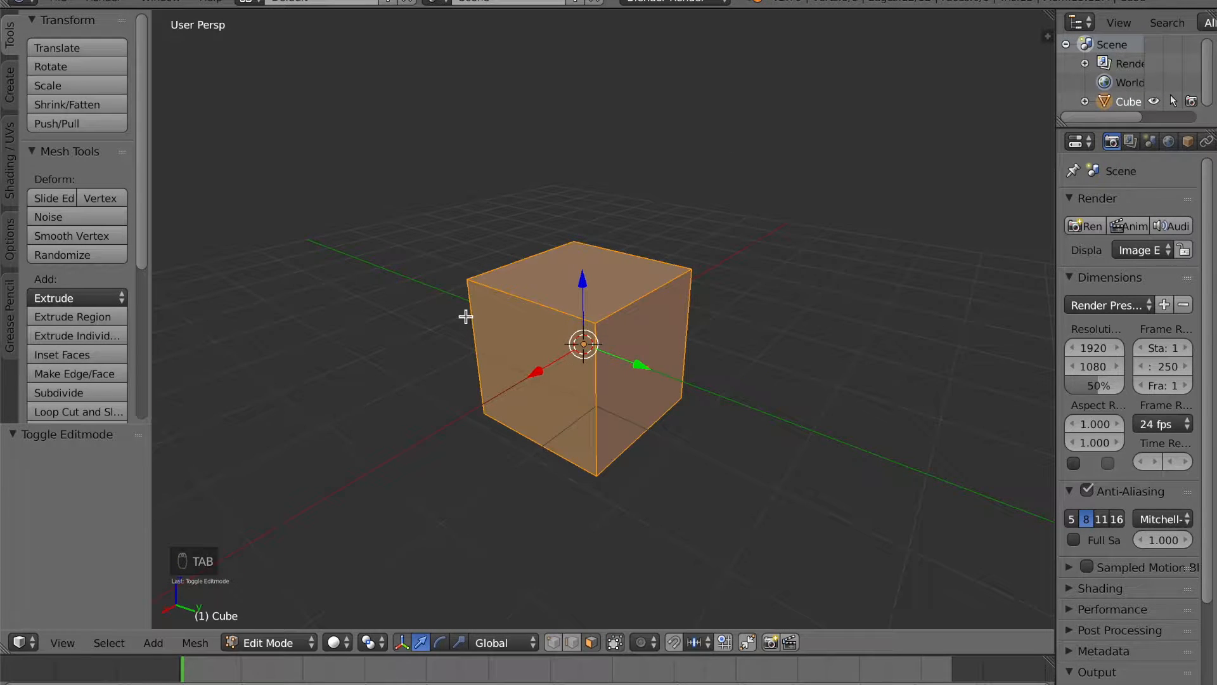
{"action": "key", "text": "w"}
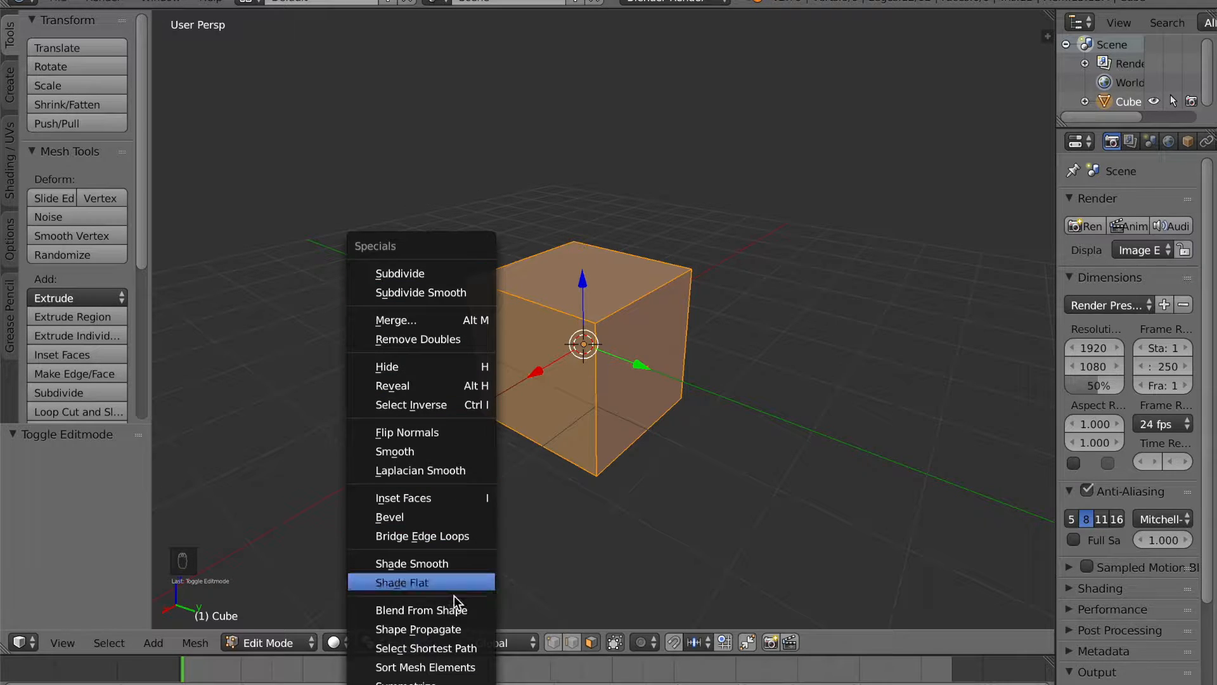
{"action": "left_click", "coordinate": [405, 272]}
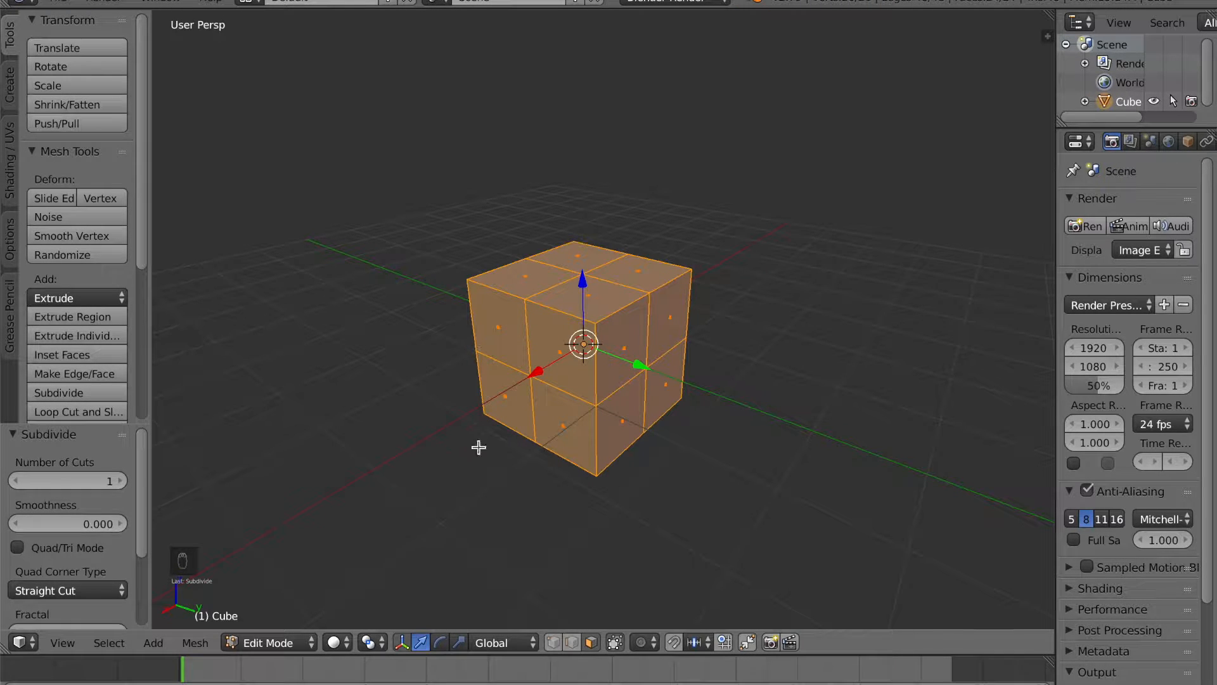
{"action": "left_click", "coordinate": [119, 481]}
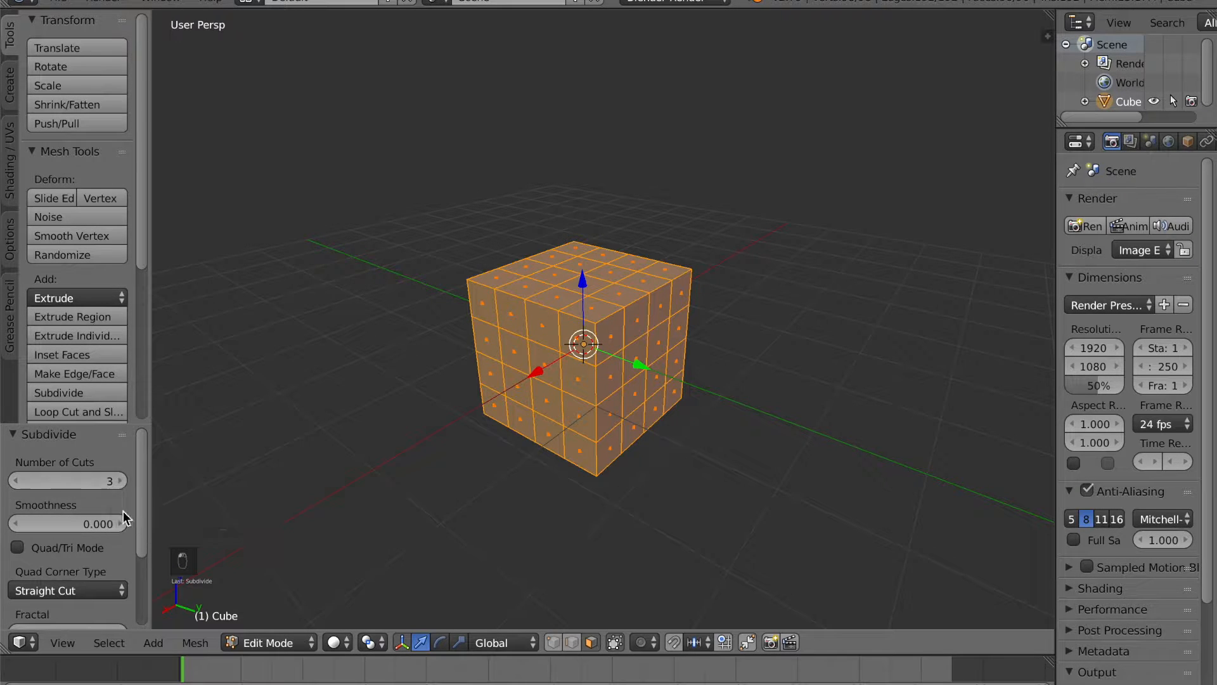
- Toggle between Object and Edit Mode, then show the subdivided cube in wireframe display
{"action": "key", "text": "Tab"}
{"action": "key", "text": "Tab"}
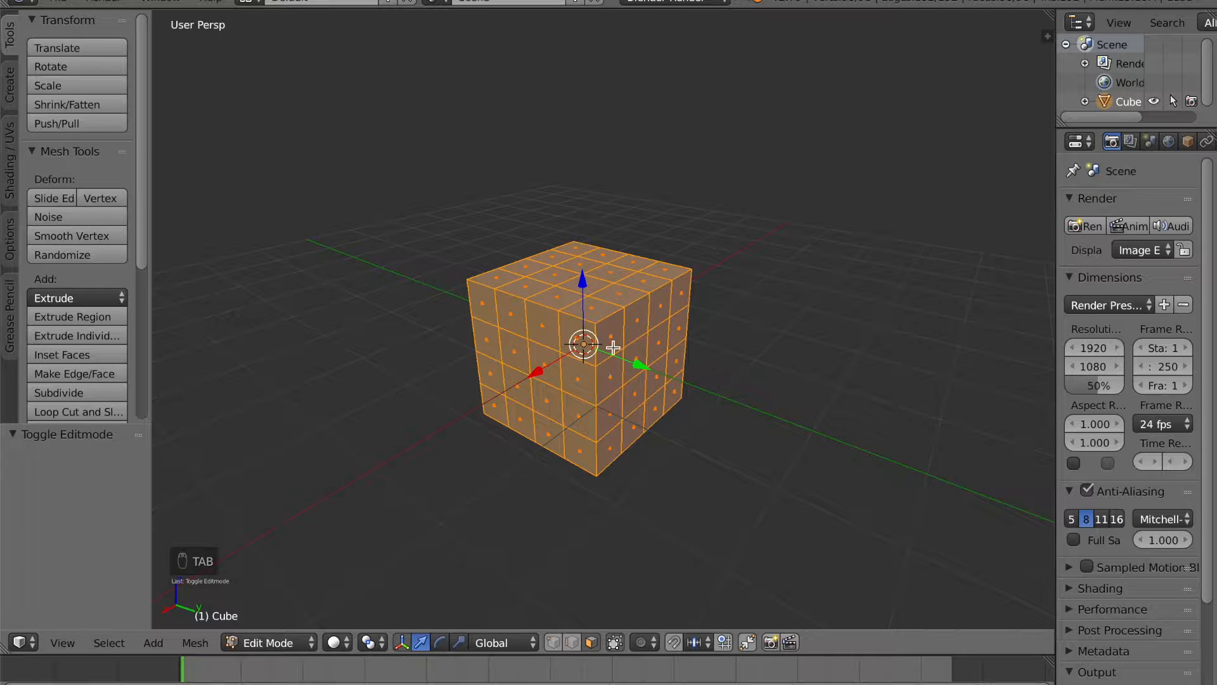
{"action": "key", "text": "z"}
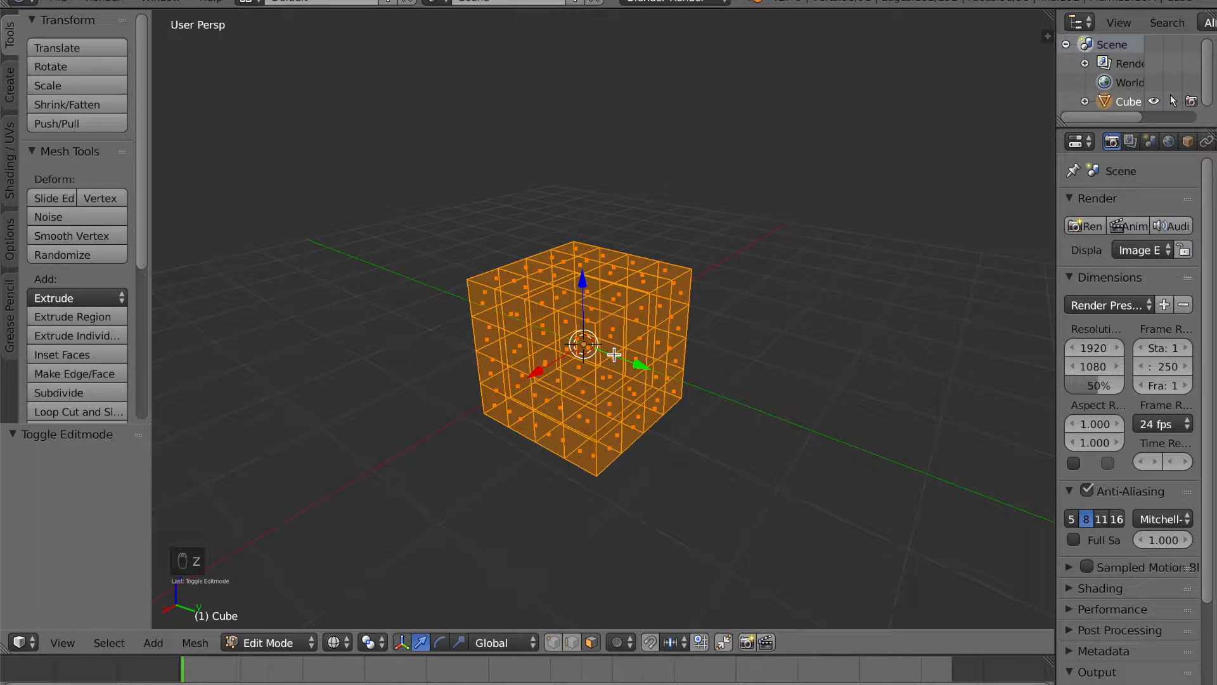
- Switch the wireframe cube from face selection to vertex selection and select a single vertex
{"action": "middle_click_drag", "start_coordinate": [651, 239], "coordinate": [700, 299]}
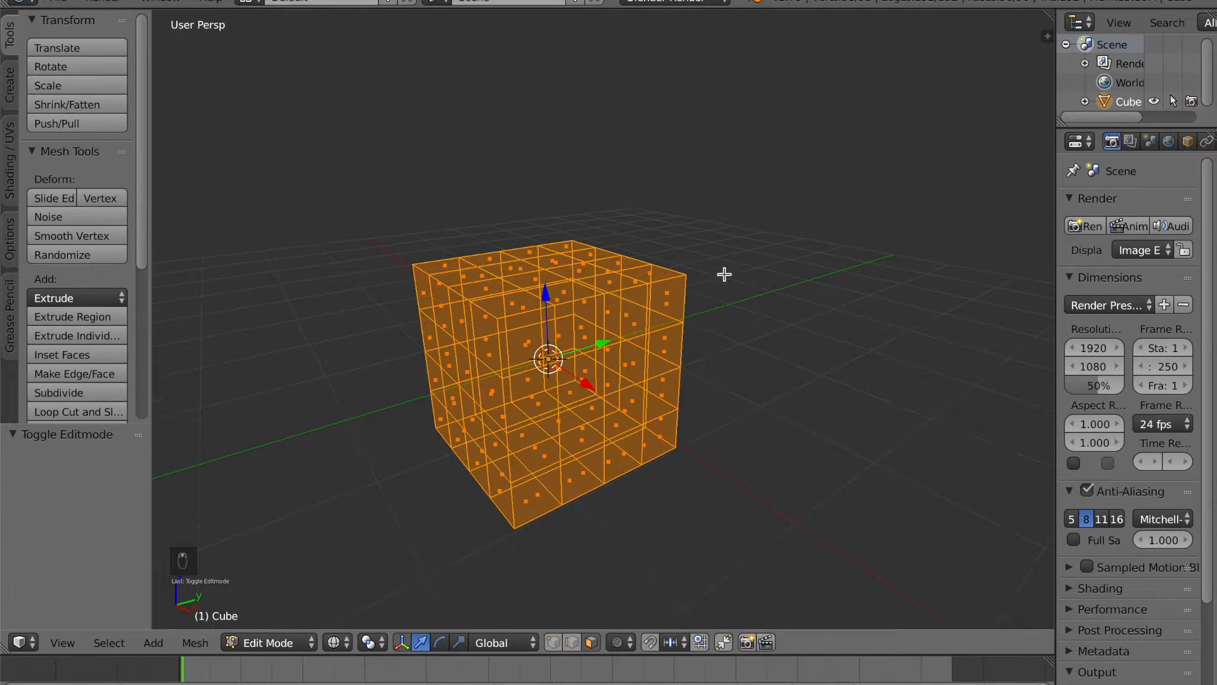
{"action": "middle_click_drag", "start_coordinate": [789, 266], "coordinate": [629, 588]}
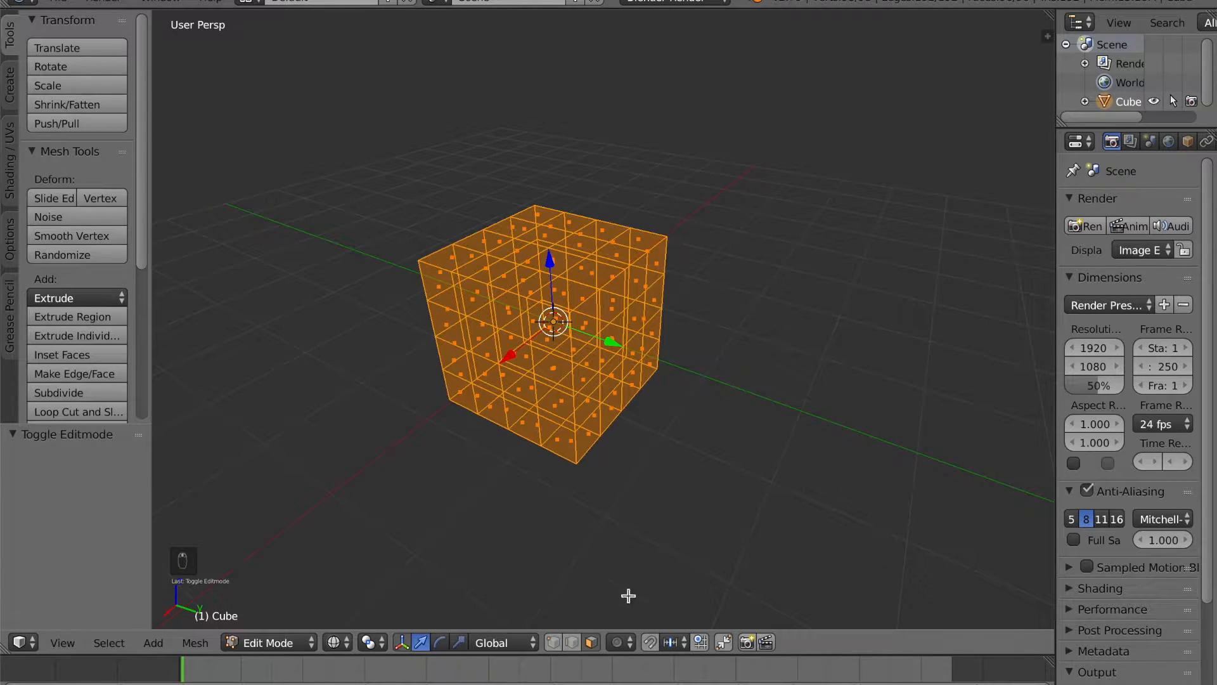
{"action": "left_click", "coordinate": [553, 642]}
{"action": "right_click", "coordinate": [558, 391]}
{"action": "middle_click_drag", "start_coordinate": [551, 389], "coordinate": [616, 269]}
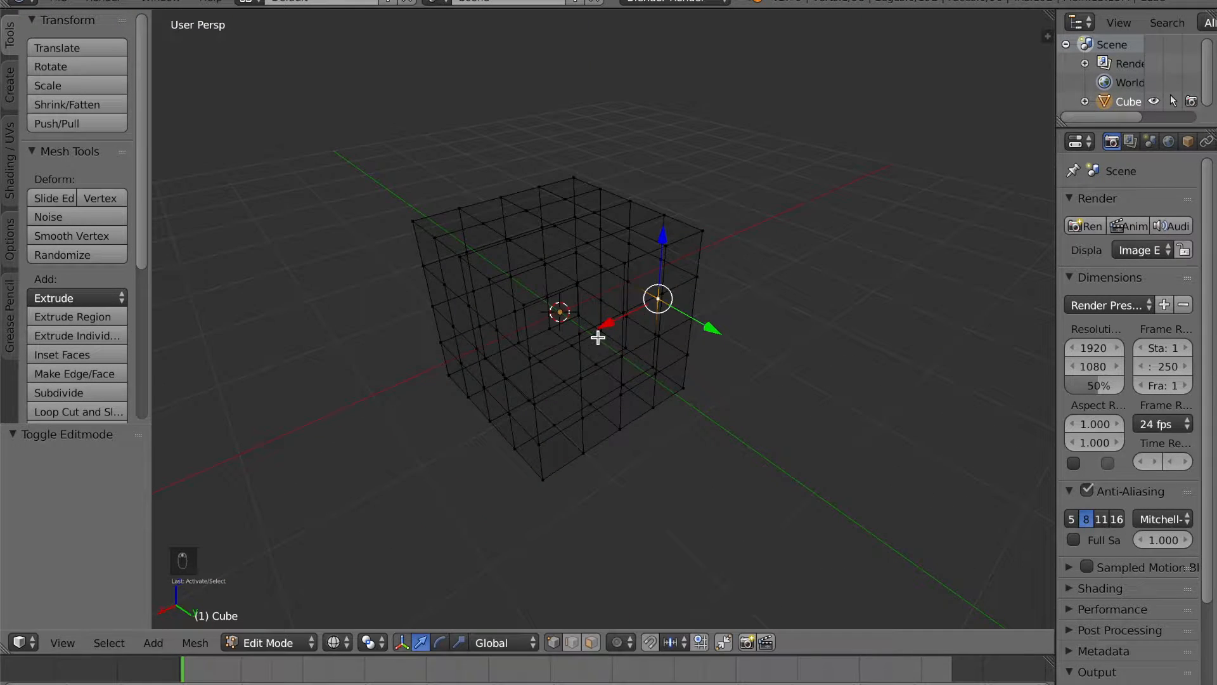
- Restore solid display, box-select the vertices on the cube's visible sides, and clear the selection
{"action": "key", "text": "z"}
{"action": "middle_click_drag", "start_coordinate": [634, 371], "coordinate": [695, 349]}
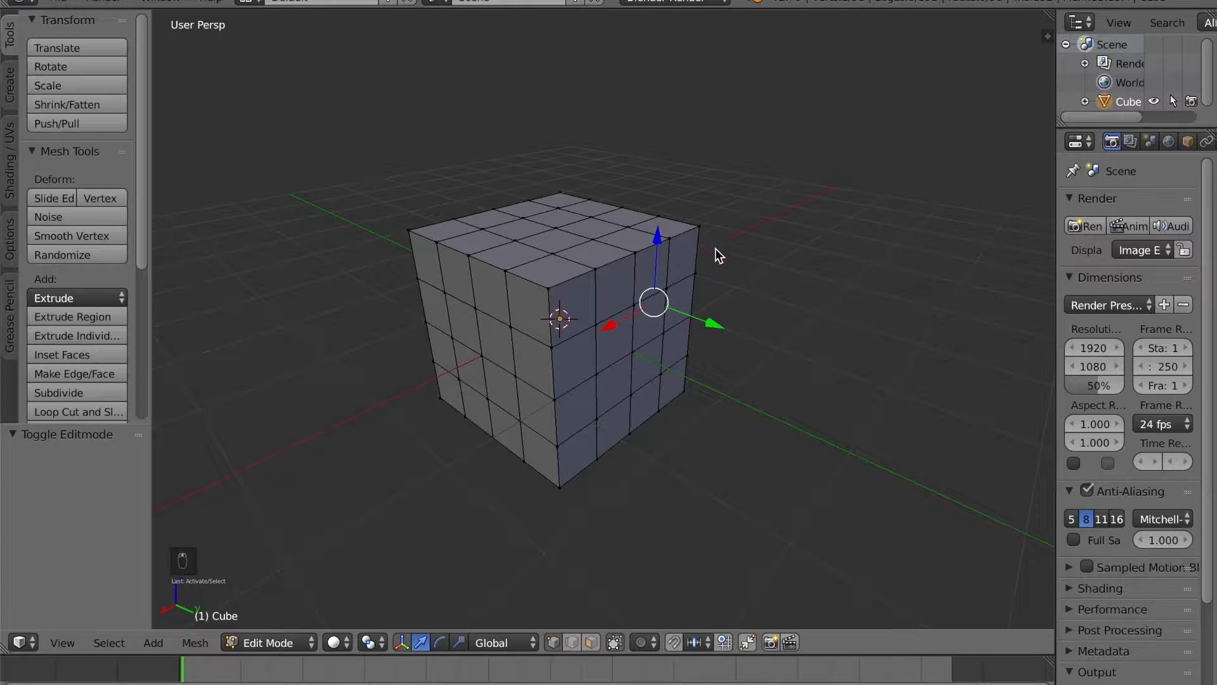
{"action": "key", "text": "b"}
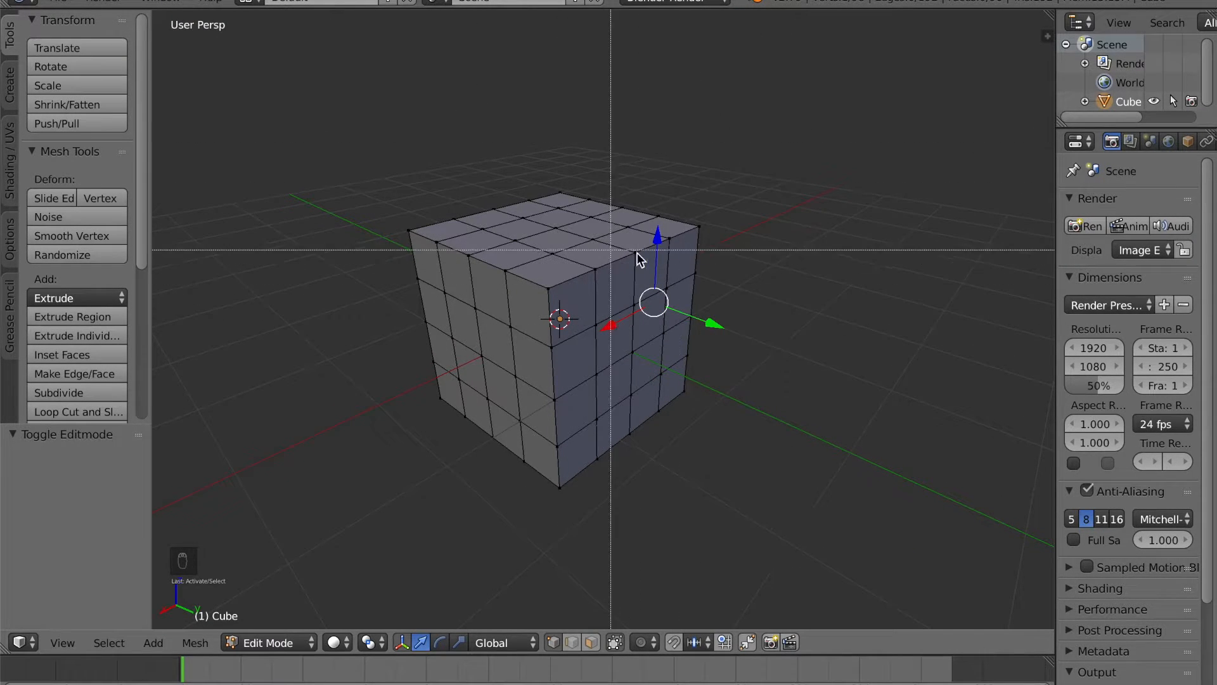
{"action": "left_click_drag", "start_coordinate": [786, 113], "coordinate": [348, 565]}
{"action": "mouse_move", "coordinate": [448, 348]}
{"action": "middle_mouse_down"}
{"action": "mouse_move", "coordinate": [516, 375]}
{"action": "mouse_move", "coordinate": [621, 329]}
{"action": "mouse_move", "coordinate": [707, 312]}
{"action": "mouse_move", "coordinate": [666, 348]}
{"action": "mouse_move", "coordinate": [659, 336]}
{"action": "mouse_move", "coordinate": [687, 345]}
{"action": "mouse_move", "coordinate": [680, 352]}
{"action": "middle_mouse_up"}
{"action": "key", "text": "a"}
- Box-select vertices through the whole cube in wireframe display, then return to solid display and deselect everything
{"action": "key", "text": "z"}
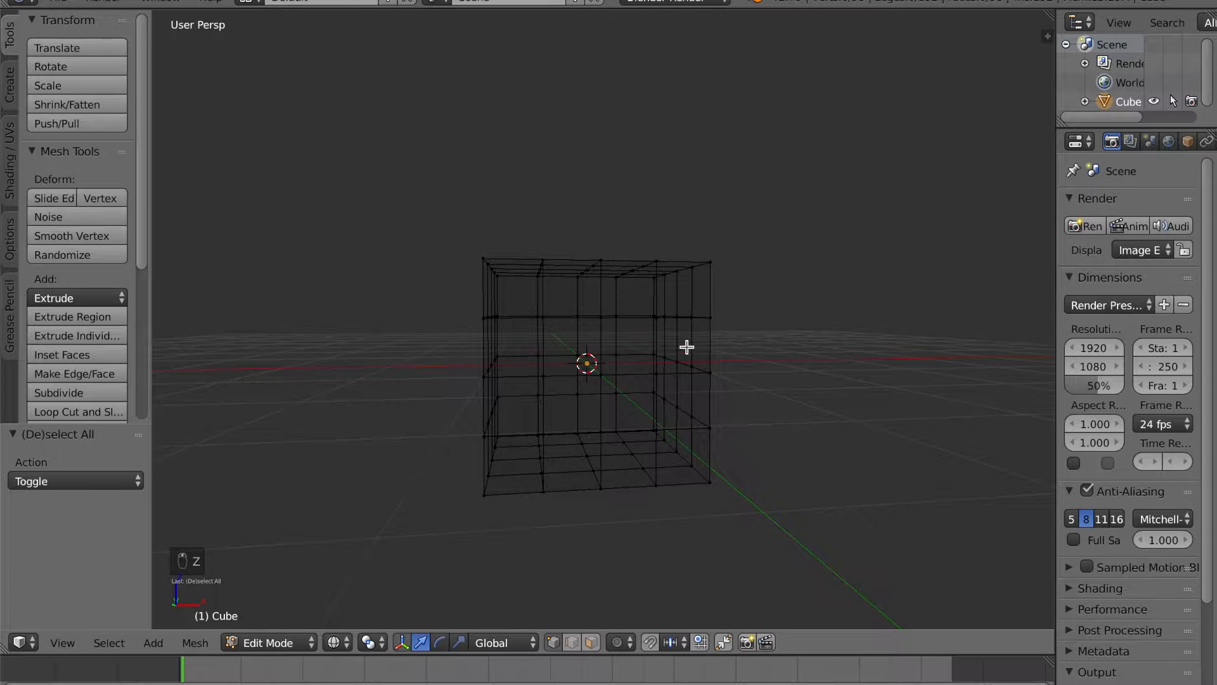
{"action": "key", "text": "b"}
{"action": "mouse_move", "coordinate": [716, 201]}
{"action": "left_mouse_down"}
{"action": "mouse_move", "coordinate": [462, 530]}
{"action": "mouse_move", "coordinate": [421, 530]}
{"action": "left_mouse_up"}
{"action": "mouse_move", "coordinate": [421, 530]}
{"action": "middle_mouse_down"}
{"action": "mouse_move", "coordinate": [546, 512]}
{"action": "mouse_move", "coordinate": [644, 538]}
{"action": "mouse_move", "coordinate": [678, 499]}
{"action": "mouse_move", "coordinate": [741, 532]}
{"action": "mouse_move", "coordinate": [592, 440]}
{"action": "mouse_move", "coordinate": [698, 448]}
{"action": "mouse_move", "coordinate": [677, 472]}
{"action": "middle_mouse_up"}
{"action": "key", "text": "z"}
{"action": "middle_click_drag", "start_coordinate": [618, 337], "coordinate": [589, 470]}
{"action": "key", "text": "a"}
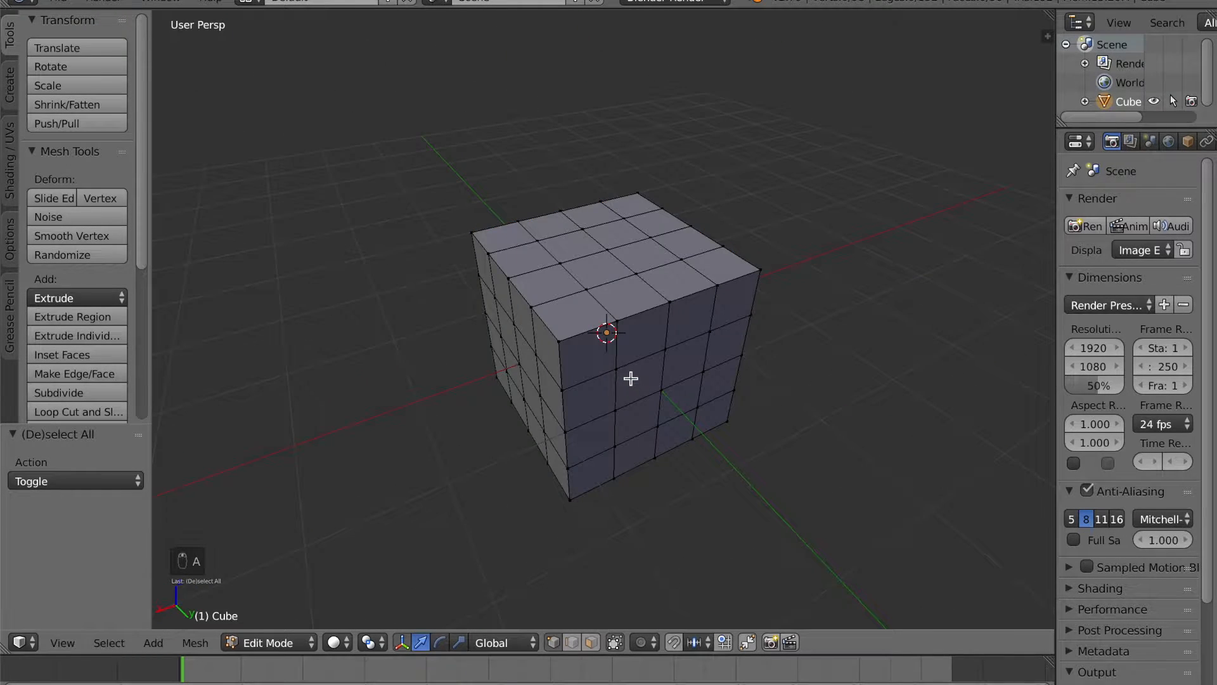
- Select the entire cube mesh and switch to face selection mode
{"action": "key", "text": "a"}
{"action": "middle_click_drag", "start_coordinate": [701, 480], "coordinate": [637, 443]}
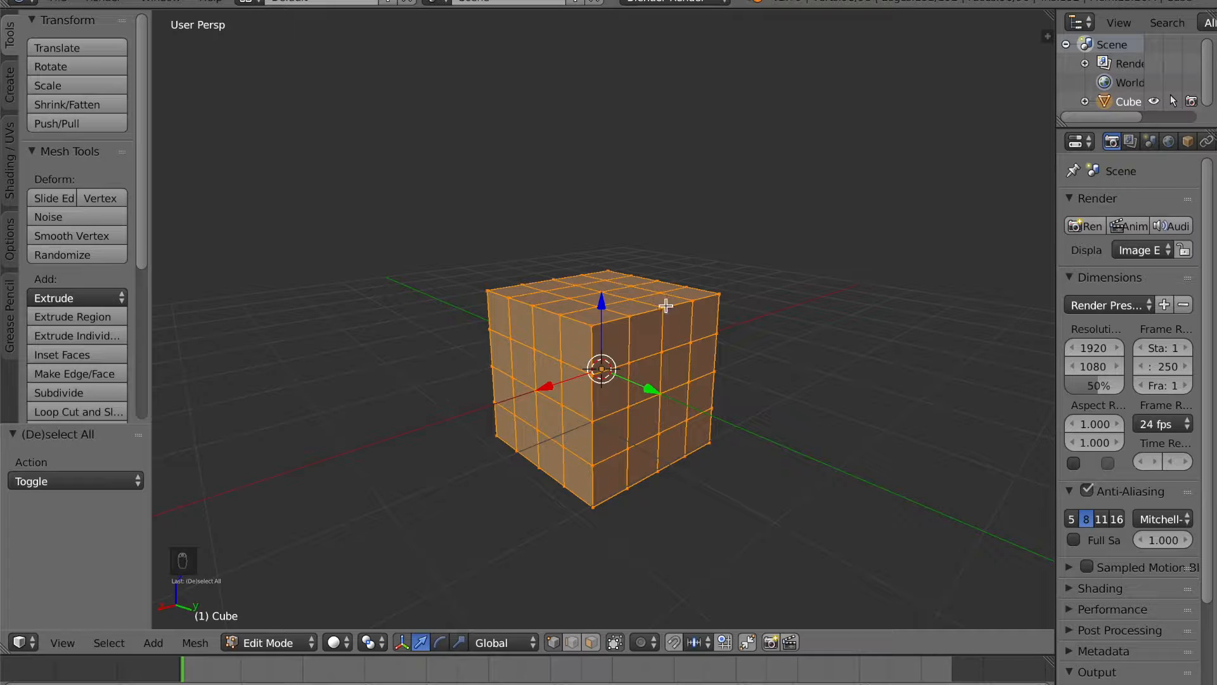
{"action": "left_click", "coordinate": [594, 643]}
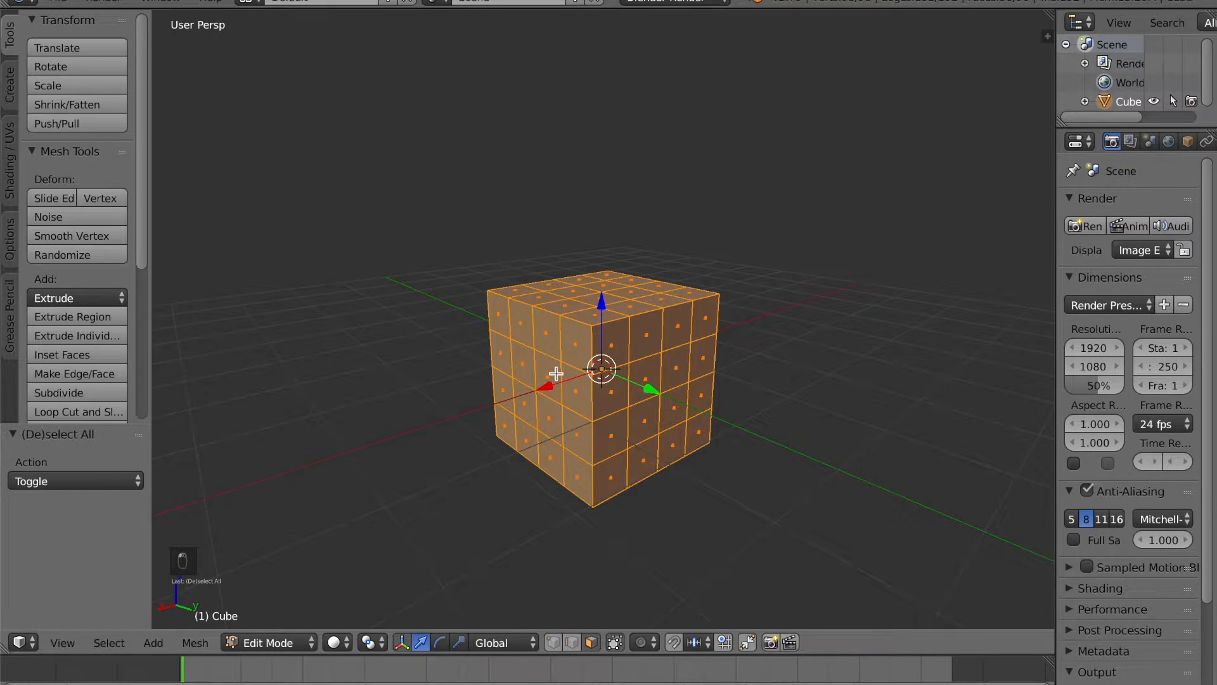
- Try rotating the whole cube freely with a trackball rotation, then cancel it
{"action": "key", "text": "r"}
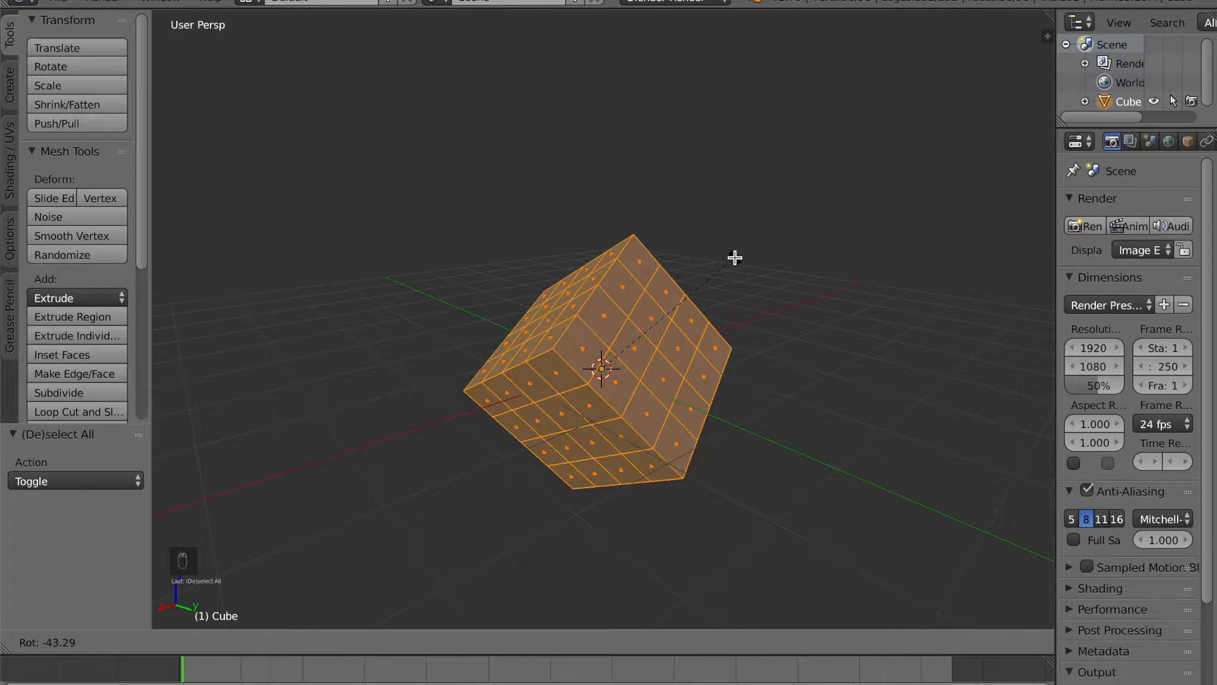
{"action": "key", "text": "r"}
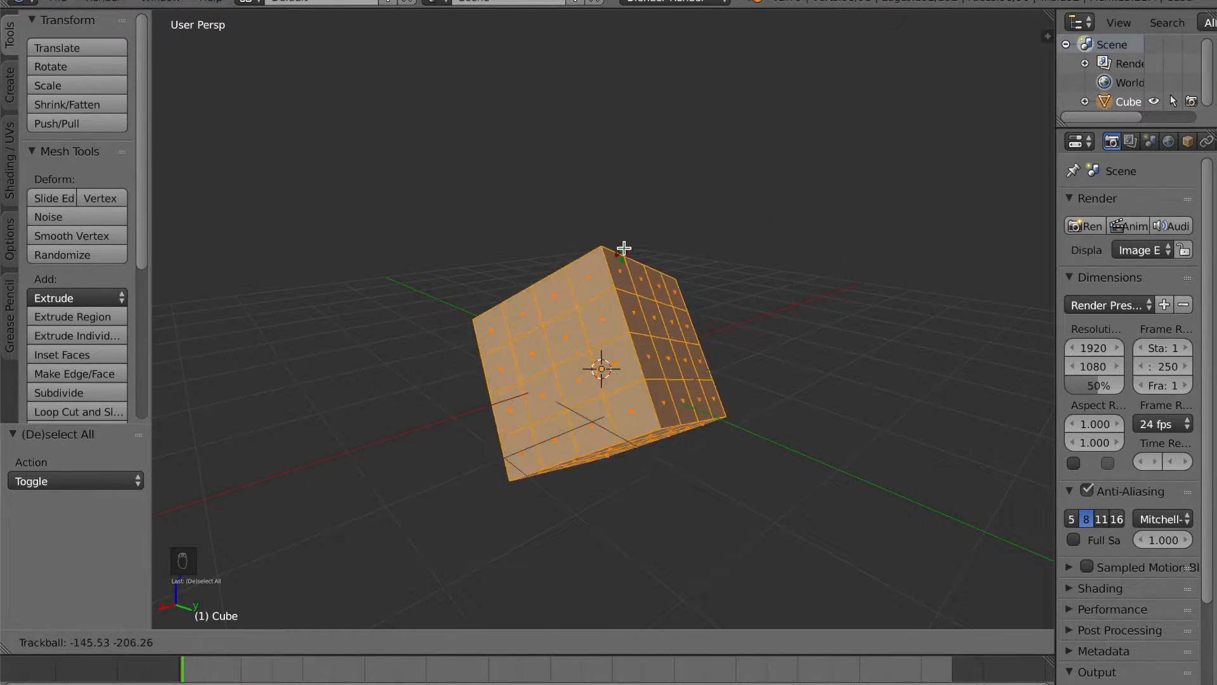
{"action": "key", "text": "Escape"}
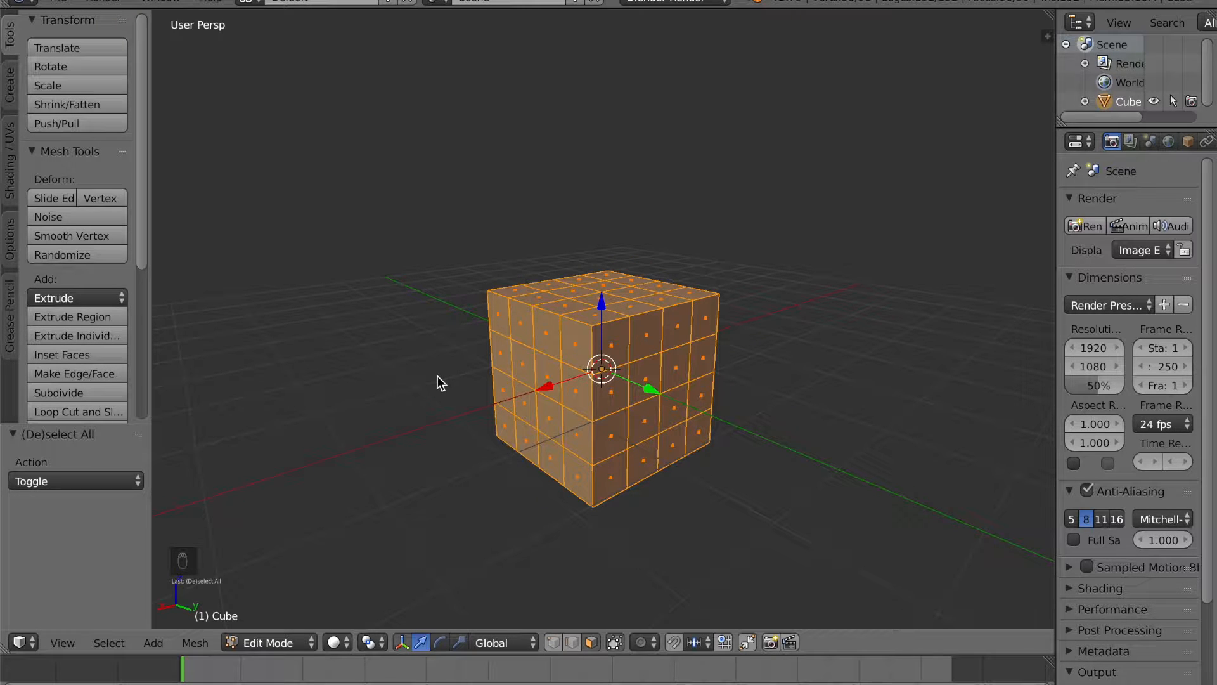
- Examine the viewport's tool shelf and properties sidebar, from the Transform values down to the Screencast Keys settings, then restore the original layout
{"action": "key", "text": "t"}
{"action": "key", "text": "t"}
{"action": "key", "text": "t"}
{"action": "key", "text": "n"}
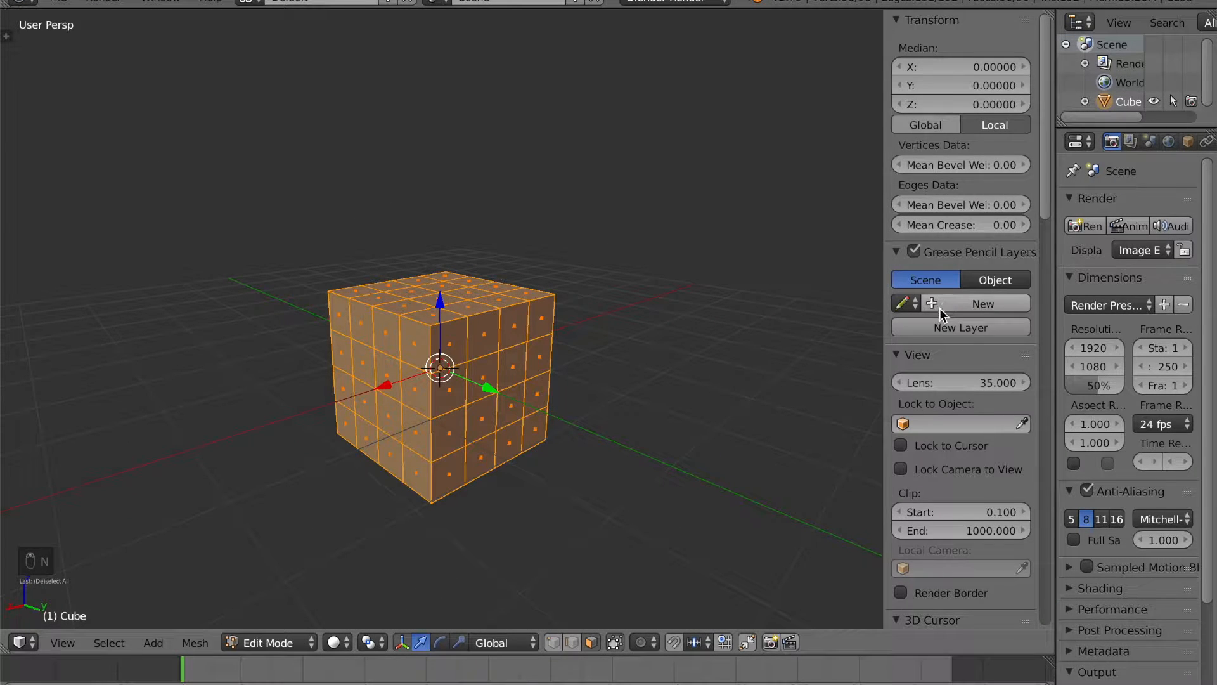
{"action": "scroll", "coordinate": [940, 308], "scroll_direction": "down", "scroll_amount": 5}
{"action": "scroll", "coordinate": [940, 308], "scroll_direction": "down", "scroll_amount": 6}
{"action": "scroll", "coordinate": [938, 311], "scroll_direction": "up", "scroll_amount": 10}
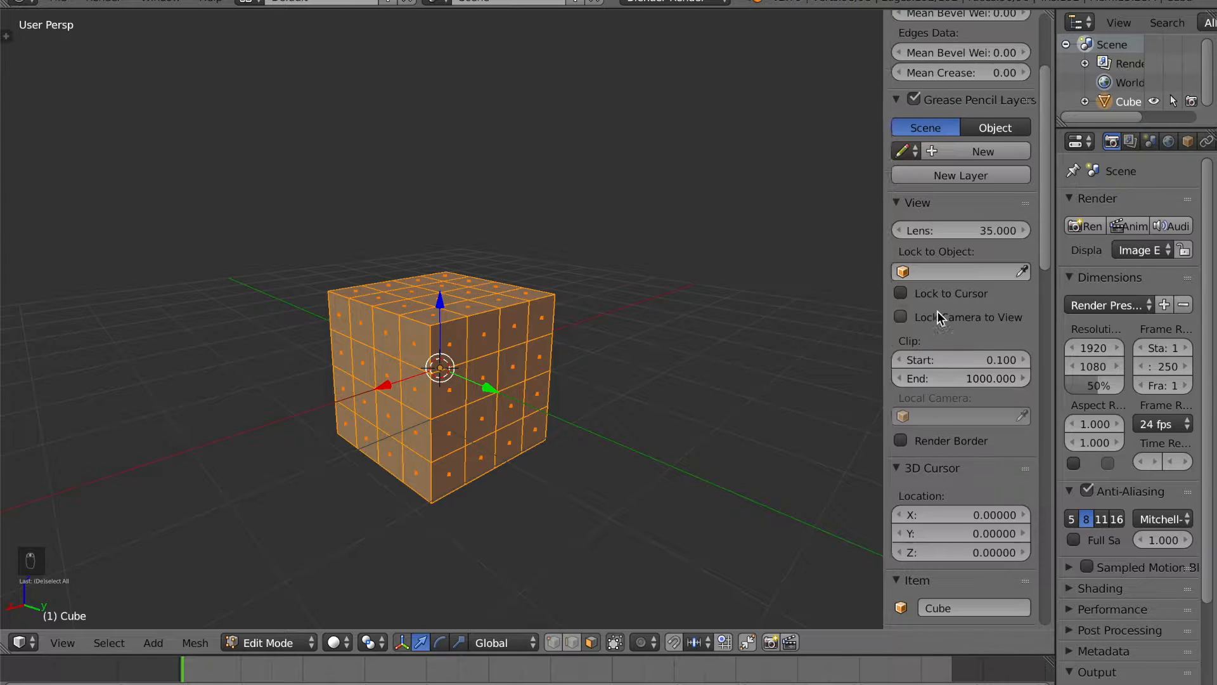
{"action": "scroll", "coordinate": [926, 312], "scroll_direction": "up", "scroll_amount": 2}
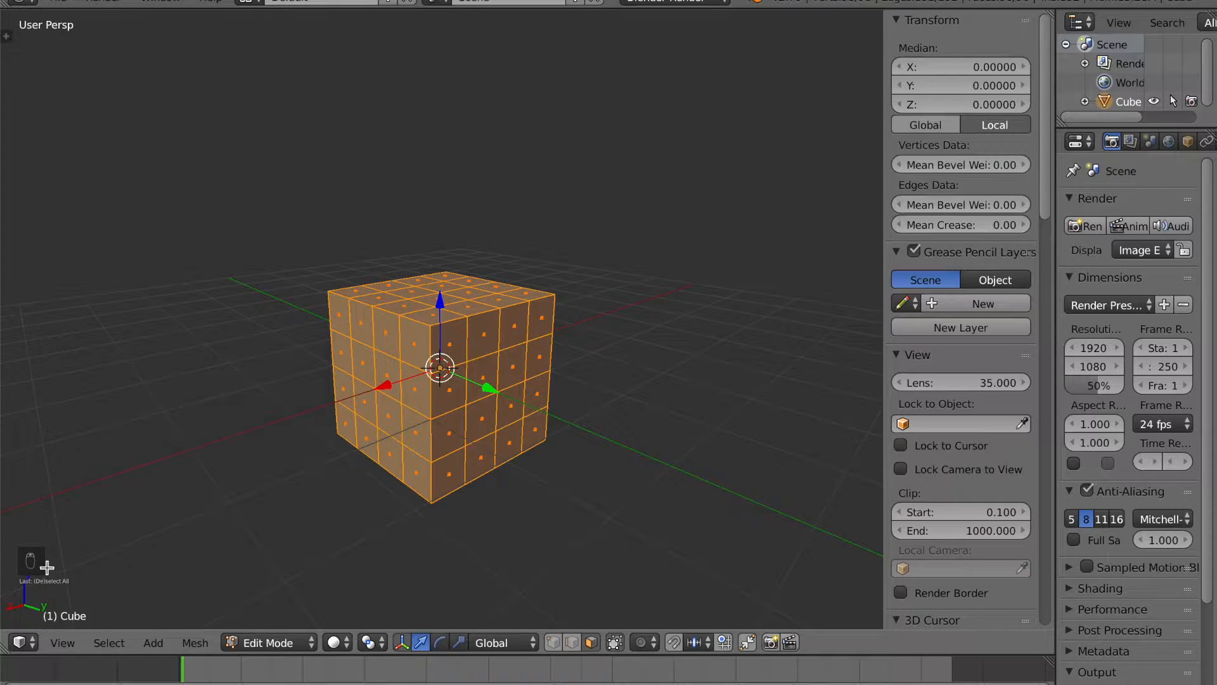
{"action": "scroll", "coordinate": [936, 307], "scroll_direction": "down", "scroll_amount": 13}
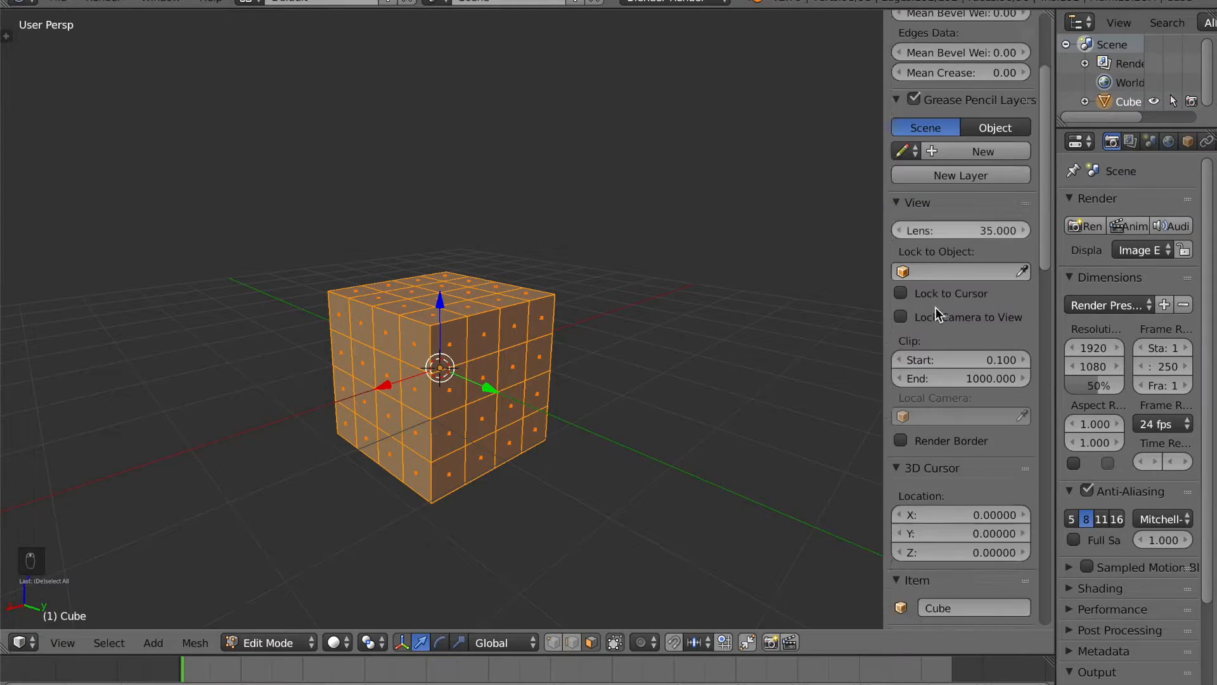
{"action": "scroll", "coordinate": [934, 307], "scroll_direction": "down", "scroll_amount": 18}
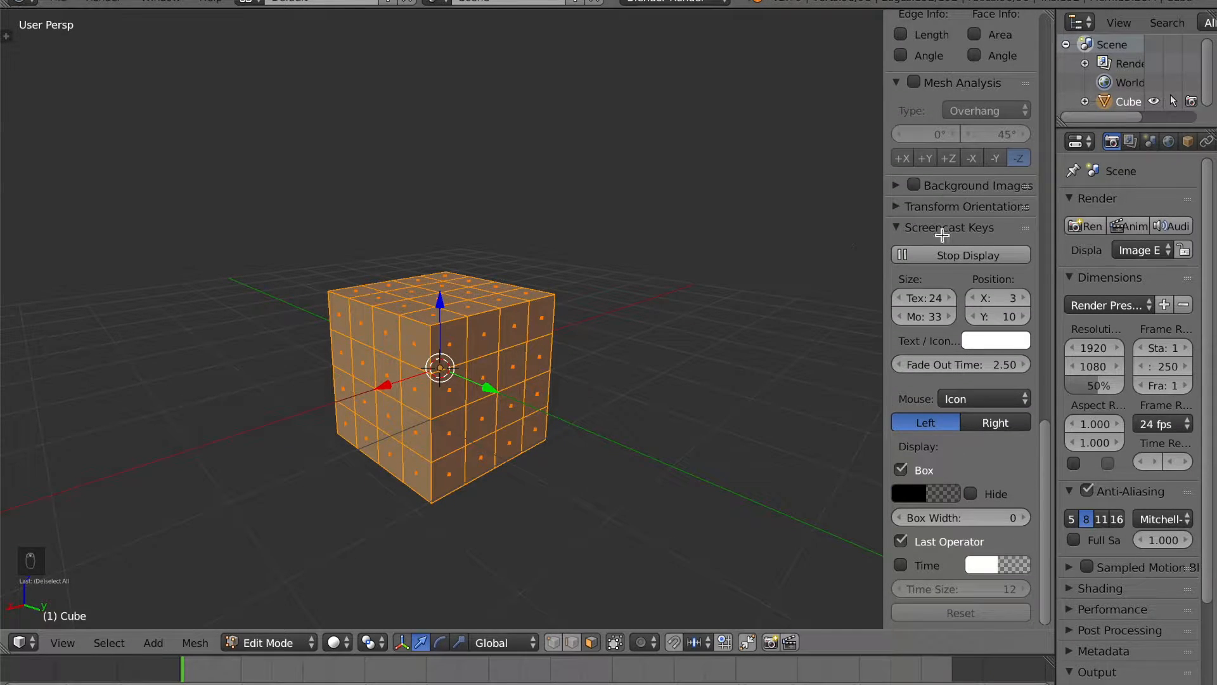
{"action": "left_click_drag", "start_coordinate": [1046, 470], "coordinate": [1078, 51]}
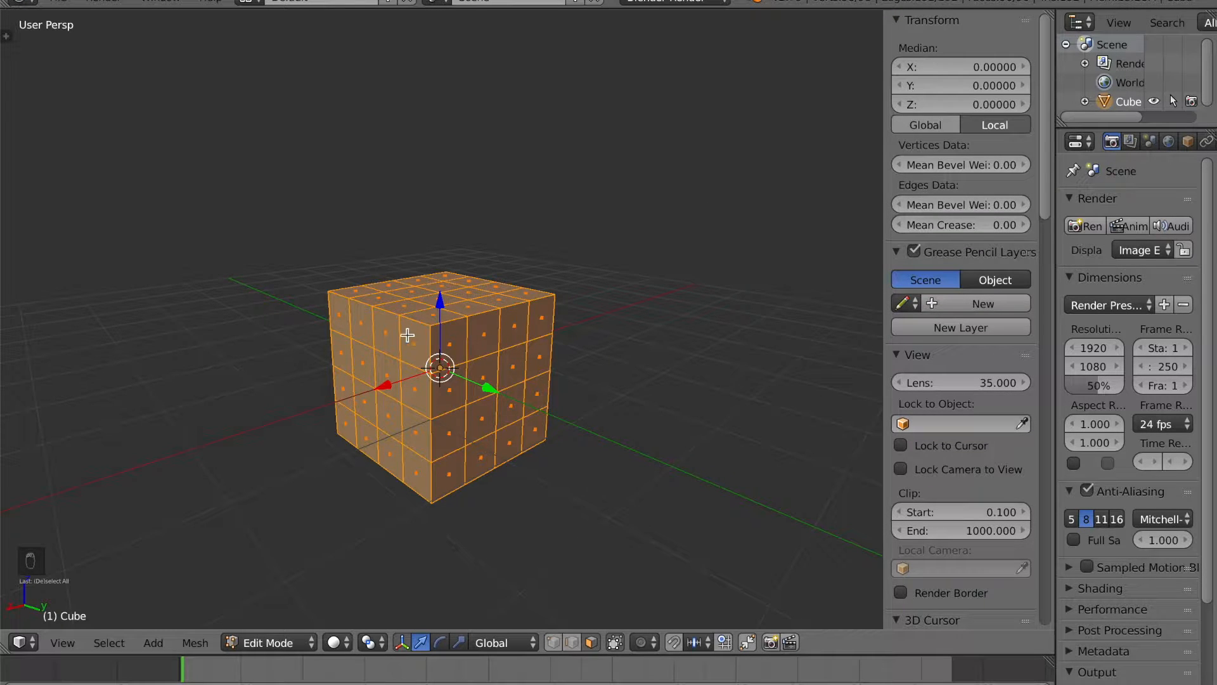
{"action": "key", "text": "n"}
{"action": "key", "text": "t"}
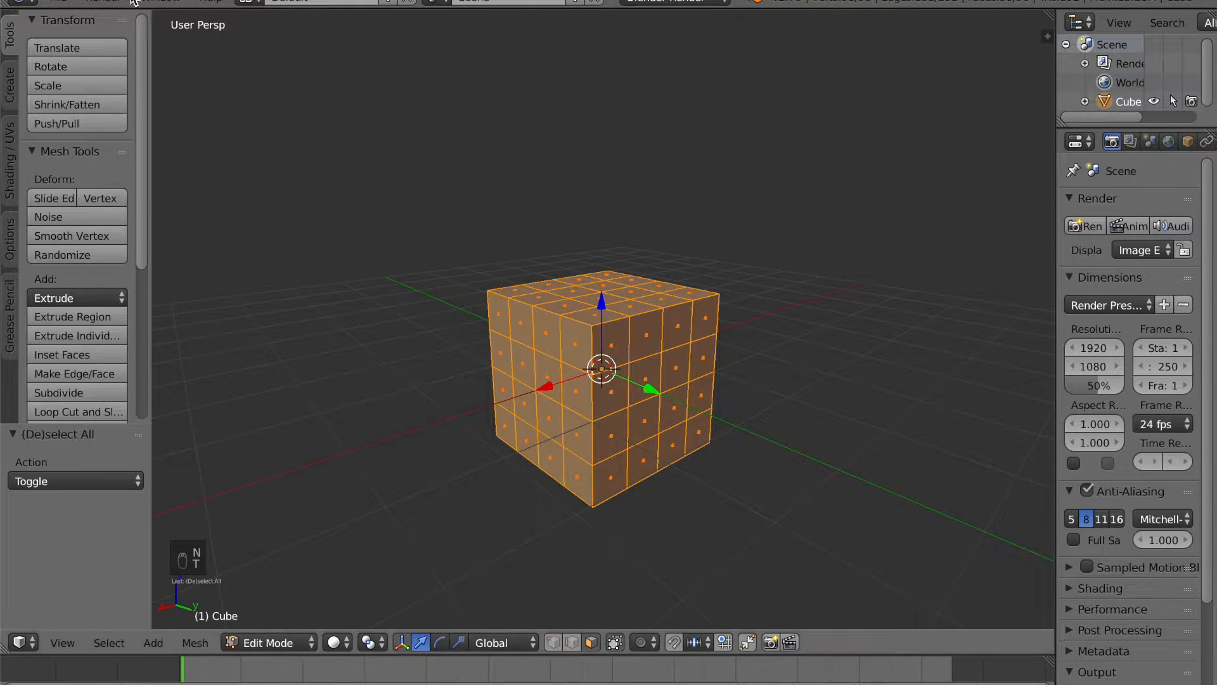
- Return to Object Mode and delete the subdivided cube
{"action": "key", "text": "Tab"}
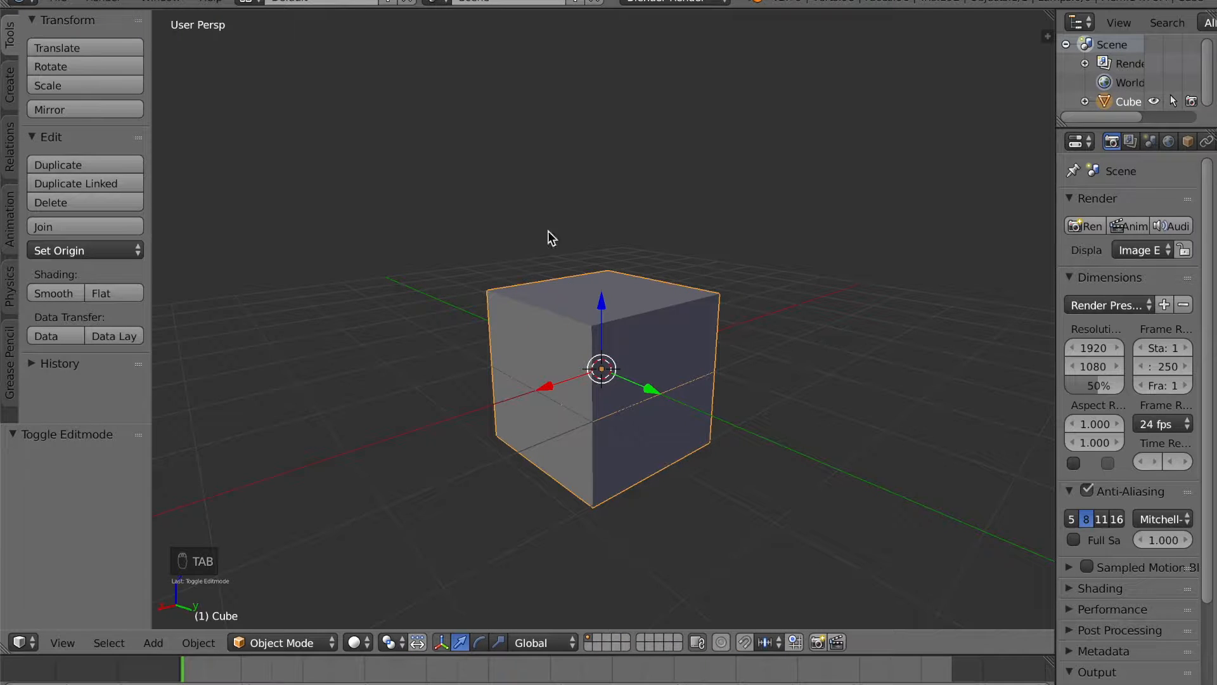
{"action": "key", "text": "x"}
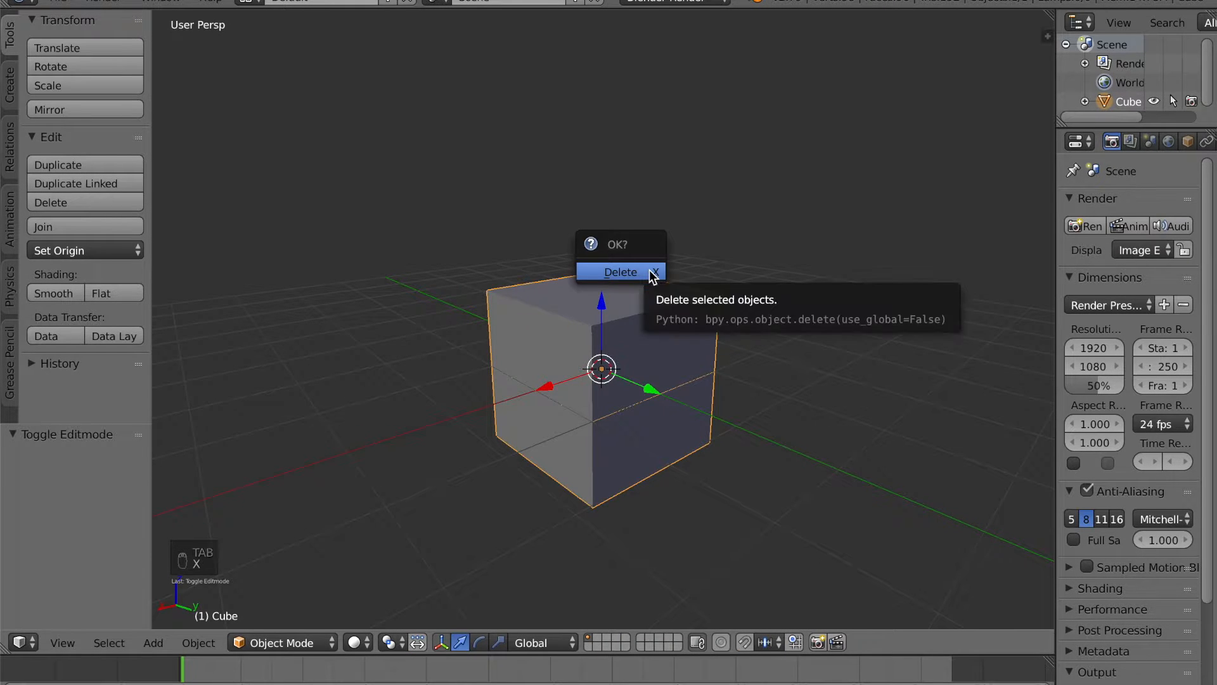
{"action": "left_click", "coordinate": [651, 272]}
{"action": "key", "text": "shift+a"}
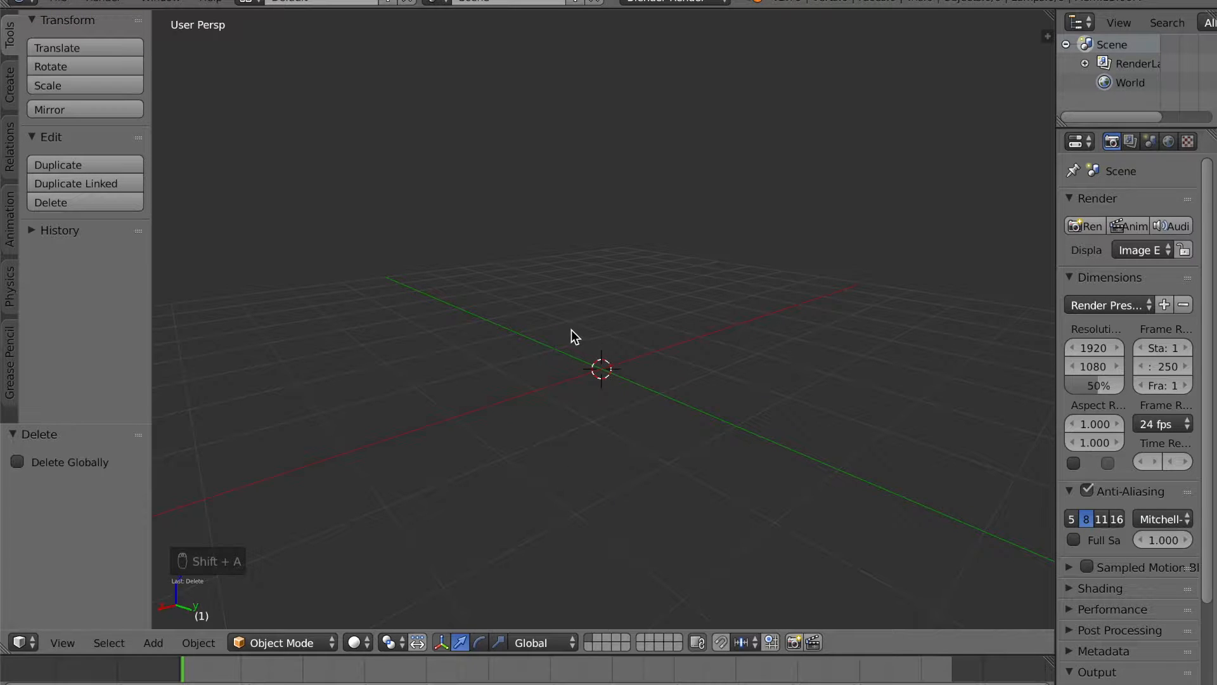
{"action": "key", "text": "shift+s"}
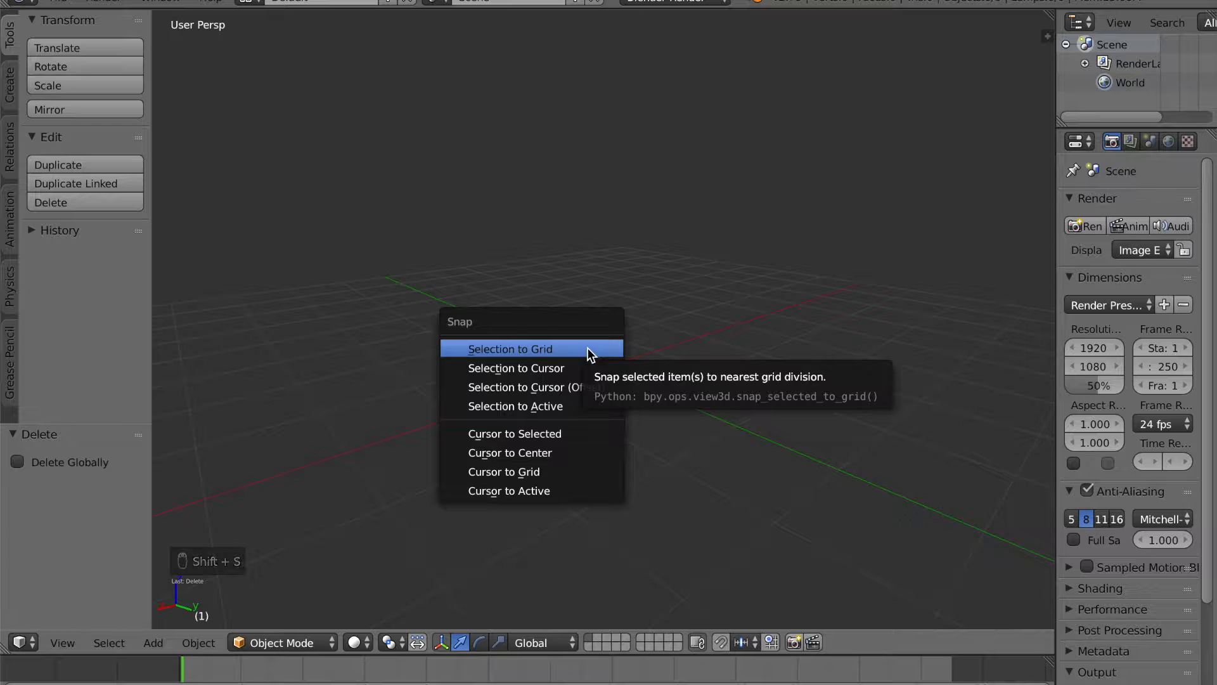
{"action": "key", "text": "Escape"}
- Place the 3D cursor away from the origin, at about X -6.6, Y 4.0, Z -2.6, and add a mesh cube there
{"action": "middle_click_drag", "start_coordinate": [558, 368], "coordinate": [585, 381]}
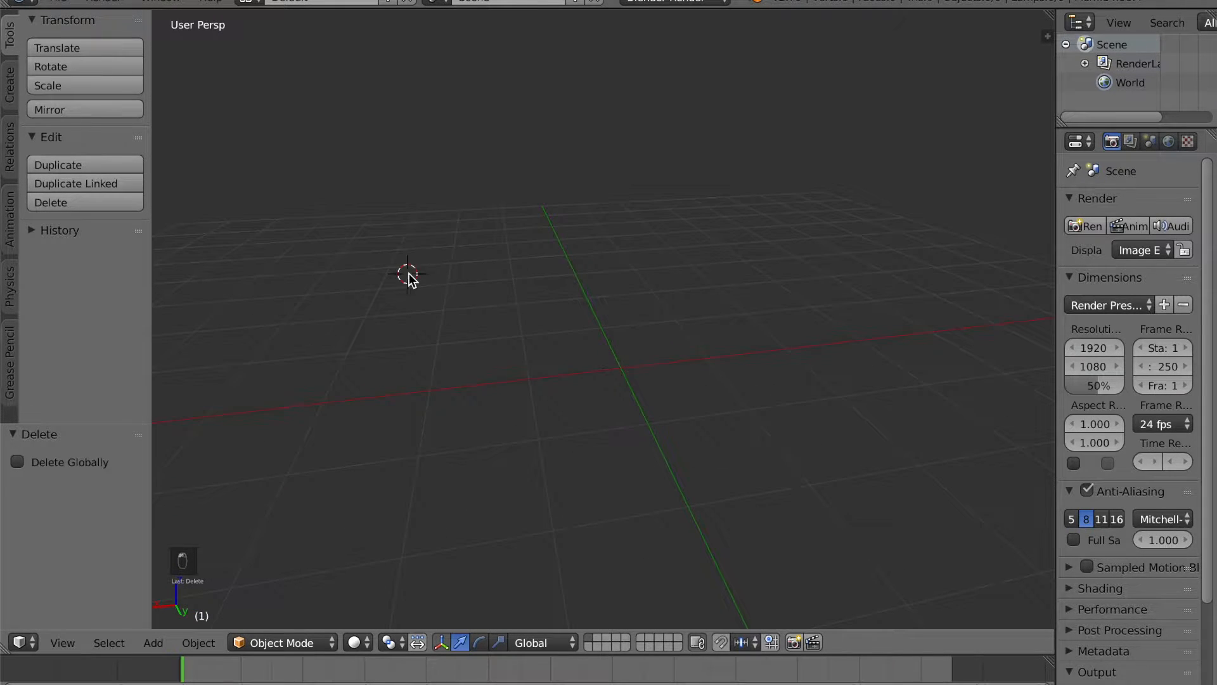
{"action": "scroll", "coordinate": [497, 430], "scroll_direction": "down", "scroll_amount": 8}
{"action": "middle_click_drag", "start_coordinate": [519, 364], "coordinate": [523, 400]}
{"action": "key", "text": "shift+a"}
{"action": "mouse_move", "coordinate": [729, 399]}
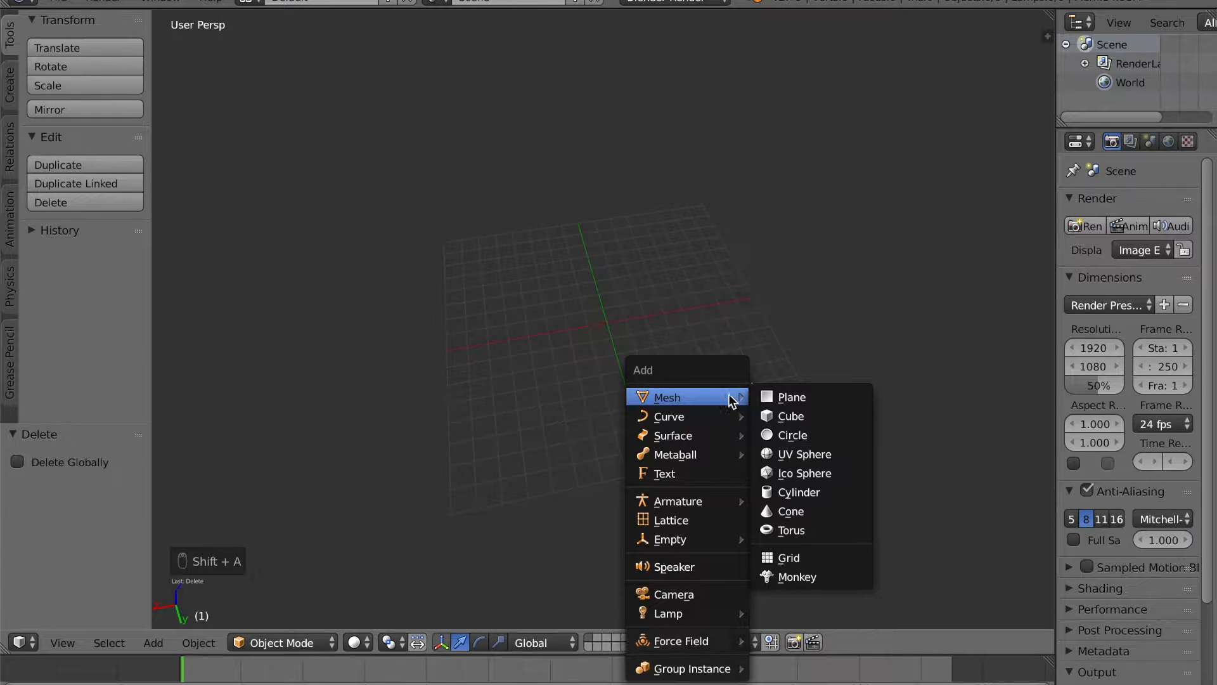
{"action": "left_click", "coordinate": [800, 412]}
{"action": "middle_click_drag", "start_coordinate": [702, 429], "coordinate": [681, 391]}
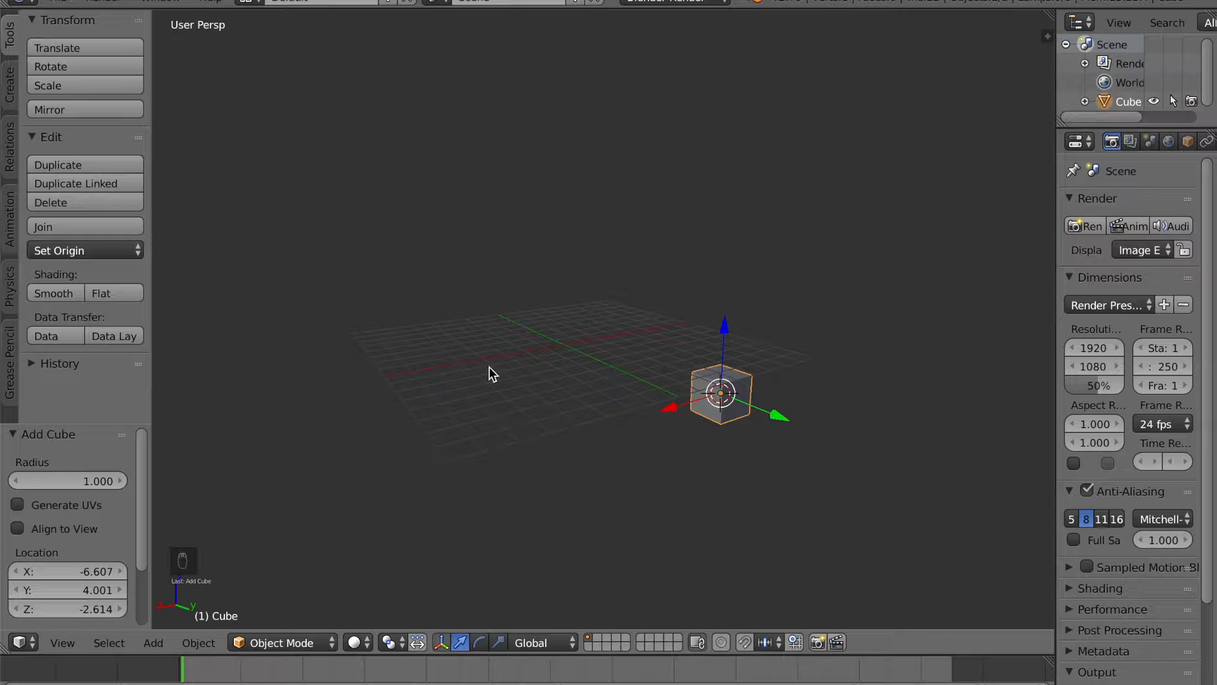
- Delete the off-center cube and snap the 3D cursor to the center of the scene
{"action": "key", "text": "x"}
{"action": "left_click", "coordinate": [580, 386]}
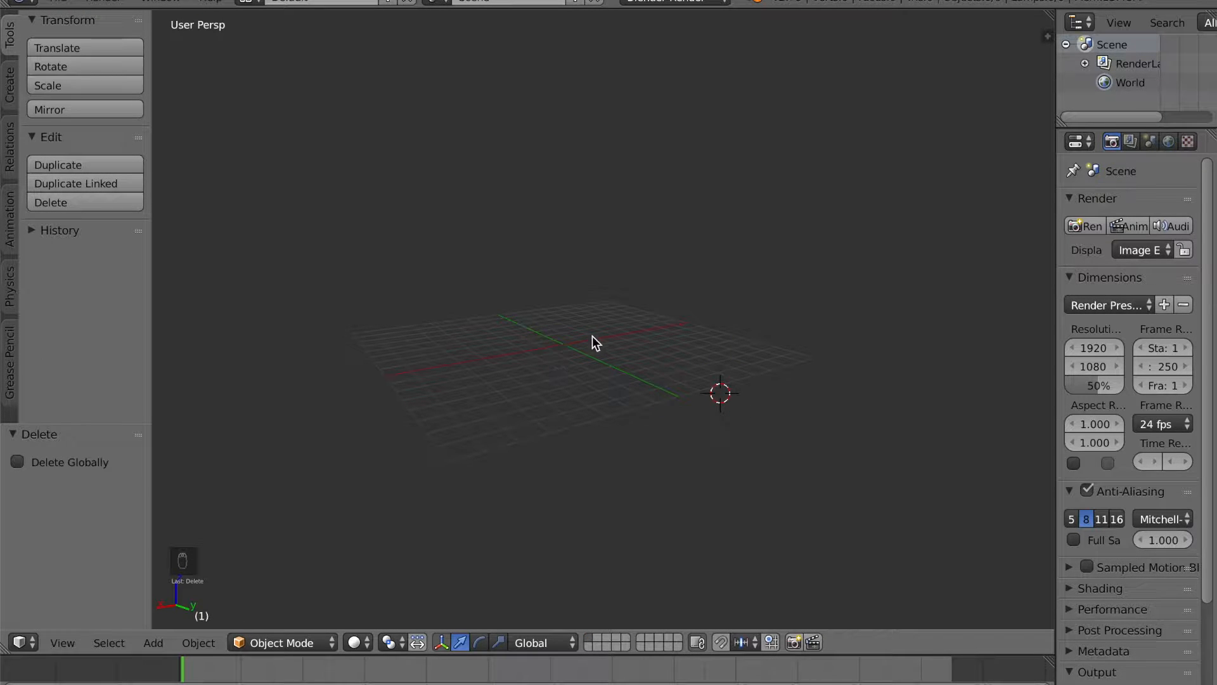
{"action": "key", "text": "shift+s"}
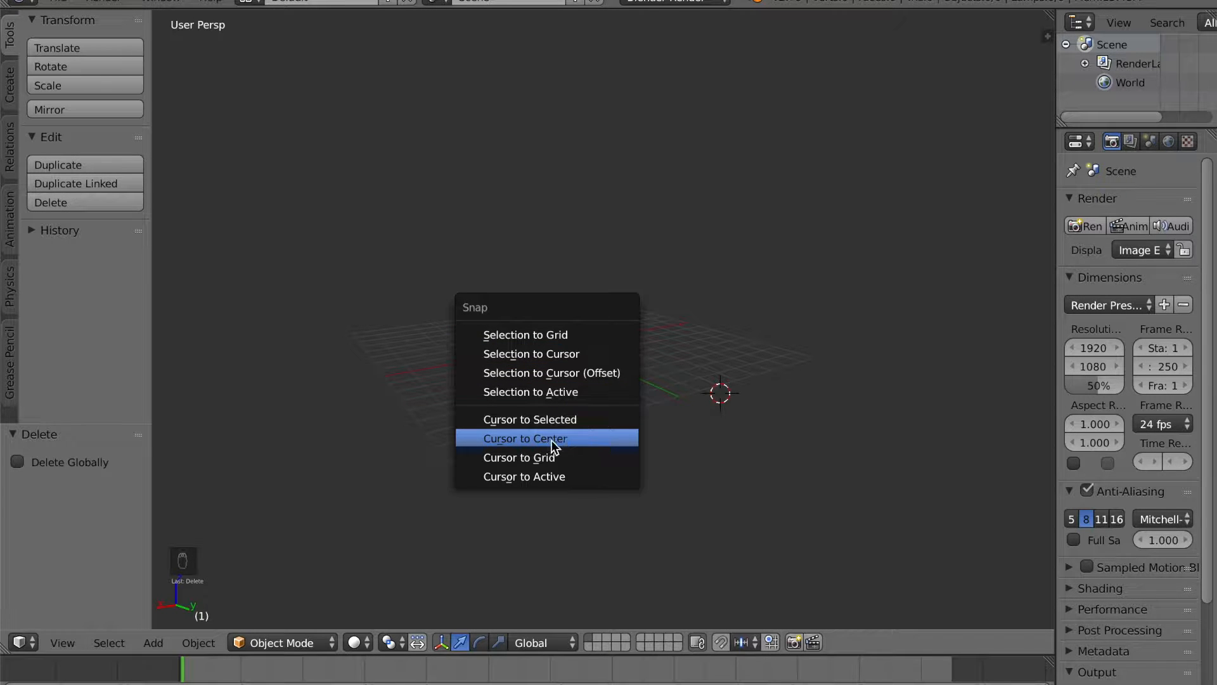
{"action": "left_click", "coordinate": [584, 439]}
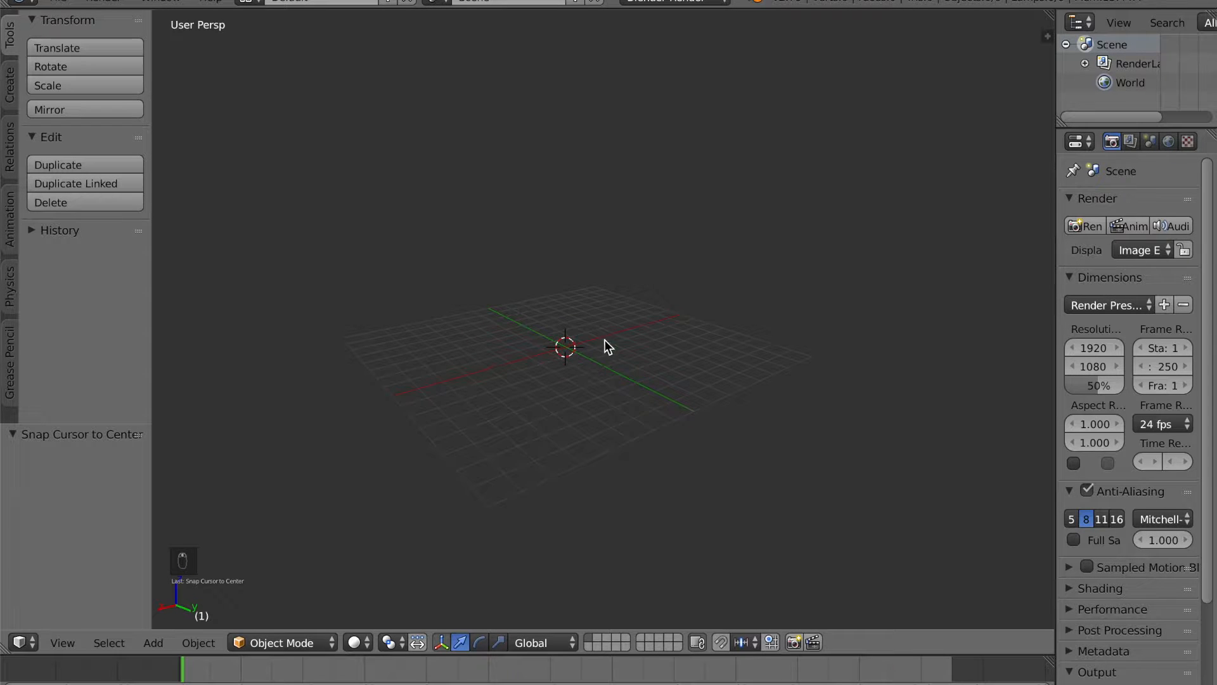
- Add a mesh cube at the centered 3D cursor and move it freely by about X -7.8, Y 4.6, Z 3.9
{"action": "key", "text": "shift+a"}
{"action": "left_click", "coordinate": [666, 349]}
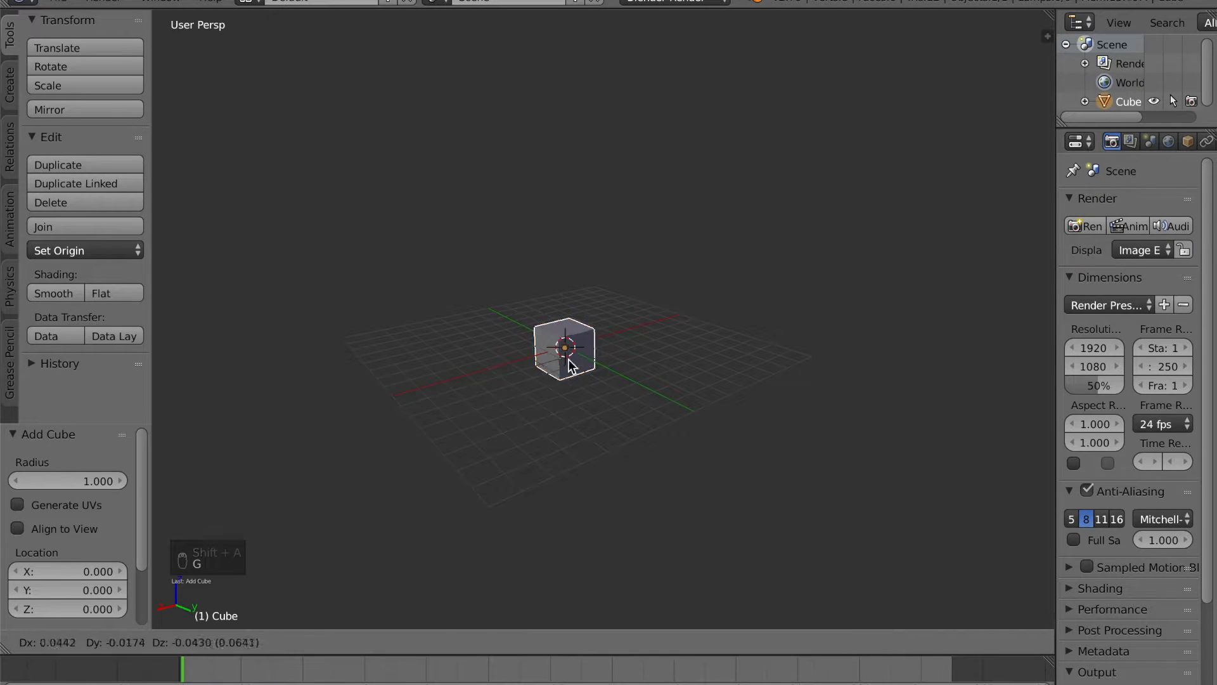
{"action": "key", "text": "g"}
{"action": "left_click", "coordinate": [734, 285]}
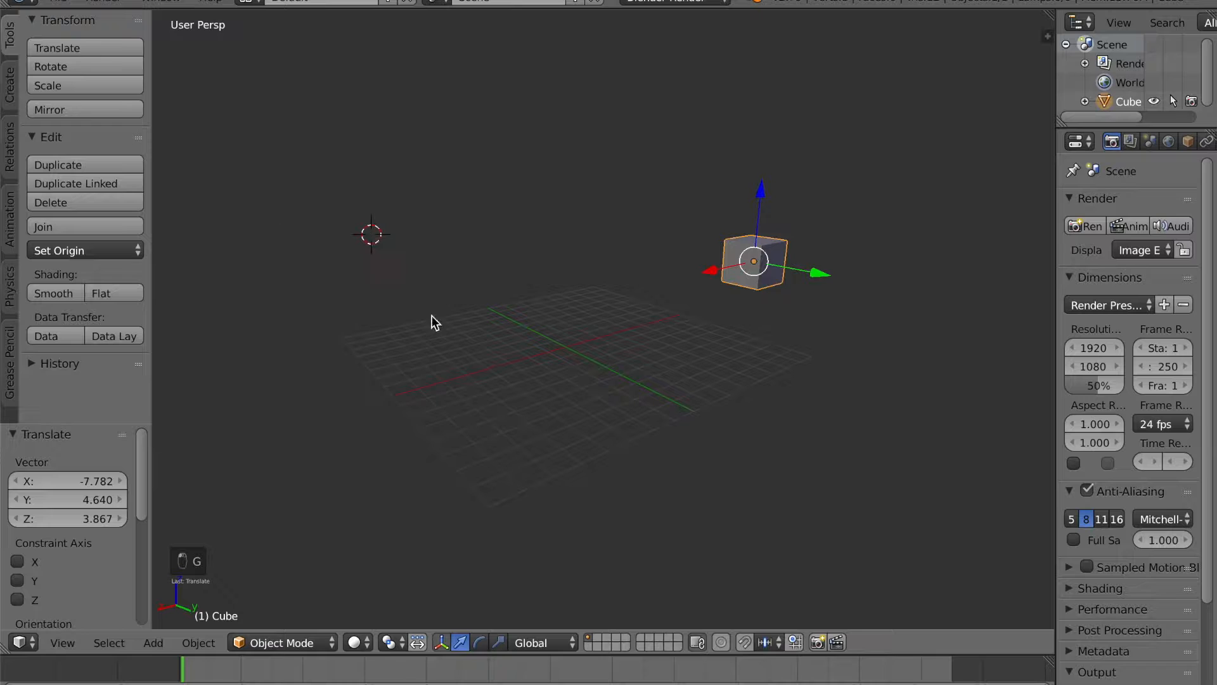
- Snap the 3D cursor to the center, then snap the selected cube to the cursor
{"action": "key", "text": "shift+s"}
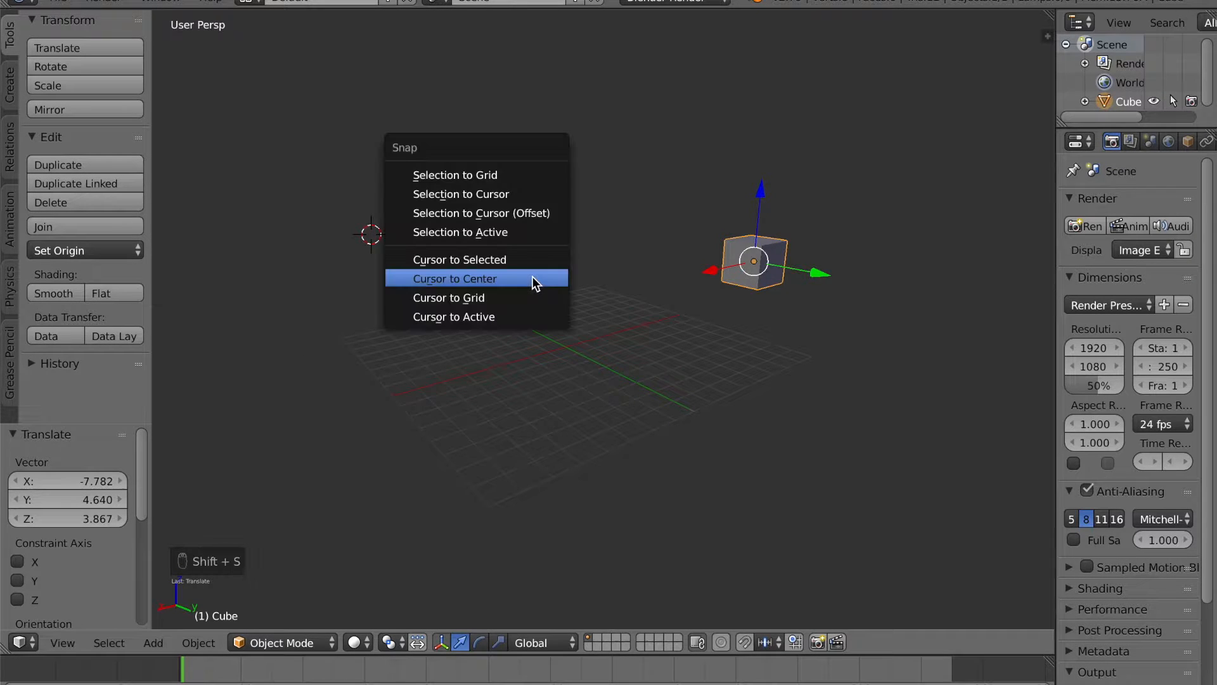
{"action": "left_click", "coordinate": [519, 278]}
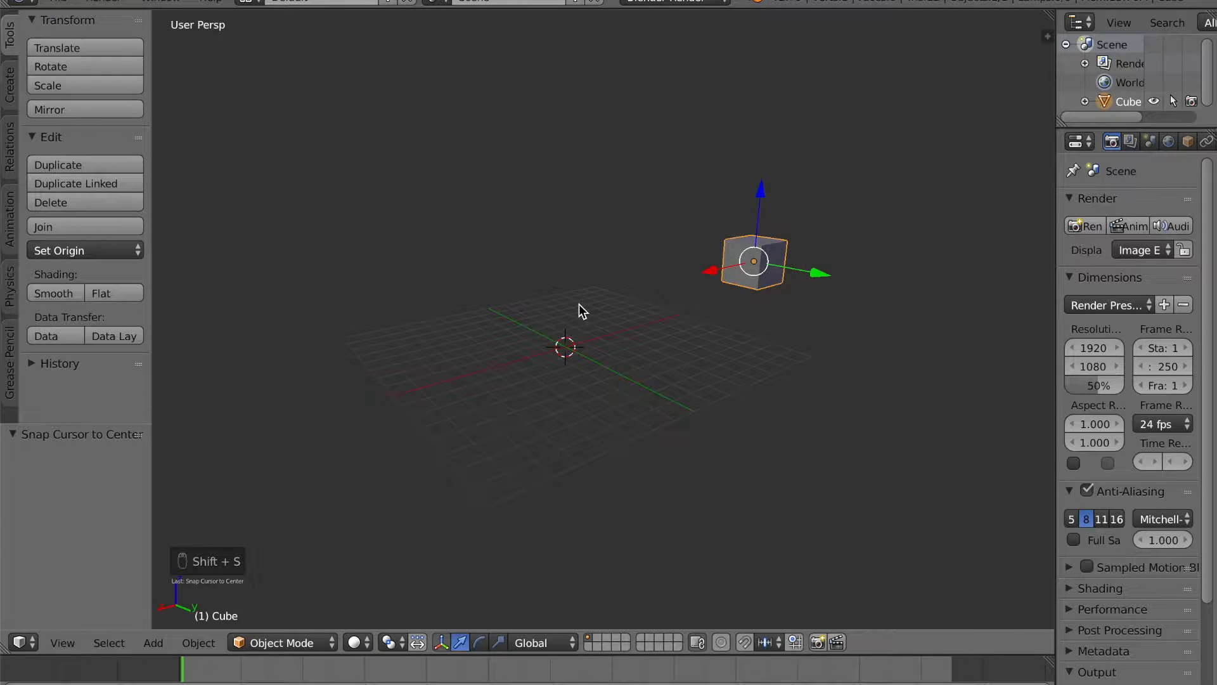
{"action": "key", "text": "shift+s"}
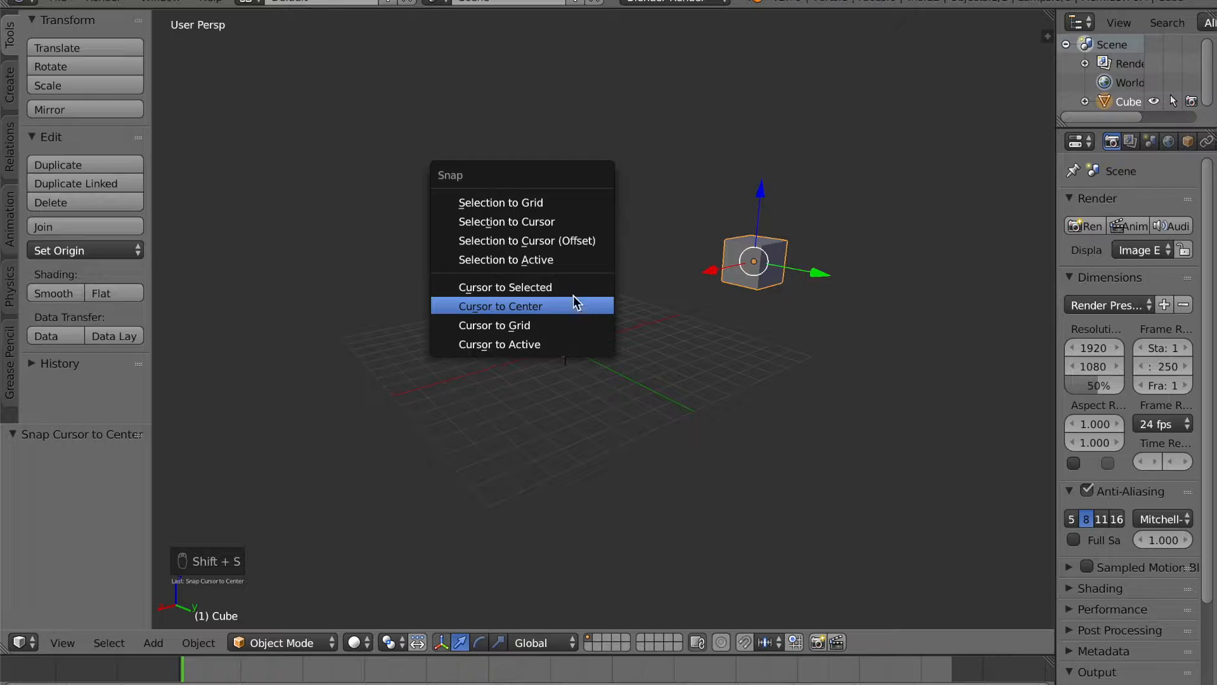
{"action": "left_click", "coordinate": [561, 220]}
- Duplicate the centered cube and place the copy freely behind and above the original
{"action": "middle_click_drag", "start_coordinate": [599, 323], "coordinate": [592, 326]}
{"action": "scroll", "coordinate": [597, 319], "scroll_direction": "up", "scroll_amount": 2}
{"action": "middle_click_drag", "start_coordinate": [559, 379], "coordinate": [580, 359]}
{"action": "key", "text": "shift+d"}
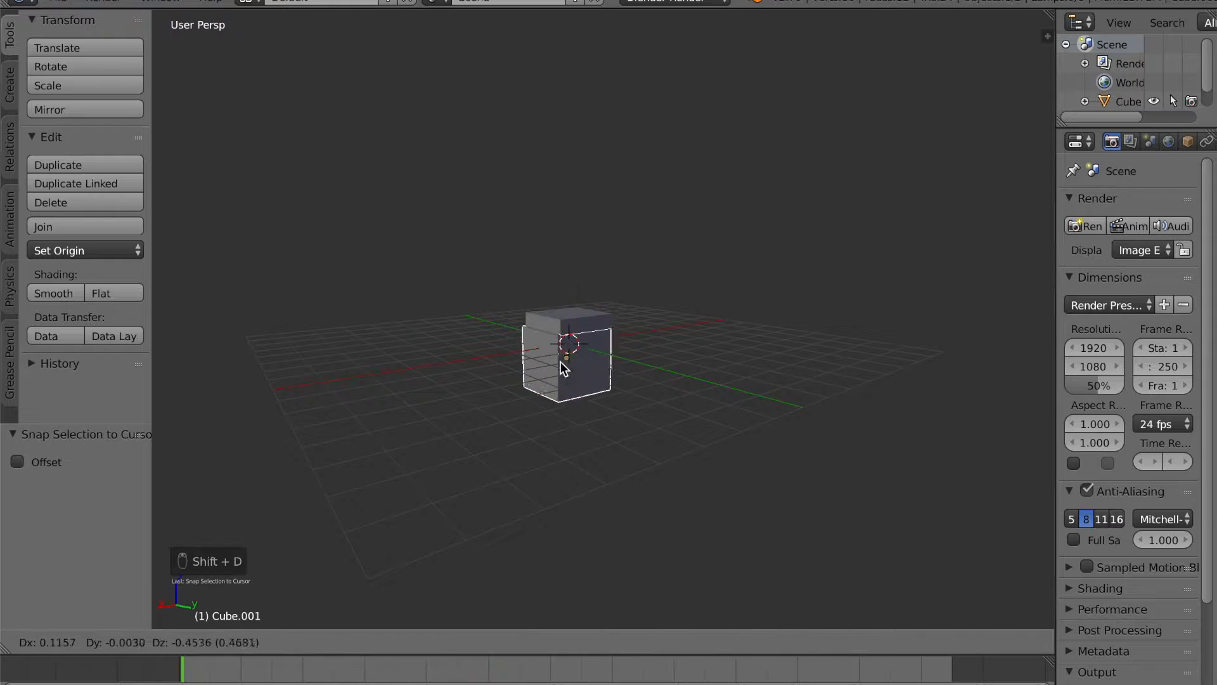
{"action": "left_click", "coordinate": [685, 285]}
- In Edit Mode, duplicate one side face of the copied cube and move it outward by about X -1.6, Y 1.1, Z 0.5
{"action": "key", "text": "Tab"}
{"action": "middle_click_drag", "start_coordinate": [696, 318], "coordinate": [669, 341]}
{"action": "right_click_drag", "start_coordinate": [692, 315], "coordinate": [727, 331]}
{"action": "key", "text": "shift+d"}
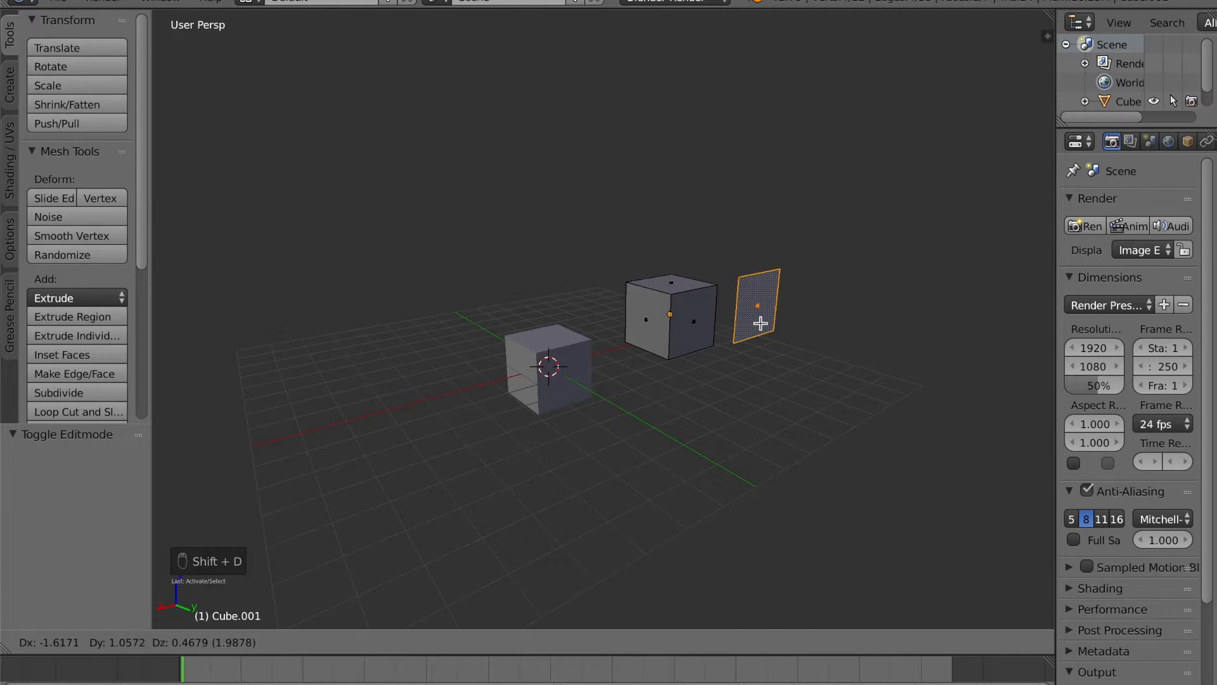
{"action": "left_click", "coordinate": [760, 319]}
{"action": "middle_click_drag", "start_coordinate": [692, 325], "coordinate": [698, 350]}
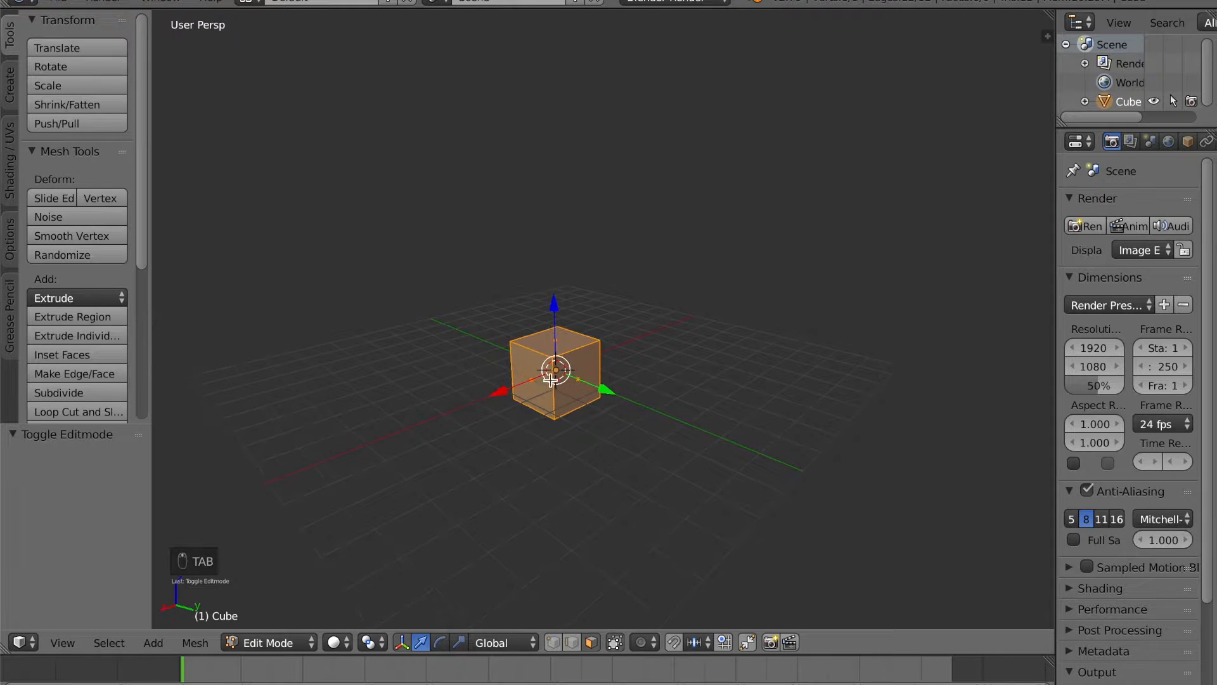
- Knife-cut the cube's top face diagonally from about the middle of one edge to a corner on the opposite edge
{"action": "scroll", "coordinate": [575, 406], "scroll_direction": "up", "scroll_amount": 3}
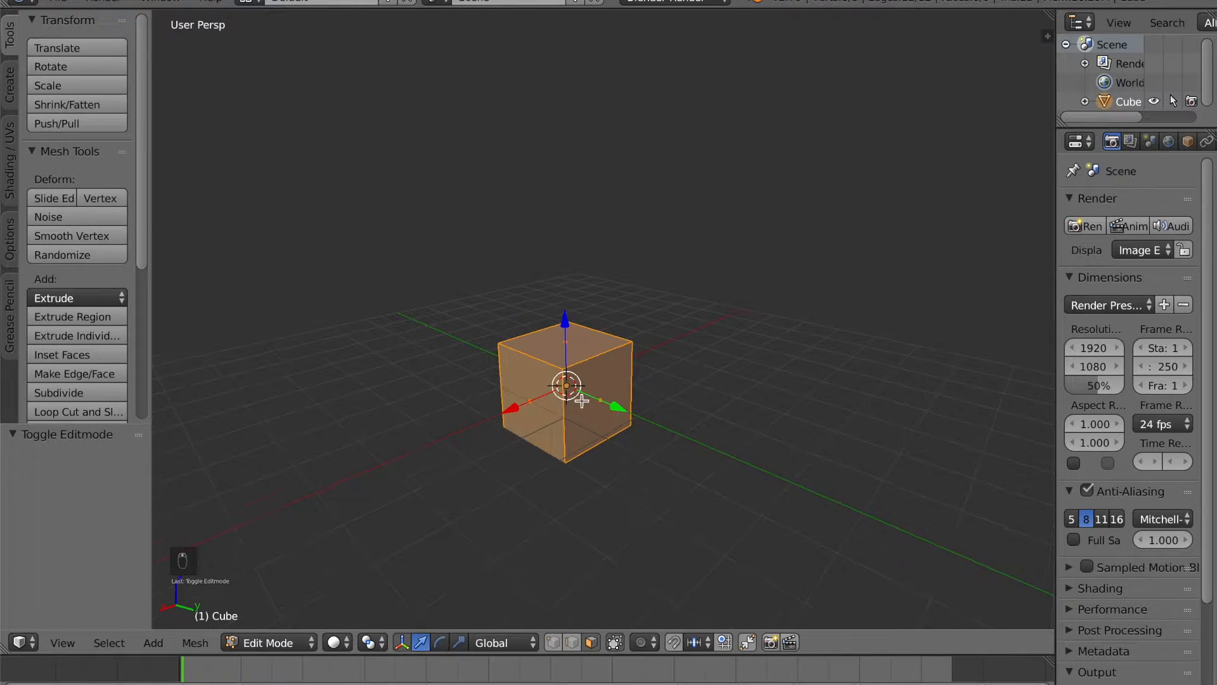
{"action": "mouse_move", "coordinate": [555, 412]}
{"action": "middle_mouse_down", "text": "shift"}
{"action": "mouse_move", "coordinate": [582, 399]}
{"action": "mouse_move", "coordinate": [575, 416]}
{"action": "mouse_move", "coordinate": [565, 399]}
{"action": "mouse_move", "coordinate": [563, 409]}
{"action": "middle_mouse_up", "text": "shift"}
{"action": "scroll", "coordinate": [565, 400], "scroll_direction": "up", "scroll_amount": 1}
{"action": "scroll", "coordinate": [565, 399], "scroll_direction": "up", "scroll_amount": 1}
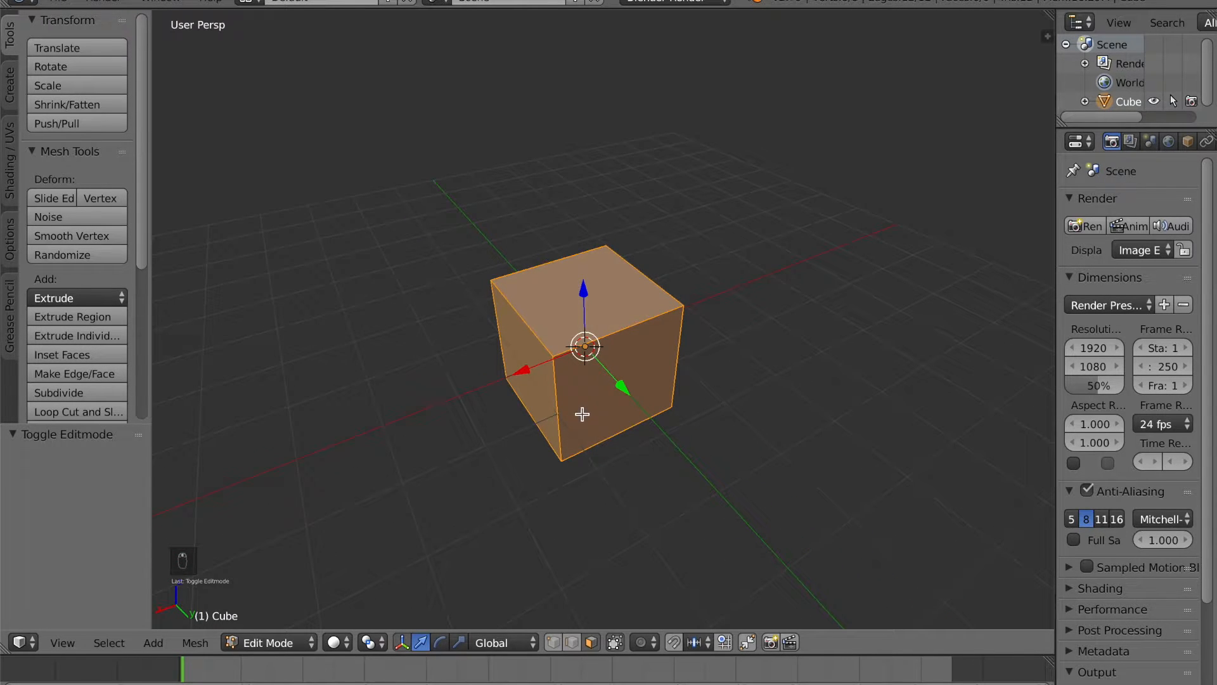
{"action": "key", "text": "k"}
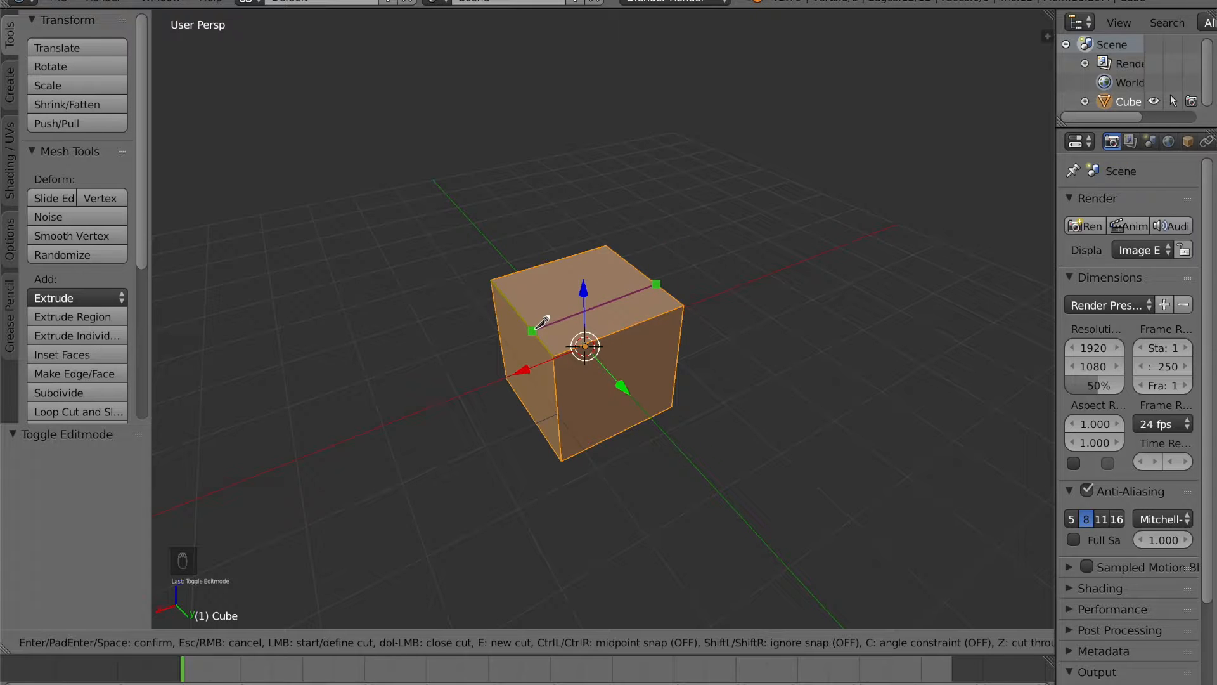
{"action": "left_click", "coordinate": [496, 278]}
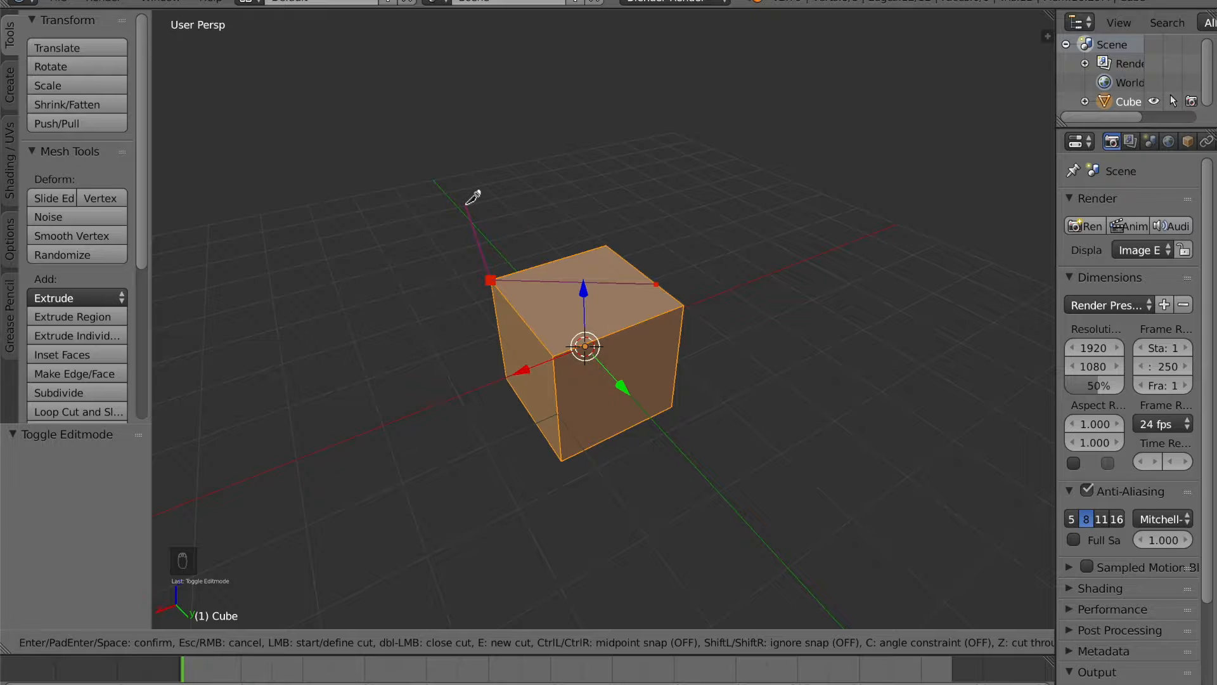
{"action": "key", "text": "Return"}
{"action": "middle_click_drag", "start_coordinate": [523, 267], "coordinate": [616, 331]}
{"action": "middle_click_drag", "start_coordinate": [630, 378], "coordinate": [583, 338]}
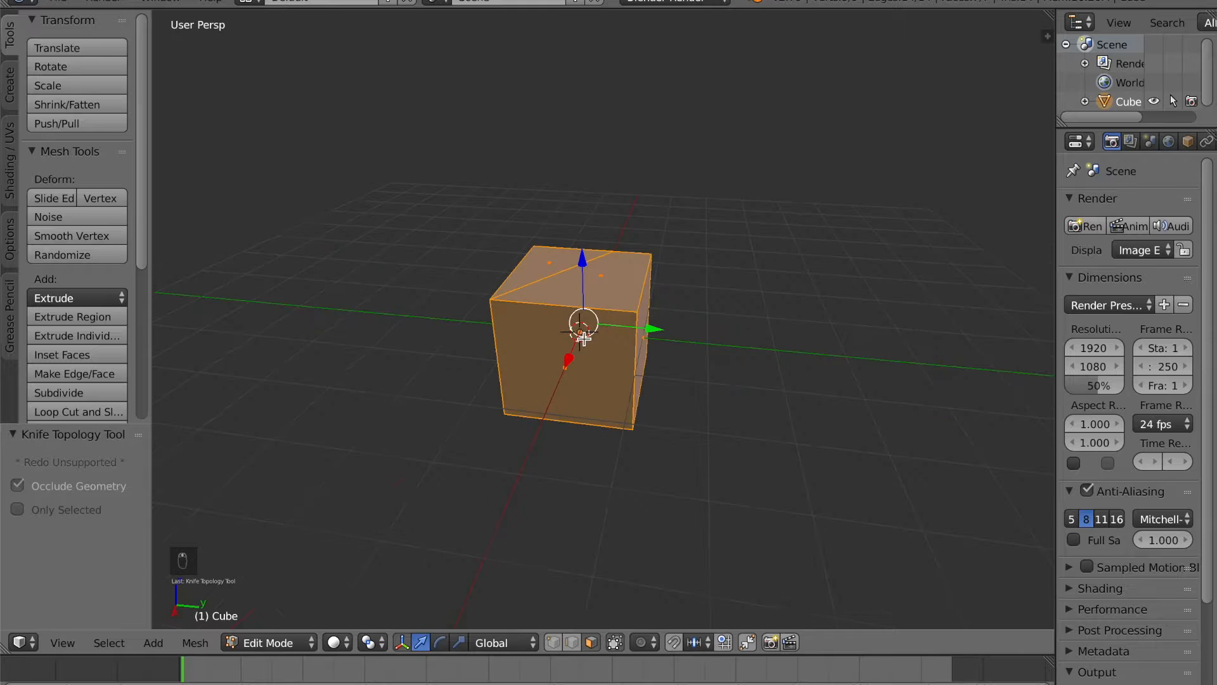
- Raise the triangular part of the cut top face along the Z axis, then return to Object Mode
{"action": "right_click", "coordinate": [568, 258]}
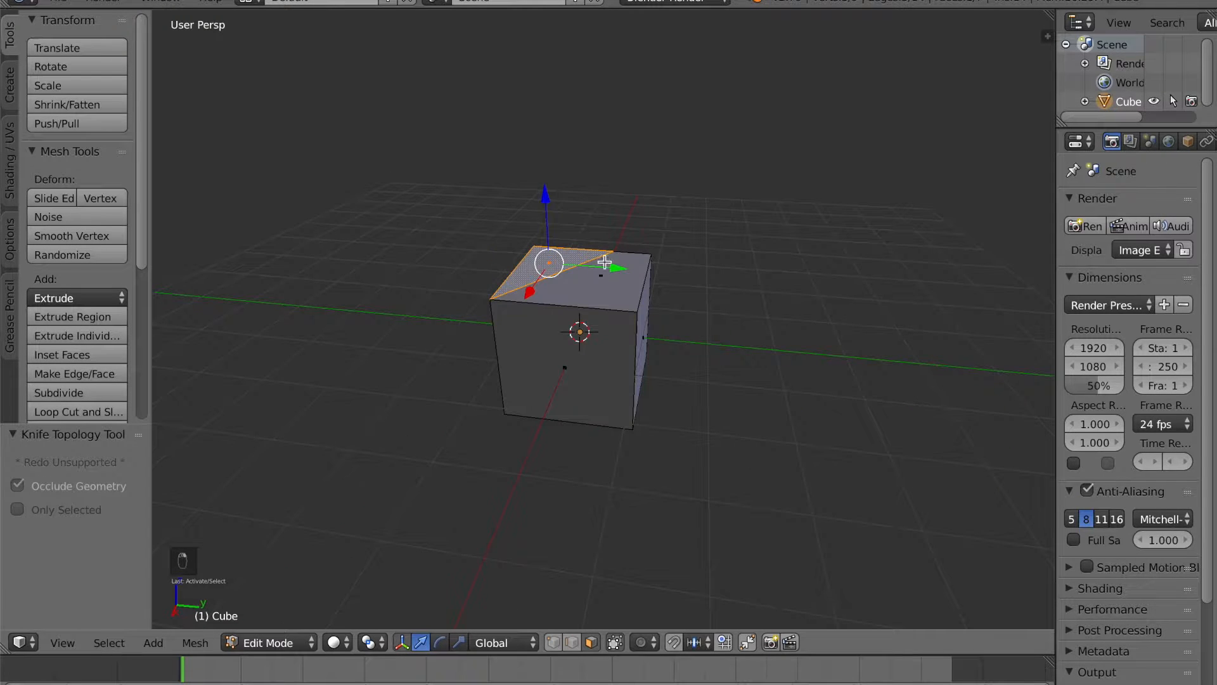
{"action": "right_click", "coordinate": [605, 261]}
{"action": "right_click", "coordinate": [568, 342]}
{"action": "right_click", "coordinate": [543, 261]}
{"action": "left_click_drag", "start_coordinate": [543, 197], "coordinate": [534, 147]}
{"action": "key", "text": "Tab"}
{"action": "middle_click_drag", "start_coordinate": [574, 242], "coordinate": [602, 337]}
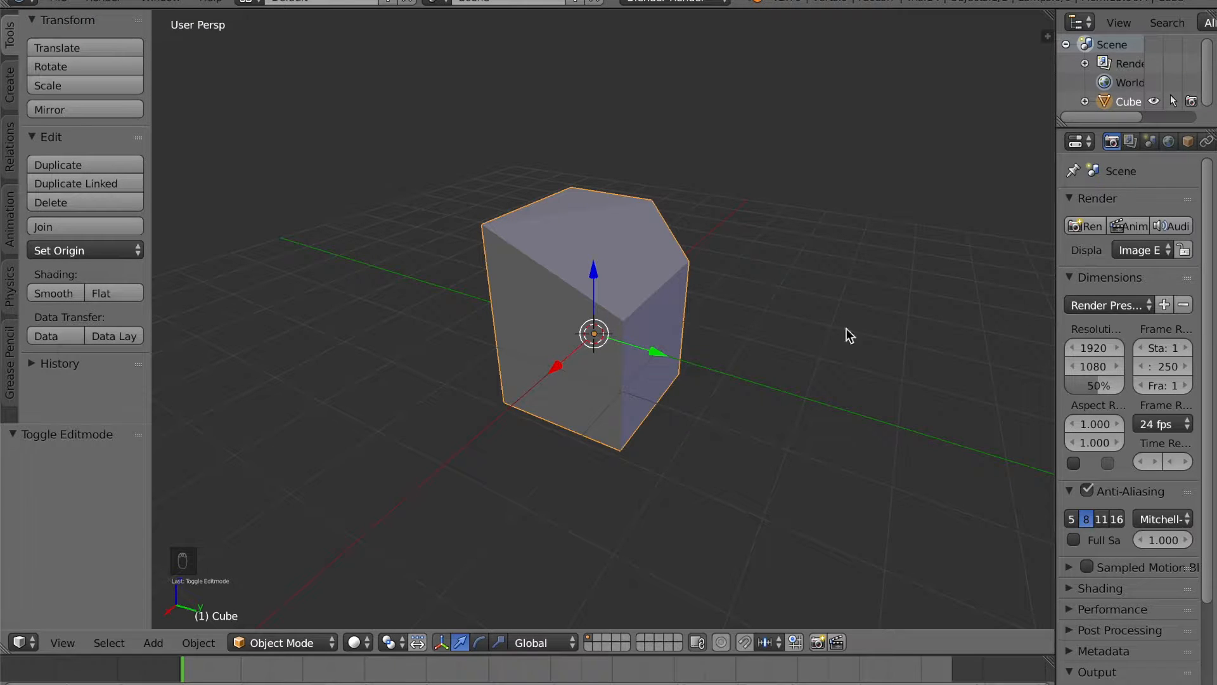
- Copy and paste the reshaped cube, then move the pasted copy about 2.565 along the Y axis
{"action": "key", "text": "ctrl+c"}
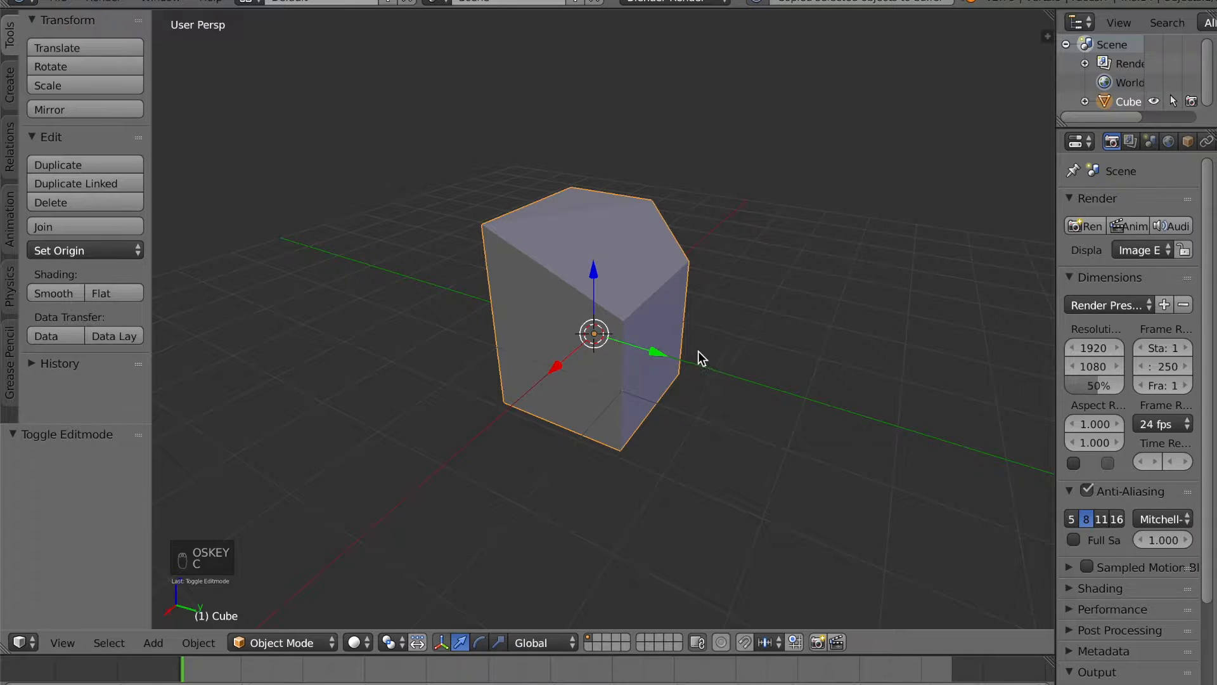
{"action": "key", "text": "ctrl+v"}
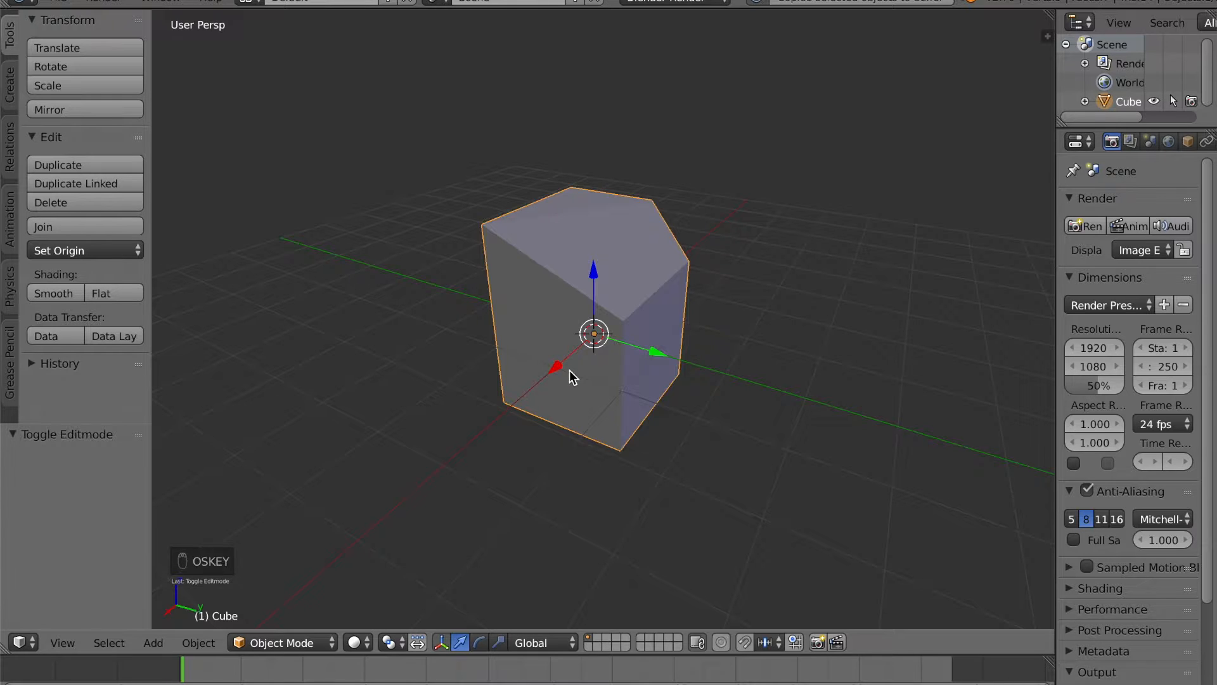
{"action": "left_click_drag", "start_coordinate": [655, 357], "coordinate": [812, 426]}
{"action": "middle_click_drag", "start_coordinate": [812, 426], "coordinate": [766, 399]}
- Move the original cube in the negative Y direction, then duplicate it with an offset of about X -1.096, Y 2.094, Z 0.705
{"action": "right_click", "coordinate": [643, 345]}
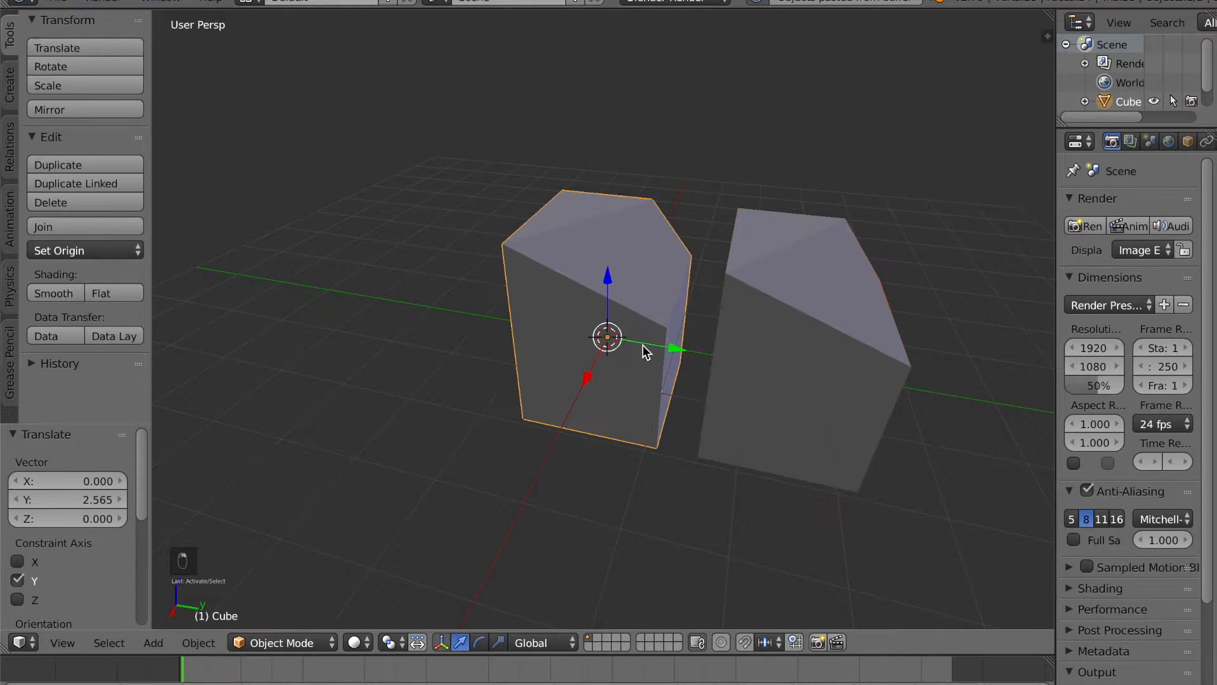
{"action": "left_click_drag", "start_coordinate": [649, 347], "coordinate": [475, 320]}
{"action": "key", "text": "shift+d"}
{"action": "left_click", "coordinate": [672, 254]}
{"action": "middle_click_drag", "start_coordinate": [544, 390], "coordinate": [506, 377]}
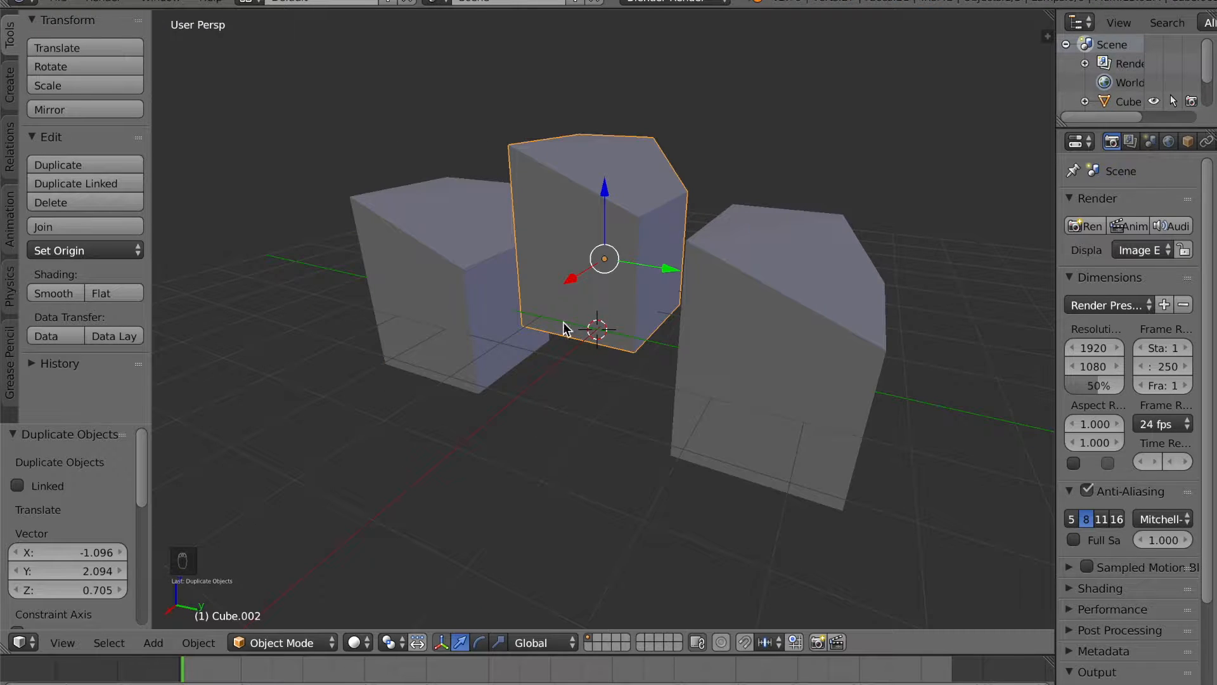
- Undo the duplication, both moves and the paste, back to the single reshaped cube at the center
{"action": "key", "text": "ctrl+z"}
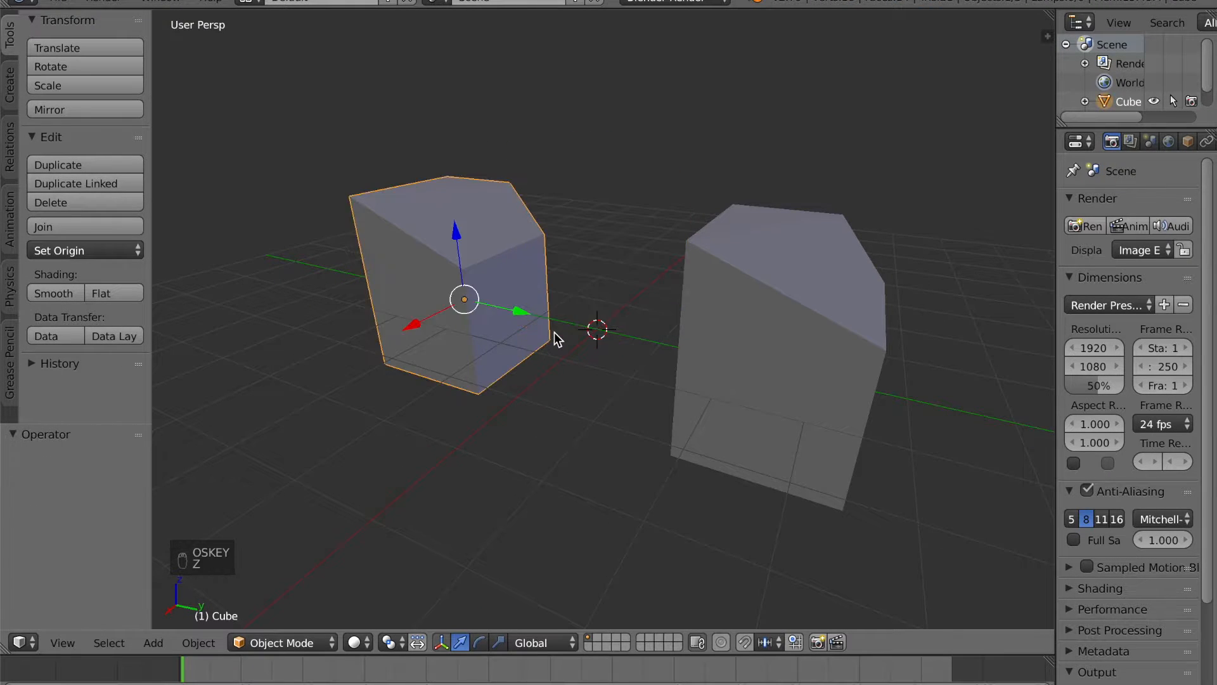
{"action": "key", "text": "ctrl+z"}
{"action": "key", "text": "ctrl+z"}
{"action": "key", "text": "ctrl+z"}
{"action": "key", "text": "ctrl+z"}
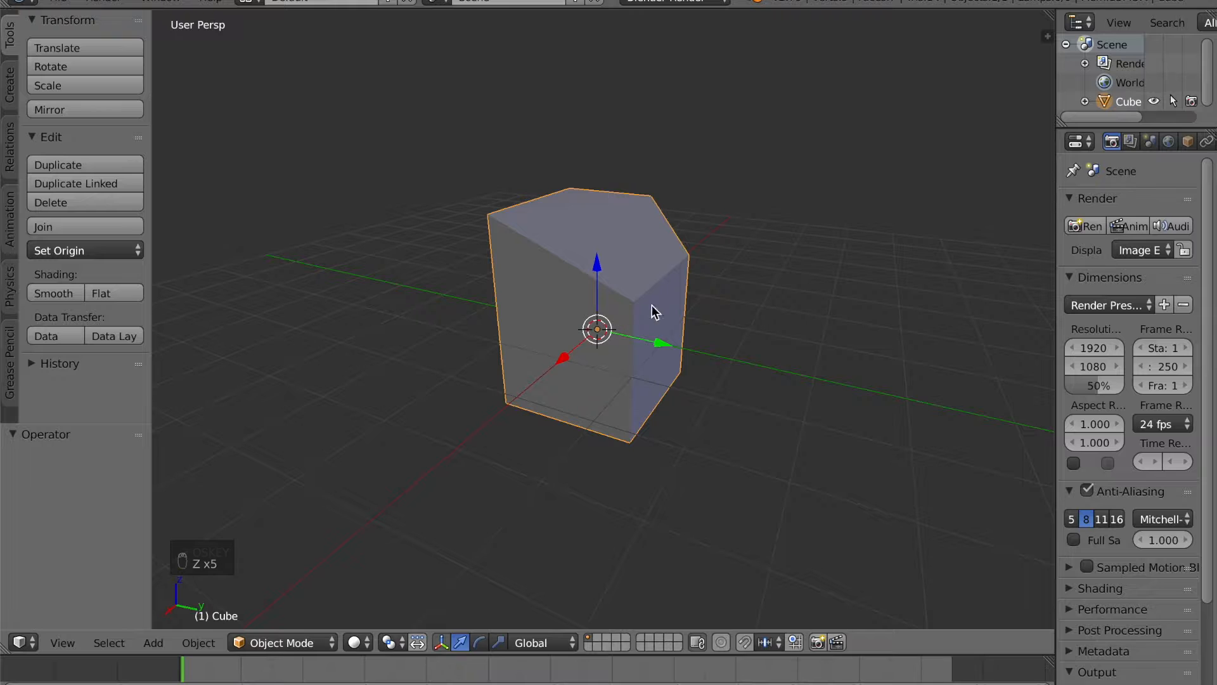
- In Edit Mode, add one horizontal loop cut around the reshaped cube and slide it toward the base
{"action": "scroll", "coordinate": [537, 371], "scroll_direction": "up", "scroll_amount": 1}
{"action": "scroll", "coordinate": [537, 371], "scroll_direction": "down", "scroll_amount": 1}
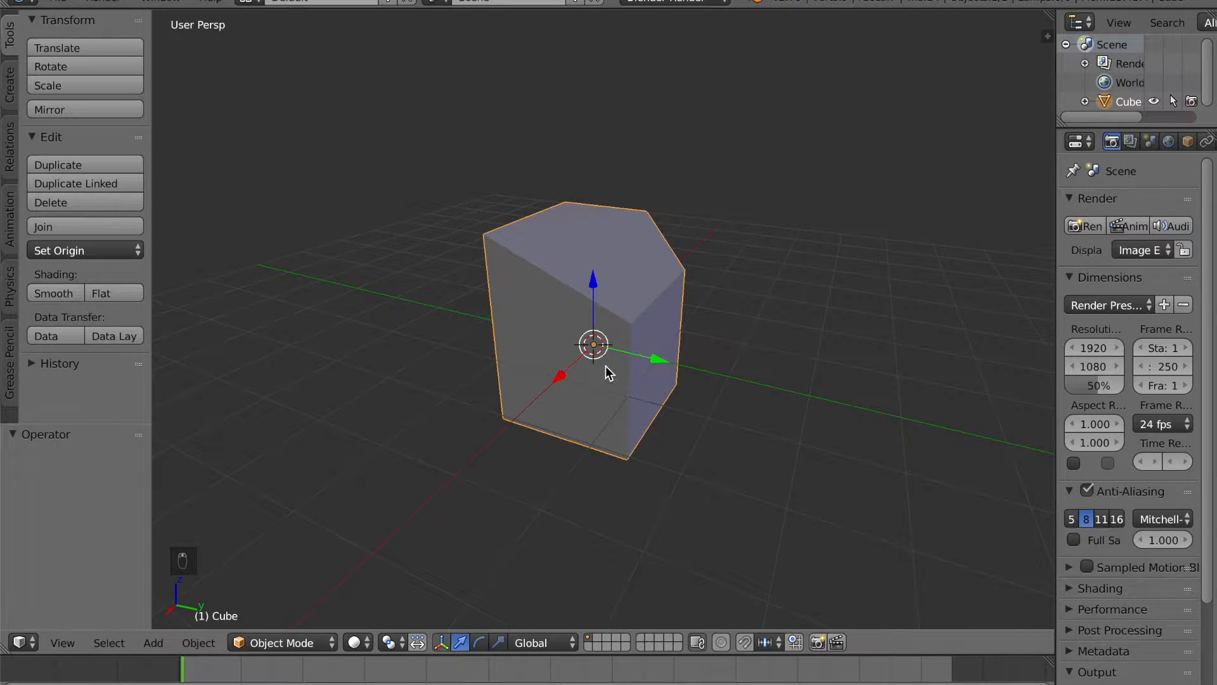
{"action": "key", "text": "Tab"}
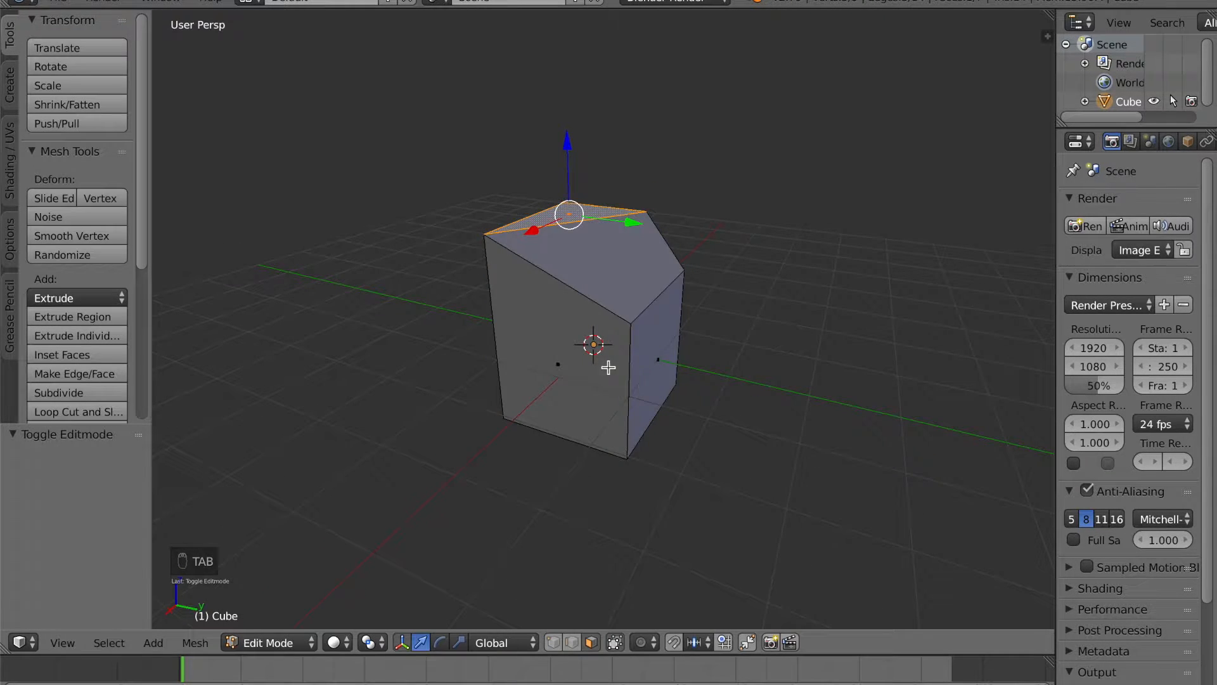
{"action": "middle_click_drag", "start_coordinate": [639, 386], "coordinate": [612, 388]}
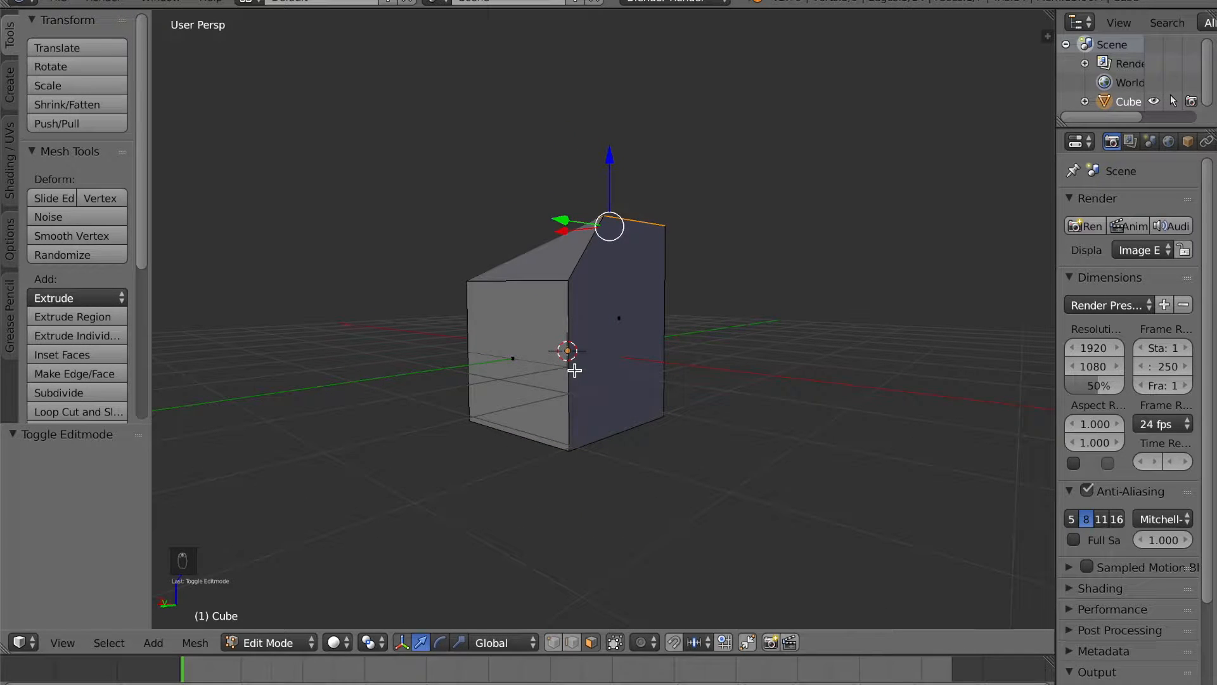
{"action": "key", "text": "ctrl+r"}
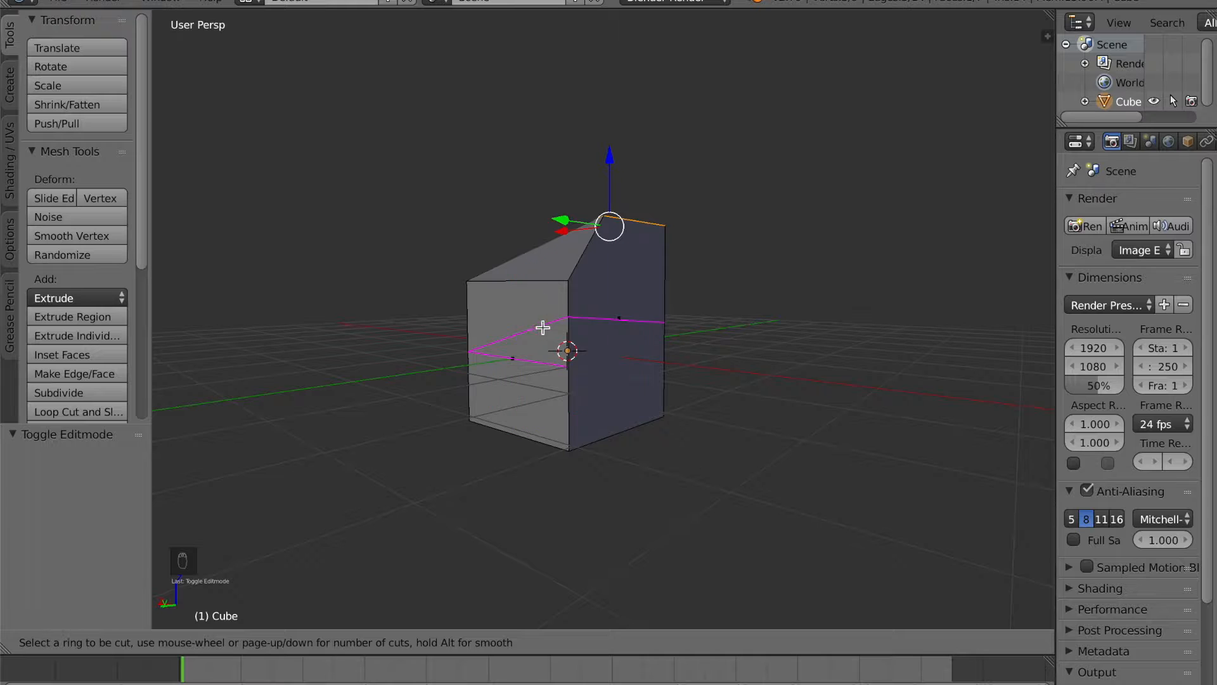
{"action": "left_click", "coordinate": [581, 348]}
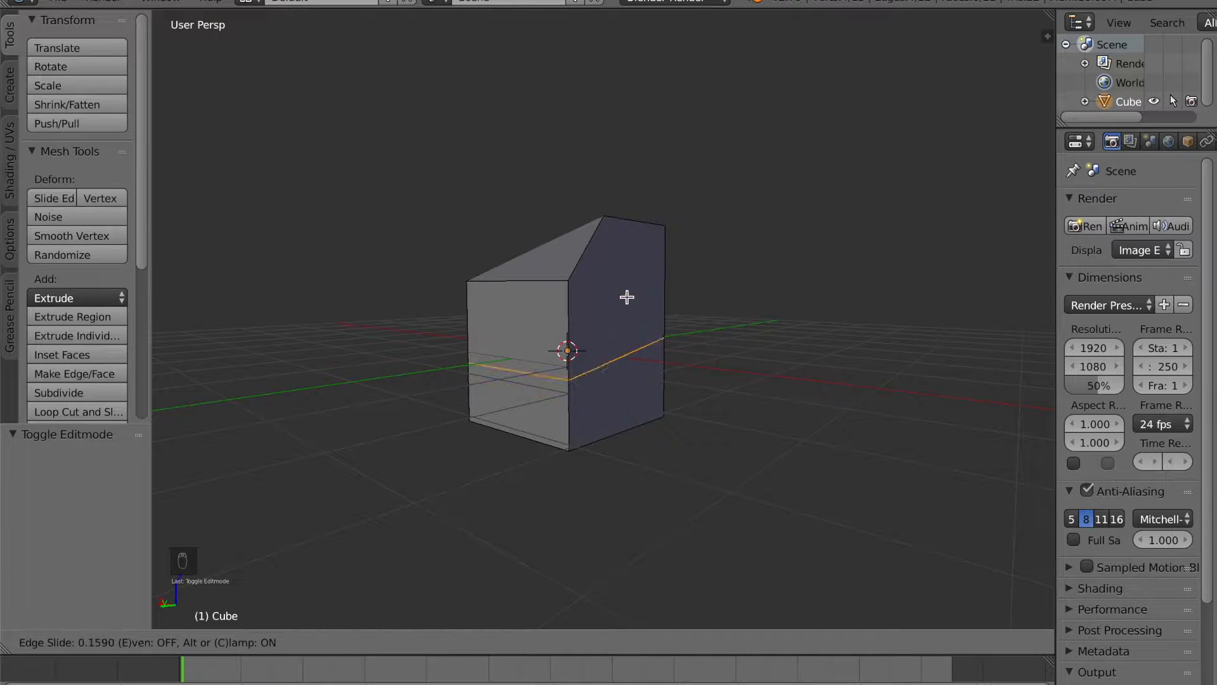
{"action": "left_click", "coordinate": [581, 386]}
{"action": "middle_click_drag", "start_coordinate": [581, 386], "coordinate": [654, 383]}
- Switch to face selection and extrude the lower side face beneath the loop cut outward by about 0.87
{"action": "scroll", "coordinate": [659, 383], "scroll_direction": "up", "scroll_amount": 5}
{"action": "left_click", "coordinate": [591, 642]}
{"action": "scroll", "coordinate": [553, 507], "scroll_direction": "down", "scroll_amount": 4}
{"action": "middle_click_drag", "start_coordinate": [551, 503], "coordinate": [620, 511]}
{"action": "left_click", "coordinate": [596, 398]}
{"action": "middle_click_drag", "start_coordinate": [597, 398], "coordinate": [659, 389]}
{"action": "key", "text": "e"}
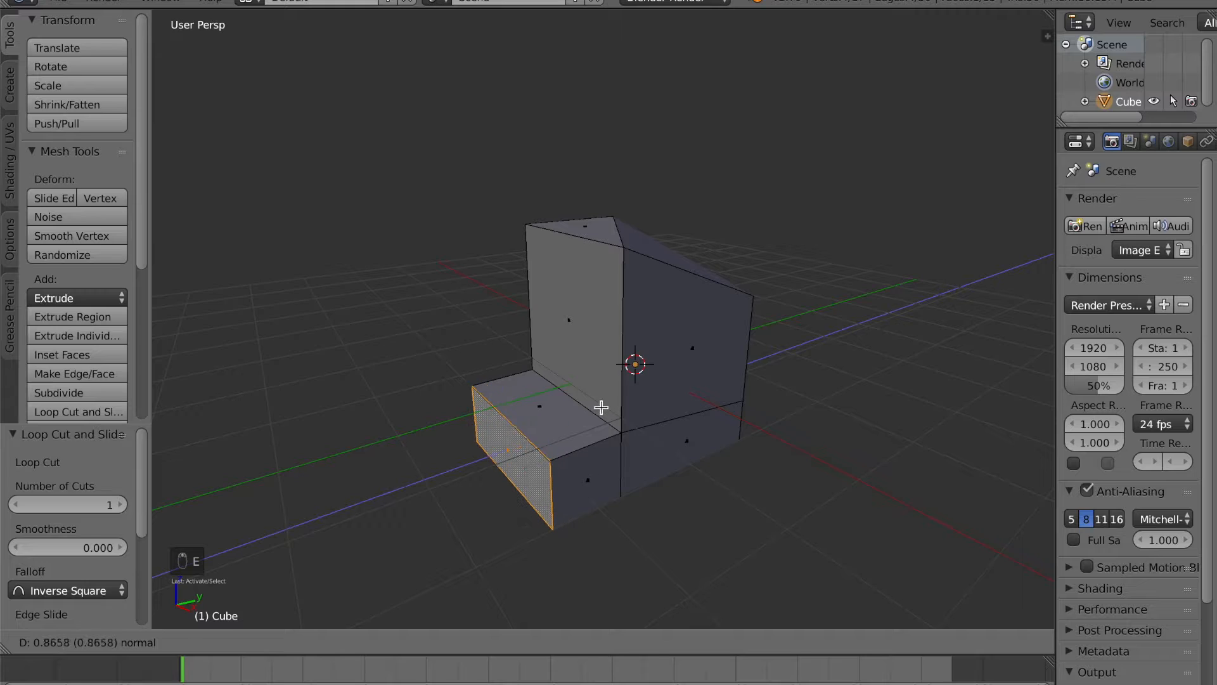
{"action": "left_click", "coordinate": [601, 406]}
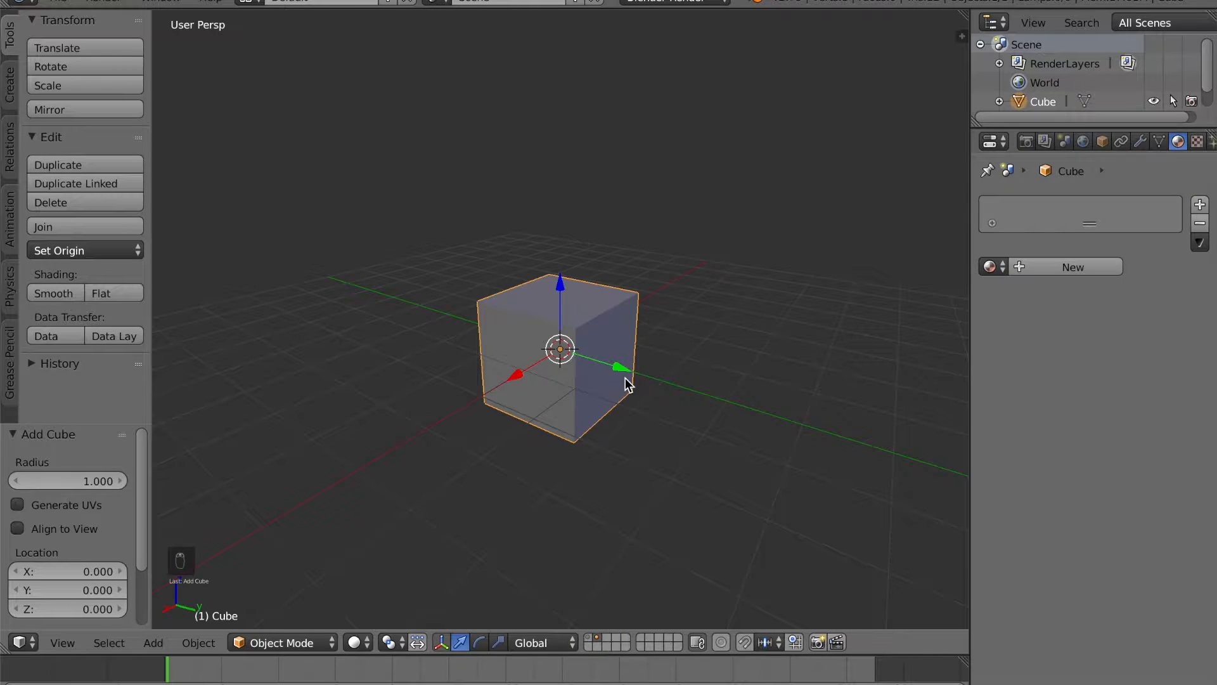
- Delete the new cube's top face in Edit Mode using face selection, and check the open box in Object Mode
{"action": "key", "text": "Tab"}
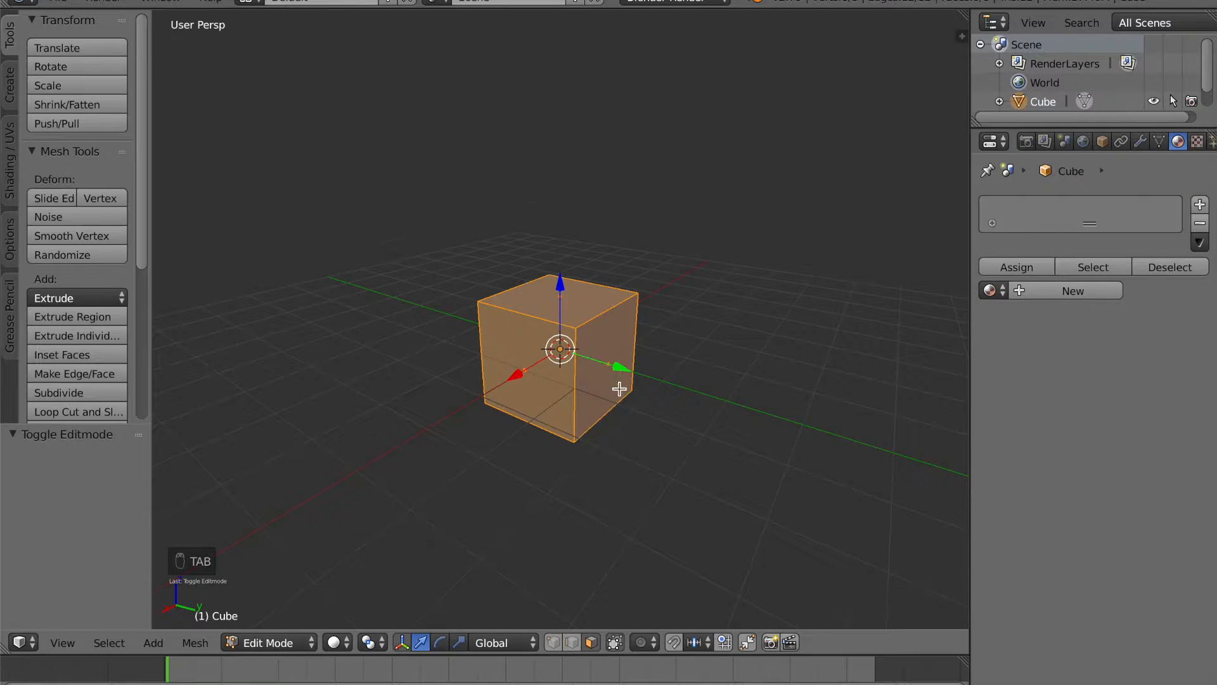
{"action": "middle_click_drag", "start_coordinate": [614, 391], "coordinate": [635, 438]}
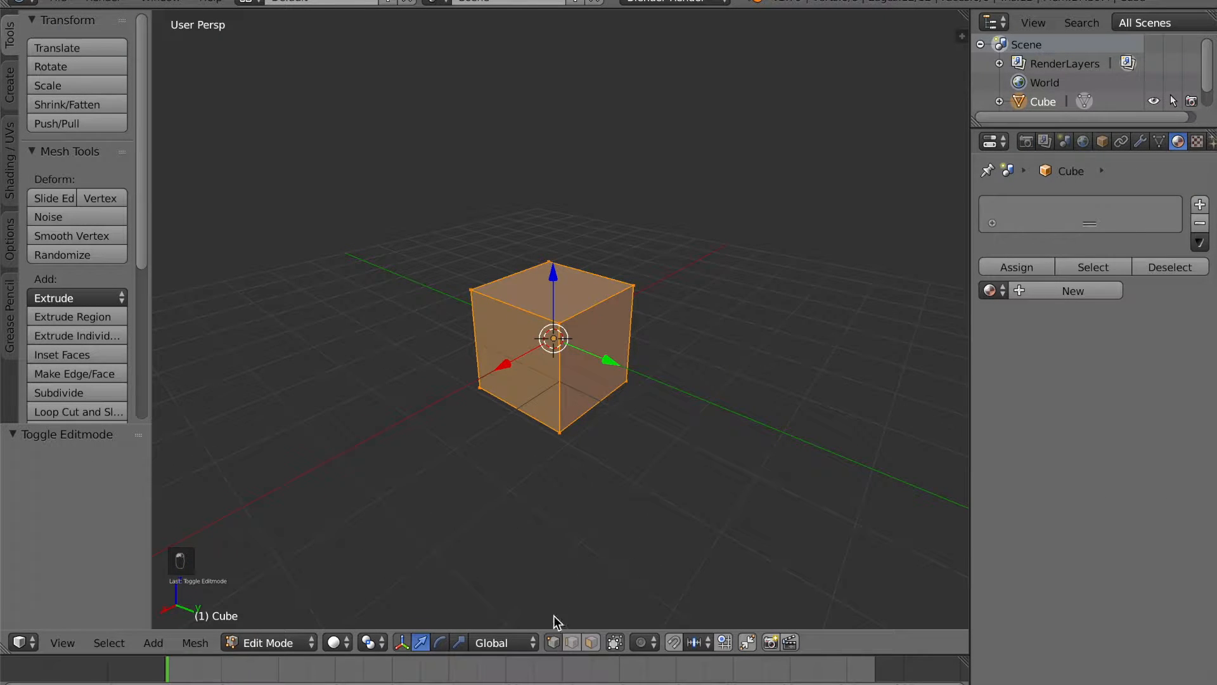
{"action": "middle_click_drag", "start_coordinate": [584, 359], "coordinate": [603, 590]}
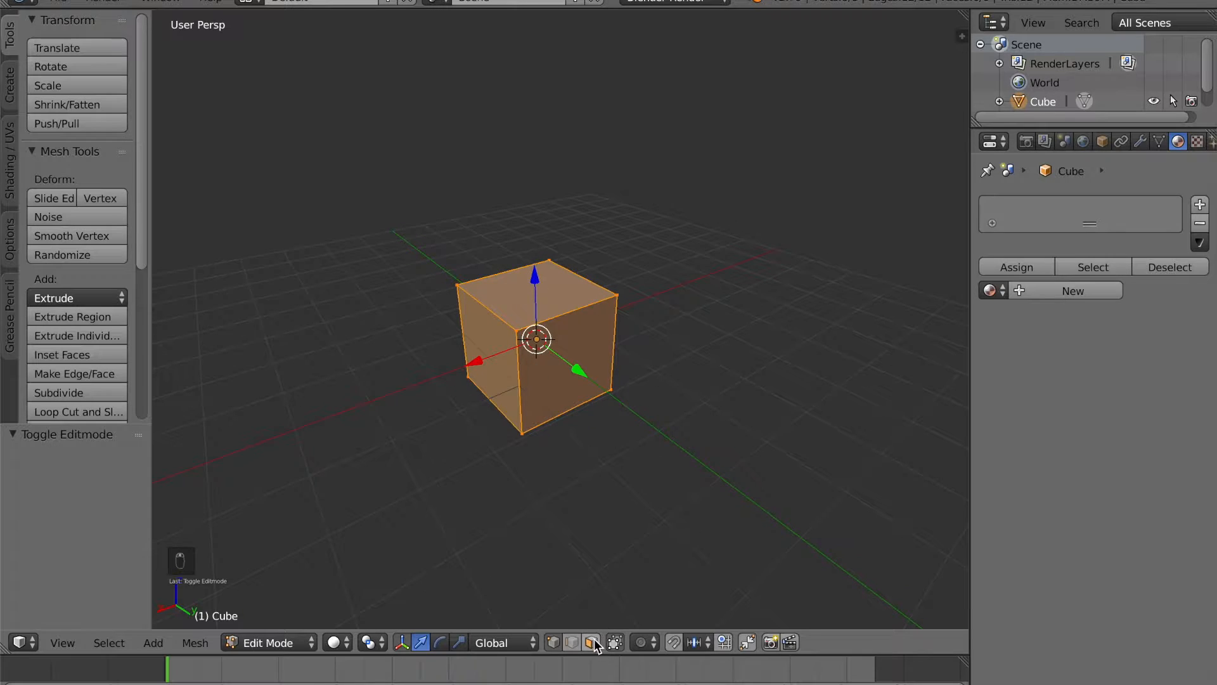
{"action": "left_click", "coordinate": [563, 310]}
{"action": "middle_click_drag", "start_coordinate": [563, 309], "coordinate": [552, 332]}
{"action": "key", "text": "x"}
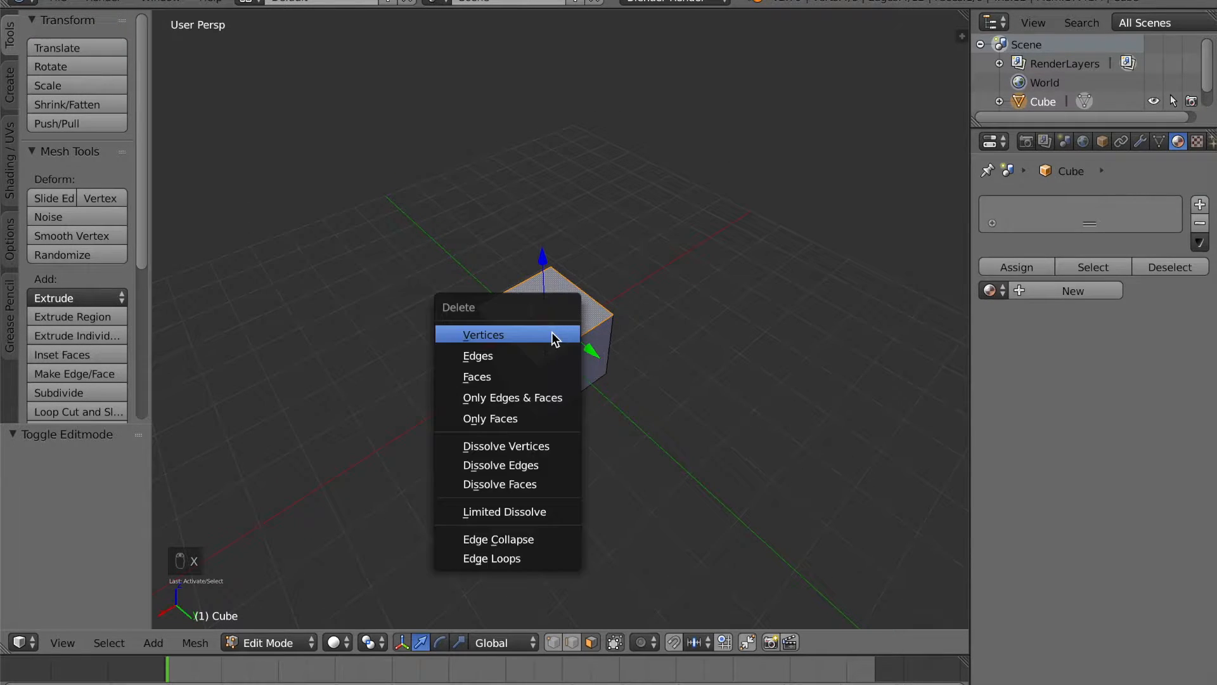
{"action": "left_click", "coordinate": [542, 376]}
{"action": "mouse_move", "coordinate": [570, 348]}
{"action": "middle_mouse_down"}
{"action": "mouse_move", "coordinate": [545, 353]}
{"action": "mouse_move", "coordinate": [571, 381]}
{"action": "mouse_move", "coordinate": [598, 375]}
{"action": "mouse_move", "coordinate": [540, 348]}
{"action": "mouse_move", "coordinate": [572, 340]}
{"action": "middle_mouse_up"}
{"action": "key", "text": "Tab"}
{"action": "scroll", "coordinate": [535, 372], "scroll_direction": "up", "scroll_amount": 2}
{"action": "key", "text": "Tab"}
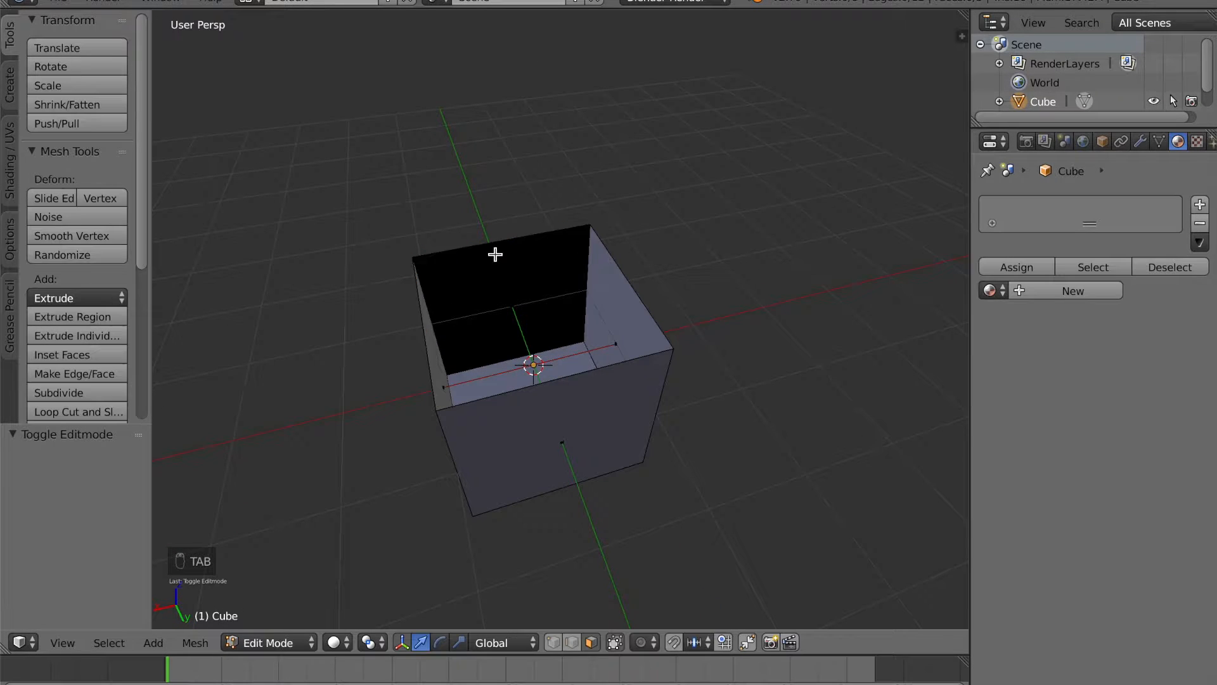
- Select the four vertices around the open top, fill them with a face, and return to Object Mode
{"action": "middle_click_drag", "start_coordinate": [573, 378], "coordinate": [511, 187]}
{"action": "right_click", "coordinate": [495, 188]}
{"action": "right_click", "coordinate": [679, 247], "text": "shift"}
{"action": "right_click", "coordinate": [560, 407], "text": "shift"}
{"action": "right_click", "coordinate": [340, 295], "text": "shift"}
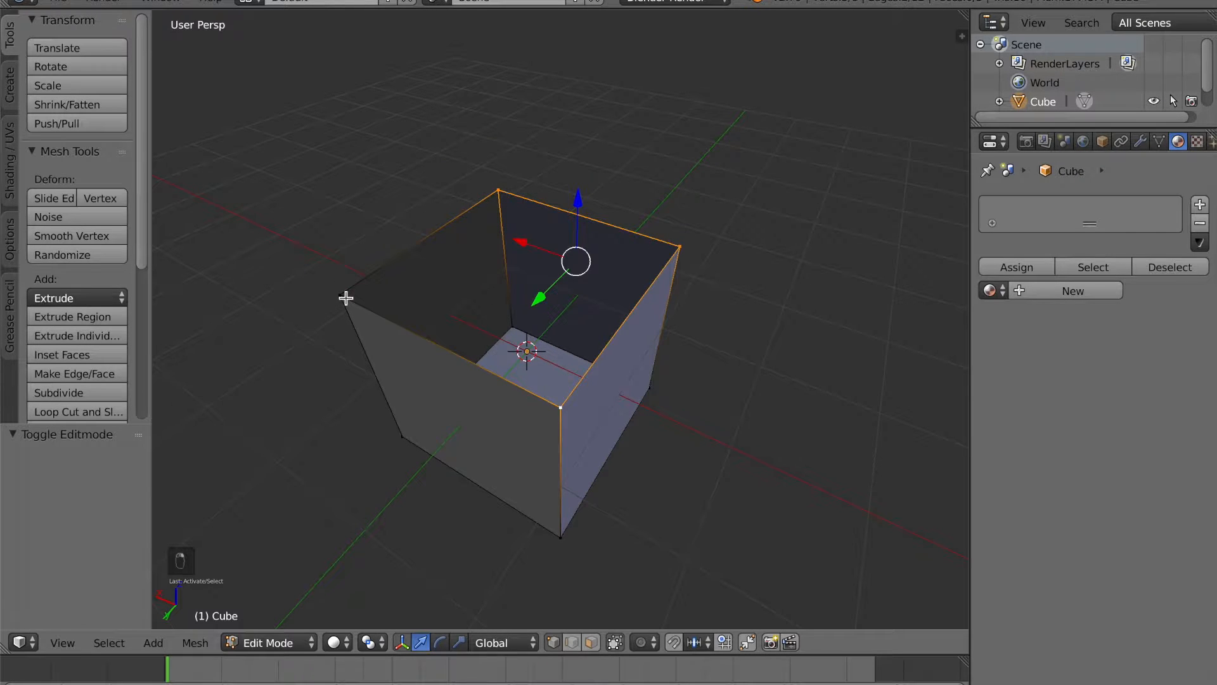
{"action": "key", "text": "f"}
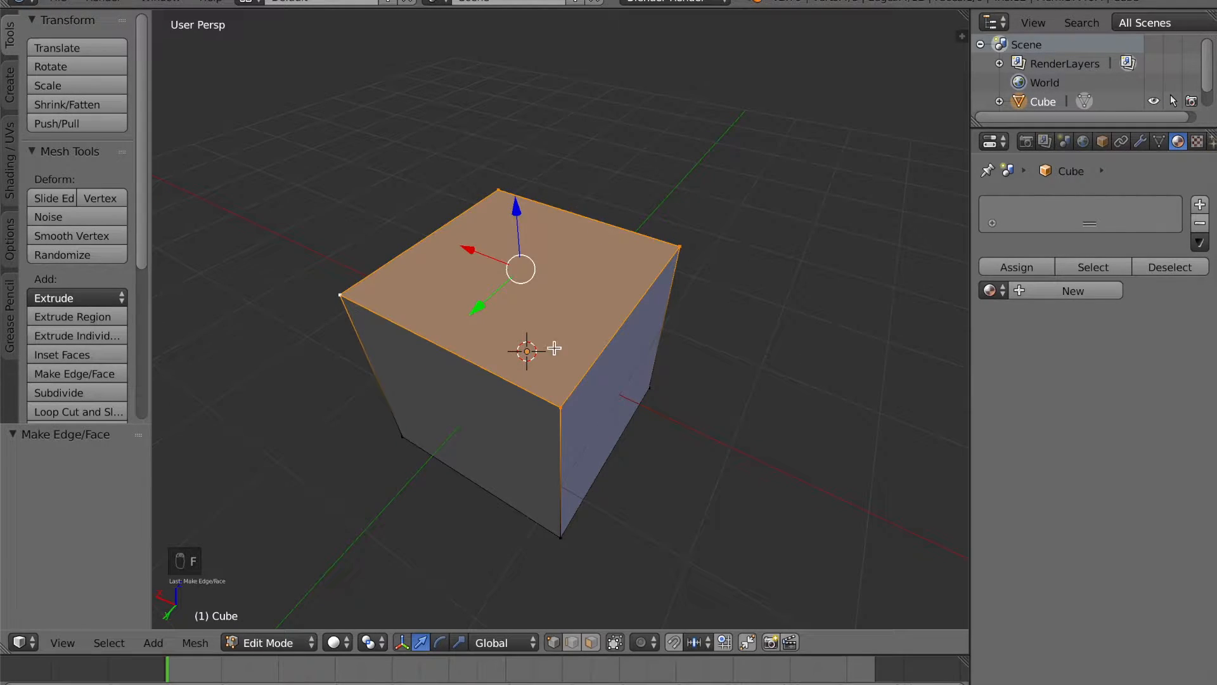
{"action": "key", "text": "Tab"}
- Duplicate the cube and place the copy at an offset of about X -3.384, Y 2.601, Z 2.786
{"action": "middle_click_drag", "start_coordinate": [558, 350], "coordinate": [485, 302]}
{"action": "scroll", "coordinate": [485, 302], "scroll_direction": "down", "scroll_amount": 3}
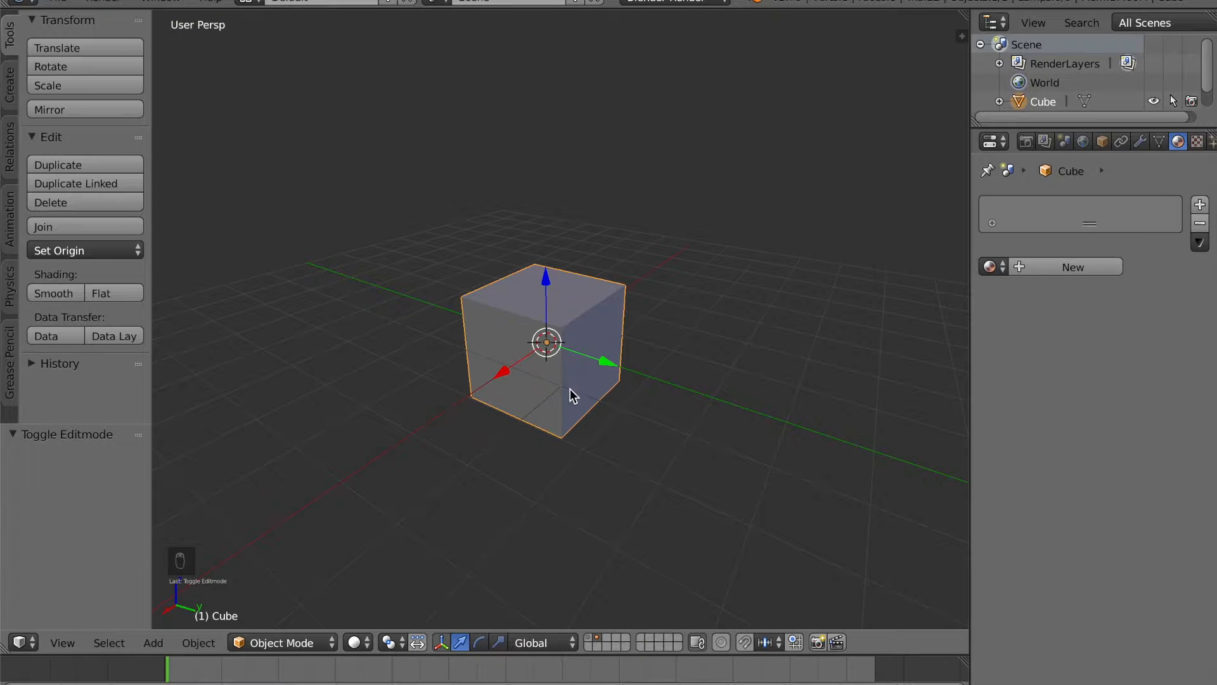
{"action": "key", "text": "shift+d"}
{"action": "left_click", "coordinate": [734, 272]}
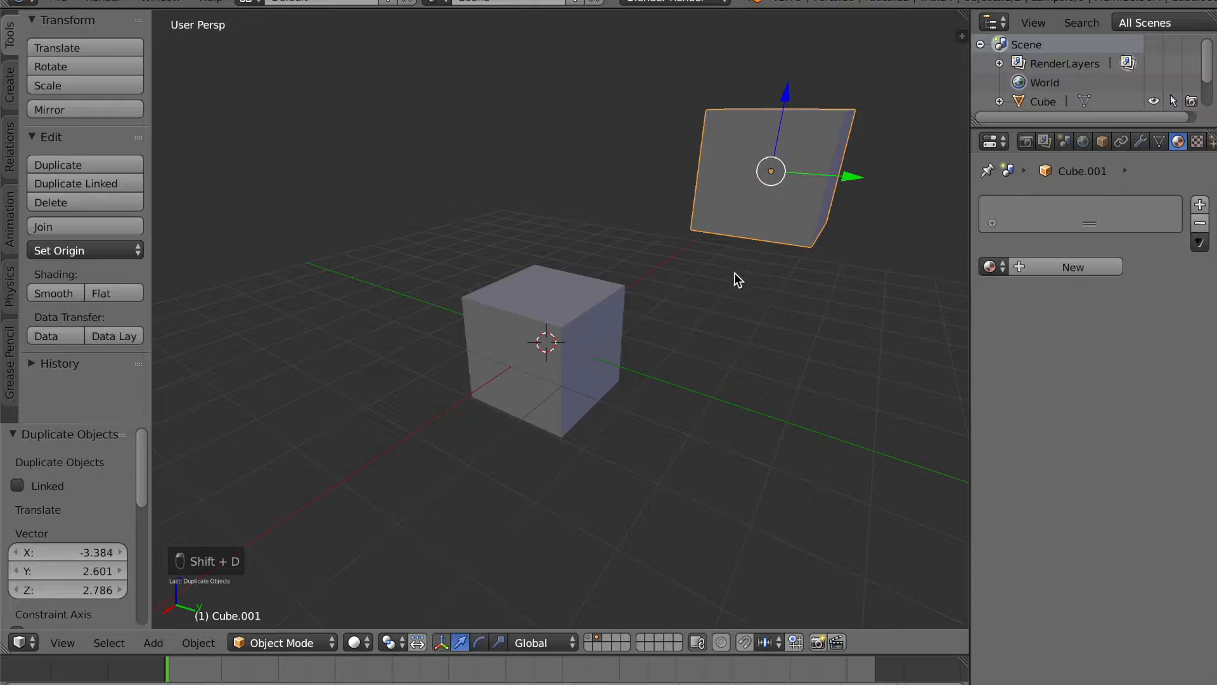
{"action": "middle_click_drag", "start_coordinate": [734, 272], "coordinate": [684, 282], "text": "shift"}
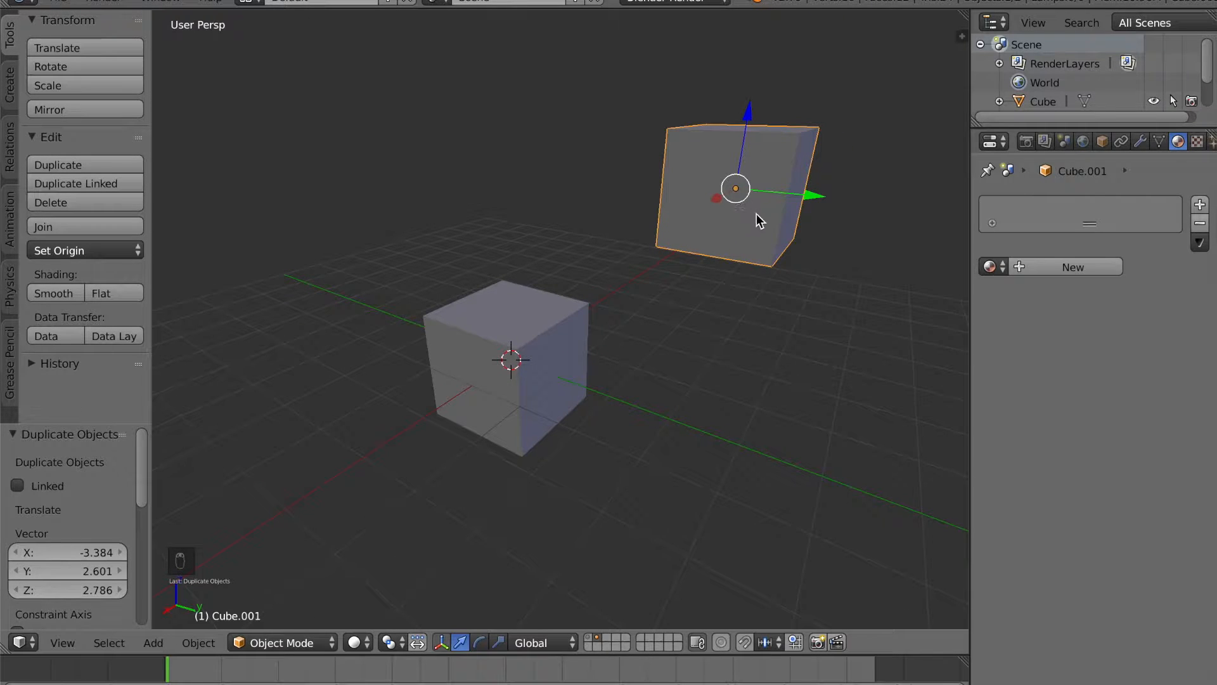
- Parent the original cube to the duplicated cube using the Object parenting type
{"action": "right_click", "coordinate": [537, 357]}
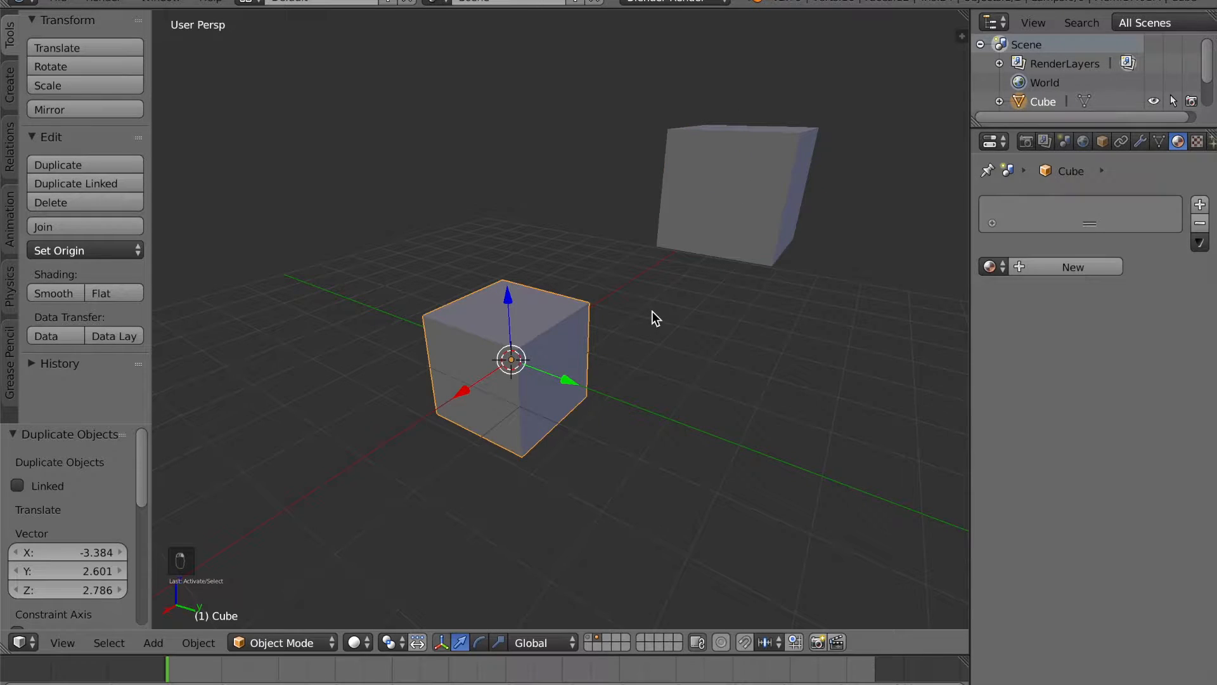
{"action": "right_click", "coordinate": [728, 182], "text": "shift"}
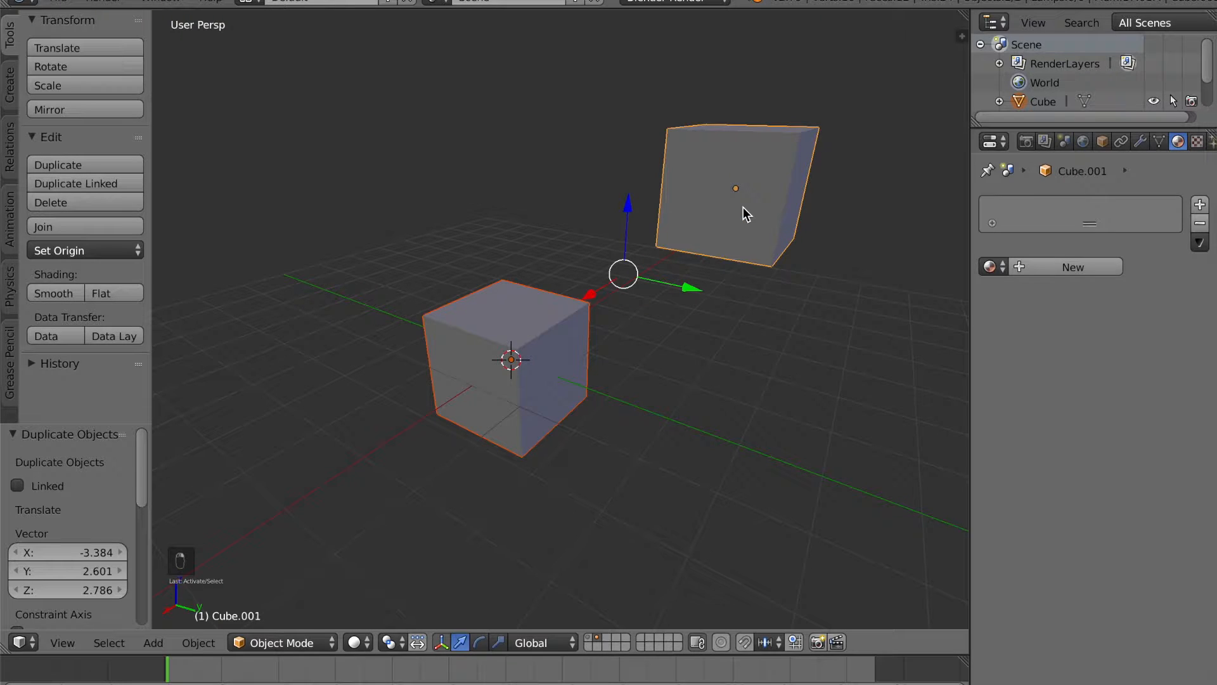
{"action": "key", "text": "ctrl+p"}
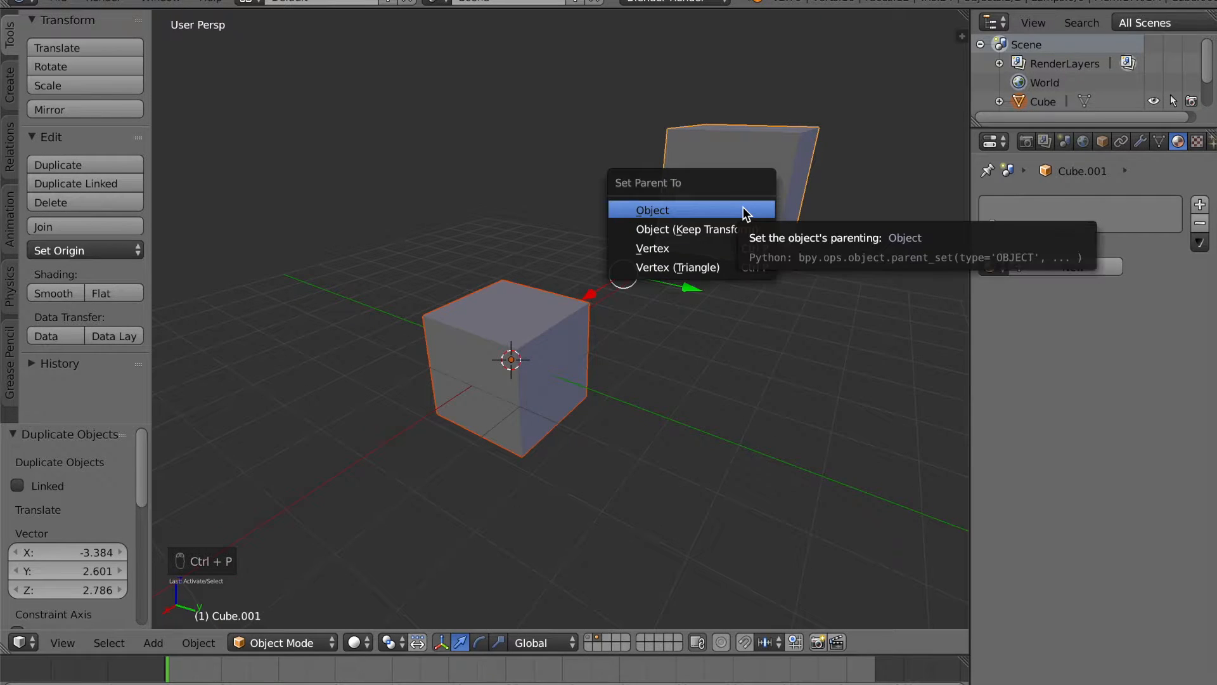
{"action": "left_click", "coordinate": [679, 209]}
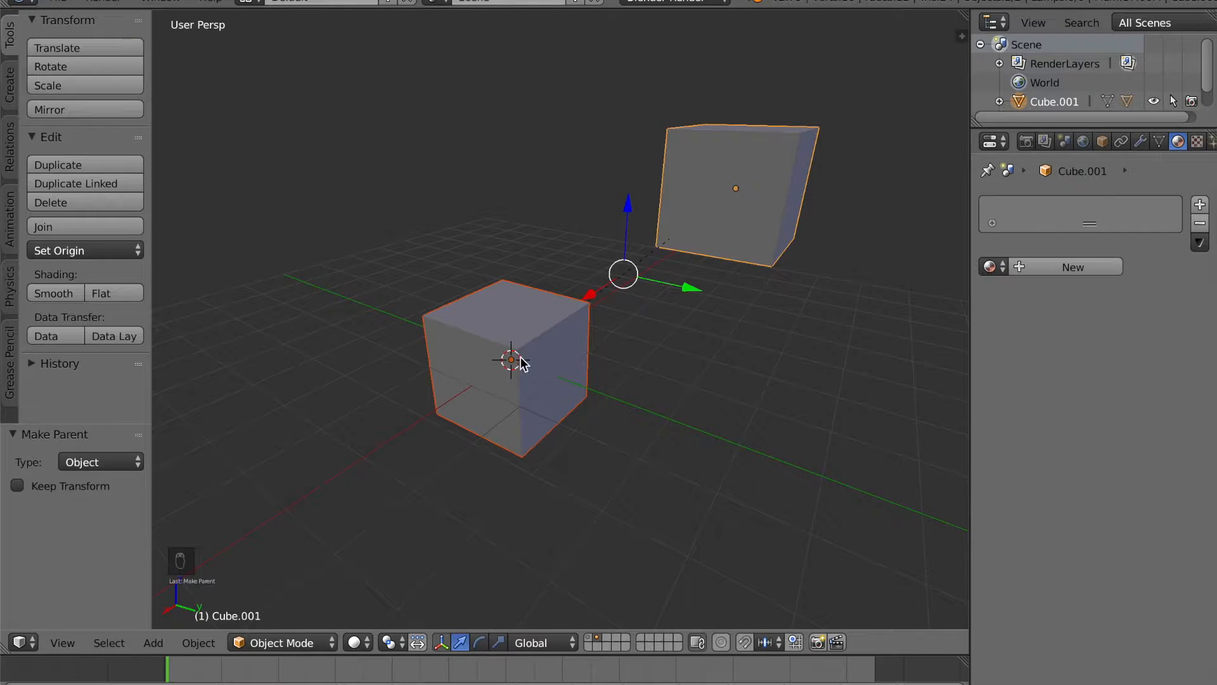
- Try moving the child cube freely on its own to test the parent relationship
{"action": "scroll", "coordinate": [676, 286], "scroll_direction": "up", "scroll_amount": 2}
{"action": "mouse_move", "coordinate": [676, 289]}
{"action": "middle_mouse_down"}
{"action": "mouse_move", "coordinate": [591, 317]}
{"action": "mouse_move", "coordinate": [659, 287]}
{"action": "middle_mouse_up"}
{"action": "scroll", "coordinate": [659, 296], "scroll_direction": "up", "scroll_amount": 1}
{"action": "scroll", "coordinate": [650, 300], "scroll_direction": "up", "scroll_amount": 3}
{"action": "scroll", "coordinate": [653, 300], "scroll_direction": "down", "scroll_amount": 3}
{"action": "scroll", "coordinate": [495, 383], "scroll_direction": "down", "scroll_amount": 4}
{"action": "right_click", "coordinate": [493, 383]}
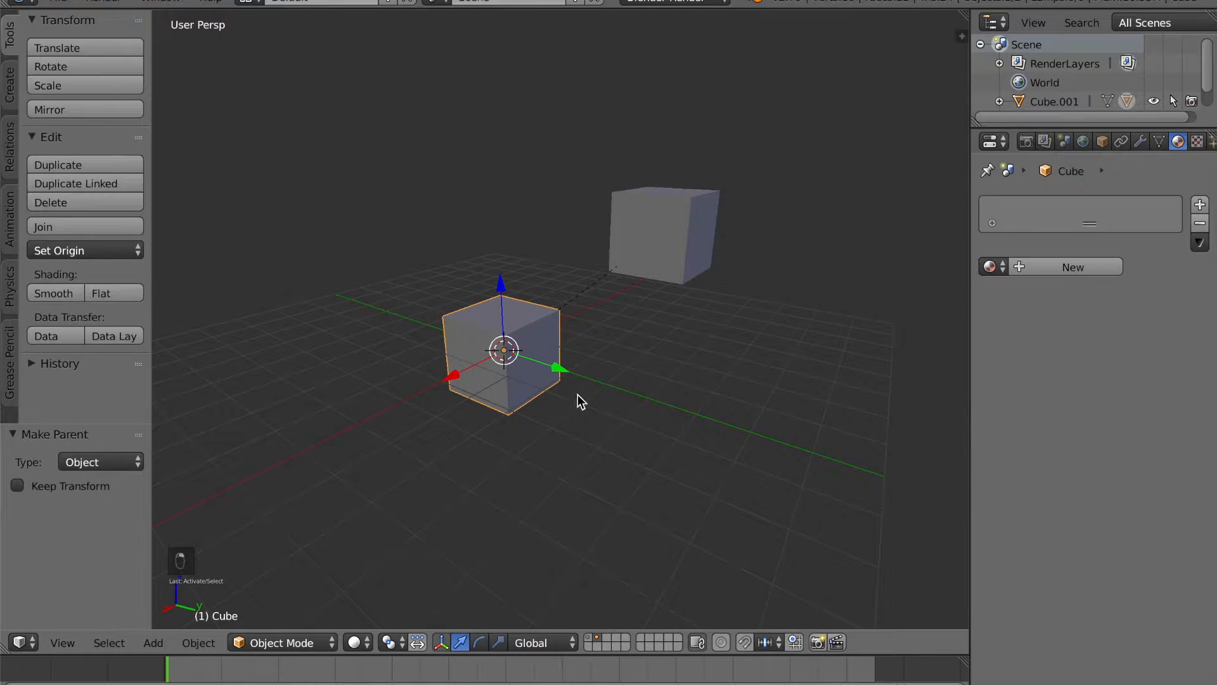
{"action": "key", "text": "g"}
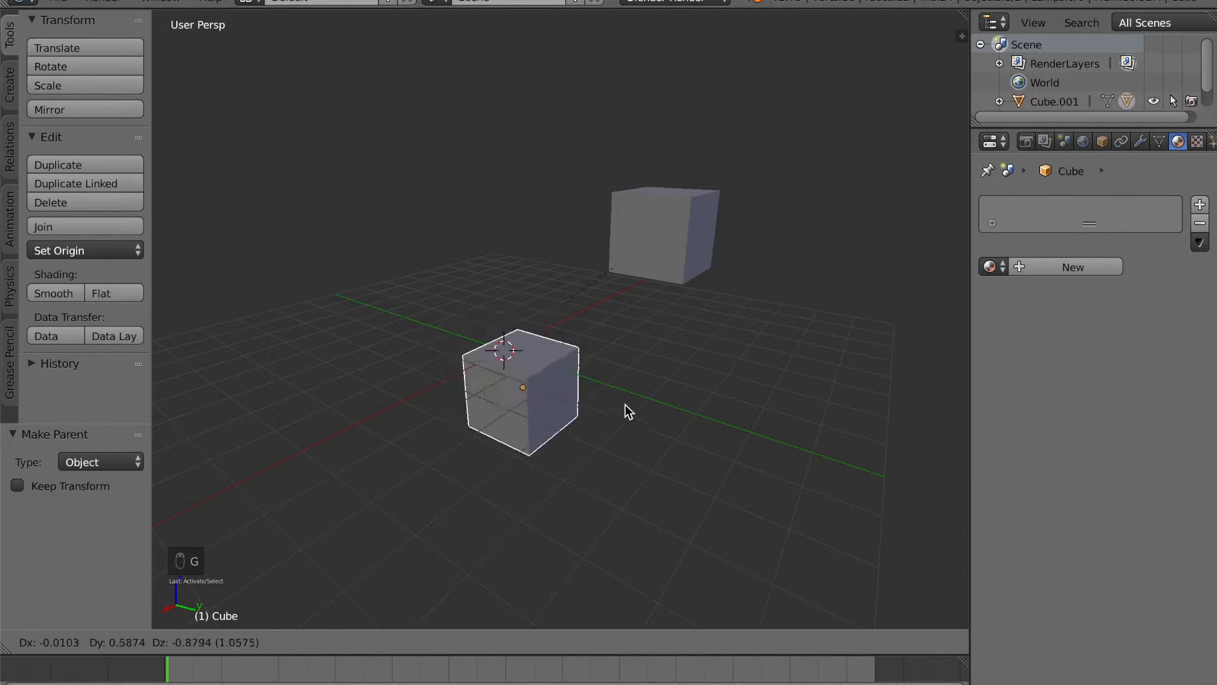
{"action": "right_click", "coordinate": [636, 321]}
- Try moving the parent cube to test whether its child follows, and clear the selection
{"action": "right_click", "coordinate": [669, 269]}
{"action": "key", "text": "g"}
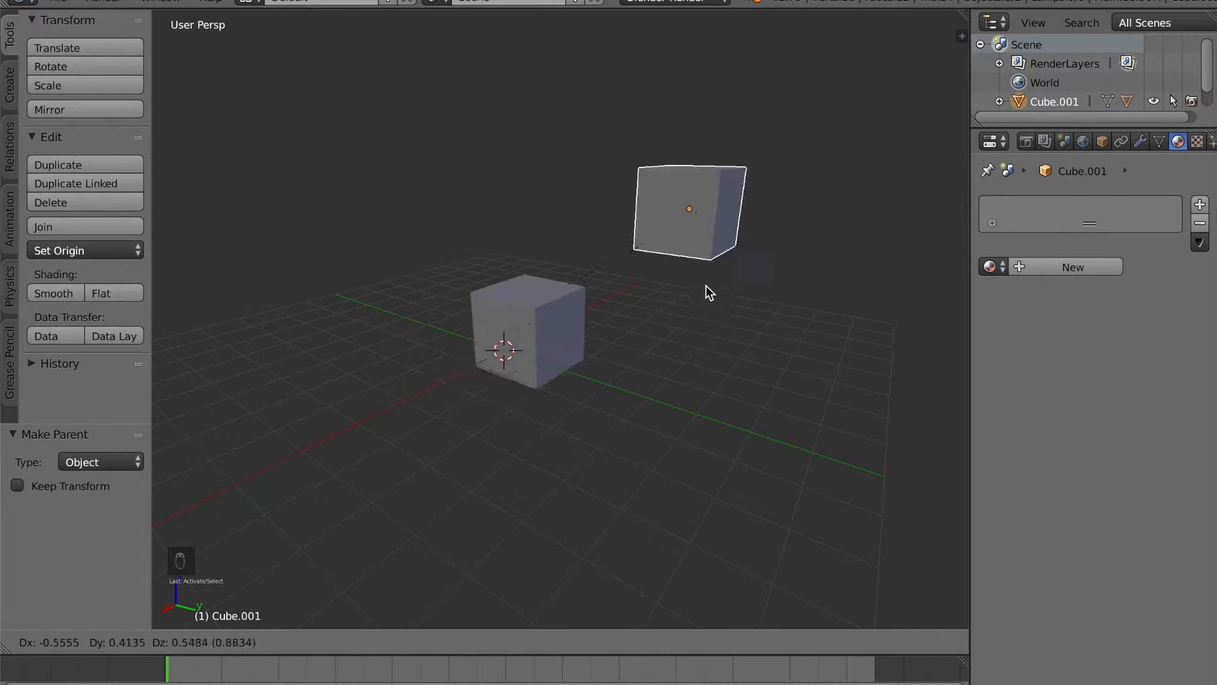
{"action": "right_click", "coordinate": [566, 280]}
{"action": "middle_click_drag", "start_coordinate": [663, 283], "coordinate": [580, 234]}
{"action": "key", "text": "a"}
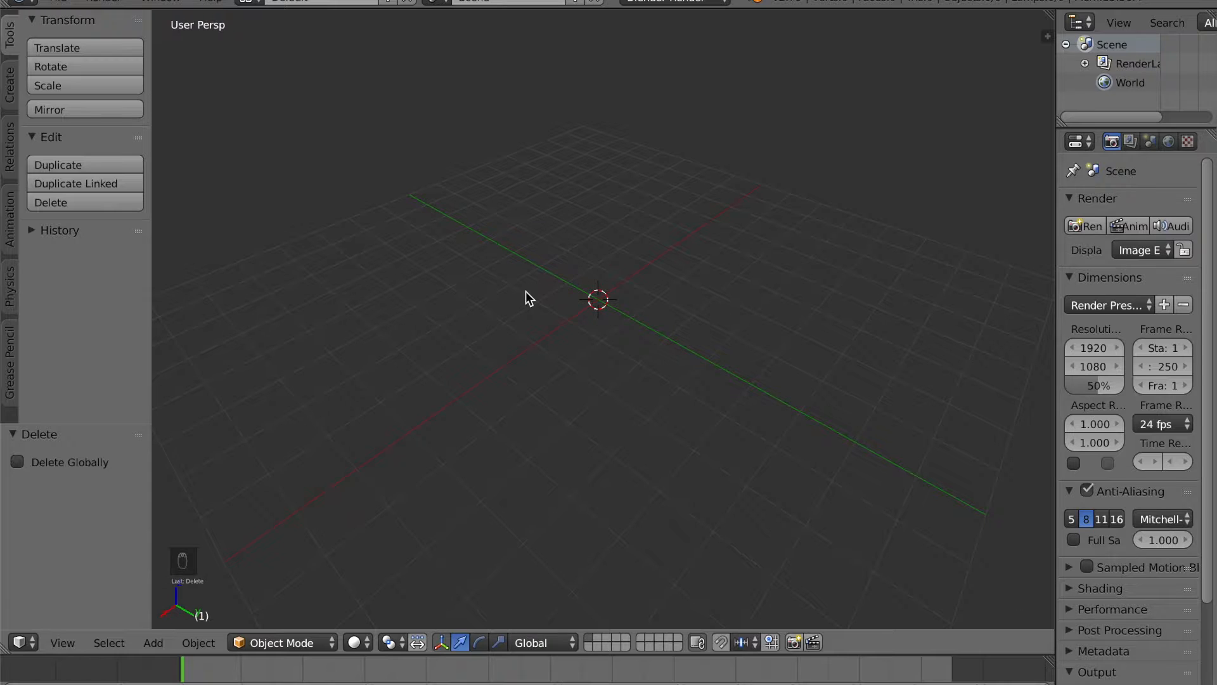
- Save the scene as Blender.blend in the Sail Video folder, overwriting the existing file
{"action": "key", "text": "super+s"}
{"action": "key", "text": "super+s"}
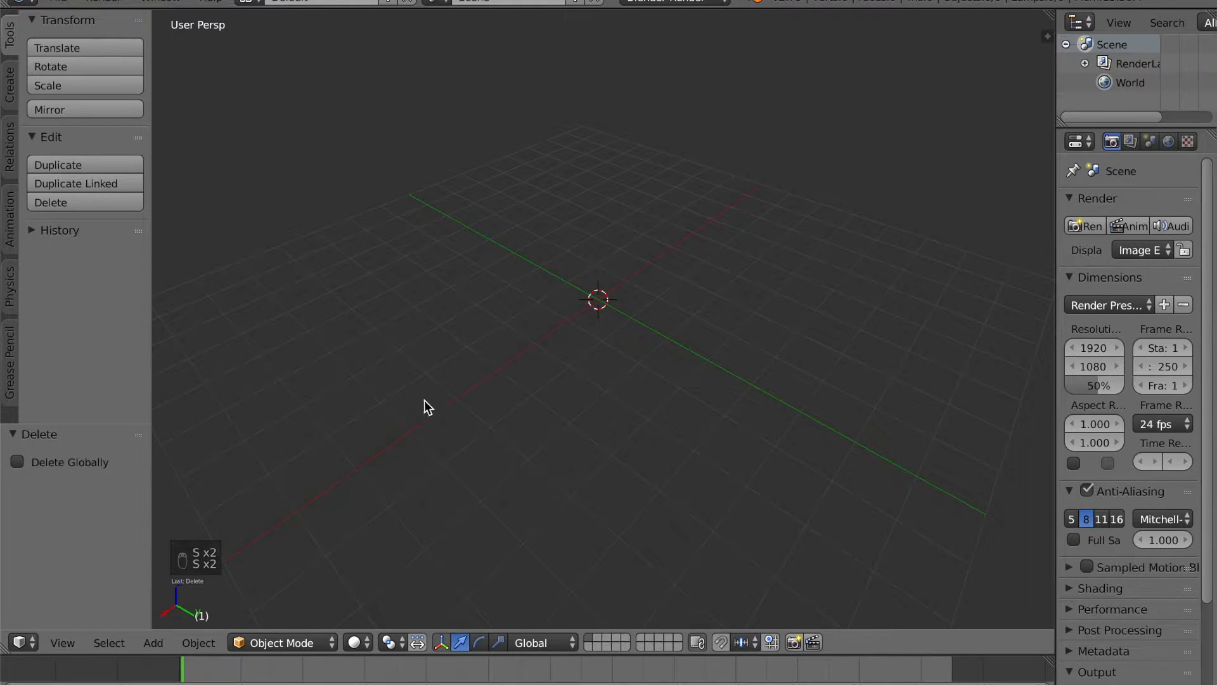
{"action": "key", "text": "super+s"}
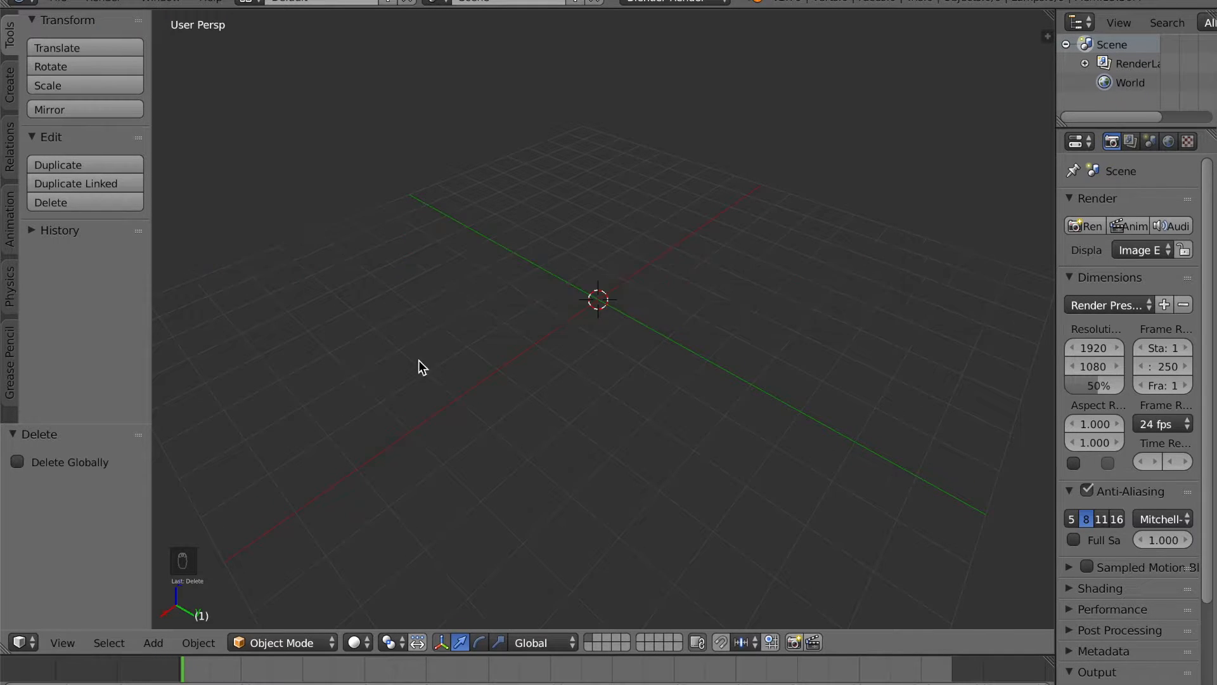
{"action": "left_click", "coordinate": [55, 2]}
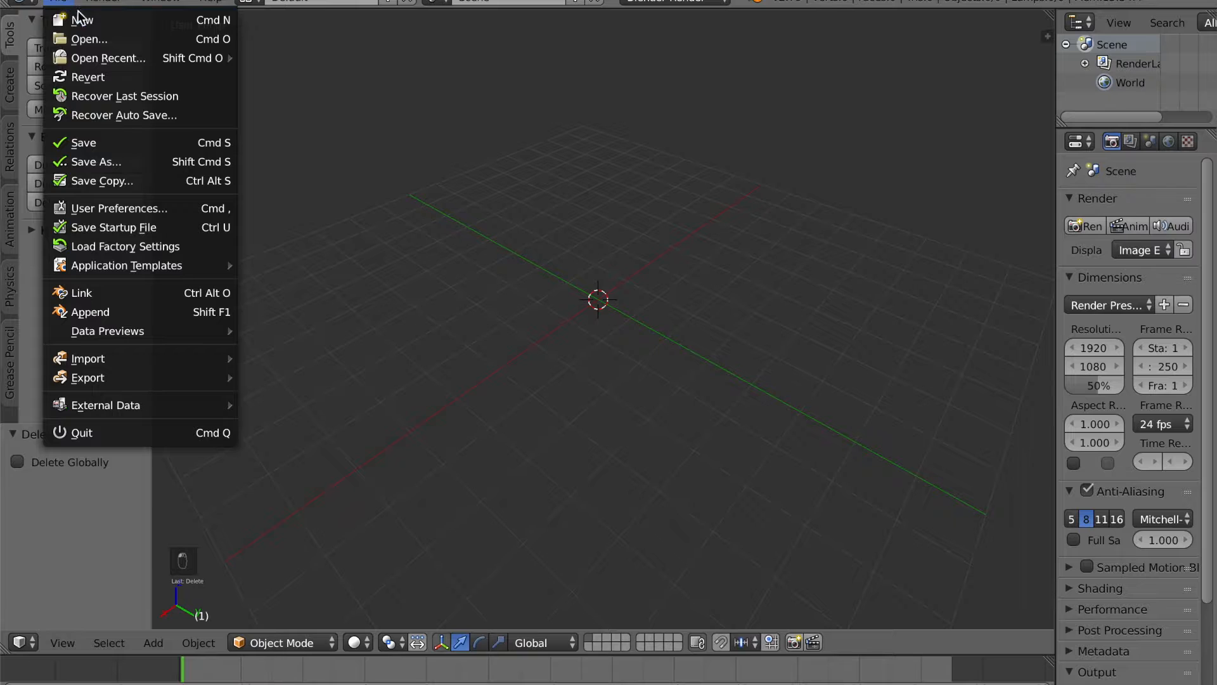
{"action": "left_click", "coordinate": [115, 157]}
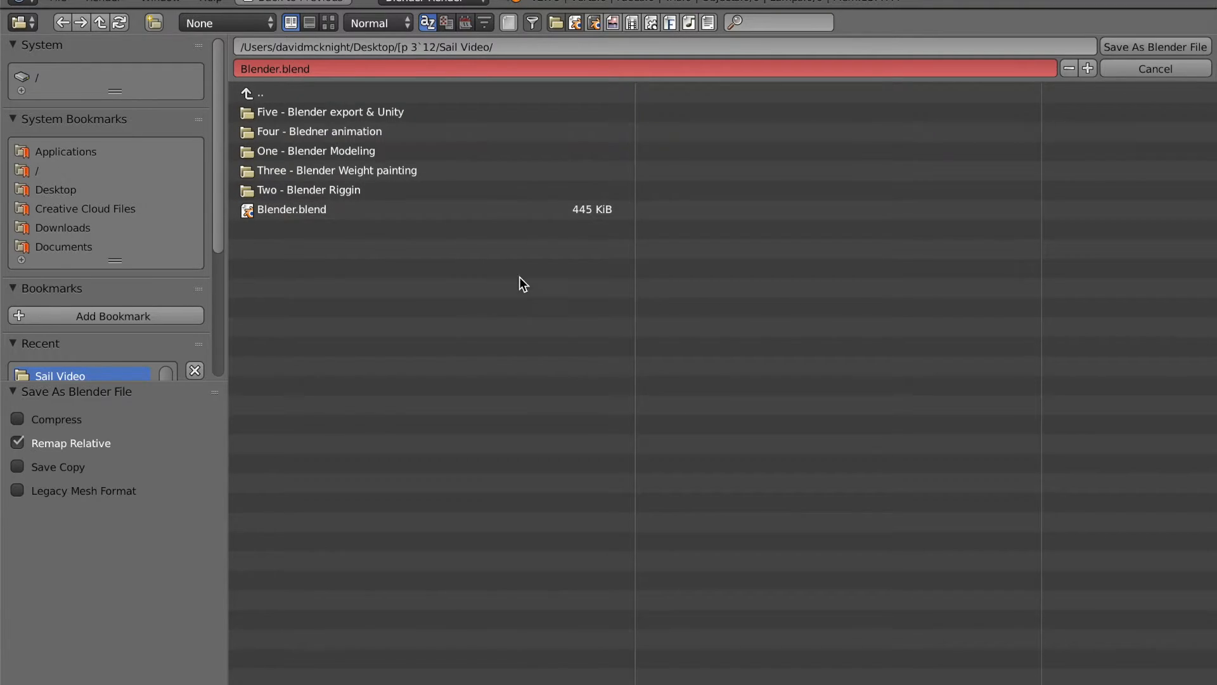
{"action": "left_click", "coordinate": [274, 70]}
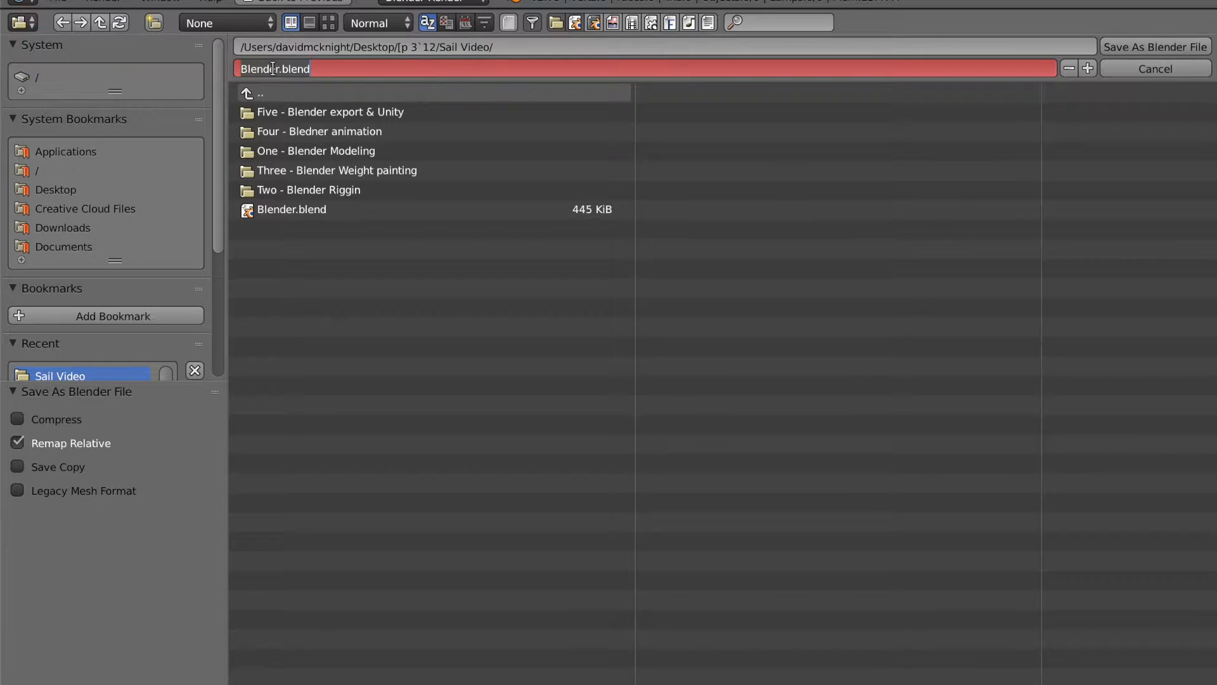
{"action": "left_click", "coordinate": [383, 282]}
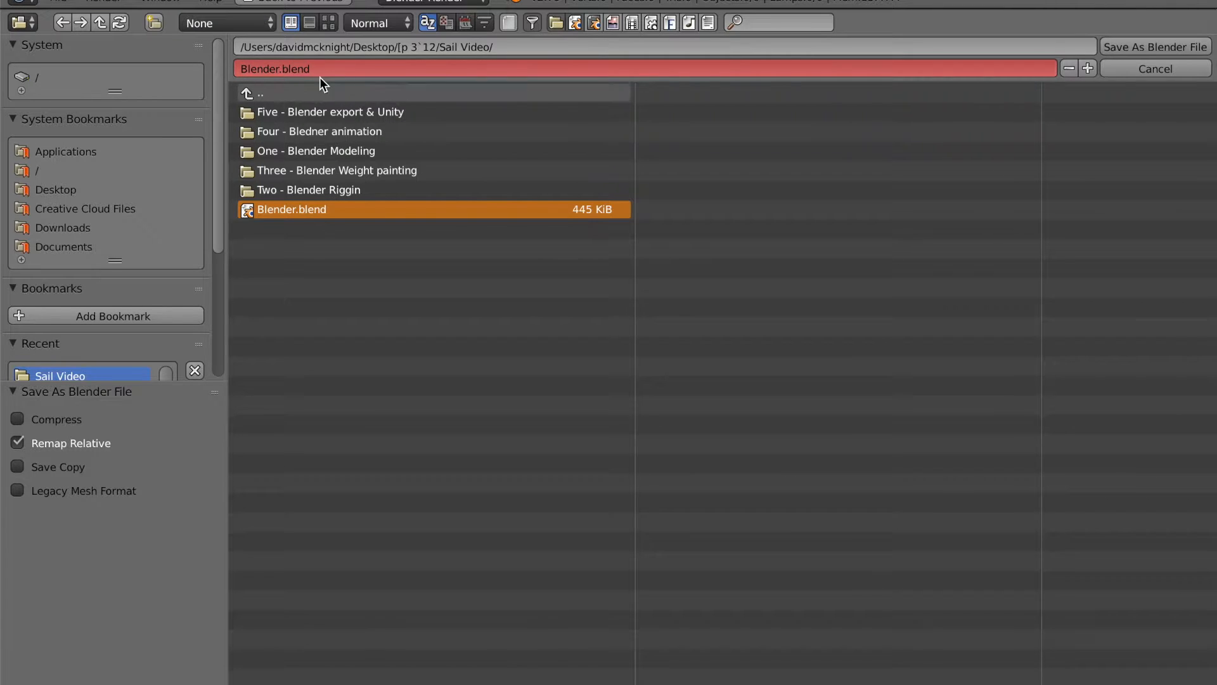
{"action": "left_click", "coordinate": [265, 70]}
{"action": "left_click", "coordinate": [279, 69]}
{"action": "left_click", "coordinate": [449, 300]}
{"action": "left_click", "coordinate": [1179, 48]}
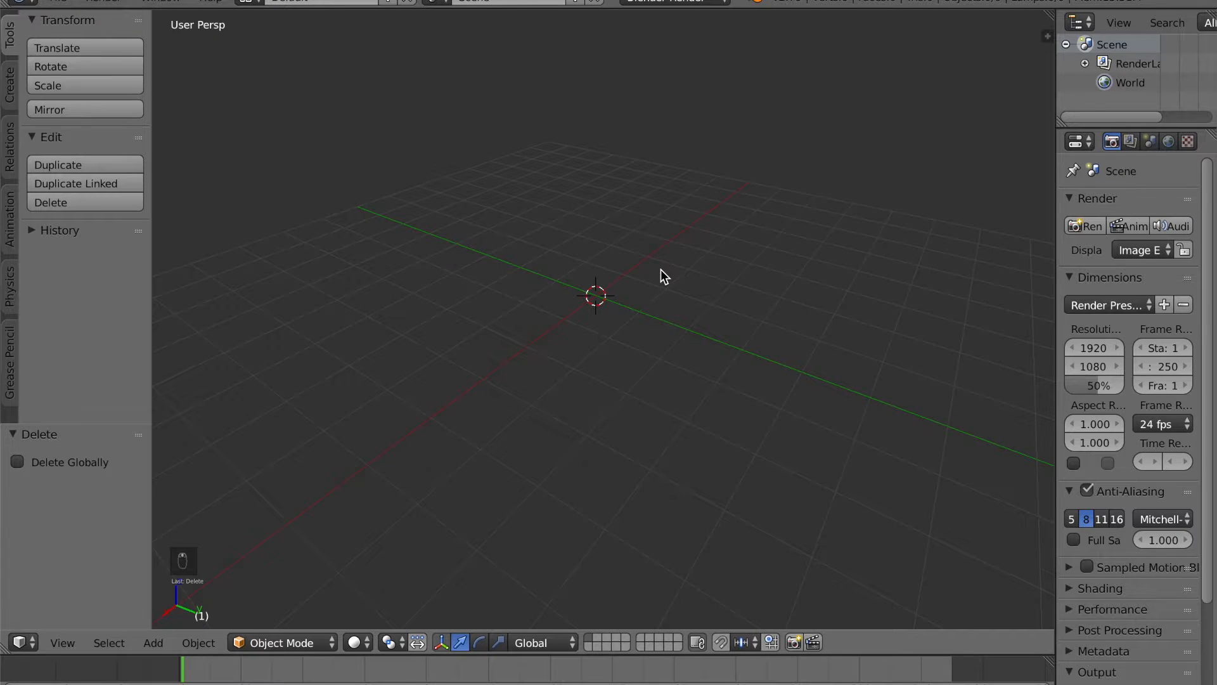
- Try saving the file with a temporary cube in the scene, and delete that cube
{"action": "key", "text": "shift+a"}
{"action": "left_click", "coordinate": [718, 284]}
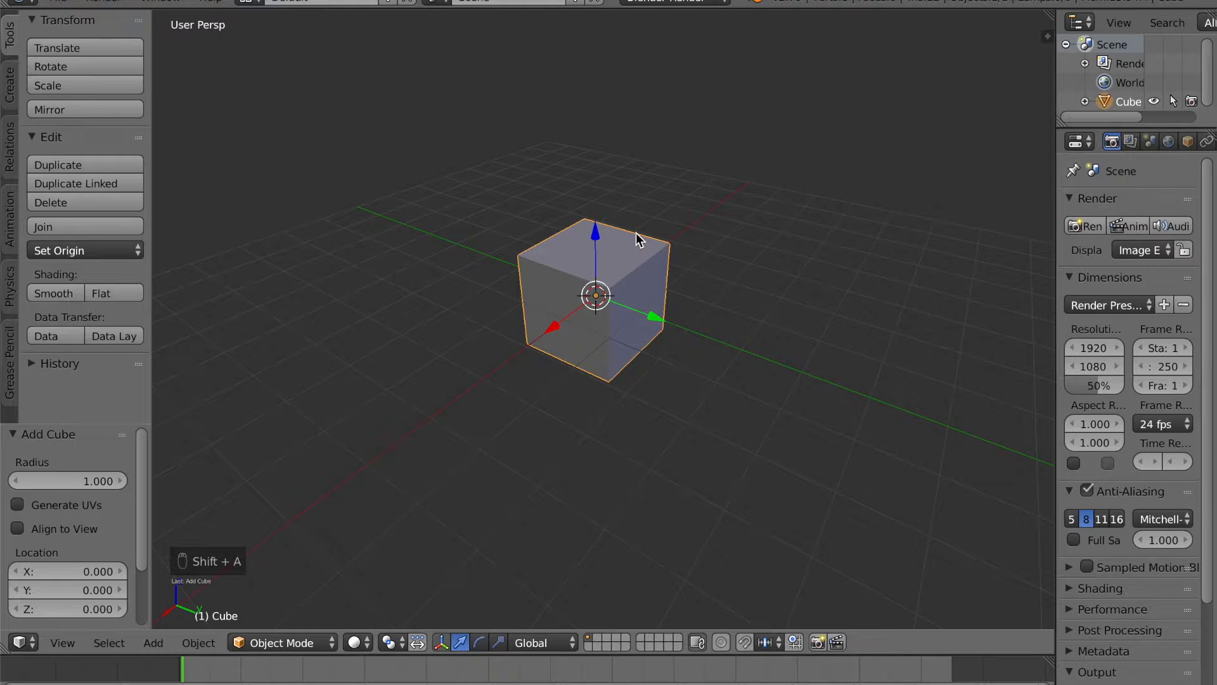
{"action": "key", "text": "ctrl+s"}
{"action": "key", "text": "ctrl+s"}
{"action": "key", "text": "Delete"}
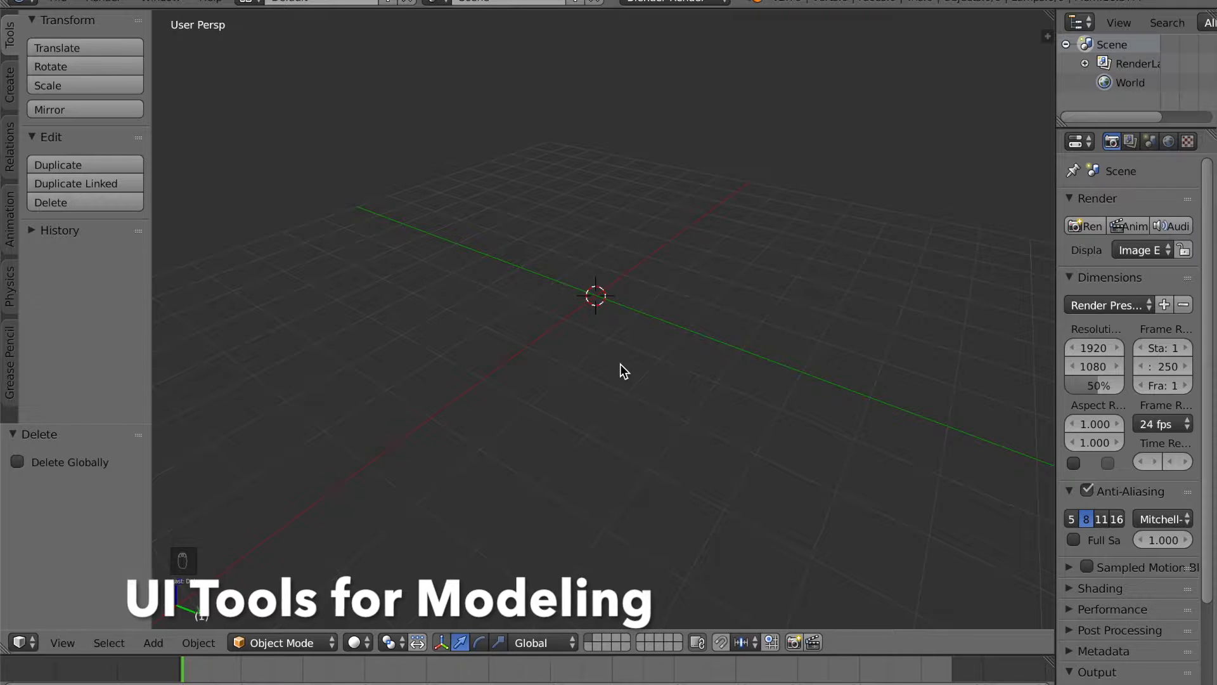
- Add a mesh cube to the empty scene
{"action": "key", "text": "shift+a"}
{"action": "mouse_move", "coordinate": [639, 343]}
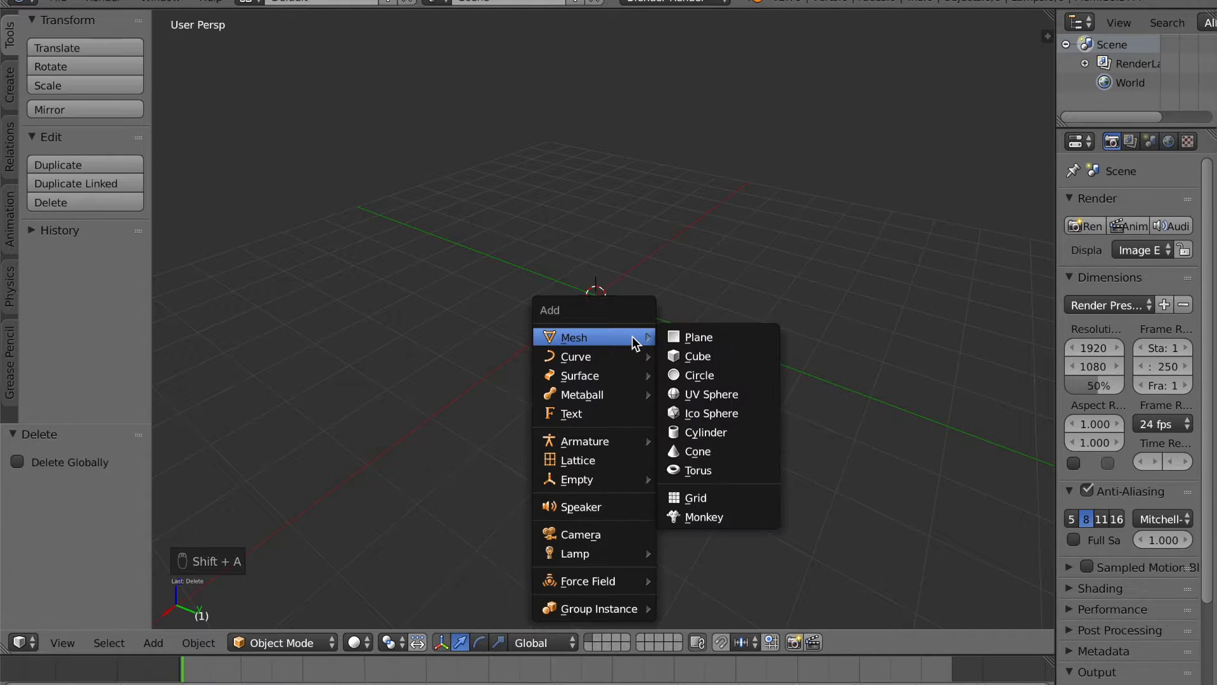
{"action": "left_click", "coordinate": [698, 353]}
{"action": "middle_click_drag", "start_coordinate": [659, 236], "coordinate": [664, 268]}
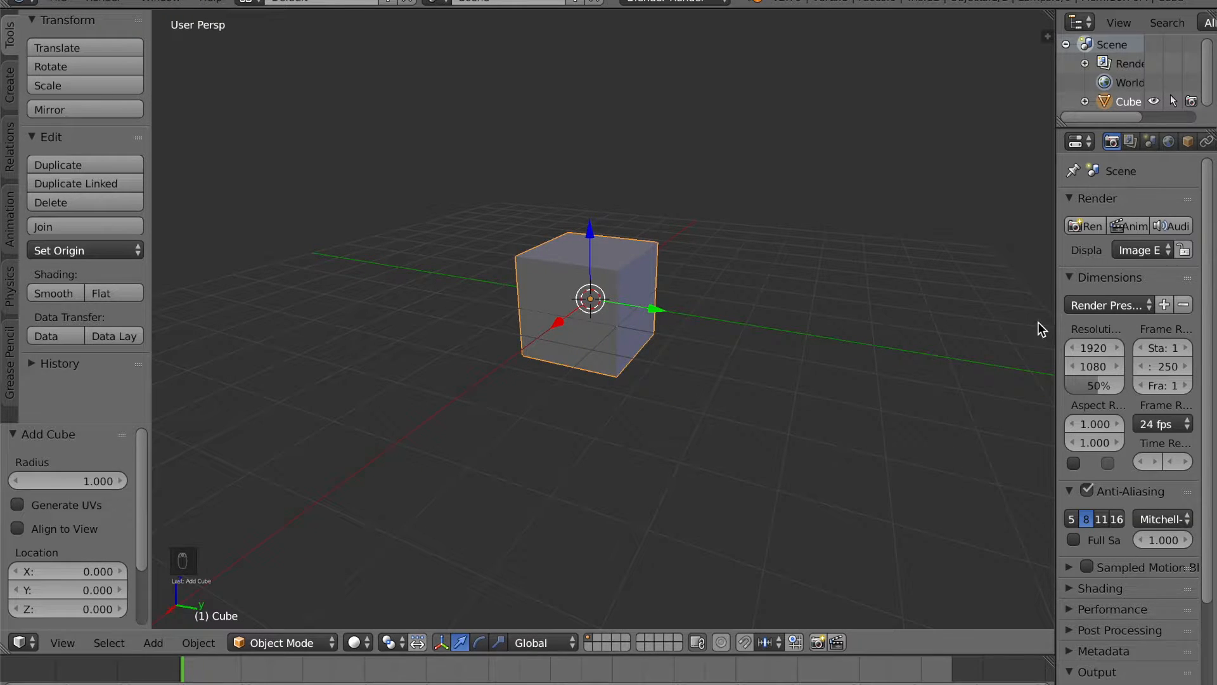
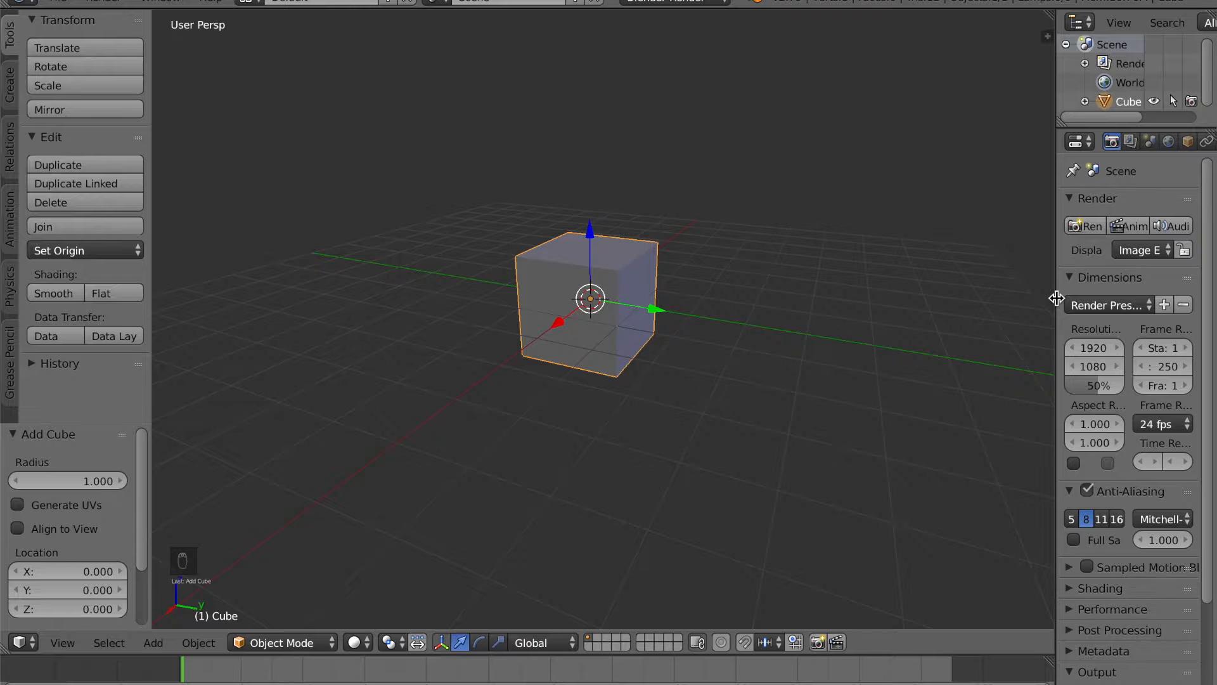
- Widen the properties editor and show the cube's modifier settings
{"action": "left_click_drag", "start_coordinate": [1056, 299], "coordinate": [884, 309]}
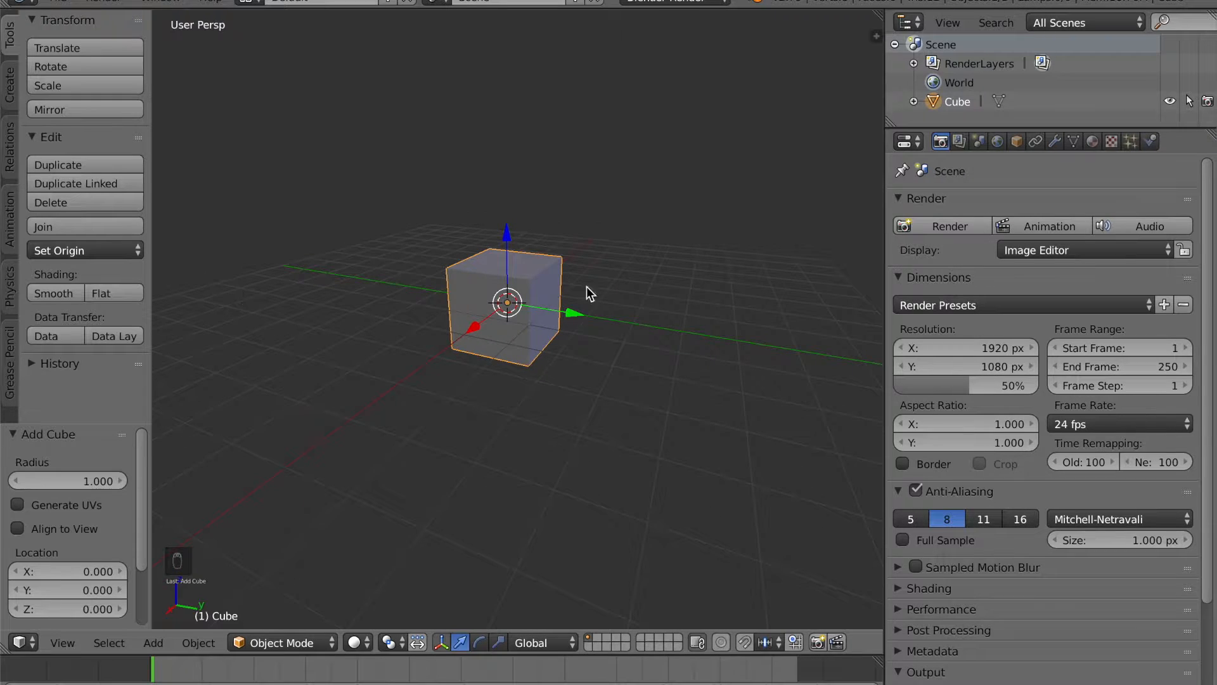
{"action": "left_click", "coordinate": [1055, 142]}
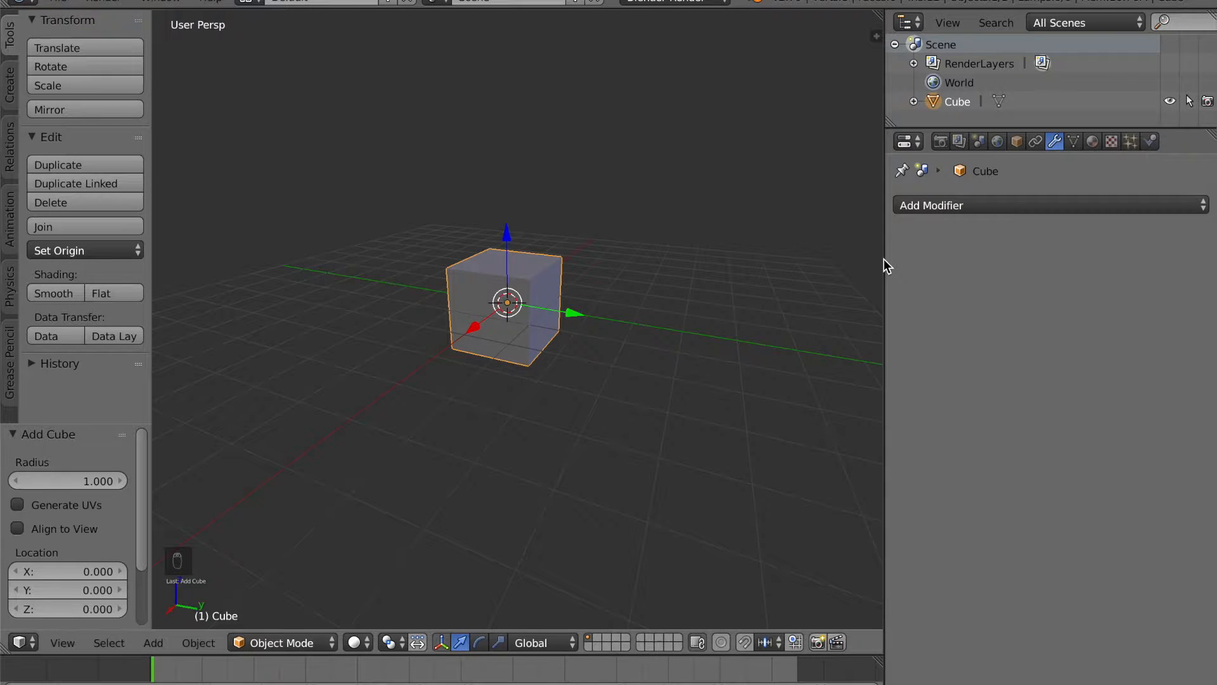
{"action": "left_click_drag", "start_coordinate": [879, 259], "coordinate": [866, 262]}
{"action": "scroll", "coordinate": [501, 363], "scroll_direction": "up", "scroll_amount": 3}
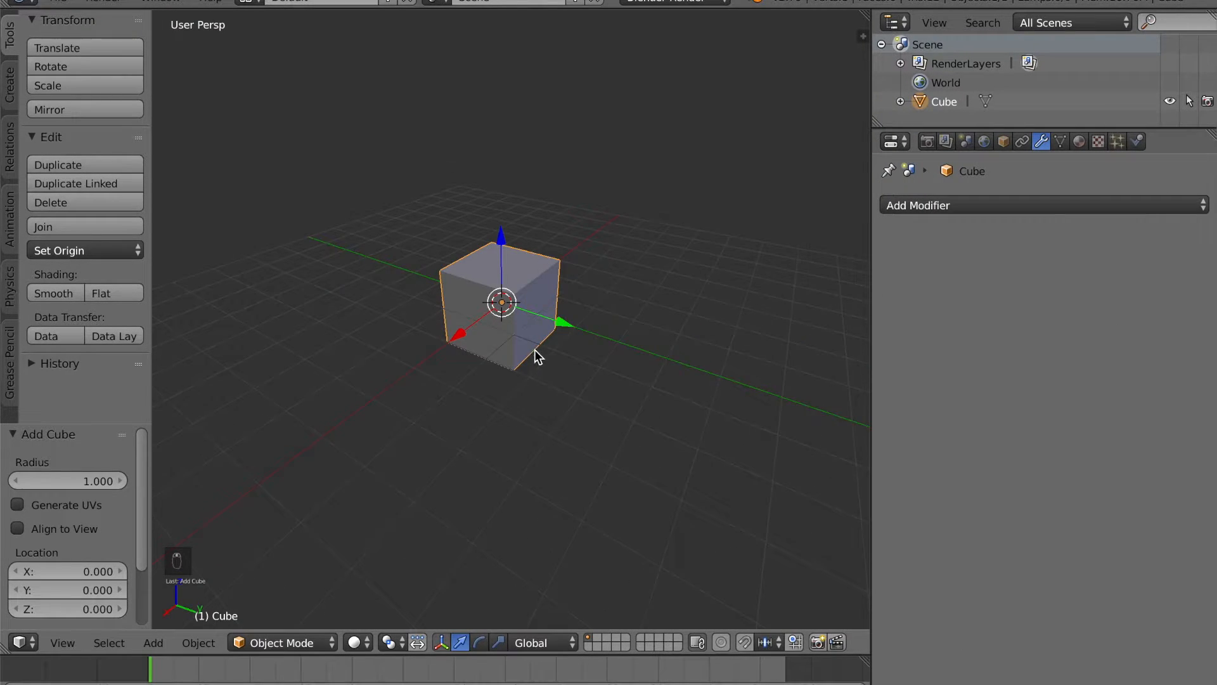
- Add a Mirror modifier on the X axis to the cube and disable its Merge option
{"action": "left_click", "coordinate": [927, 206]}
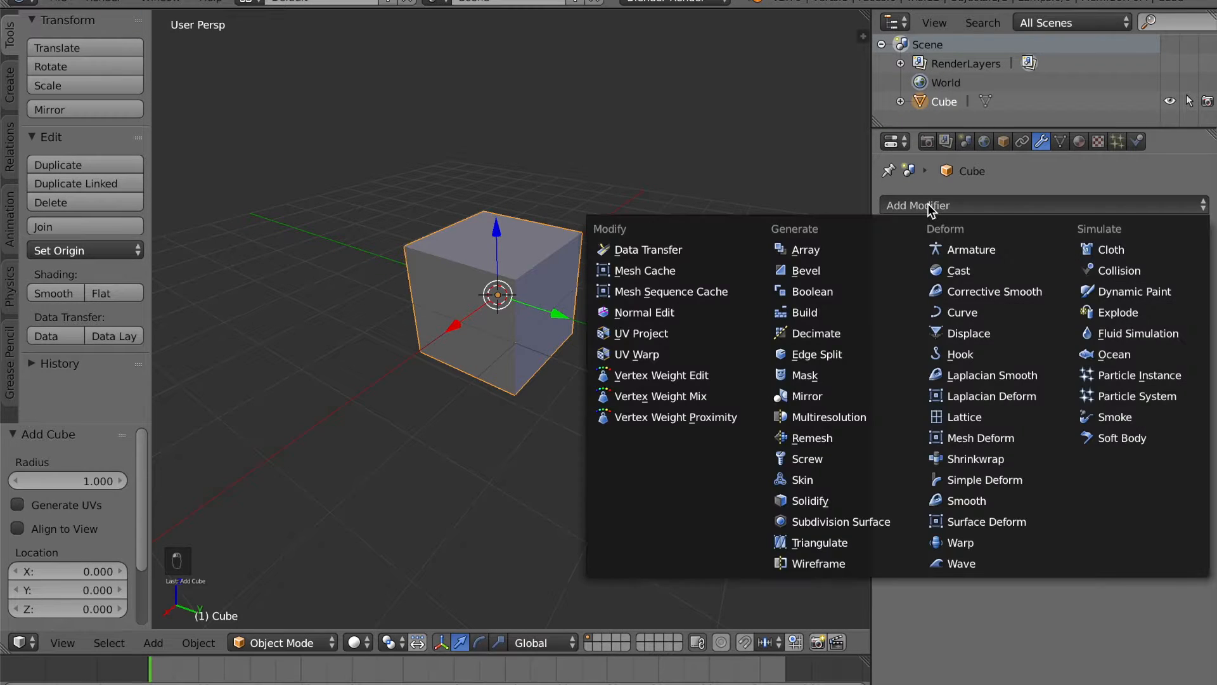
{"action": "left_click", "coordinate": [832, 391]}
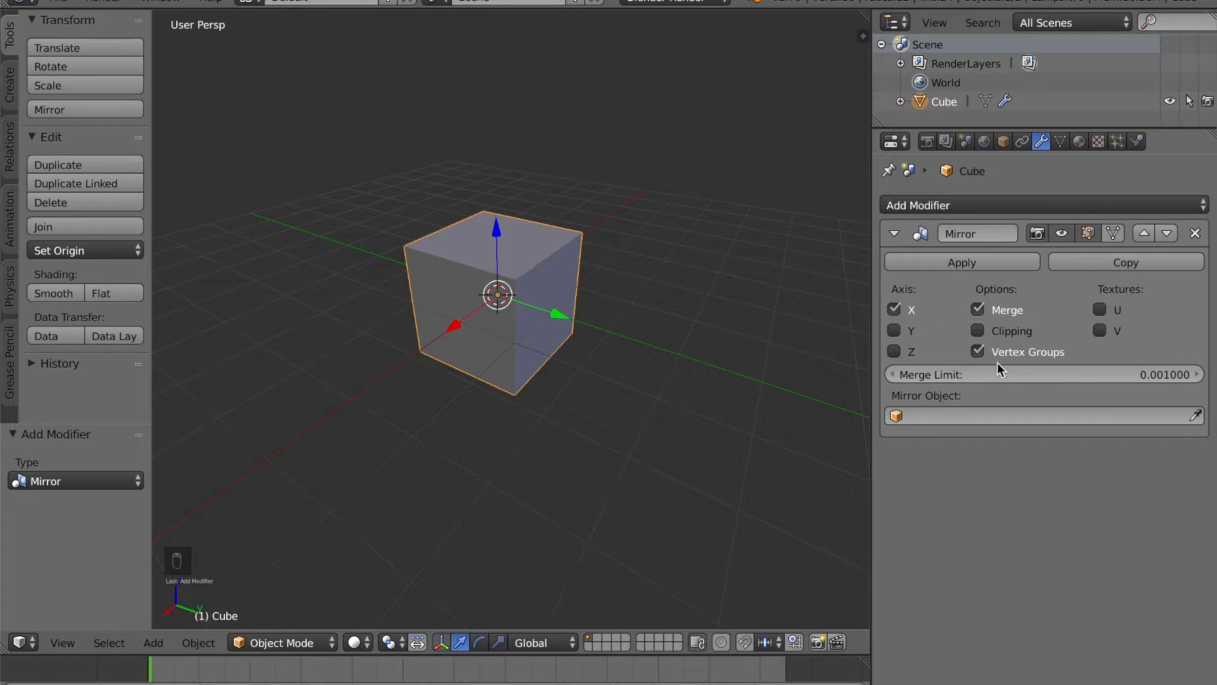
{"action": "key", "text": "Tab"}
{"action": "key", "text": "Tab"}
{"action": "middle_click_drag", "start_coordinate": [618, 339], "coordinate": [792, 330]}
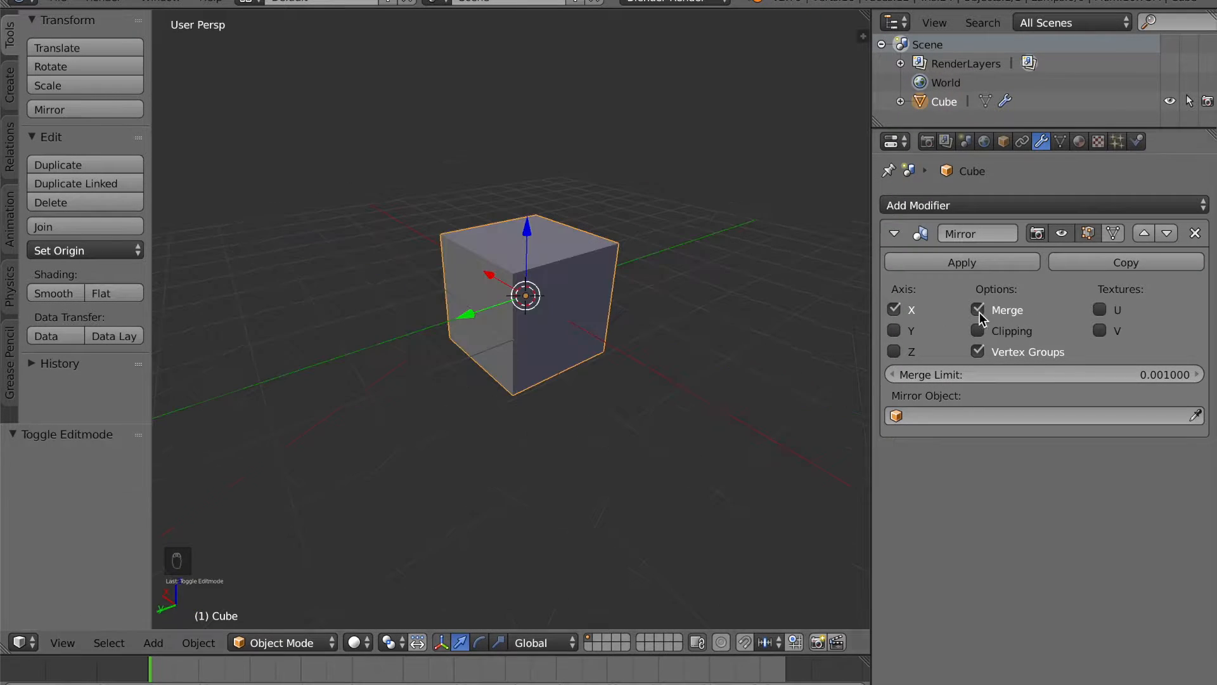
{"action": "left_click", "coordinate": [978, 310]}
{"action": "middle_click_drag", "start_coordinate": [565, 348], "coordinate": [567, 352]}
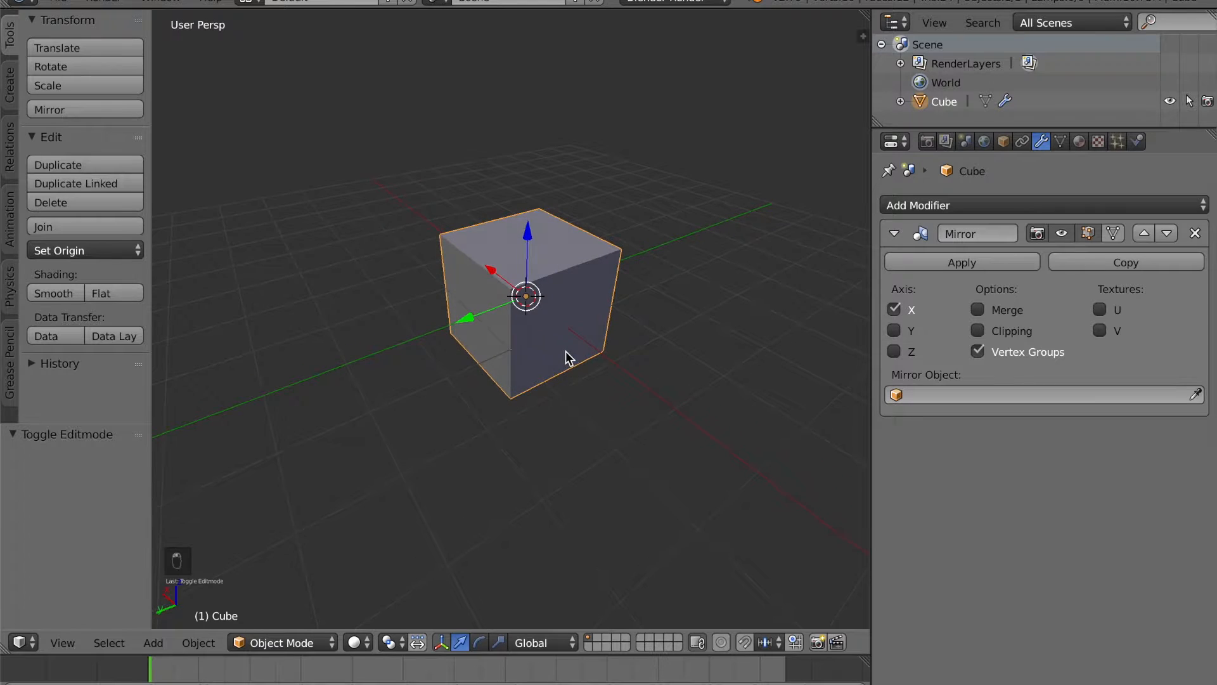
- In Edit Mode, move one X-side face of the cube about 1.44 units along negative X
{"action": "key", "text": "Tab"}
{"action": "right_click", "coordinate": [536, 326]}
{"action": "mouse_move", "coordinate": [535, 326]}
{"action": "middle_mouse_down"}
{"action": "mouse_move", "coordinate": [526, 338]}
{"action": "mouse_move", "coordinate": [527, 310]}
{"action": "middle_mouse_up"}
{"action": "left_click_drag", "start_coordinate": [527, 293], "coordinate": [633, 331]}
{"action": "middle_click_drag", "start_coordinate": [589, 336], "coordinate": [444, 305]}
- Move the cube's opposite X-side face about 2.05 units along negative X to separate the mirrored halves
{"action": "right_click", "coordinate": [445, 305]}
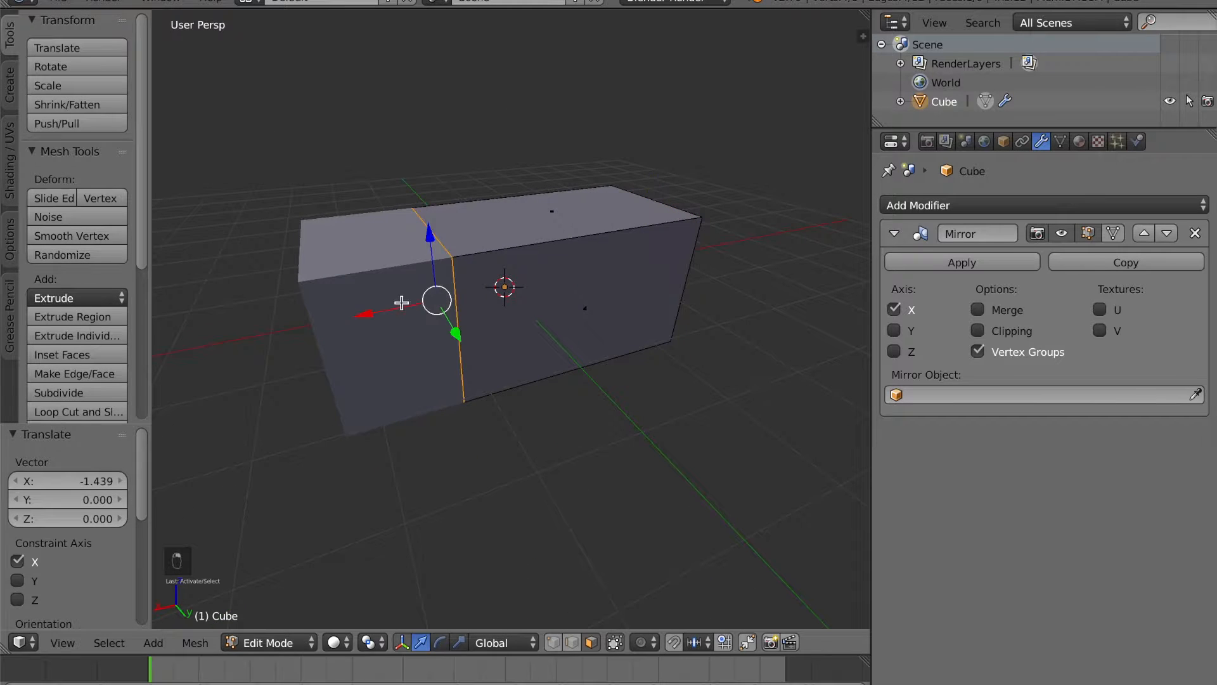
{"action": "left_click_drag", "start_coordinate": [384, 312], "coordinate": [504, 295]}
{"action": "middle_click_drag", "start_coordinate": [504, 295], "coordinate": [467, 357]}
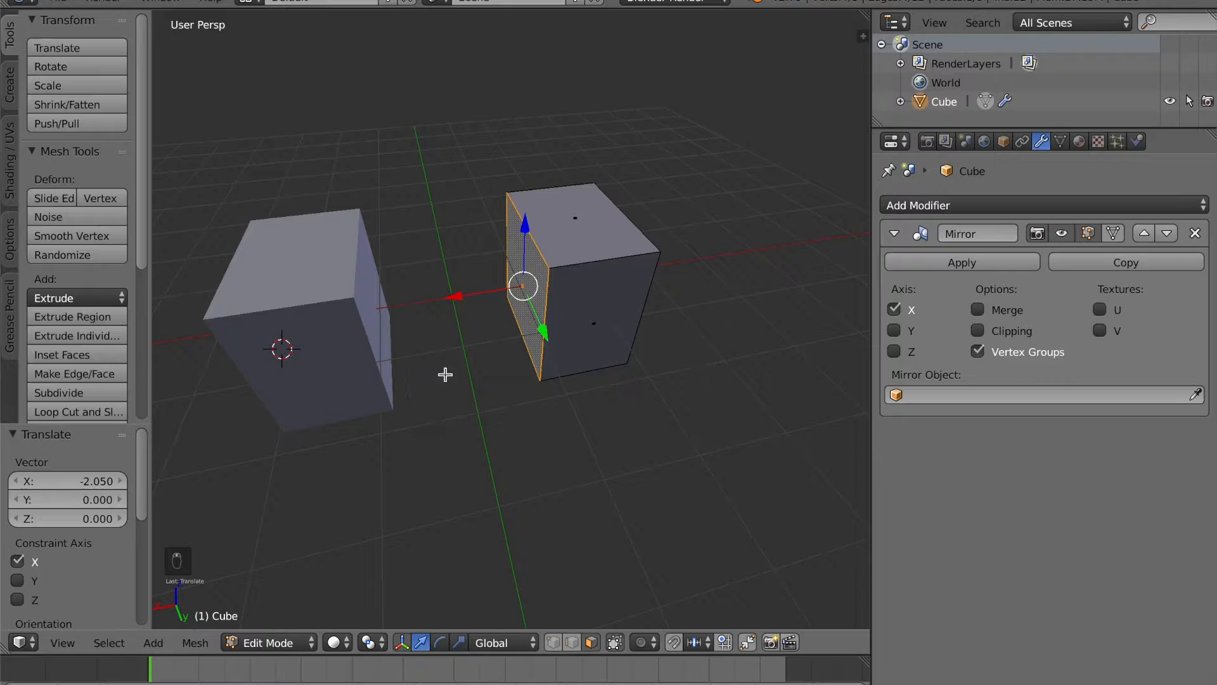
- Return to Object Mode and replace the cube's Mirror modifier with a Boolean modifier
{"action": "middle_click_drag", "start_coordinate": [394, 336], "coordinate": [378, 364]}
{"action": "left_click", "coordinate": [948, 205]}
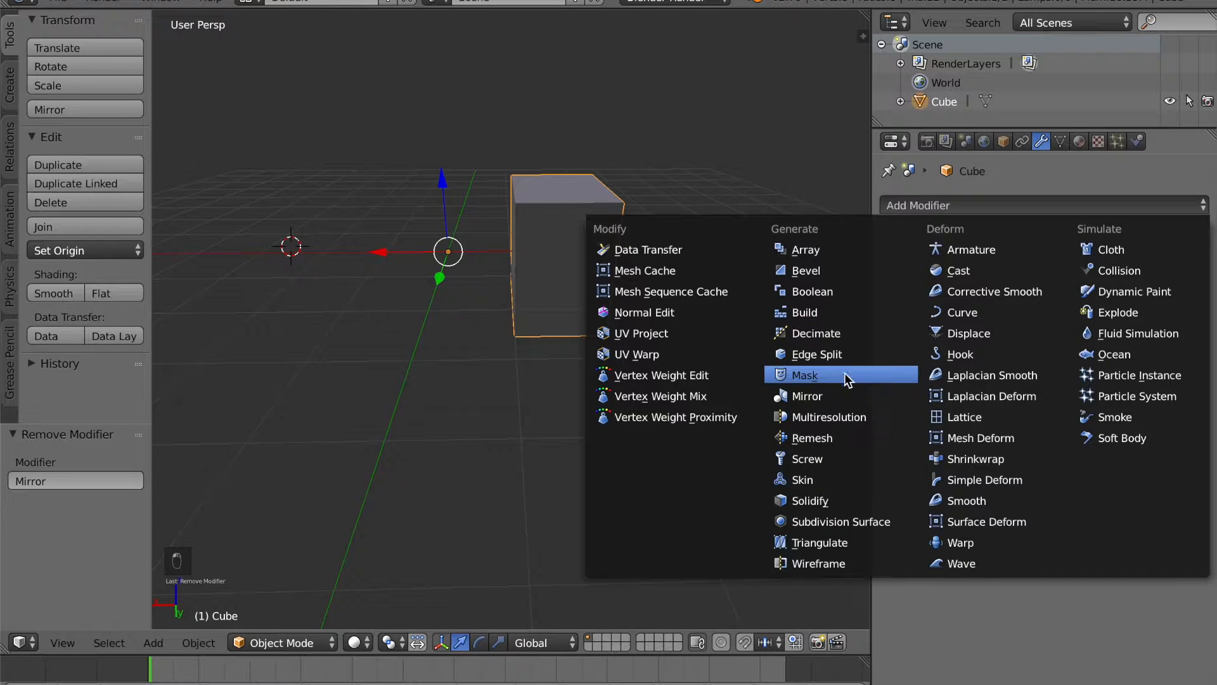
{"action": "left_click", "coordinate": [869, 295]}
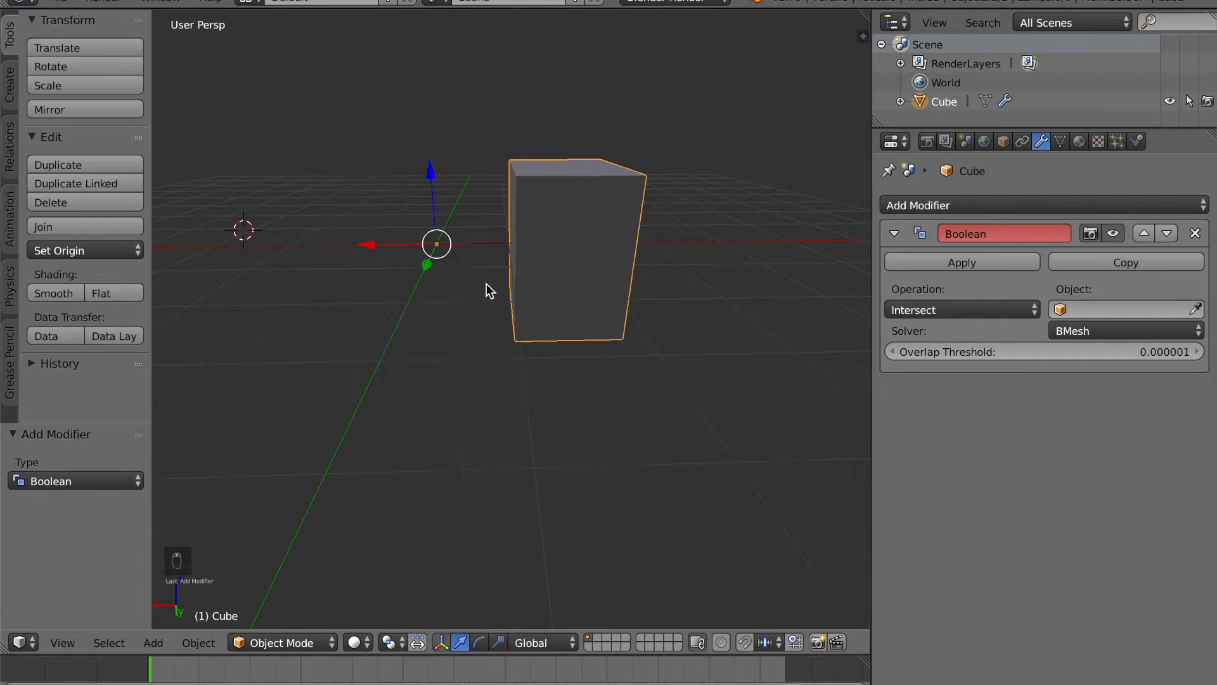
- Add a second cube scaled down to about 0.47 and stretched about 3.04 times along X
{"action": "key", "text": "shift+a"}
{"action": "left_click", "coordinate": [553, 306]}
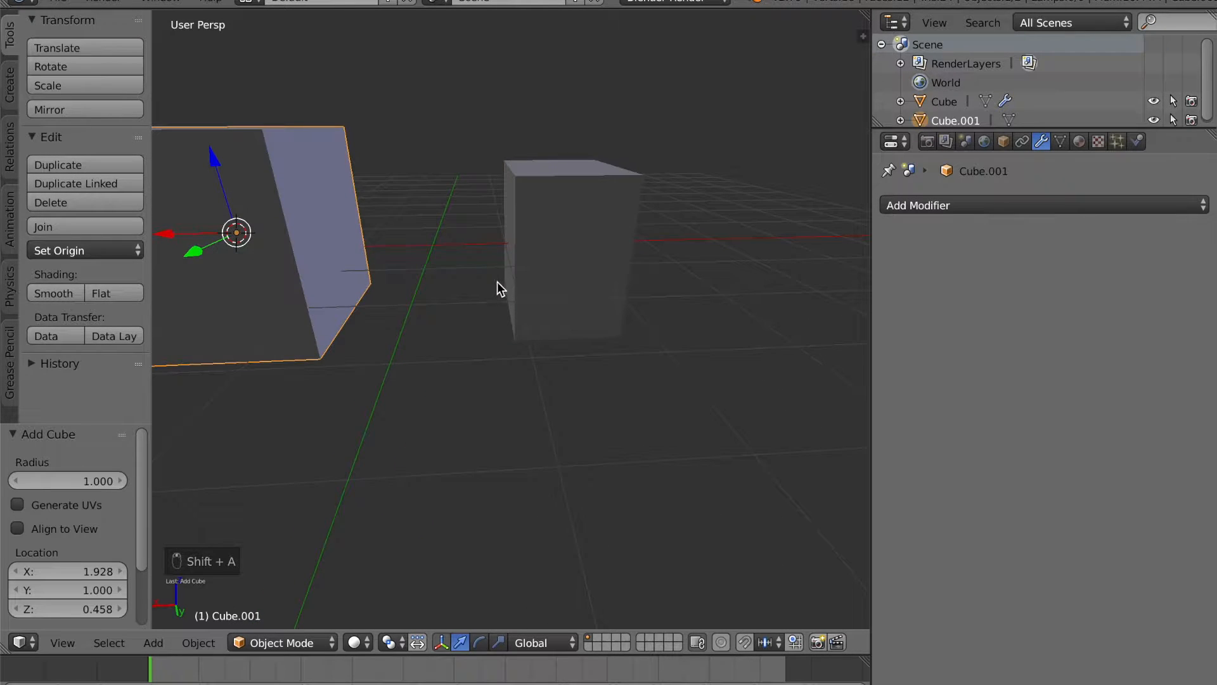
{"action": "key", "text": "s"}
{"action": "left_click", "coordinate": [355, 227]}
{"action": "key", "text": "s"}
{"action": "key", "text": "x"}
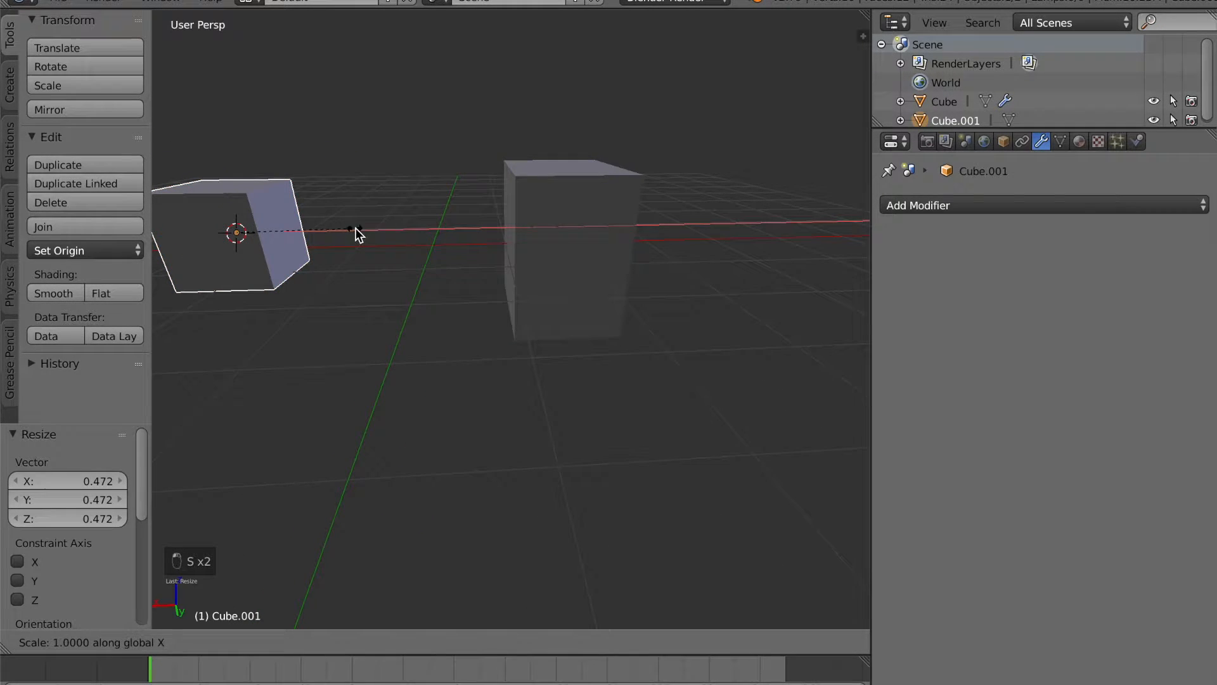
{"action": "left_click", "coordinate": [597, 236]}
{"action": "scroll", "coordinate": [308, 247], "scroll_direction": "down", "scroll_amount": 3}
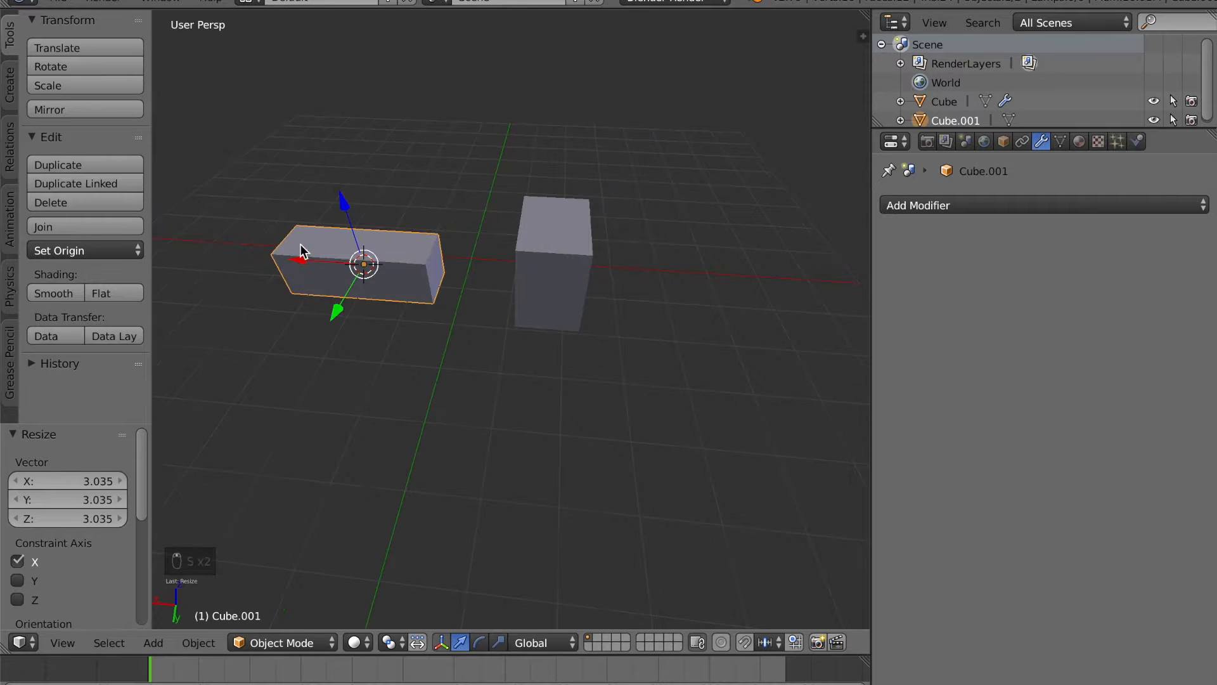
- Move the stretched cube along X through the first block and lower it about 0.25 units along Z
{"action": "left_click_drag", "start_coordinate": [304, 256], "coordinate": [559, 303]}
{"action": "middle_click_drag", "start_coordinate": [559, 303], "coordinate": [554, 334]}
{"action": "right_click", "coordinate": [504, 332]}
{"action": "right_click", "coordinate": [535, 292]}
{"action": "left_click_drag", "start_coordinate": [512, 236], "coordinate": [515, 252]}
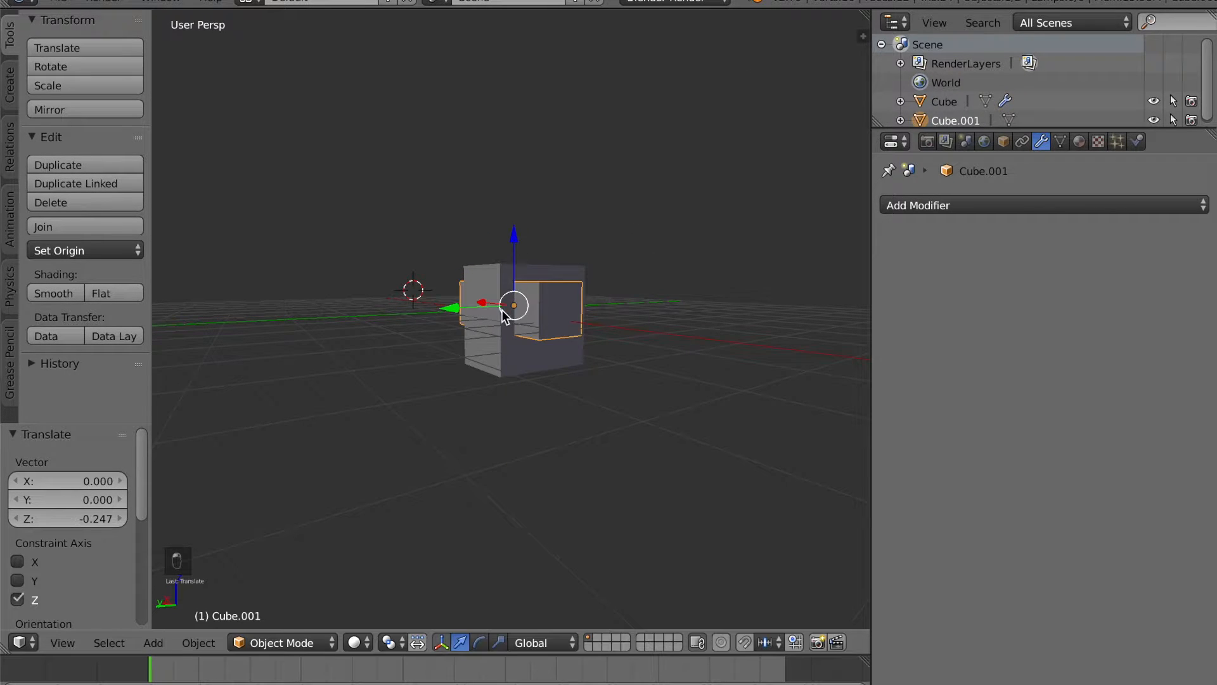
- Set the first block's Boolean modifier to Difference with the stretched cube as its object, and apply it
{"action": "right_click", "coordinate": [480, 269]}
{"action": "middle_click_drag", "start_coordinate": [476, 250], "coordinate": [546, 282]}
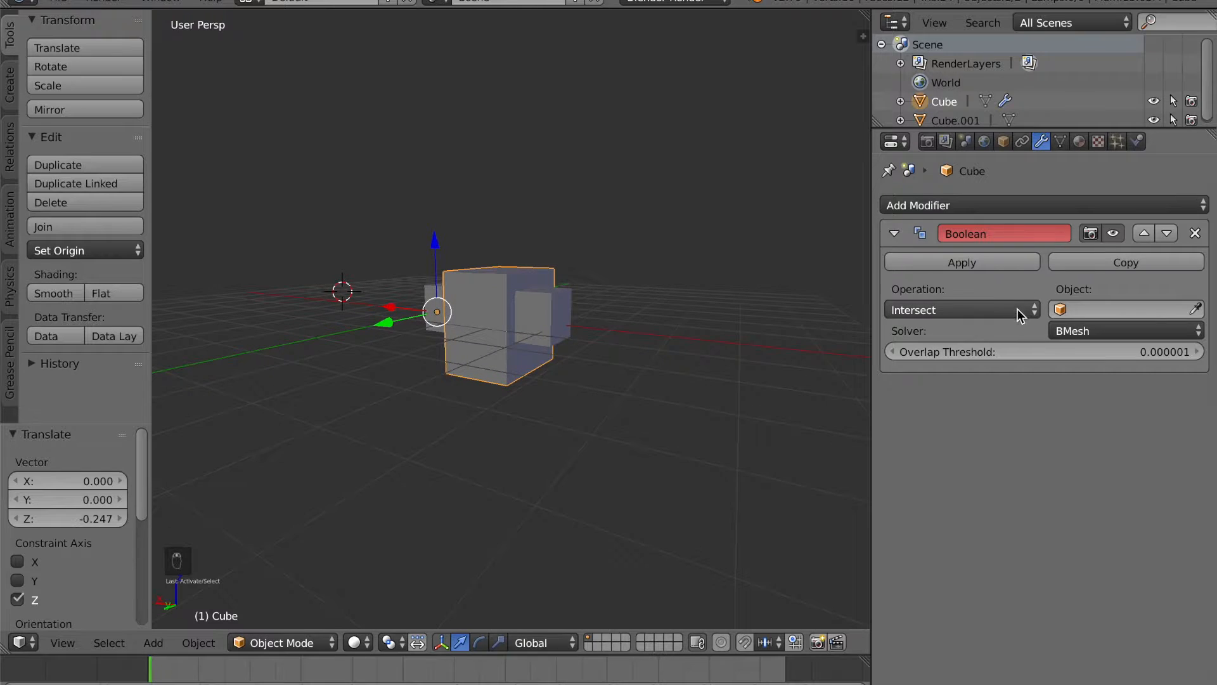
{"action": "left_click", "coordinate": [992, 310]}
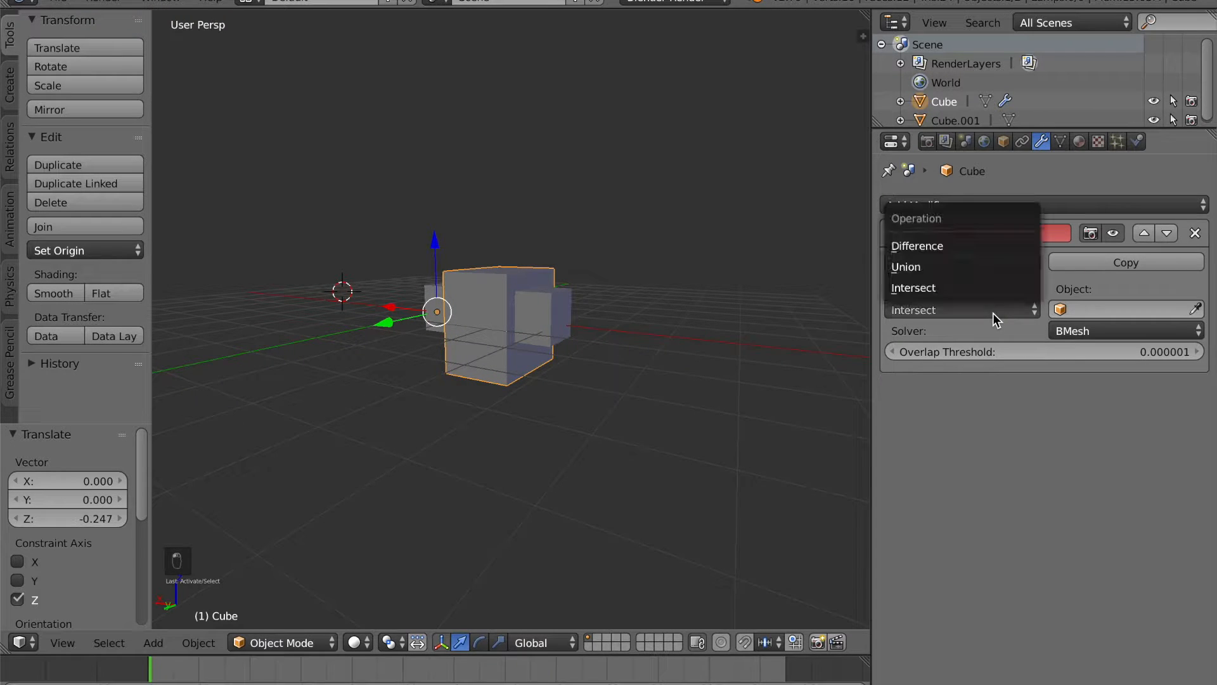
{"action": "left_click", "coordinate": [991, 245]}
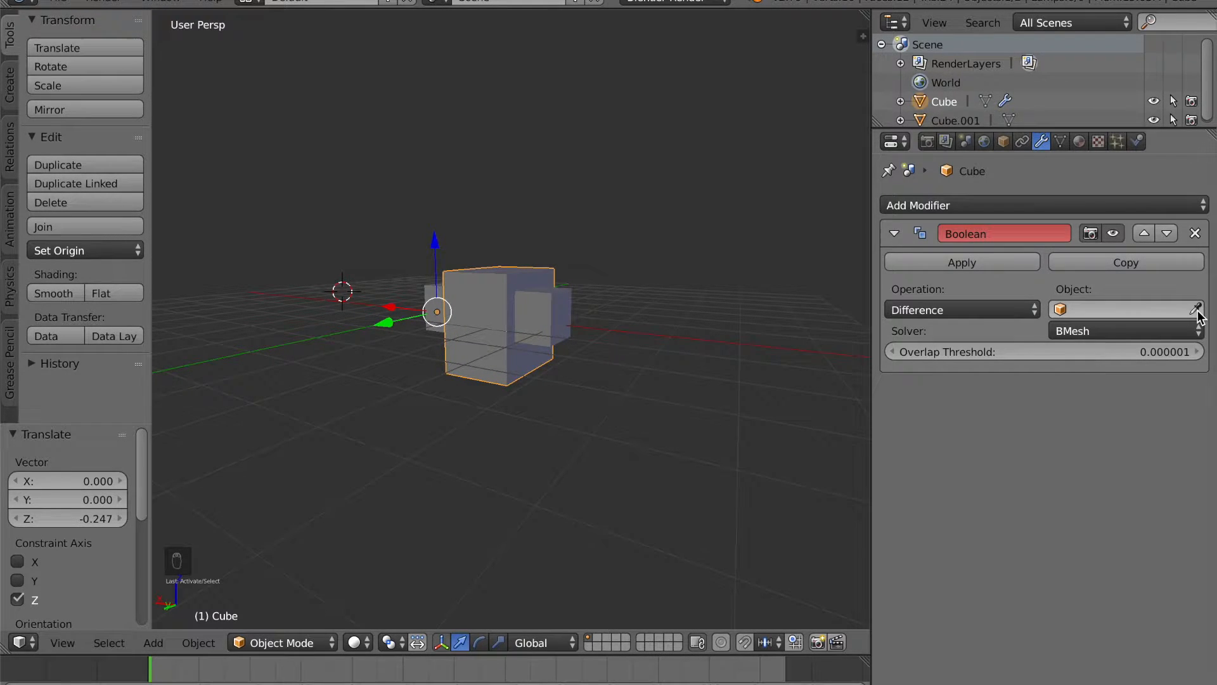
{"action": "left_click", "coordinate": [568, 304]}
{"action": "left_click", "coordinate": [996, 263]}
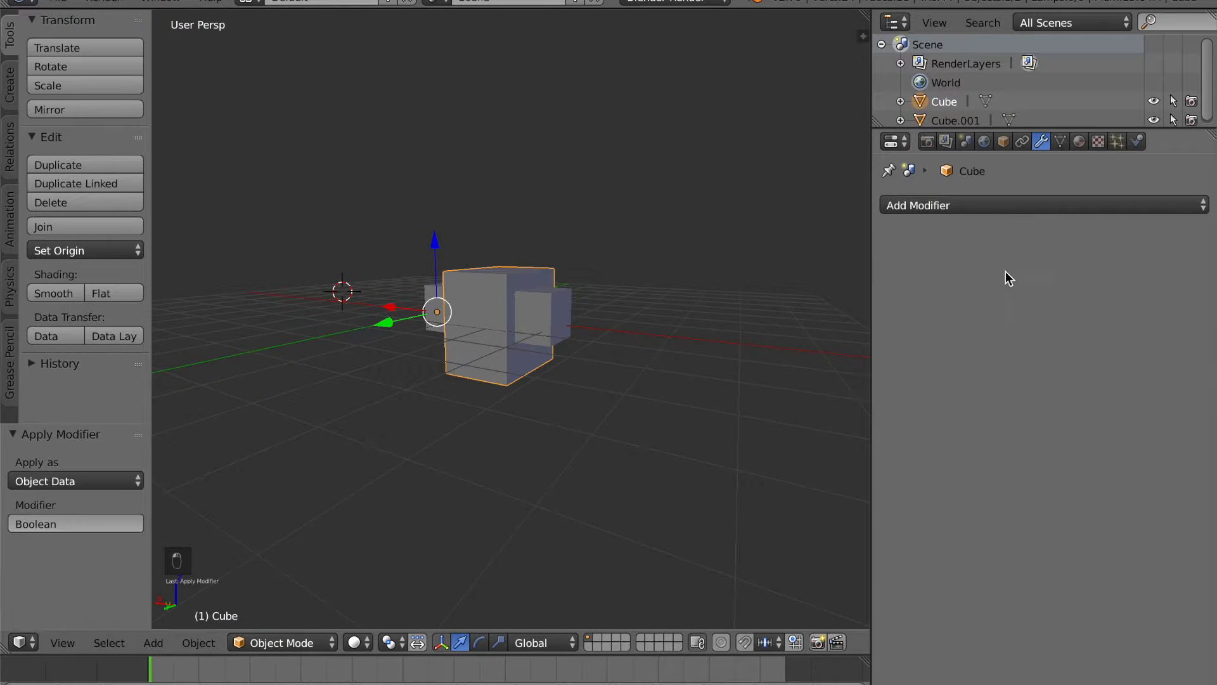
- Delete the stretched cutter cube and select the remaining block with the hole
{"action": "right_click", "coordinate": [546, 324]}
{"action": "key", "text": "x"}
{"action": "left_click", "coordinate": [545, 336]}
{"action": "middle_click_drag", "start_coordinate": [541, 356], "coordinate": [590, 394]}
{"action": "scroll", "coordinate": [519, 349], "scroll_direction": "up", "scroll_amount": 3}
{"action": "scroll", "coordinate": [687, 347], "scroll_direction": "down", "scroll_amount": 5}
{"action": "right_click", "coordinate": [506, 382]}
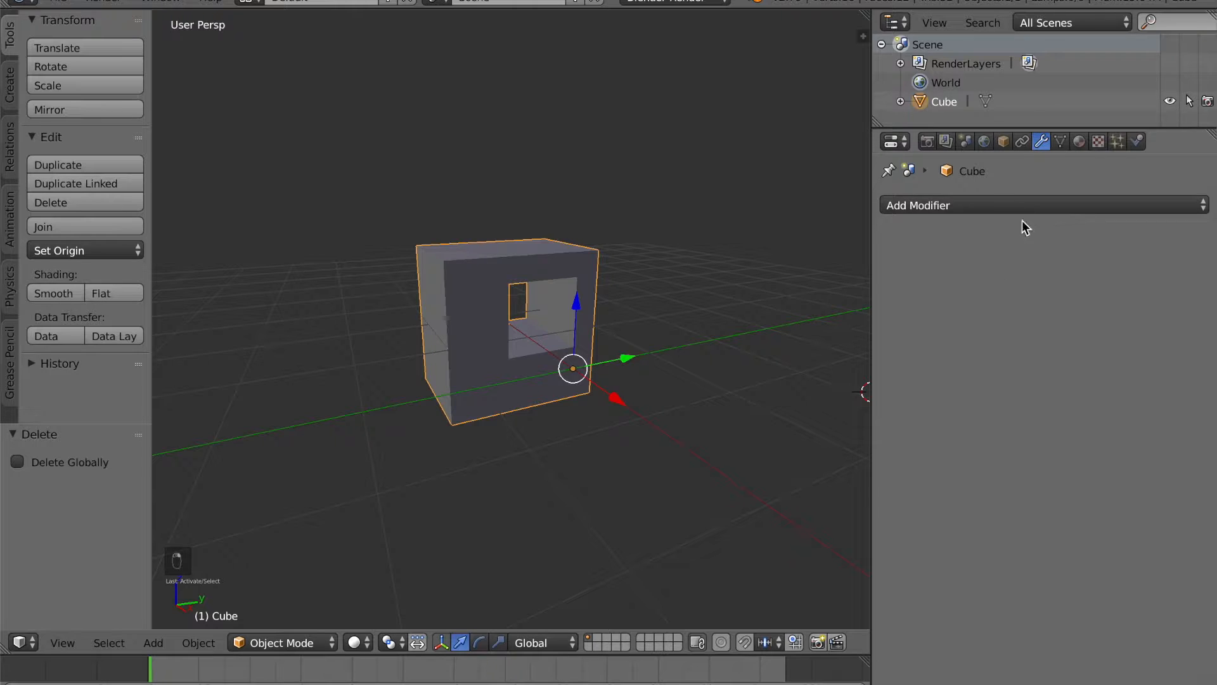
{"action": "left_click", "coordinate": [1000, 205]}
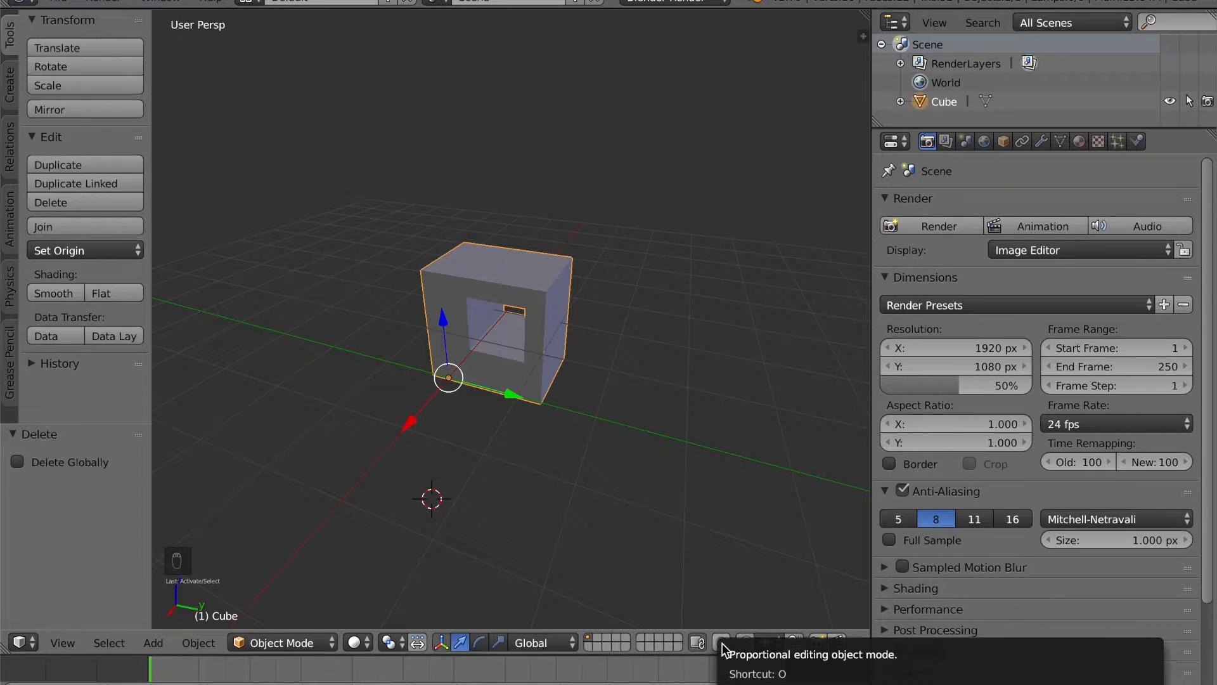
- Enable proportional editing for objects in Object Mode and choose the Smooth falloff
{"action": "left_click", "coordinate": [724, 641]}
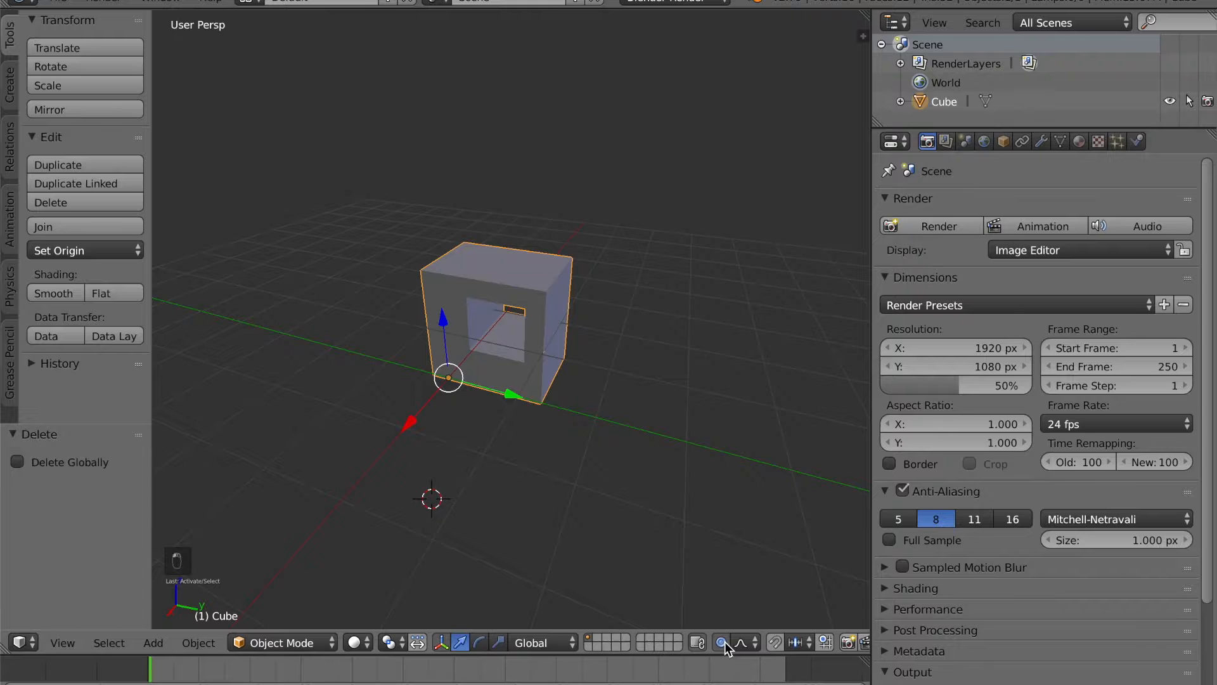
{"action": "middle_click_drag", "start_coordinate": [465, 380], "coordinate": [729, 618]}
{"action": "left_click", "coordinate": [741, 642]}
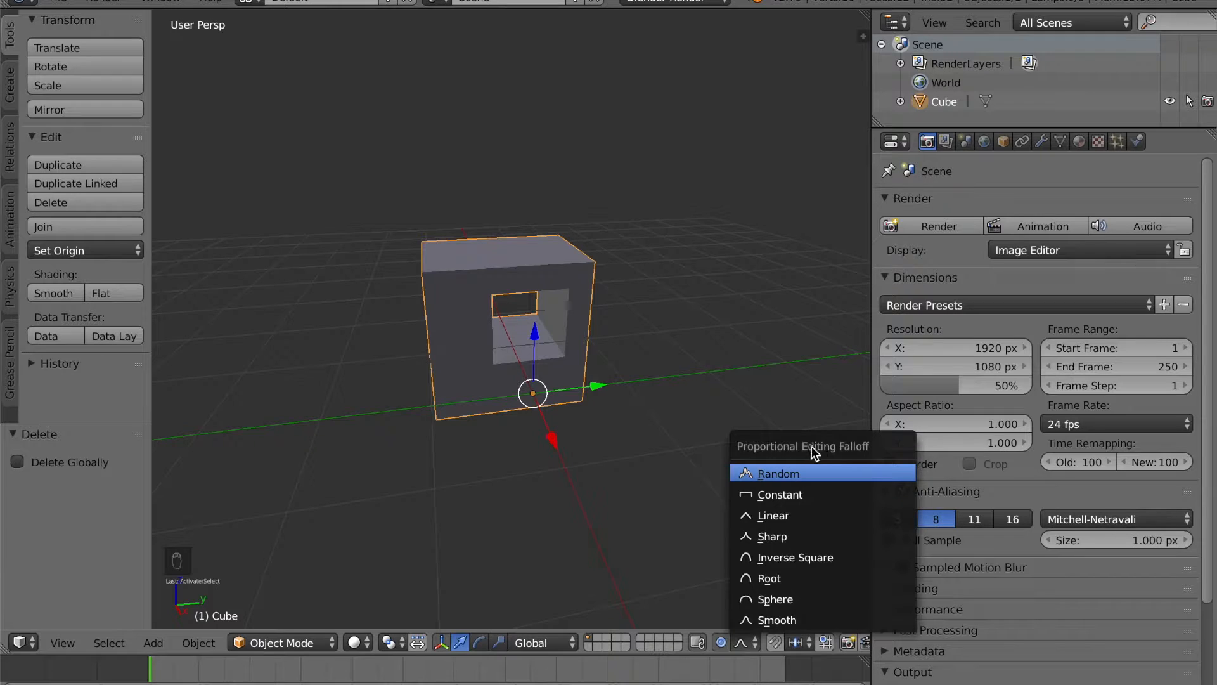
{"action": "left_click", "coordinate": [779, 619]}
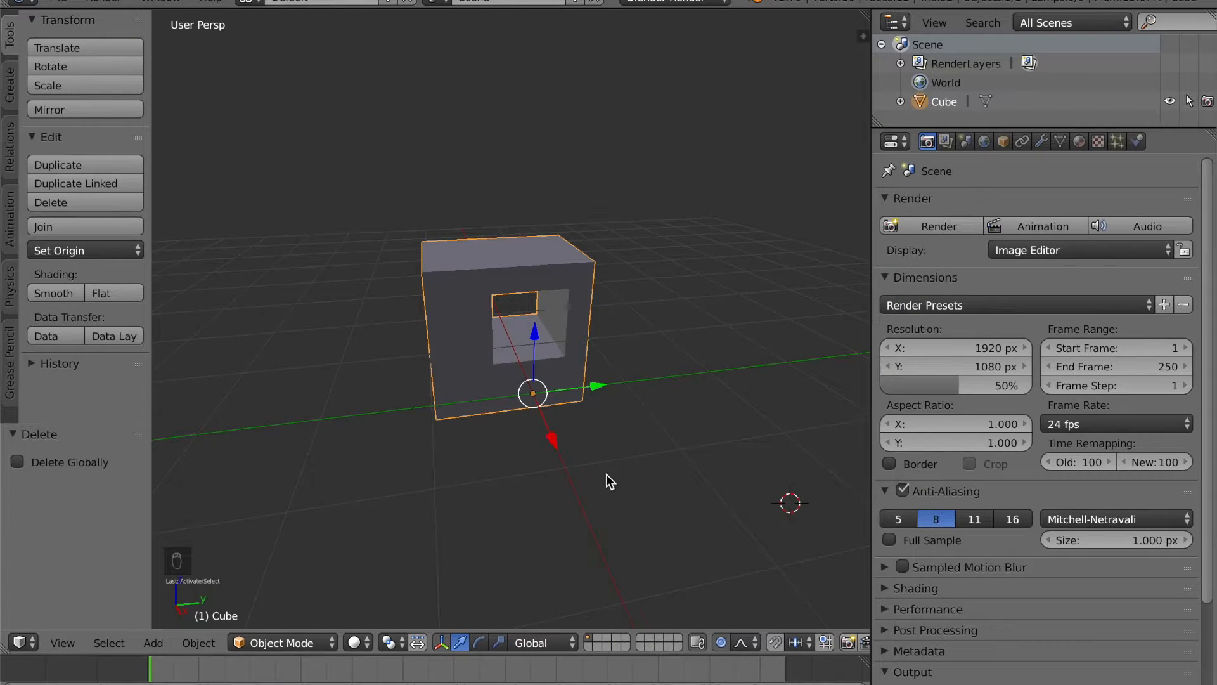
{"action": "middle_click_drag", "start_coordinate": [613, 479], "coordinate": [595, 461]}
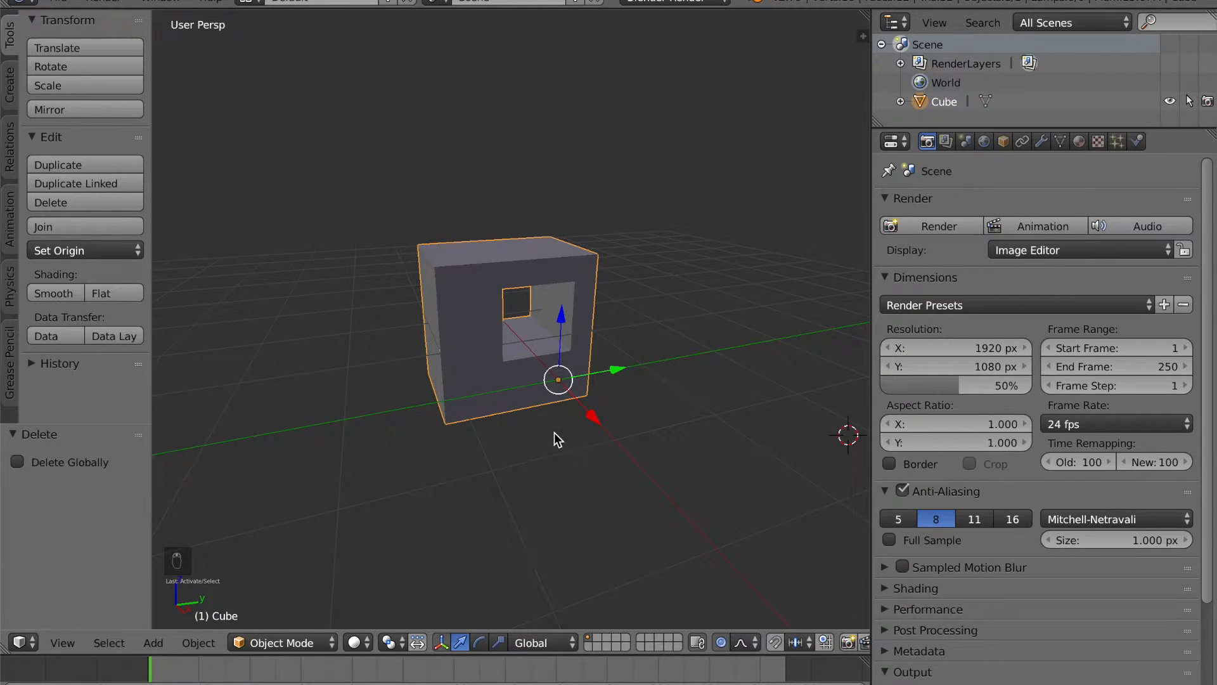
- Enter Edit Mode on the block and select its upper front corner vertex in vertex select mode
{"action": "key", "text": "Tab"}
{"action": "middle_click_drag", "start_coordinate": [528, 390], "coordinate": [551, 388]}
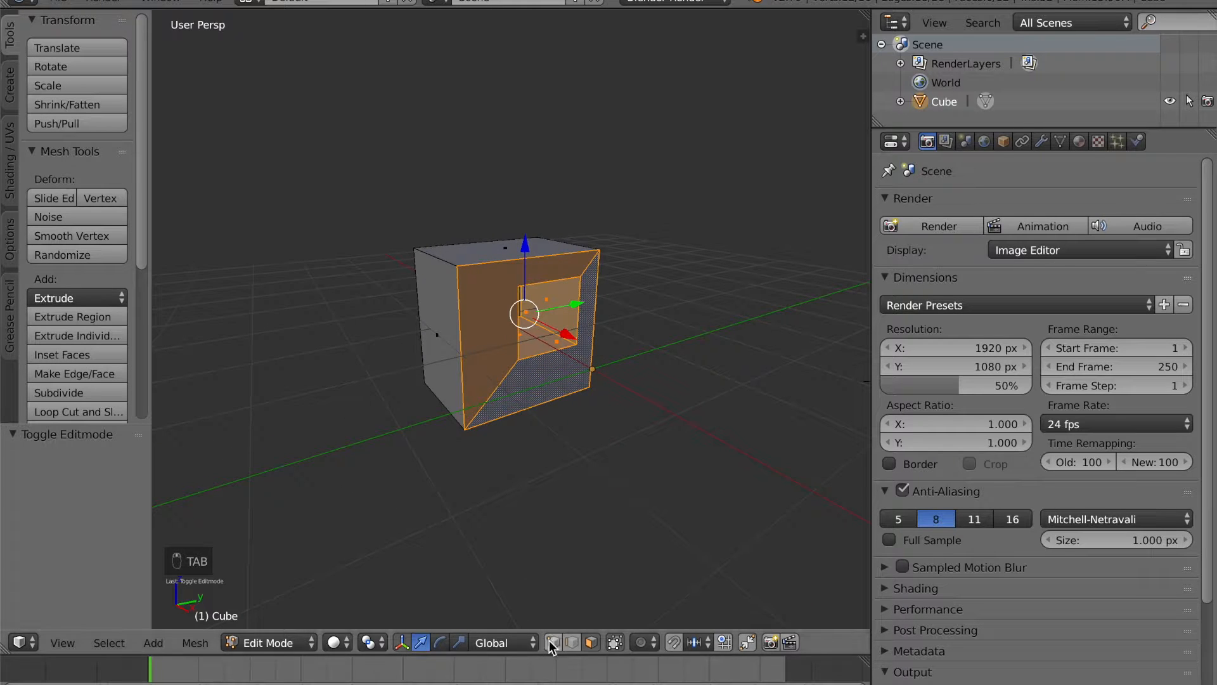
{"action": "right_click", "coordinate": [456, 266]}
{"action": "middle_click_drag", "start_coordinate": [456, 266], "coordinate": [464, 307]}
- Try to move the selected corner vertex outward without proportional editing, and undo the move
{"action": "key", "text": "g"}
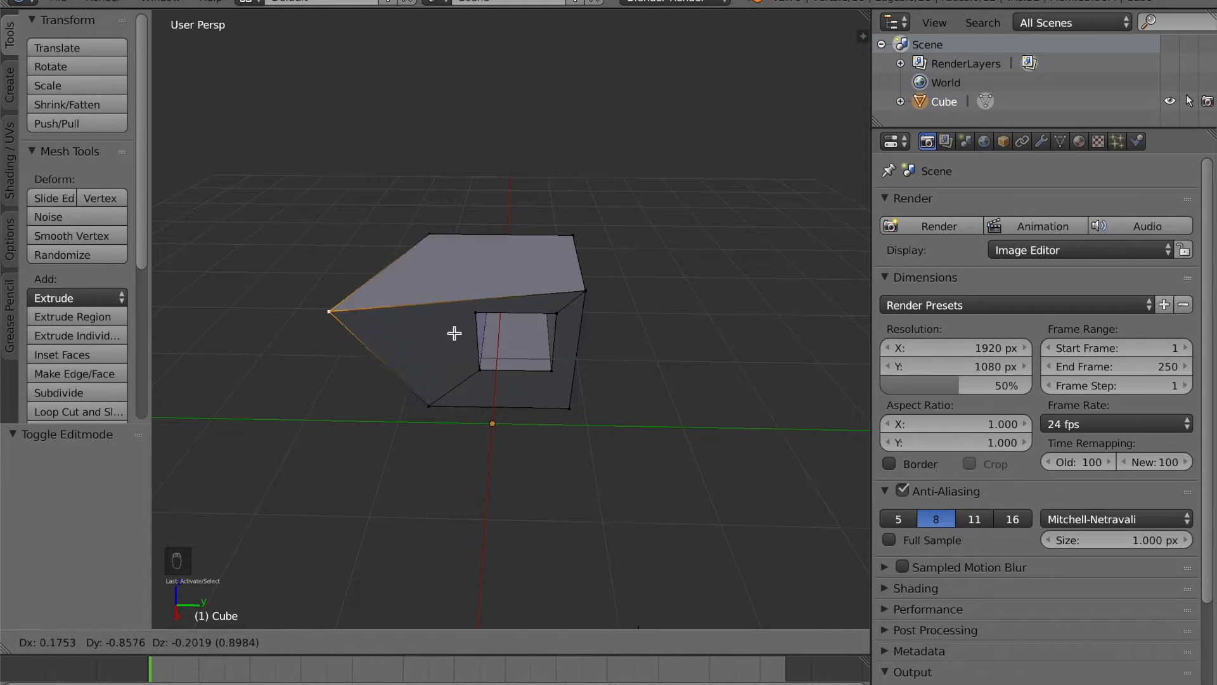
{"action": "left_click", "coordinate": [450, 277]}
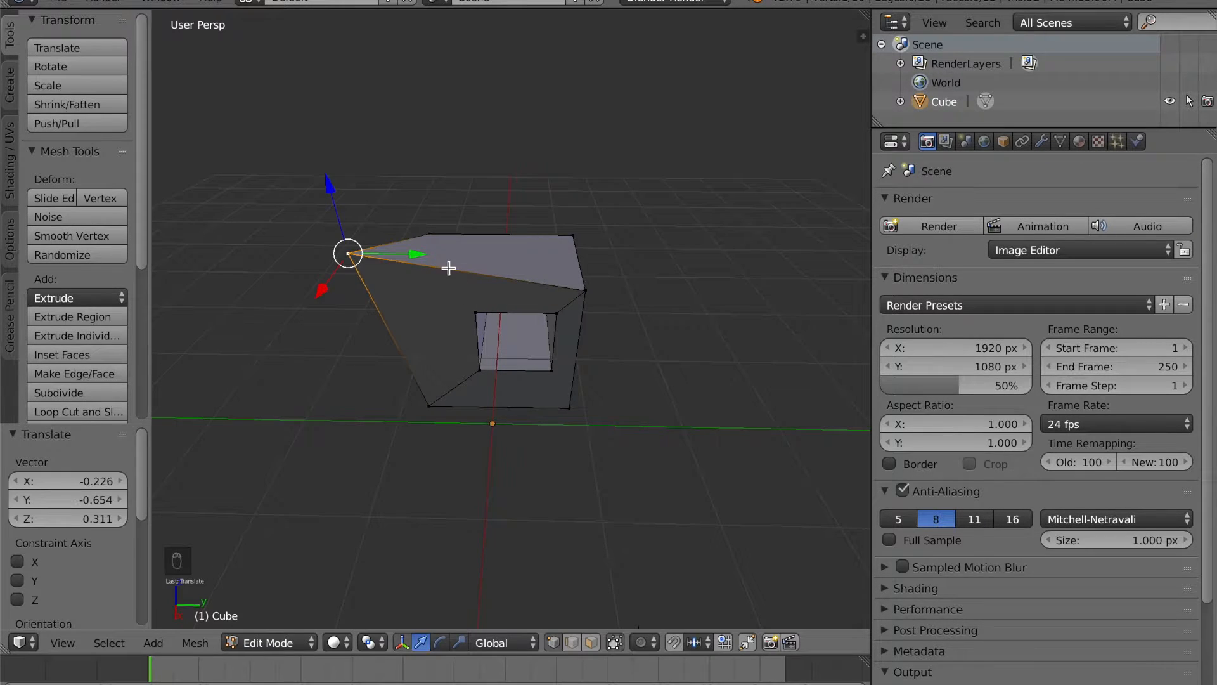
{"action": "key", "text": "super+z"}
- Enable proportional editing in Edit Mode with the Smooth falloff
{"action": "left_click", "coordinate": [641, 640]}
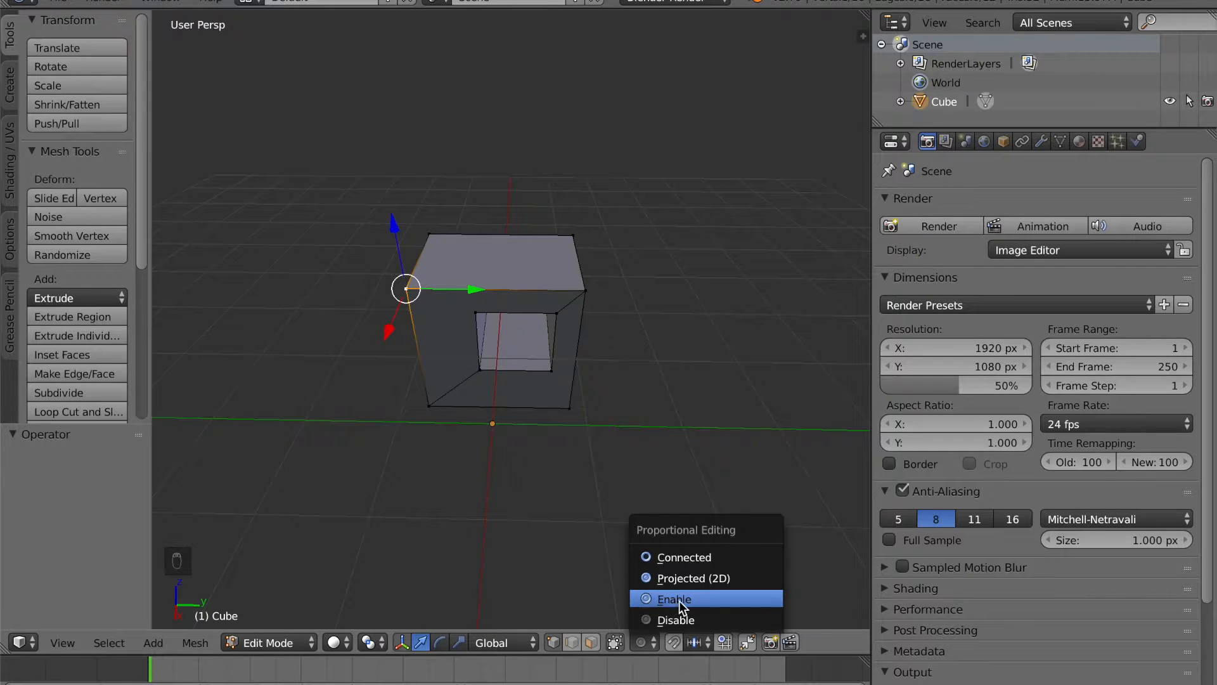
{"action": "left_click", "coordinate": [679, 600]}
{"action": "left_click", "coordinate": [675, 644]}
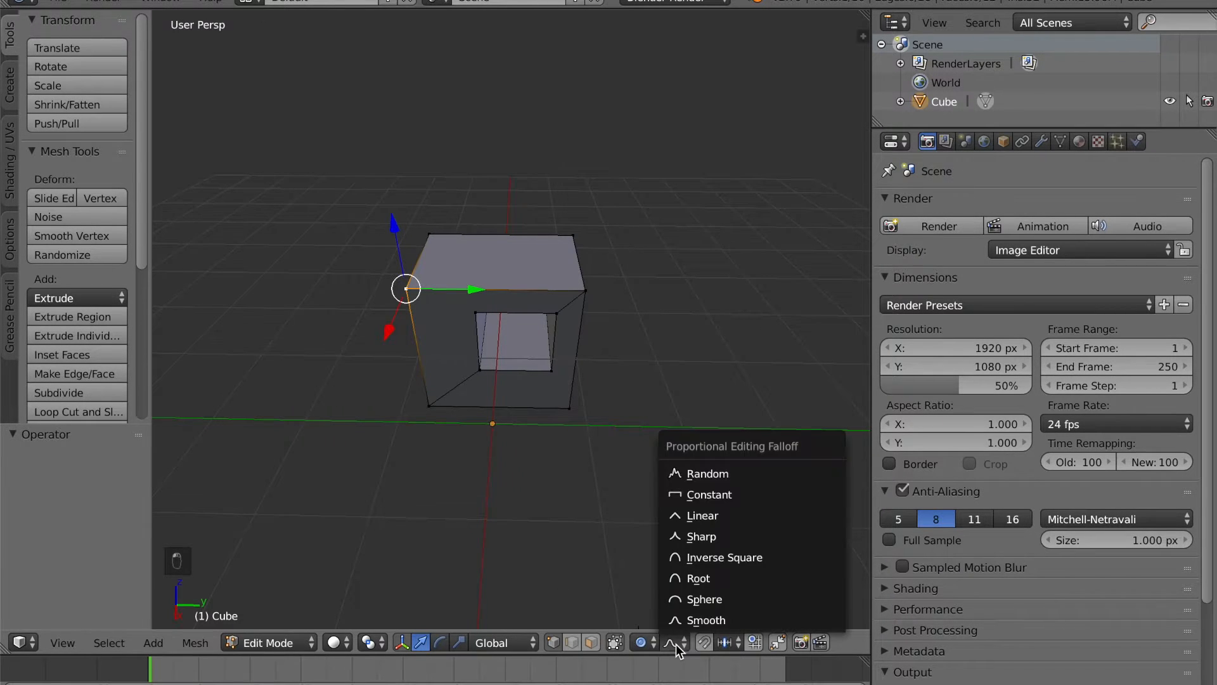
{"action": "left_click", "coordinate": [702, 618]}
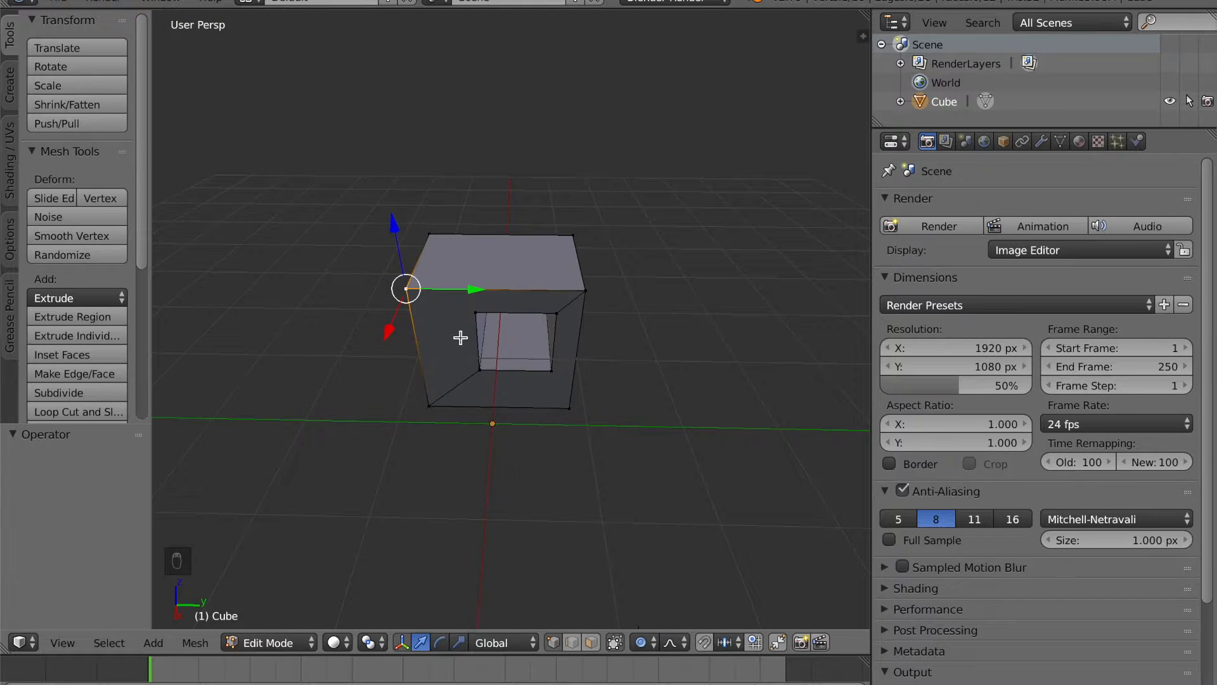
- Pull the corner vertex outward and upward with Smooth falloff, varying the proportional size between about 0.83 and 3.80, and check the shape in Object Mode
{"action": "key", "text": "g"}
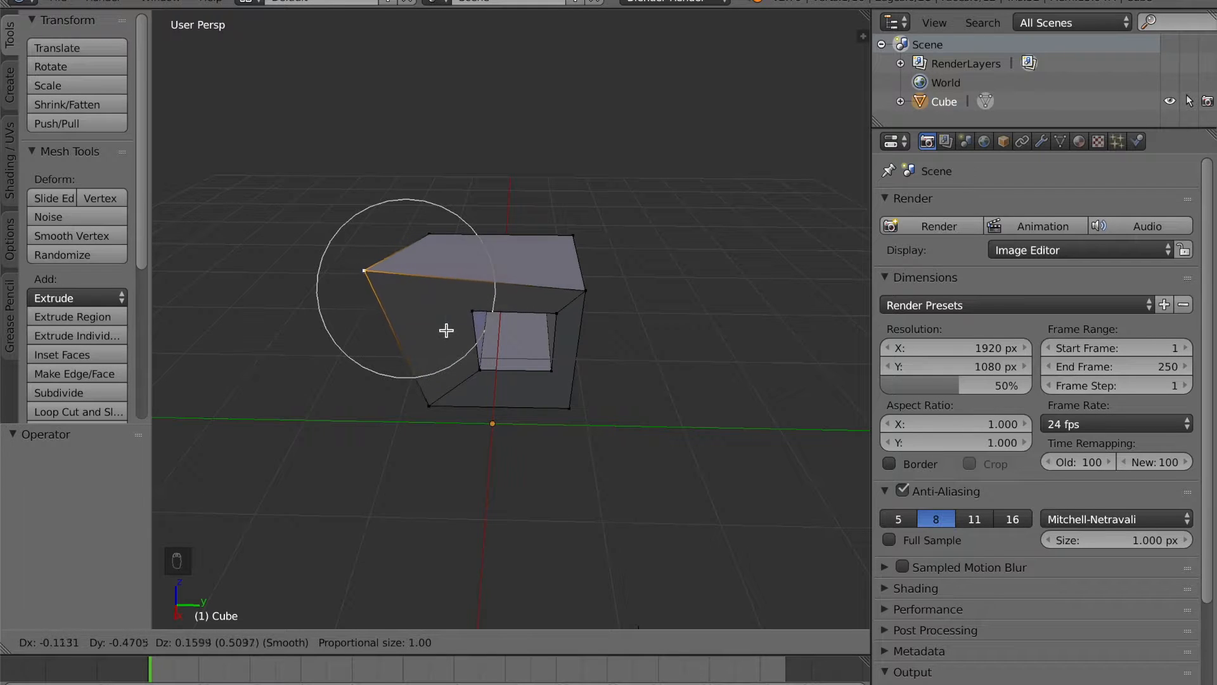
{"action": "scroll", "coordinate": [442, 341], "scroll_direction": "down", "scroll_amount": 10}
{"action": "scroll", "coordinate": [437, 347], "scroll_direction": "down", "scroll_amount": 13}
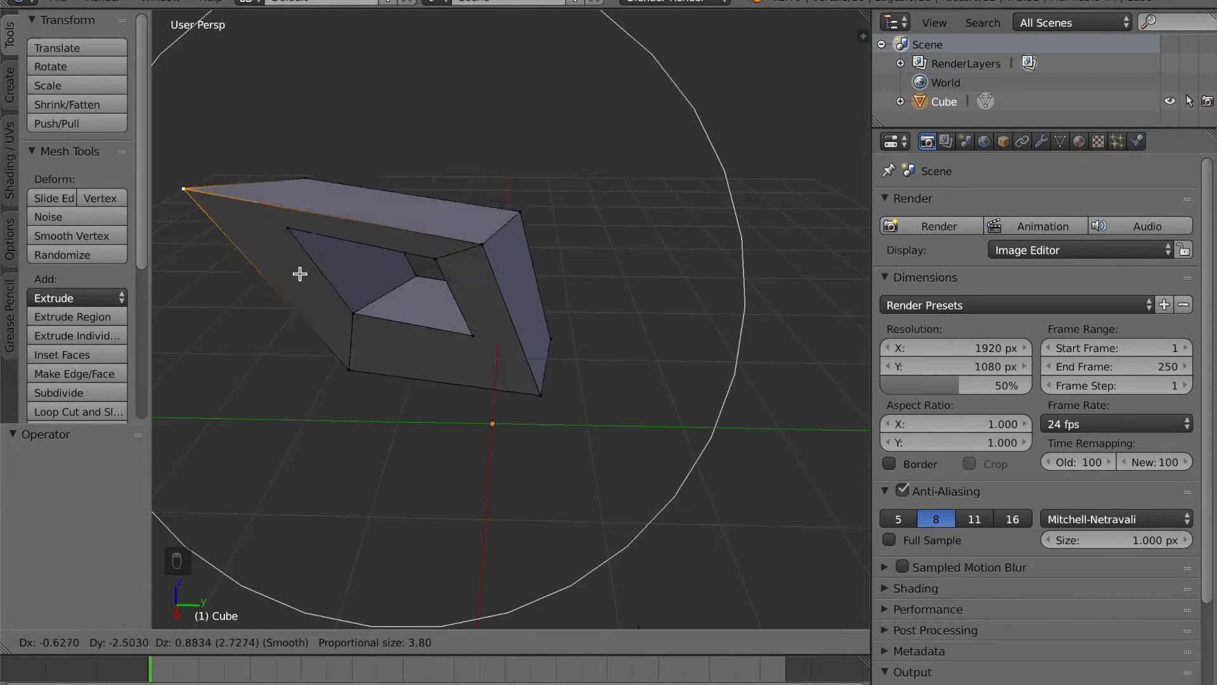
{"action": "scroll", "coordinate": [383, 351], "scroll_direction": "up", "scroll_amount": 8}
{"action": "scroll", "coordinate": [380, 289], "scroll_direction": "up", "scroll_amount": 8}
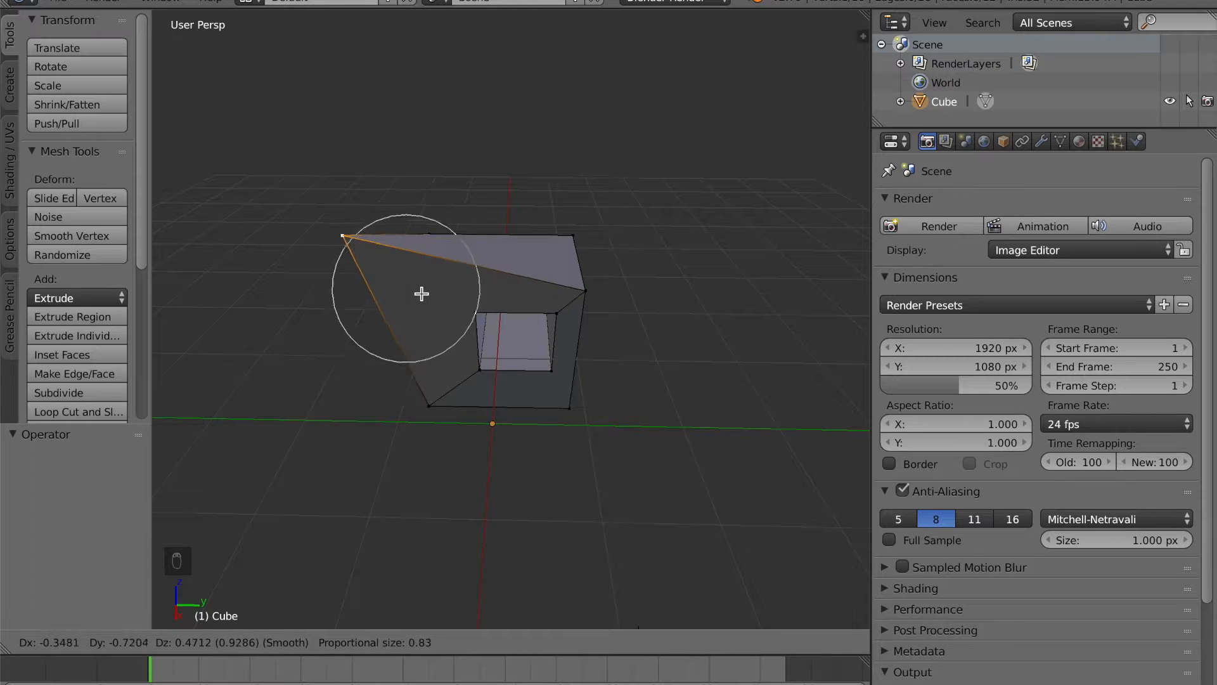
{"action": "scroll", "coordinate": [428, 291], "scroll_direction": "down", "scroll_amount": 15}
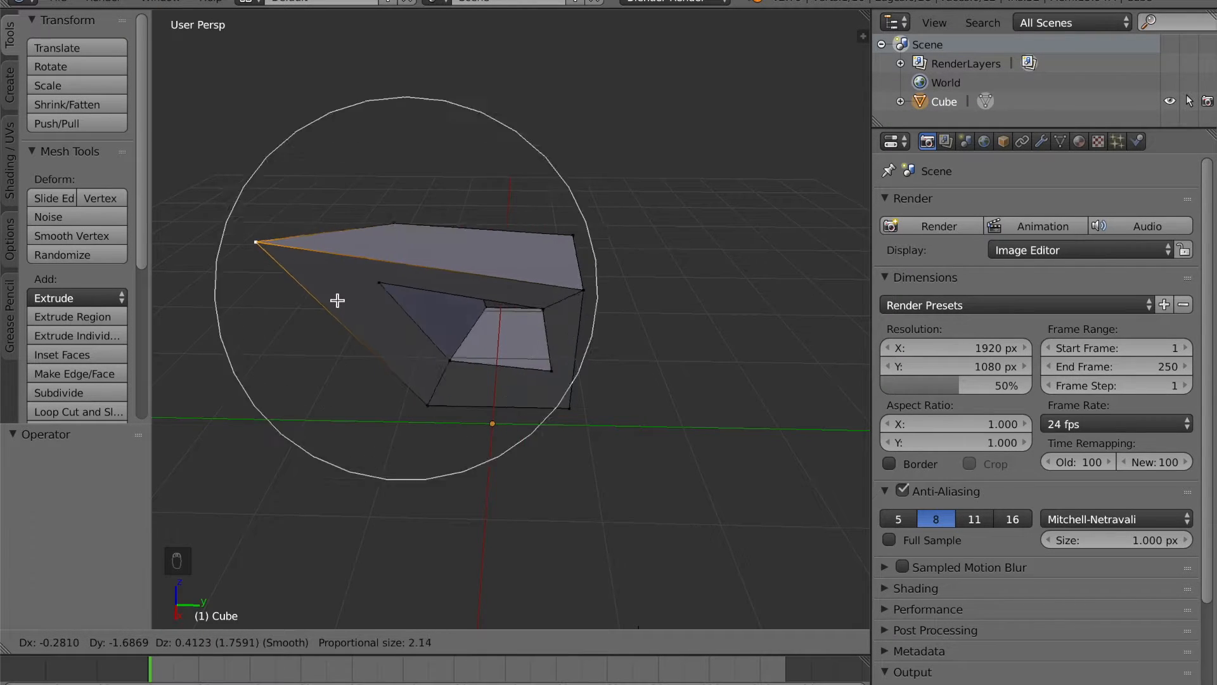
{"action": "left_click", "coordinate": [355, 232]}
{"action": "key", "text": "Tab"}
{"action": "middle_click_drag", "start_coordinate": [462, 394], "coordinate": [542, 435]}
{"action": "key", "text": "Tab"}
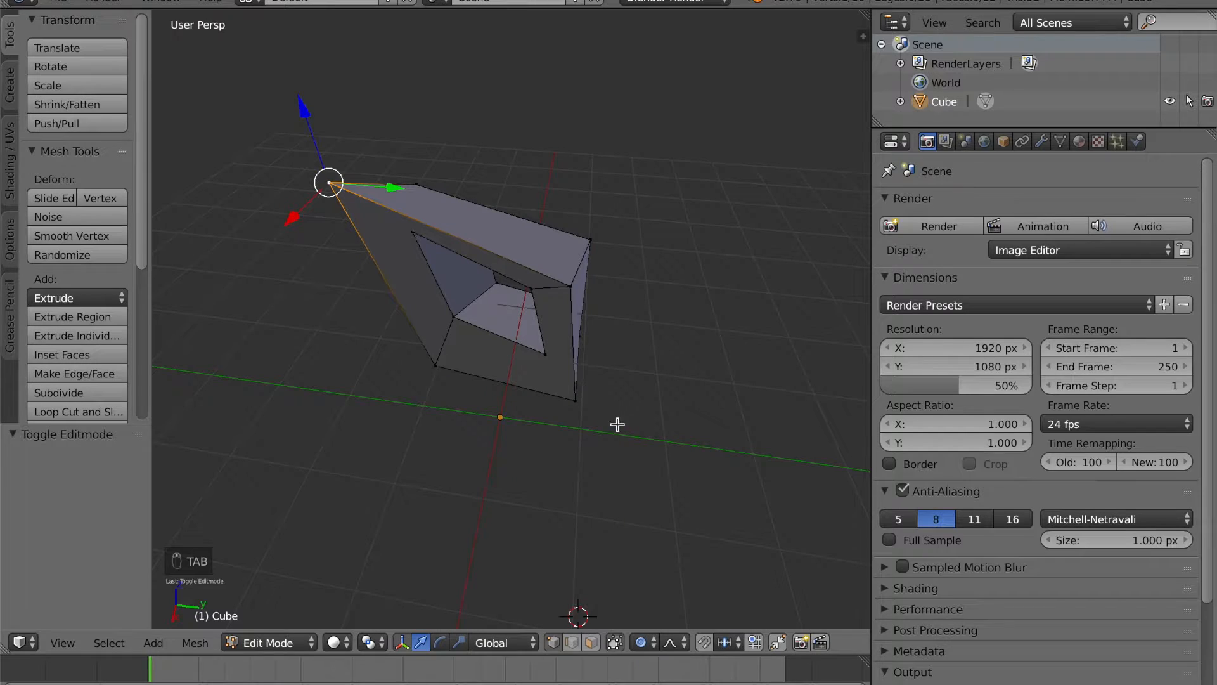
- Try to move the corner vertex with Constant falloff at proportional sizes between about 0.62 and 6.73, and cancel the move
{"action": "left_click", "coordinate": [675, 644]}
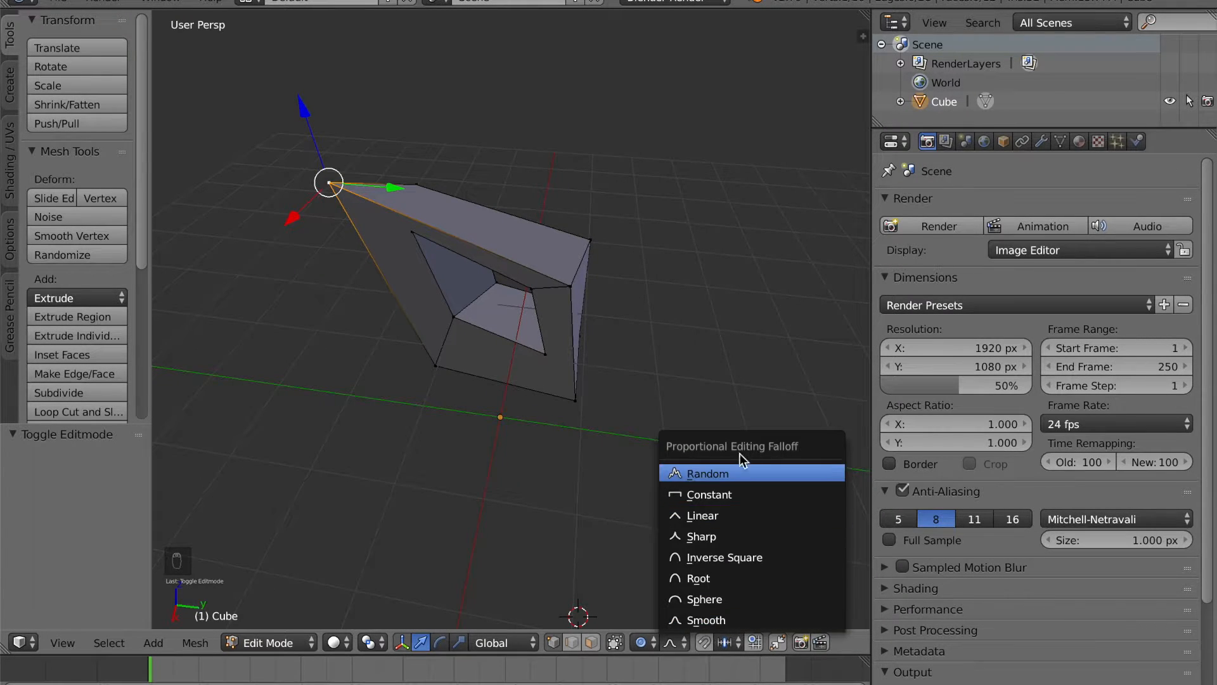
{"action": "left_click", "coordinate": [717, 494]}
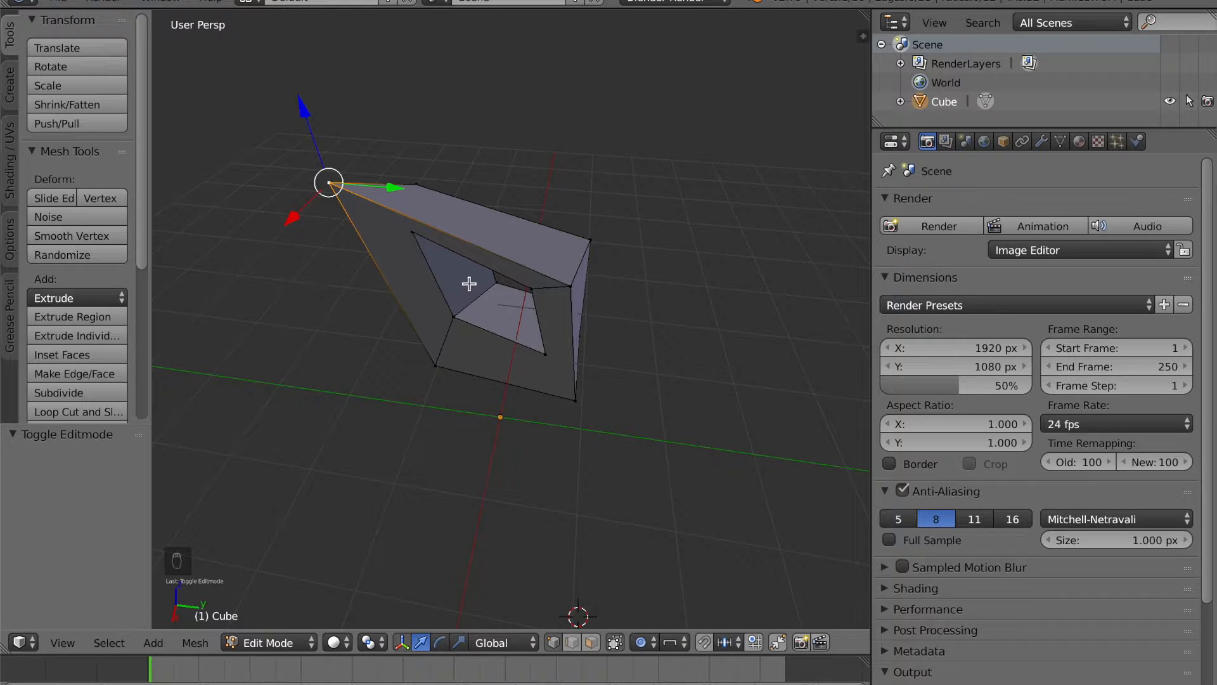
{"action": "key", "text": "g"}
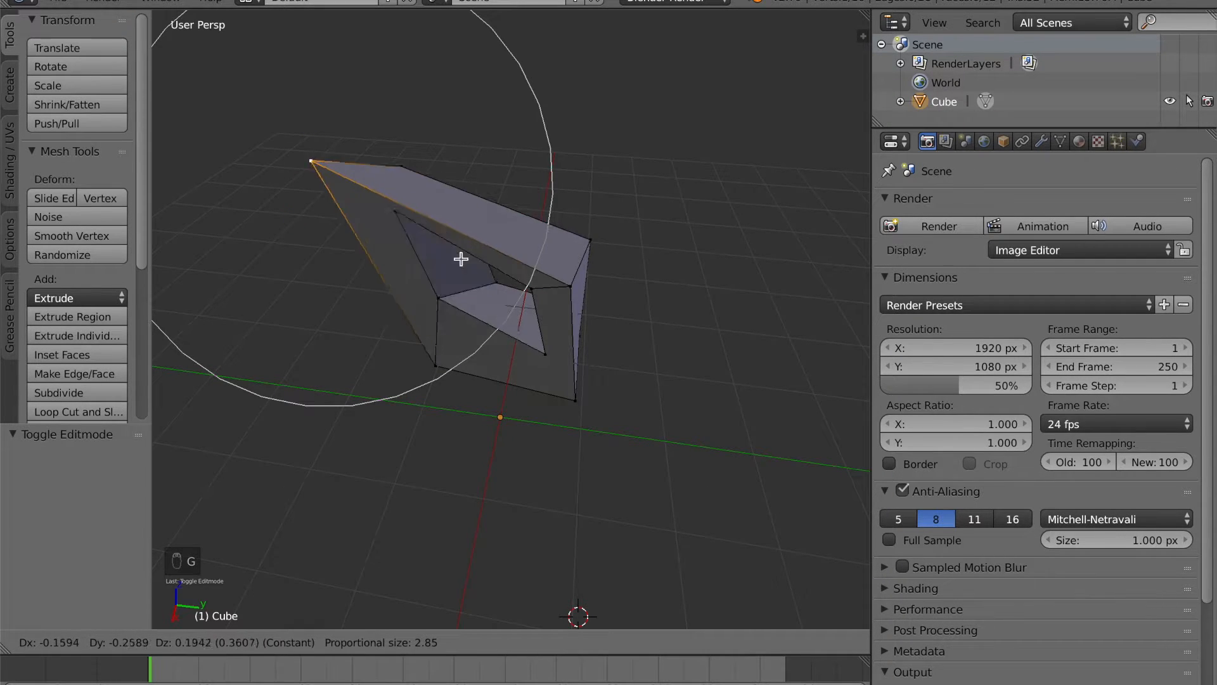
{"action": "scroll", "coordinate": [486, 304], "scroll_direction": "down", "scroll_amount": 2}
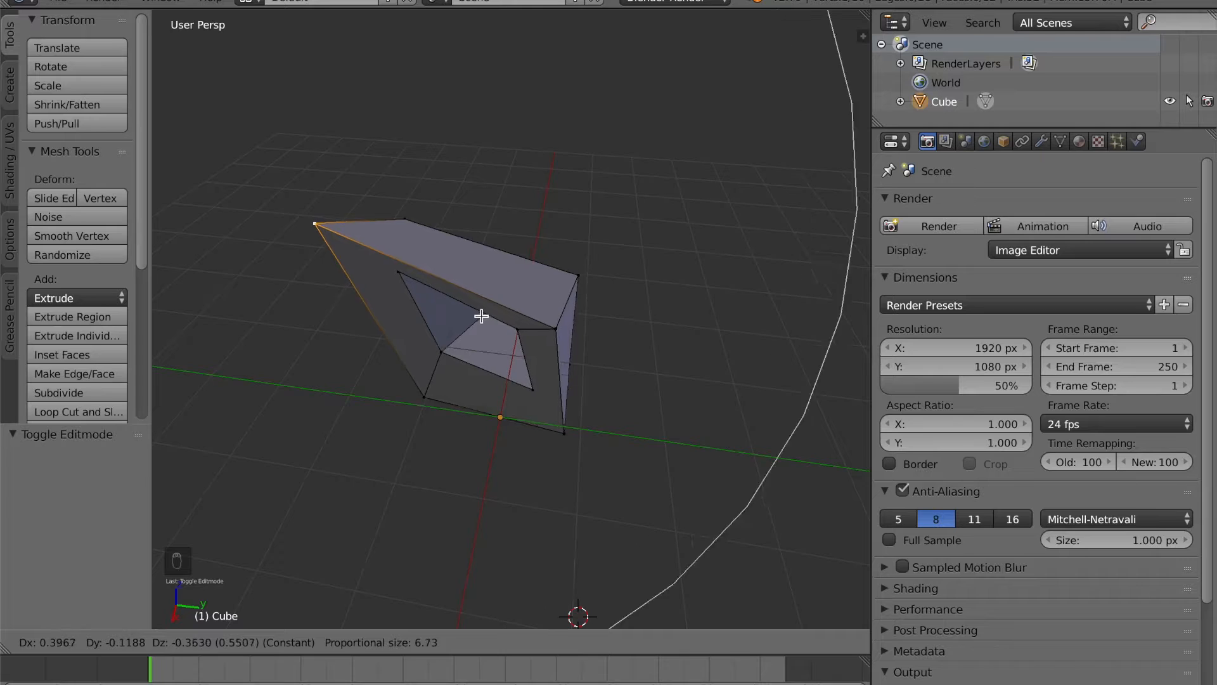
{"action": "scroll", "coordinate": [482, 311], "scroll_direction": "up", "scroll_amount": 9}
{"action": "scroll", "coordinate": [506, 318], "scroll_direction": "up", "scroll_amount": 11}
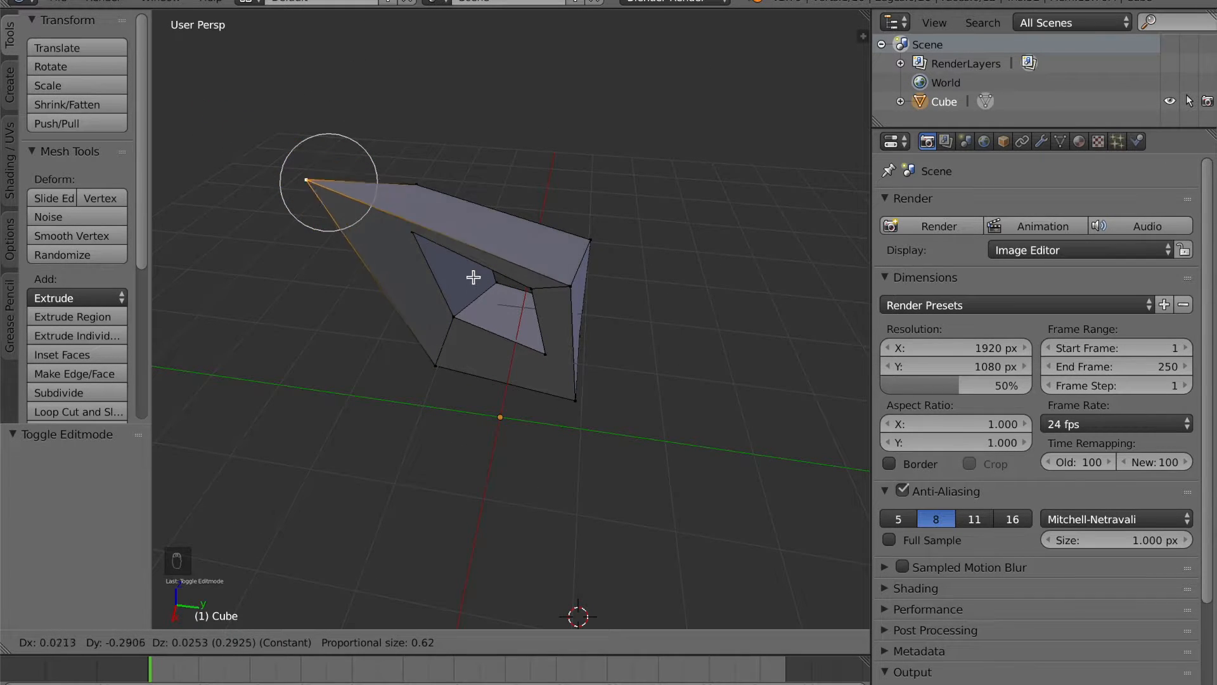
{"action": "scroll", "coordinate": [491, 277], "scroll_direction": "down", "scroll_amount": 1}
{"action": "scroll", "coordinate": [509, 280], "scroll_direction": "down", "scroll_amount": 7}
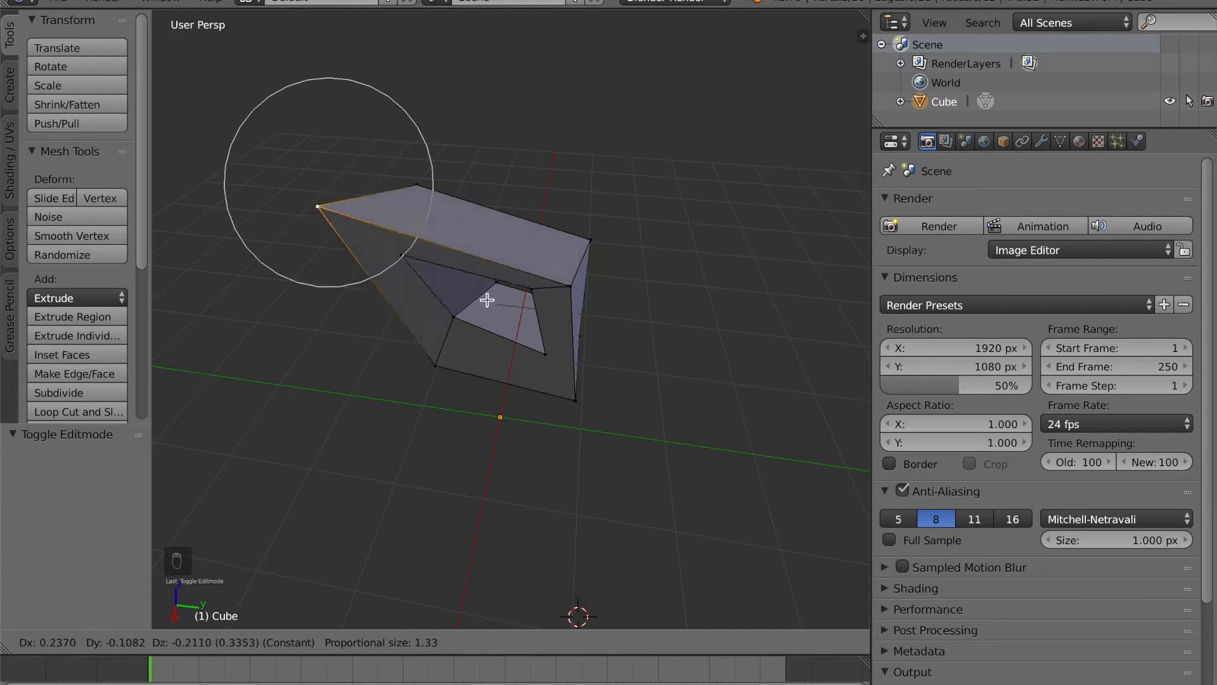
{"action": "scroll", "coordinate": [453, 261], "scroll_direction": "down", "scroll_amount": 10}
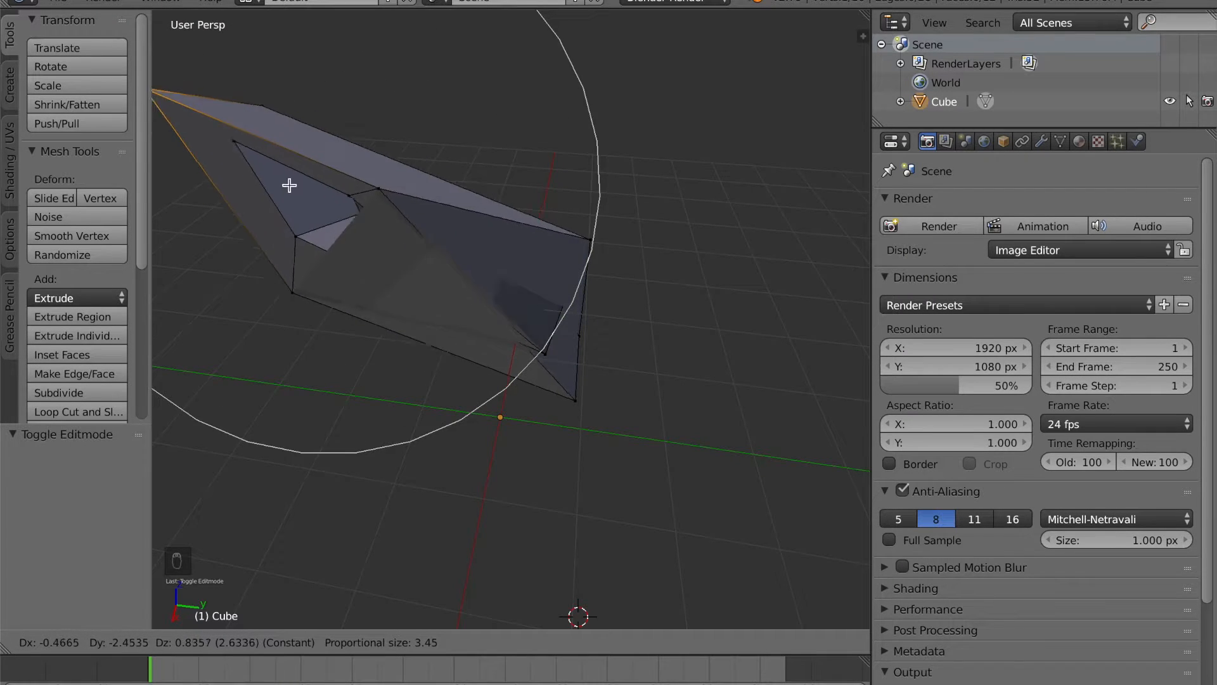
{"action": "scroll", "coordinate": [372, 217], "scroll_direction": "down", "scroll_amount": 1}
{"action": "right_click", "coordinate": [373, 217]}
- Set the falloff to Random, pull the corner vertex farther up with a proportional size of about 6.73, and return to Object Mode
{"action": "left_click", "coordinate": [674, 641]}
{"action": "left_click", "coordinate": [740, 471]}
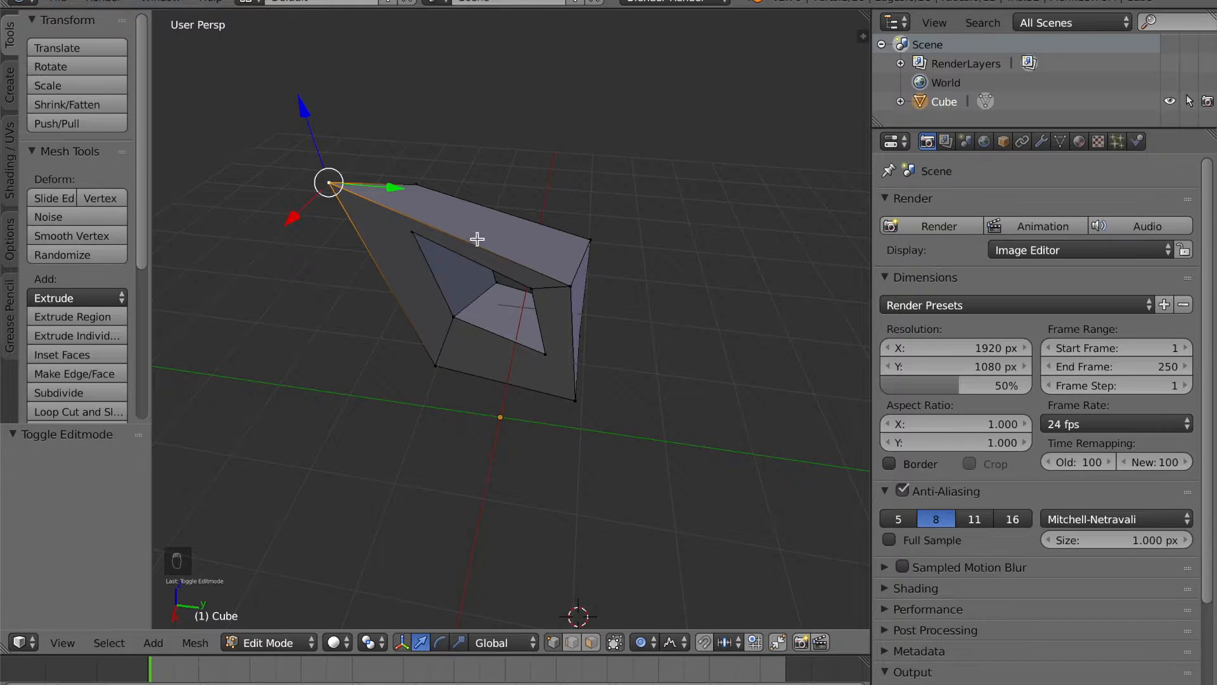
{"action": "key", "text": "g"}
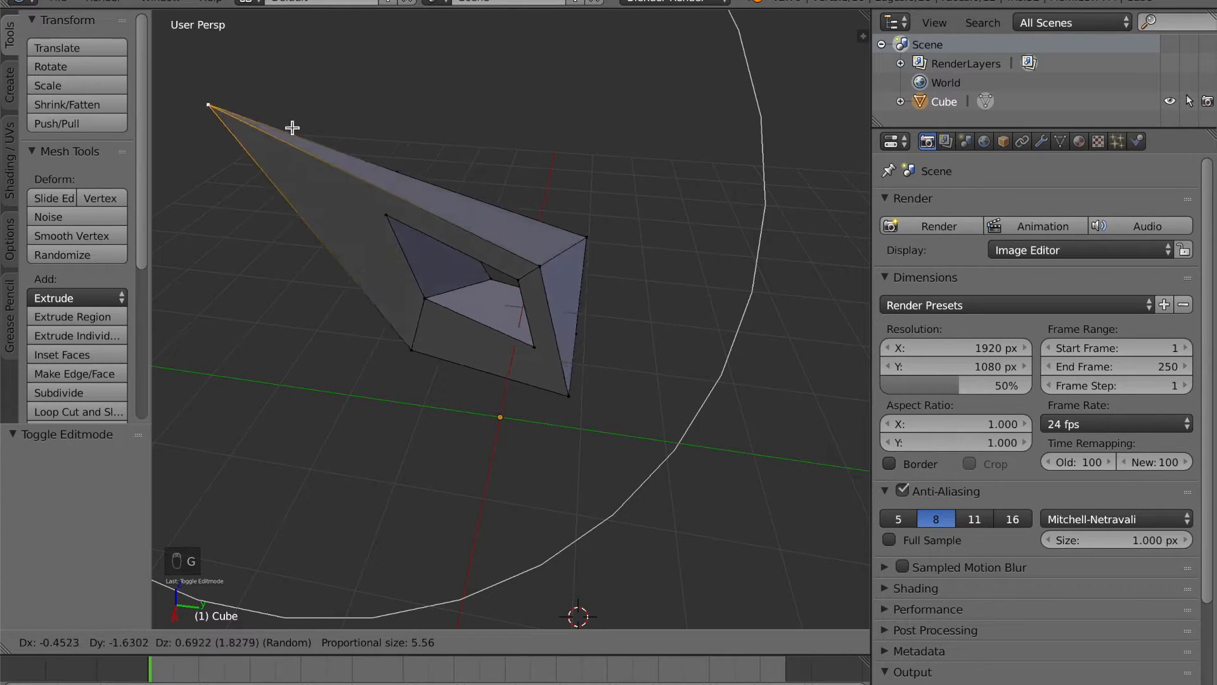
{"action": "scroll", "coordinate": [285, 207], "scroll_direction": "up", "scroll_amount": 9}
{"action": "scroll", "coordinate": [401, 103], "scroll_direction": "down", "scroll_amount": 11}
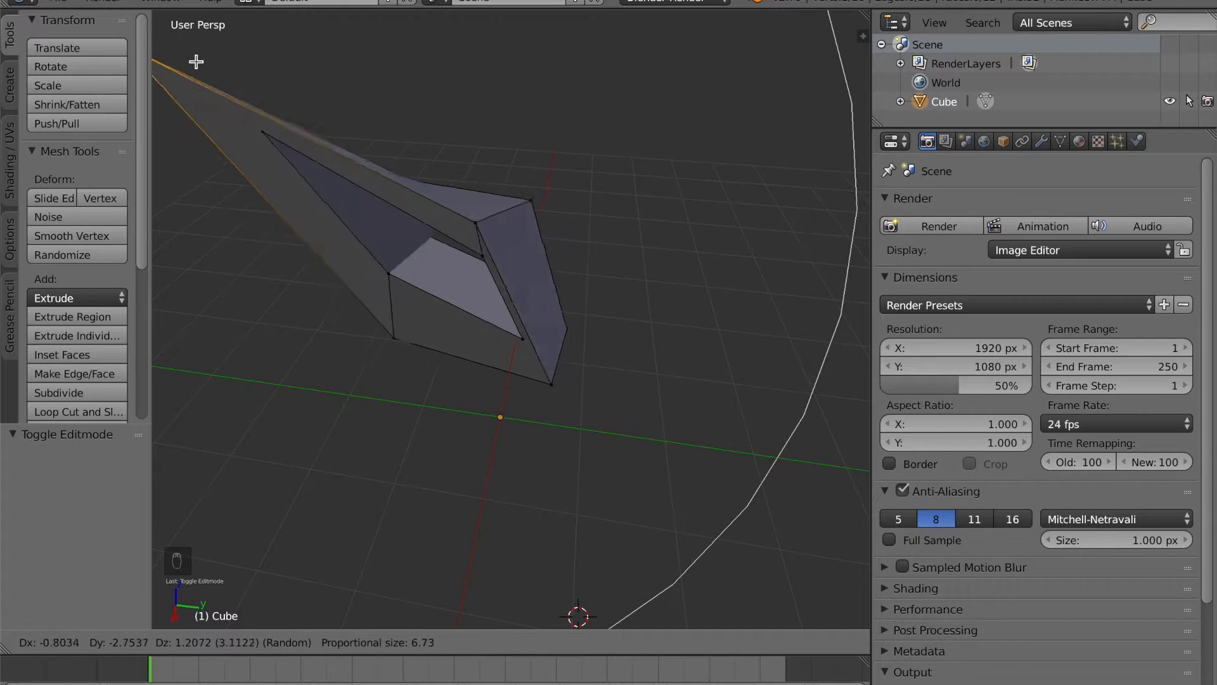
{"action": "left_click", "coordinate": [387, 57]}
{"action": "middle_click_drag", "start_coordinate": [557, 203], "coordinate": [467, 252]}
{"action": "key", "text": "Tab"}
- Turn off proportional editing and delete the deformed block
{"action": "middle_click_drag", "start_coordinate": [611, 293], "coordinate": [653, 590]}
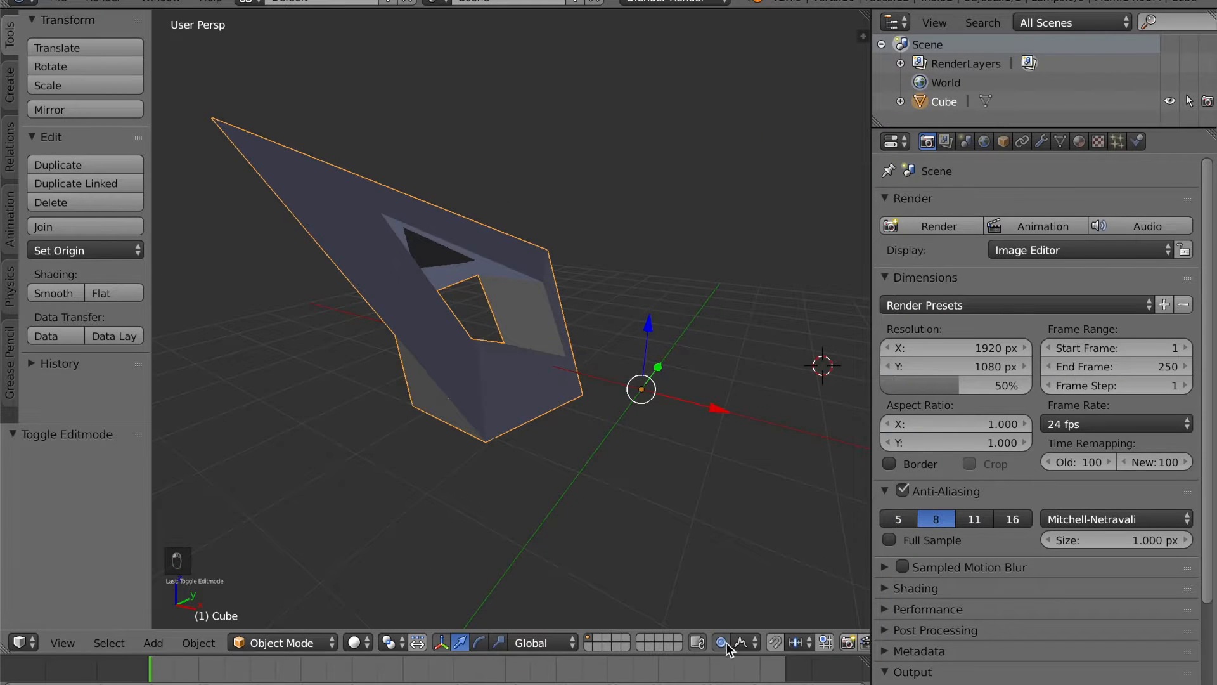
{"action": "key", "text": "Delete"}
{"action": "middle_click_drag", "start_coordinate": [520, 420], "coordinate": [527, 379]}
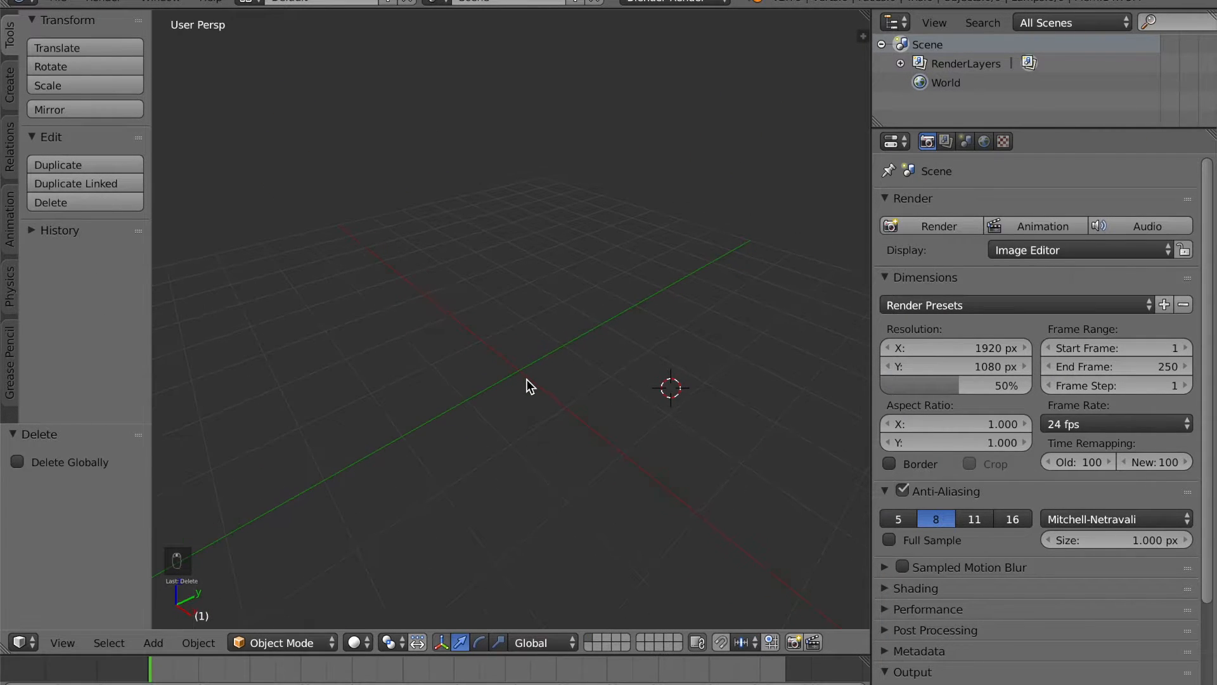
- Snap the 3D cursor to the scene center
{"action": "key", "text": "shift+s"}
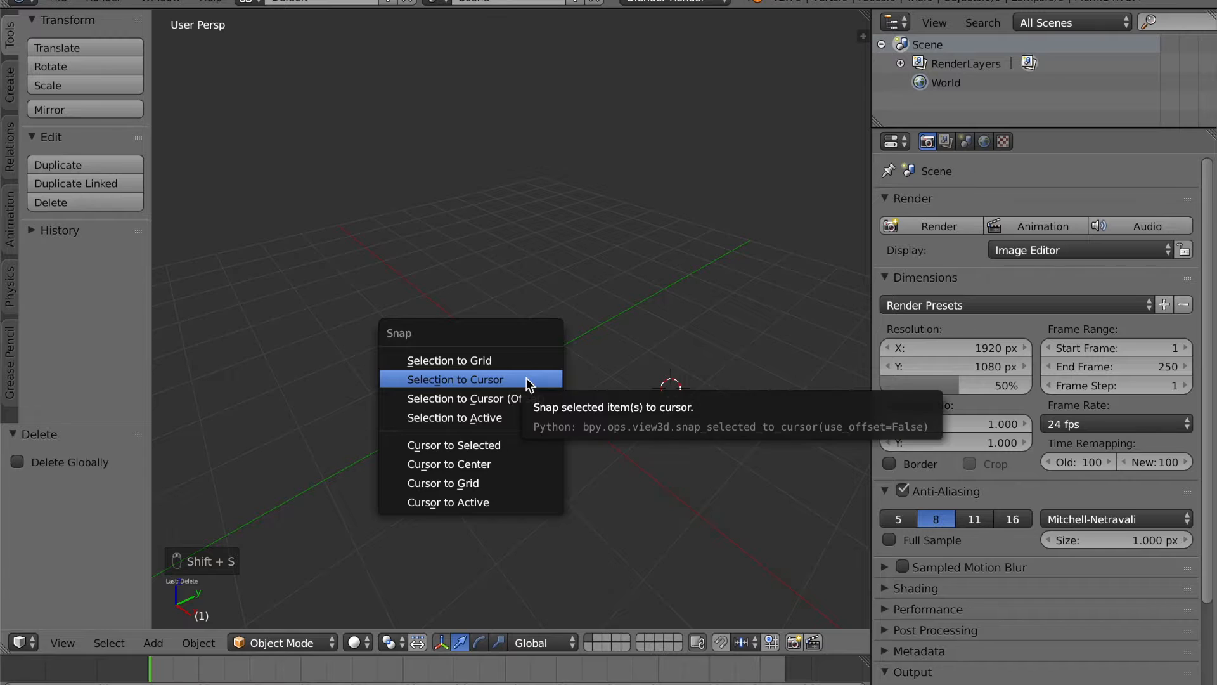
{"action": "left_click", "coordinate": [504, 482]}
{"action": "key", "text": "shift+s"}
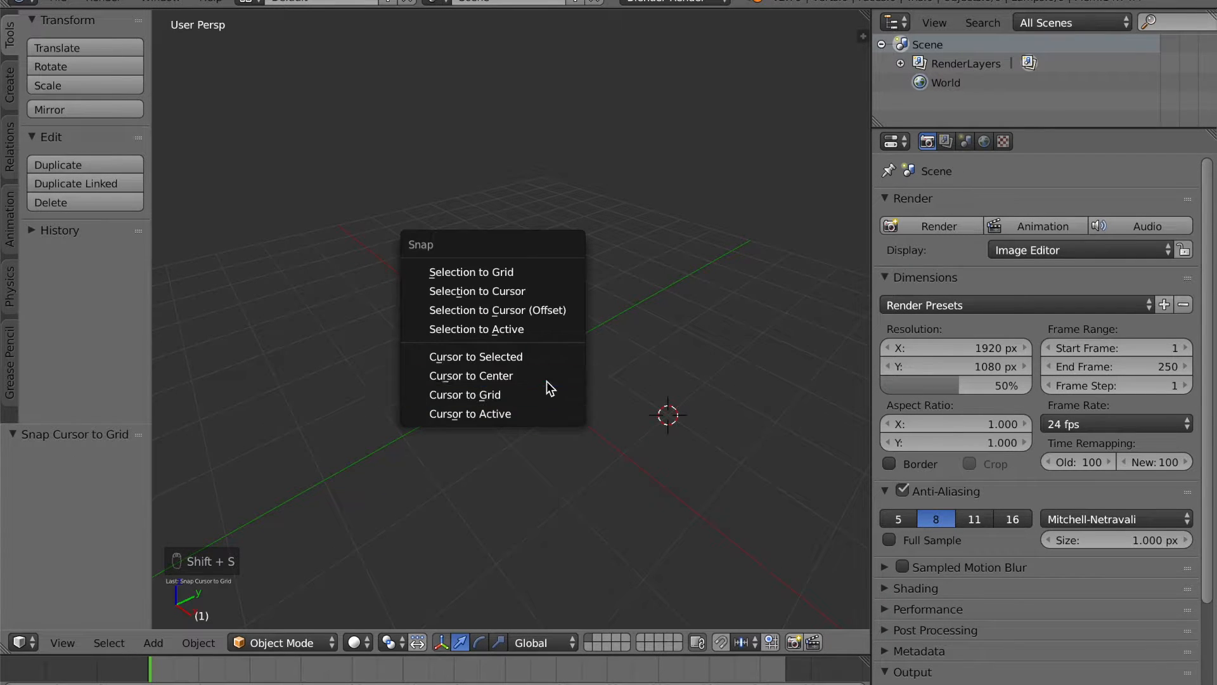
{"action": "left_click", "coordinate": [528, 378]}
{"action": "middle_click_drag", "start_coordinate": [527, 378], "coordinate": [545, 370]}
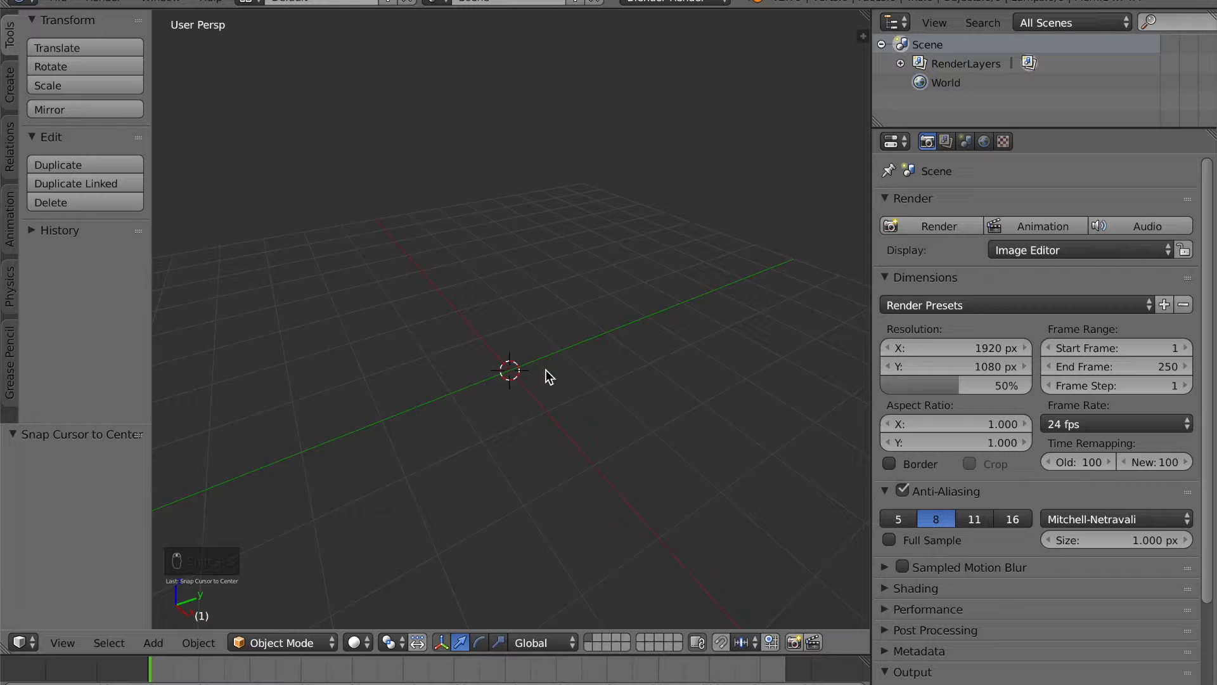
- Add a mesh cube with radius 1.000 at the scene center
{"action": "key", "text": "shift+a"}
{"action": "mouse_move", "coordinate": [556, 366]}
{"action": "left_click", "coordinate": [587, 385]}
{"action": "middle_click_drag", "start_coordinate": [584, 382], "coordinate": [573, 302]}
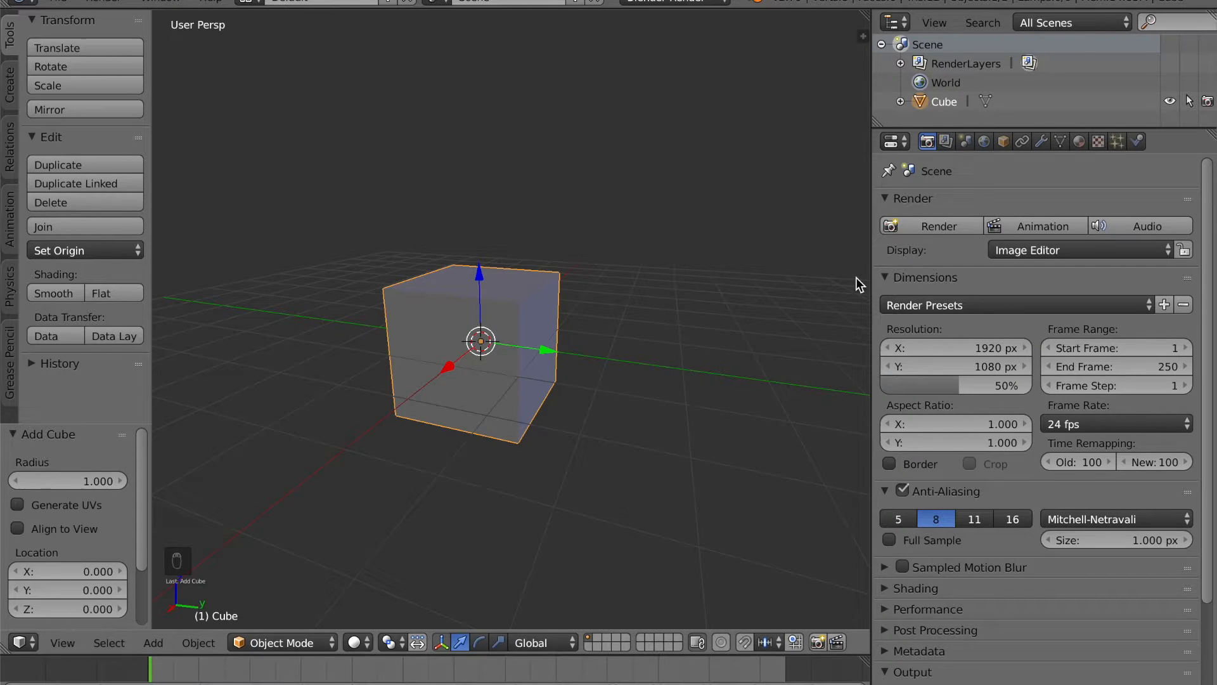
- Assign the existing material named Material to the new cube
{"action": "left_click", "coordinate": [1080, 142]}
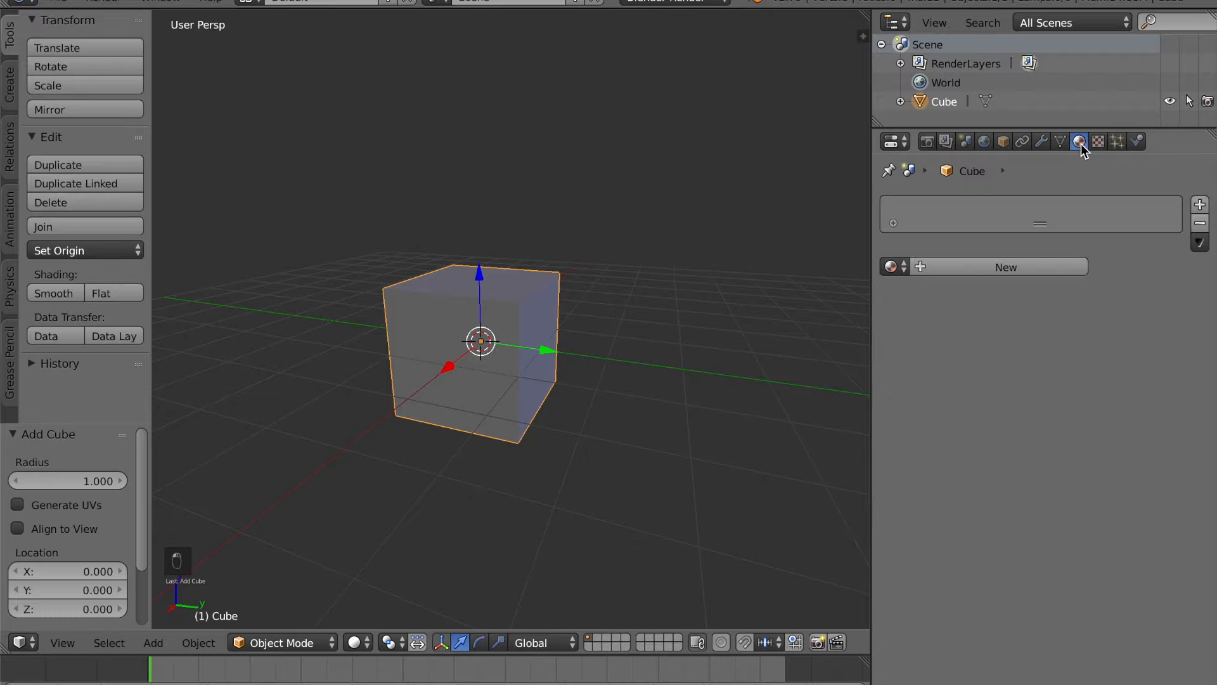
{"action": "left_click", "coordinate": [893, 266]}
{"action": "left_click", "coordinate": [928, 300]}
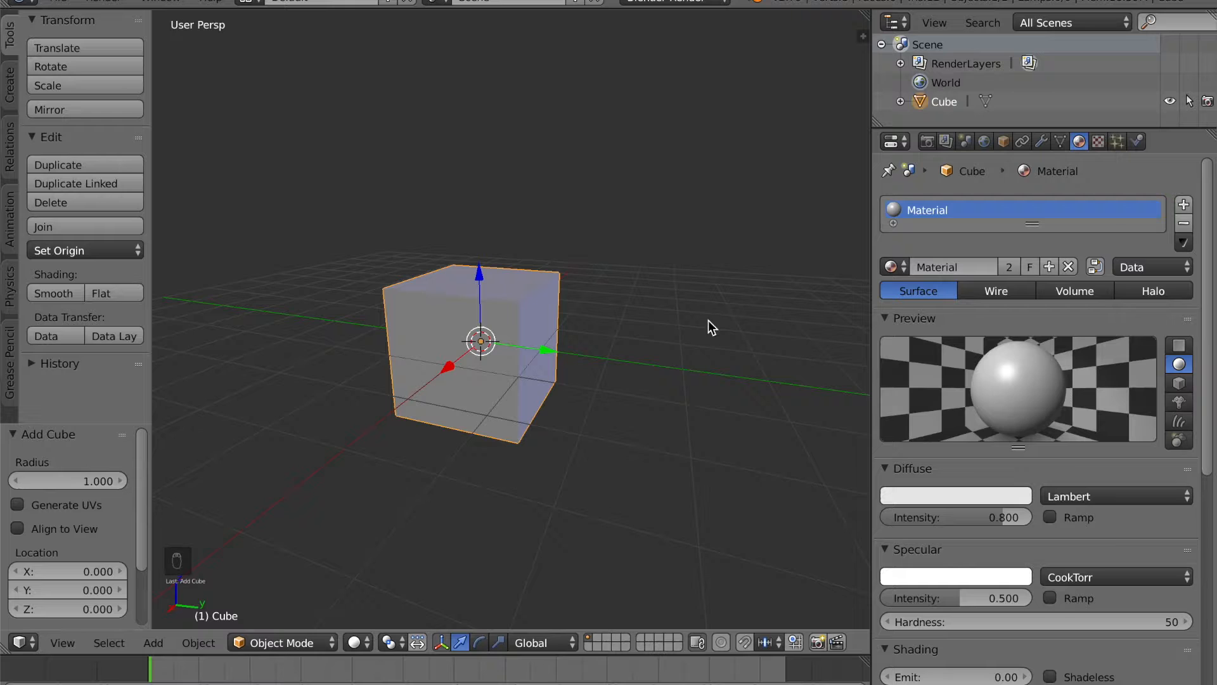
- Rename the cube's material Blue and set its diffuse color to about R 0.083, G 0.148, B 0.800
{"action": "left_click", "coordinate": [948, 260]}
{"action": "type", "text": "Blue"}
{"action": "key", "text": "Return"}
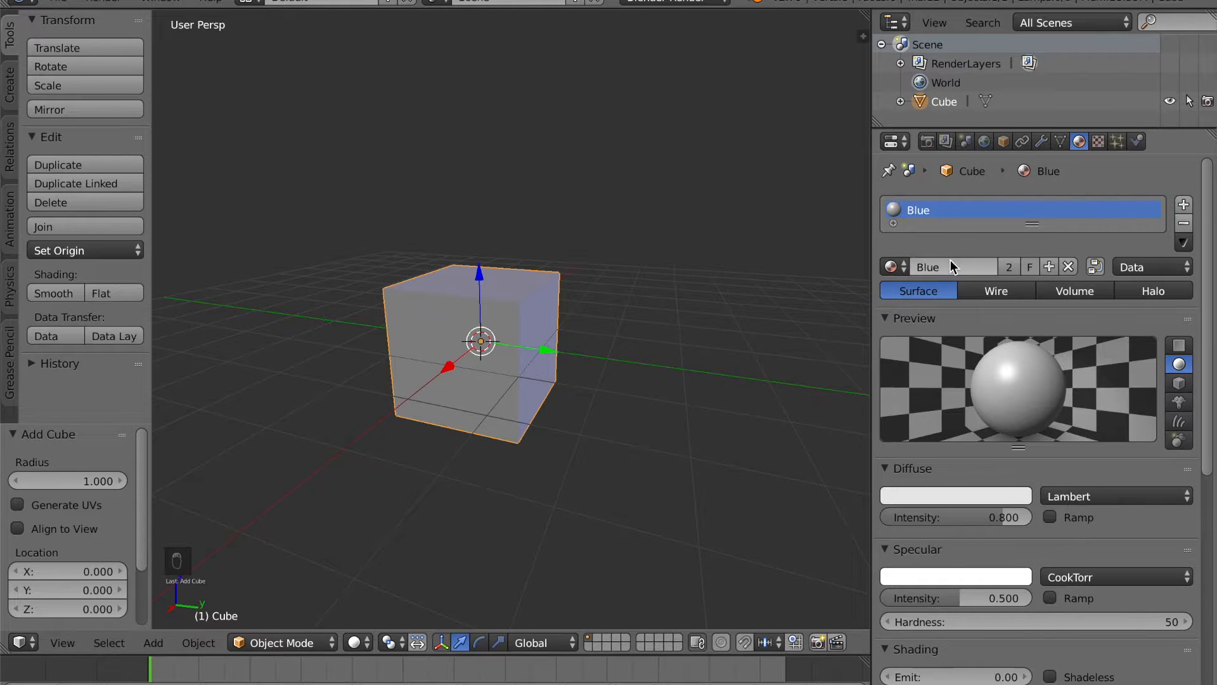
{"action": "left_click", "coordinate": [952, 497]}
{"action": "left_click_drag", "start_coordinate": [920, 294], "coordinate": [964, 280]}
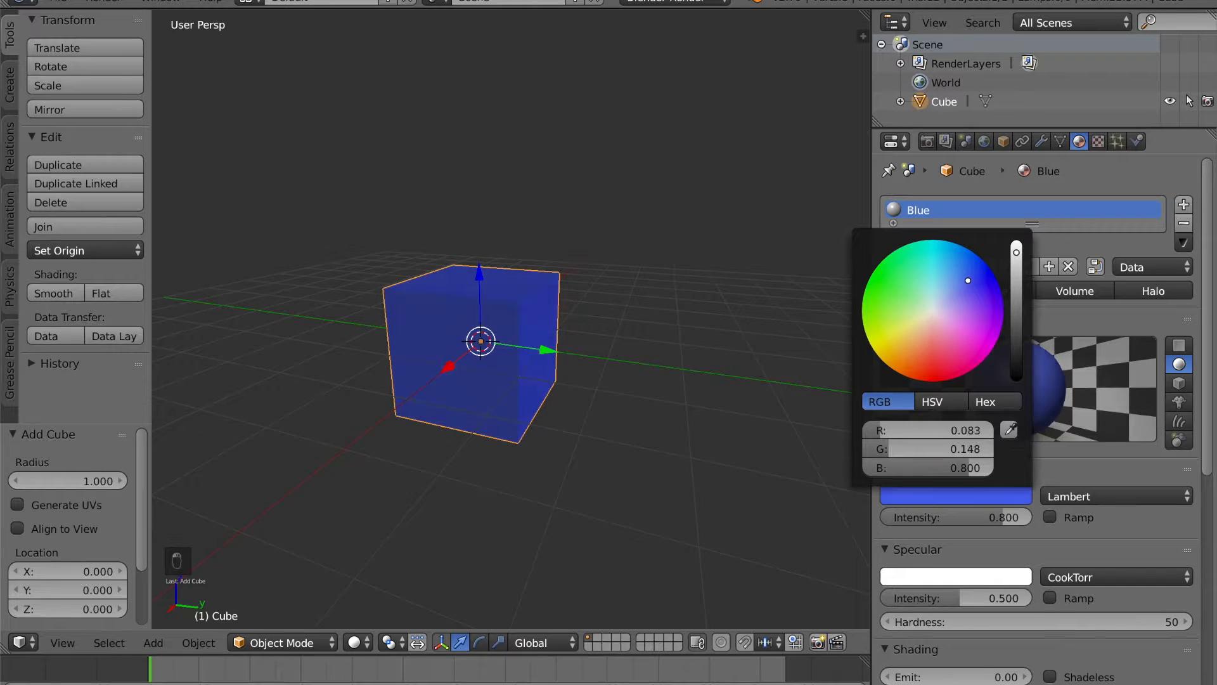
- Enter Edit Mode on the blue cube and select only the side face facing the positive Y direction
{"action": "middle_click_drag", "start_coordinate": [734, 279], "coordinate": [549, 328]}
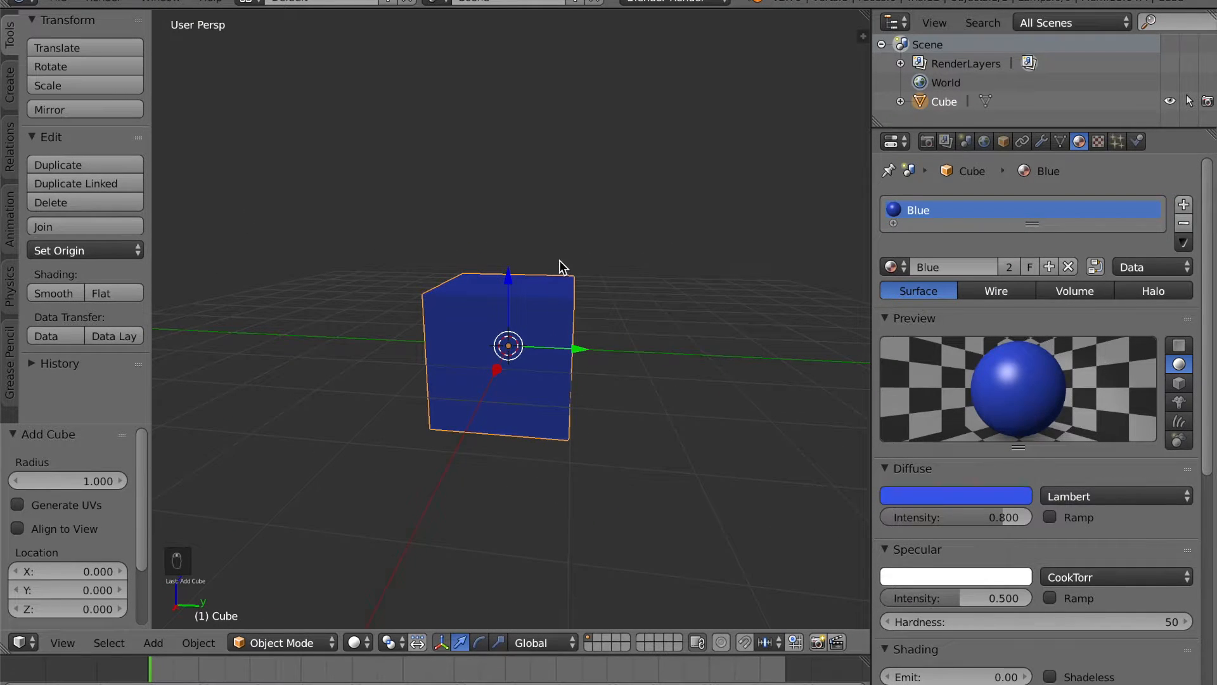
{"action": "key", "text": "Tab"}
{"action": "middle_click_drag", "start_coordinate": [541, 372], "coordinate": [549, 323]}
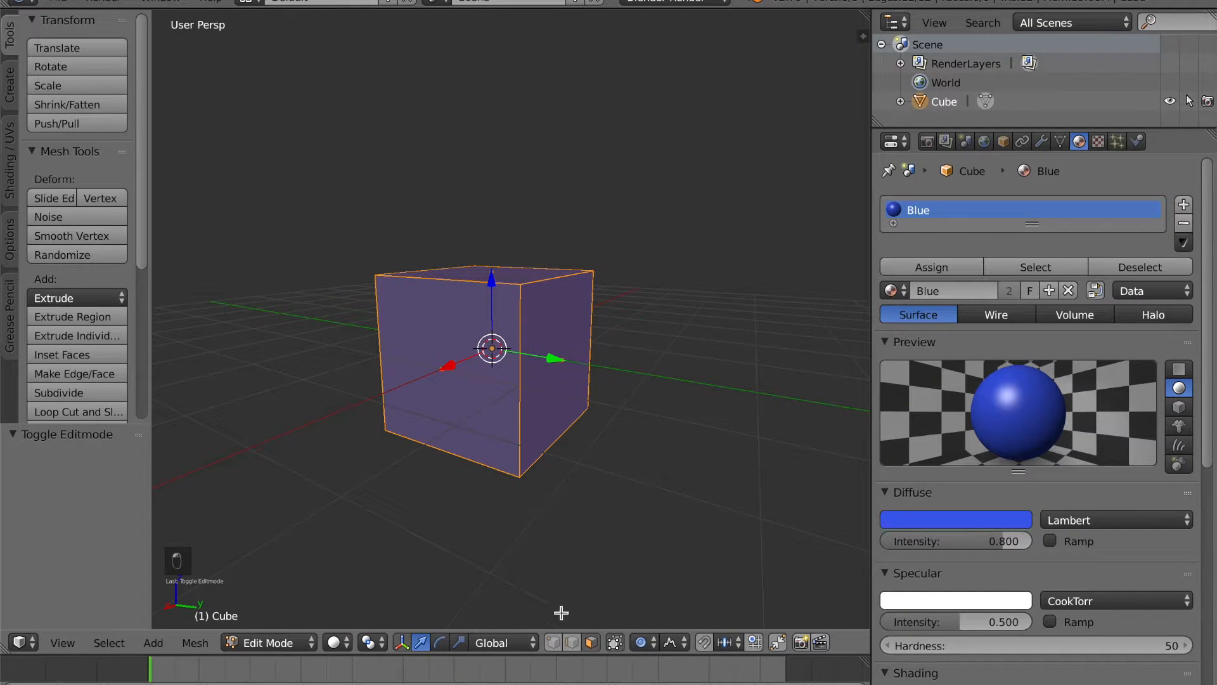
{"action": "right_click", "coordinate": [558, 359]}
{"action": "middle_click_drag", "start_coordinate": [557, 359], "coordinate": [539, 389]}
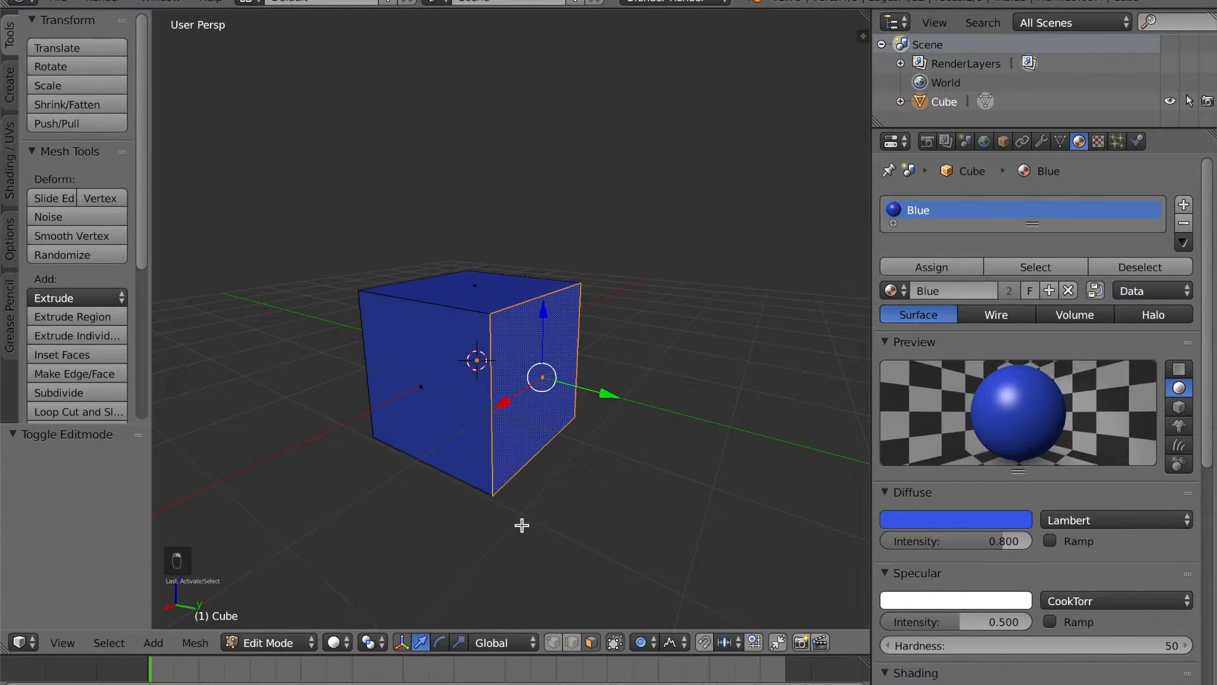
- Add a second material slot with a new material named Red and set its diffuse color to red
{"action": "left_click", "coordinate": [1183, 205]}
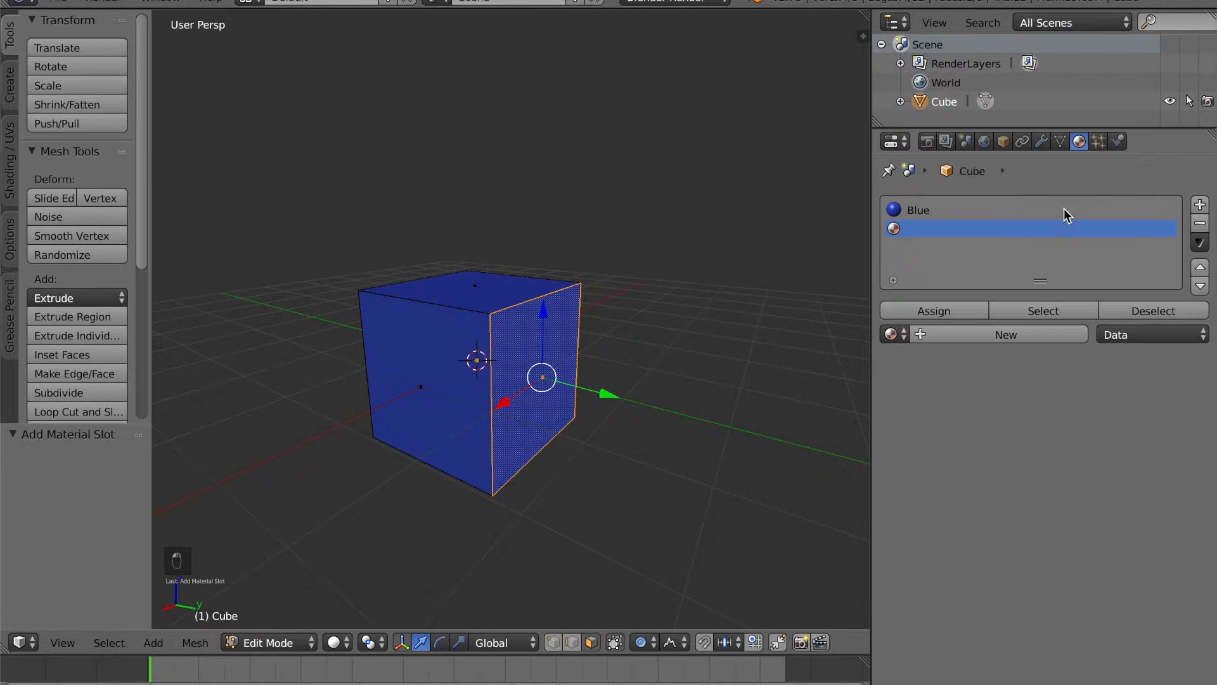
{"action": "left_click", "coordinate": [949, 333]}
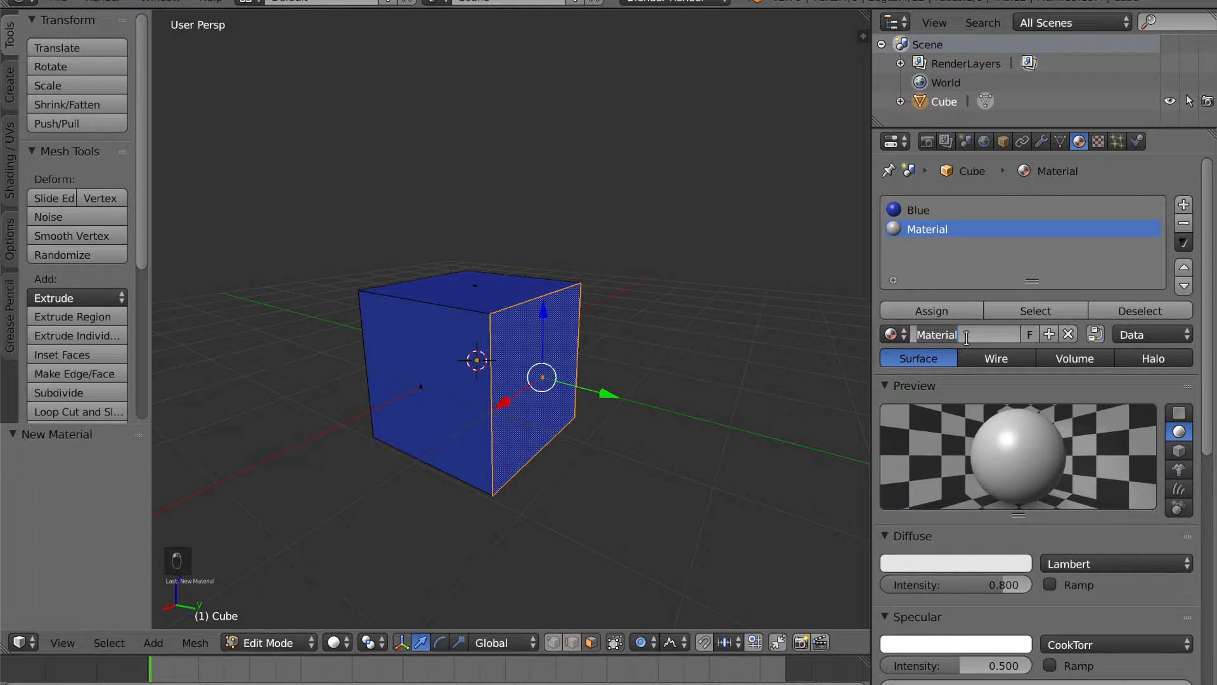
{"action": "type", "text": "Red"}
{"action": "key", "text": "Return"}
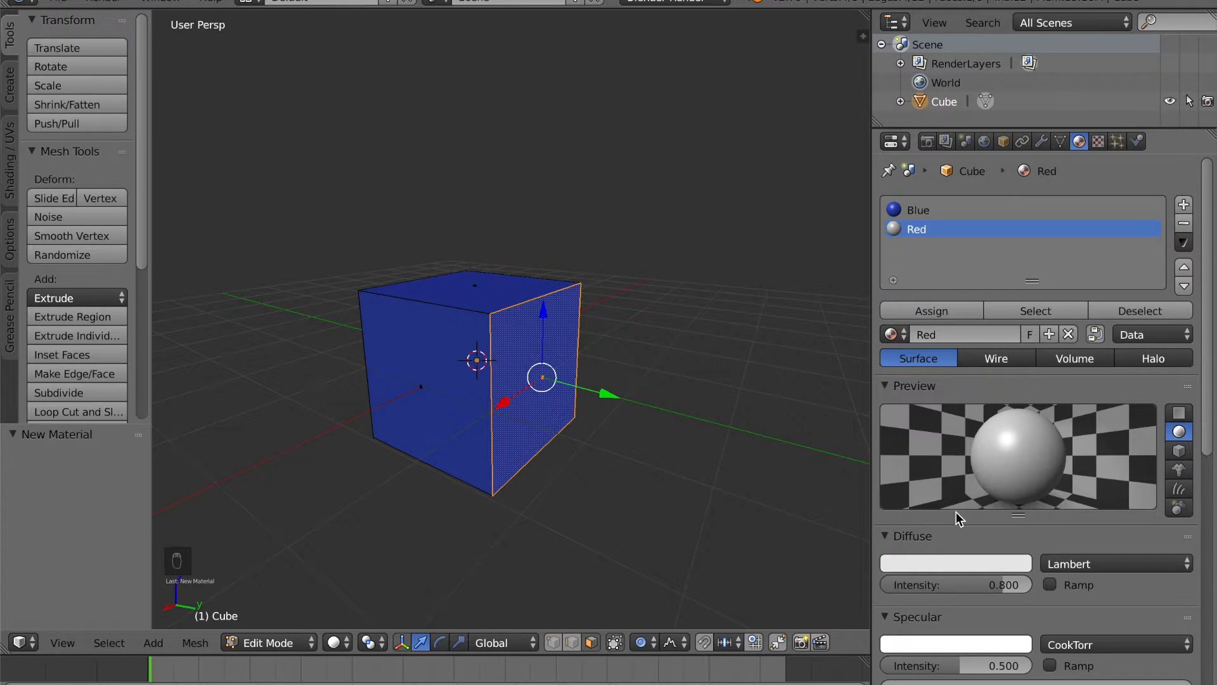
{"action": "left_click", "coordinate": [936, 563]}
{"action": "left_click_drag", "start_coordinate": [936, 387], "coordinate": [943, 428]}
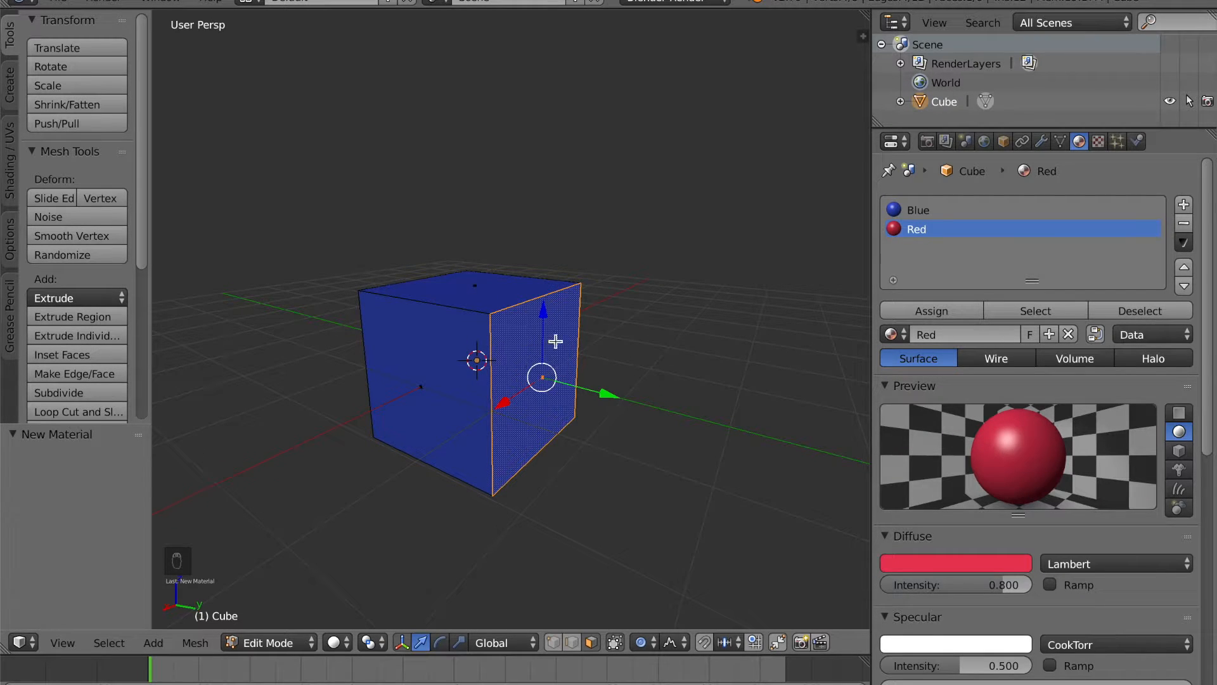
- Assign the Red material to the selected side face and return to Object Mode
{"action": "left_click", "coordinate": [923, 306]}
{"action": "key", "text": "Tab"}
{"action": "middle_click_drag", "start_coordinate": [555, 364], "coordinate": [320, 245]}
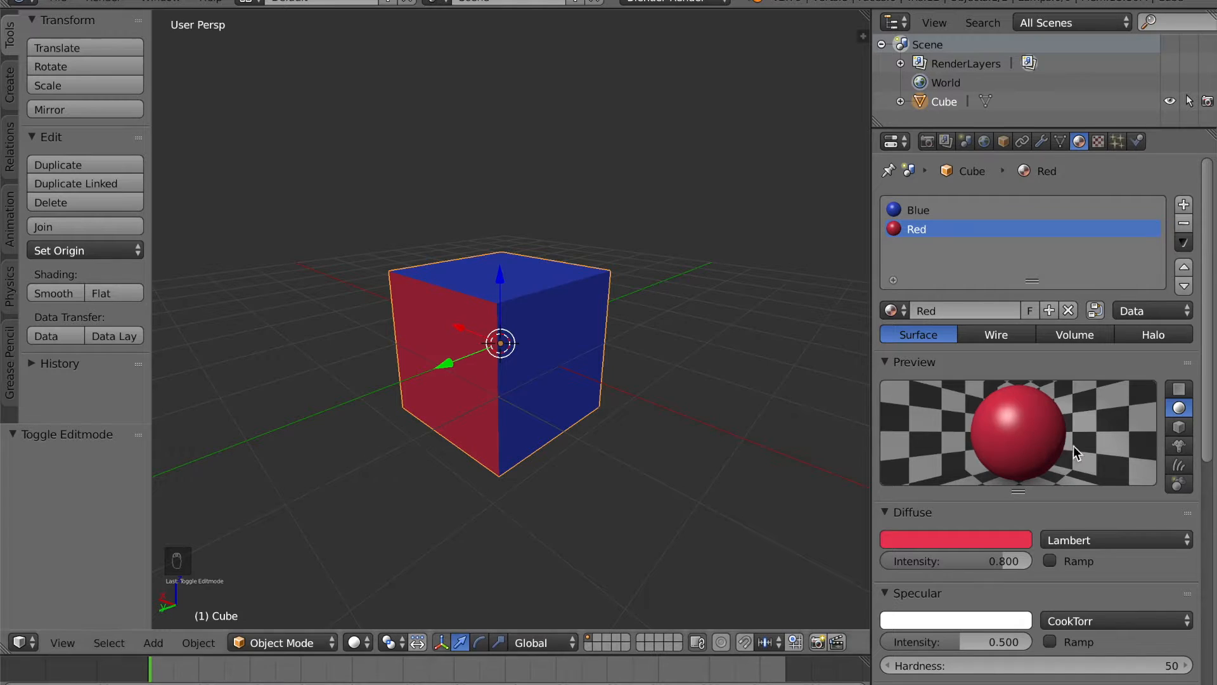
{"action": "middle_click_drag", "start_coordinate": [448, 421], "coordinate": [495, 406]}
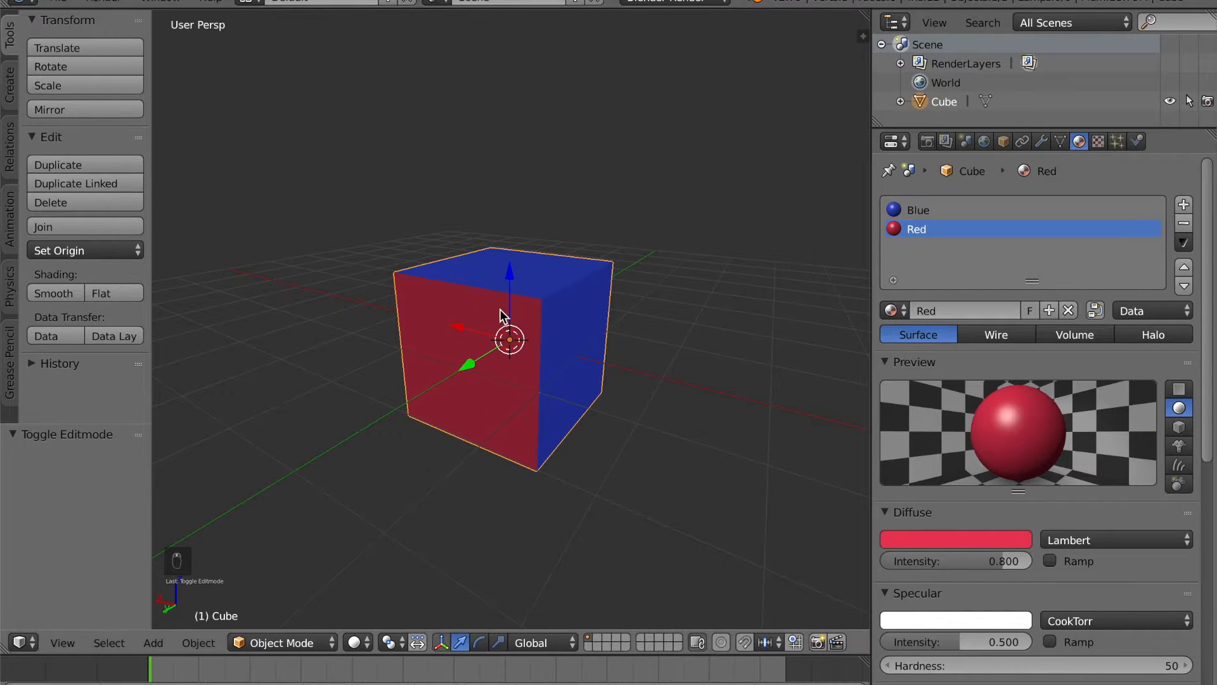
- Start a new file by reloading the start-up file without saving the current scene
{"action": "left_click", "coordinate": [59, 3]}
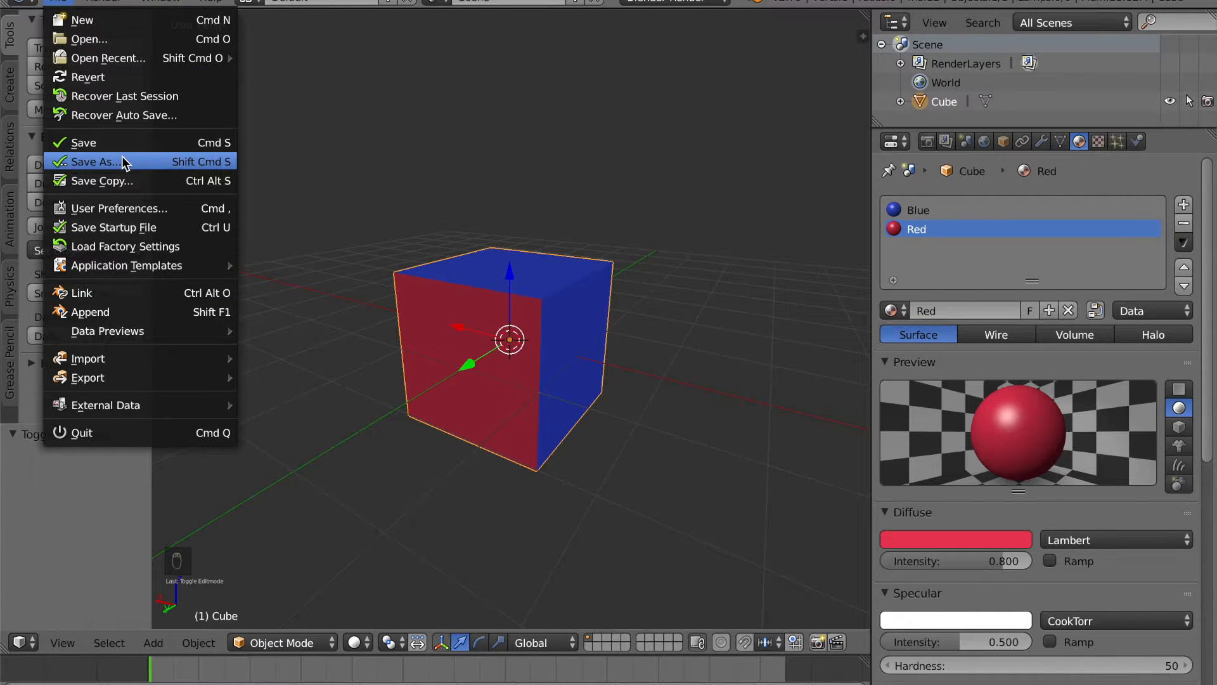
{"action": "mouse_move", "coordinate": [131, 57]}
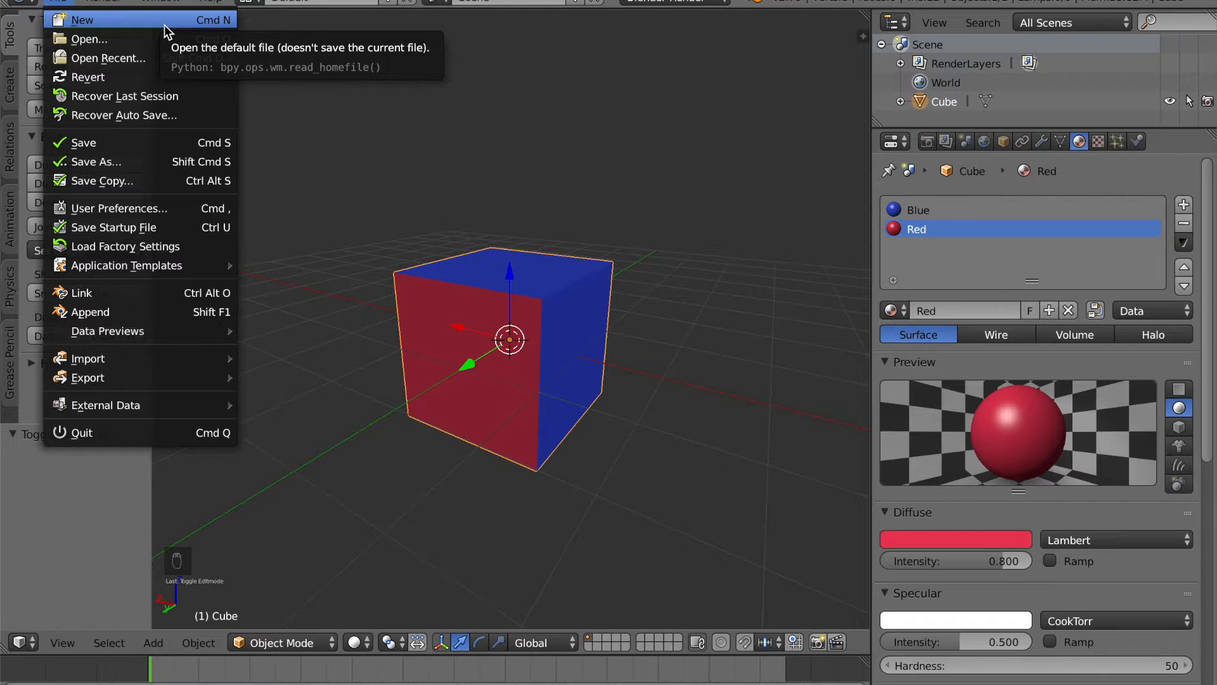
{"action": "left_click", "coordinate": [165, 25]}
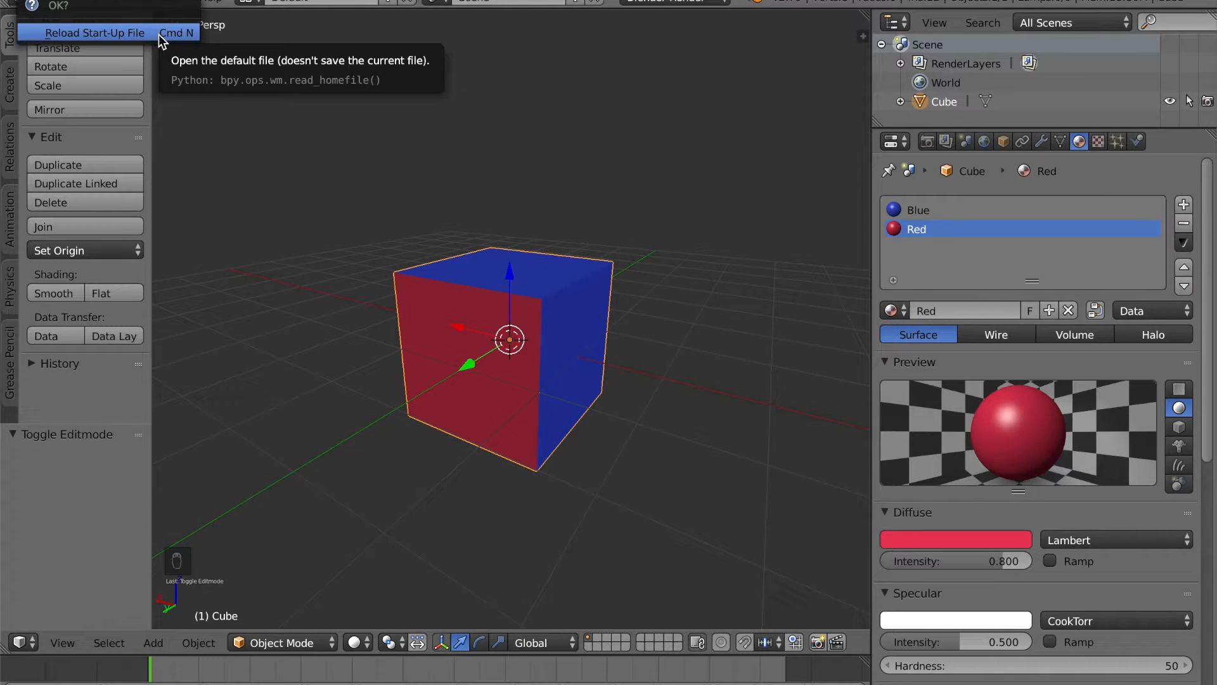
{"action": "left_click", "coordinate": [159, 33]}
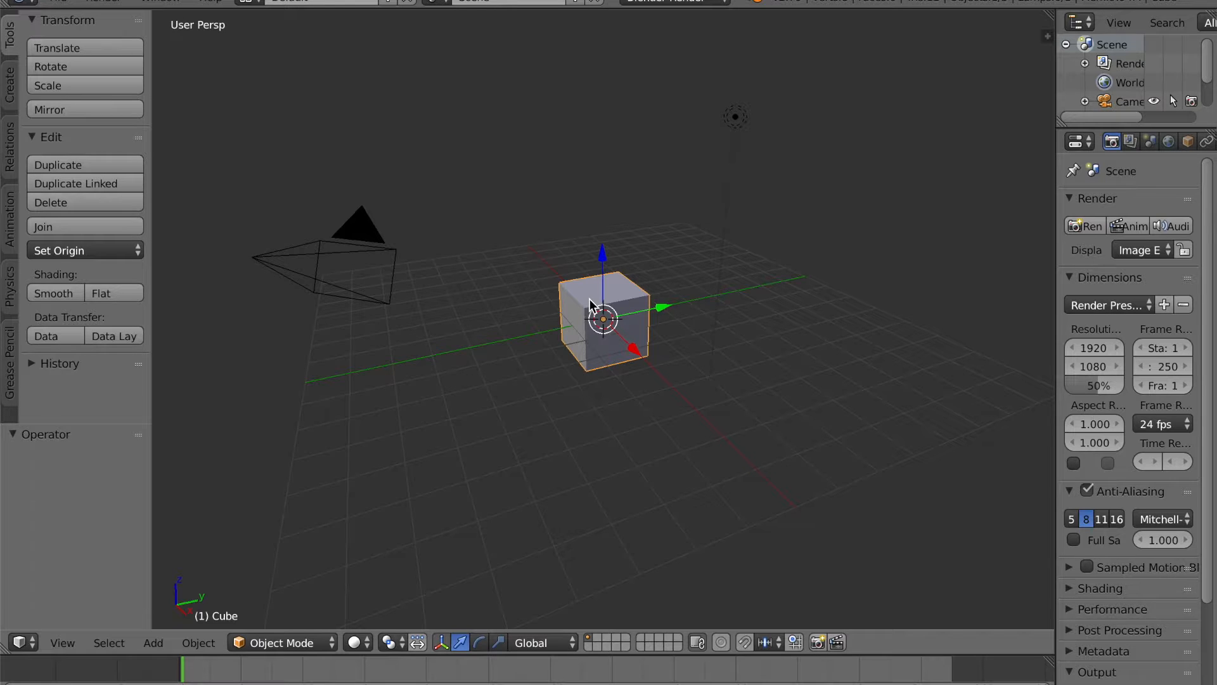
- Open the recent file Blender.blend and widen the Properties editor beside the 3D view
{"action": "left_click", "coordinate": [59, 4]}
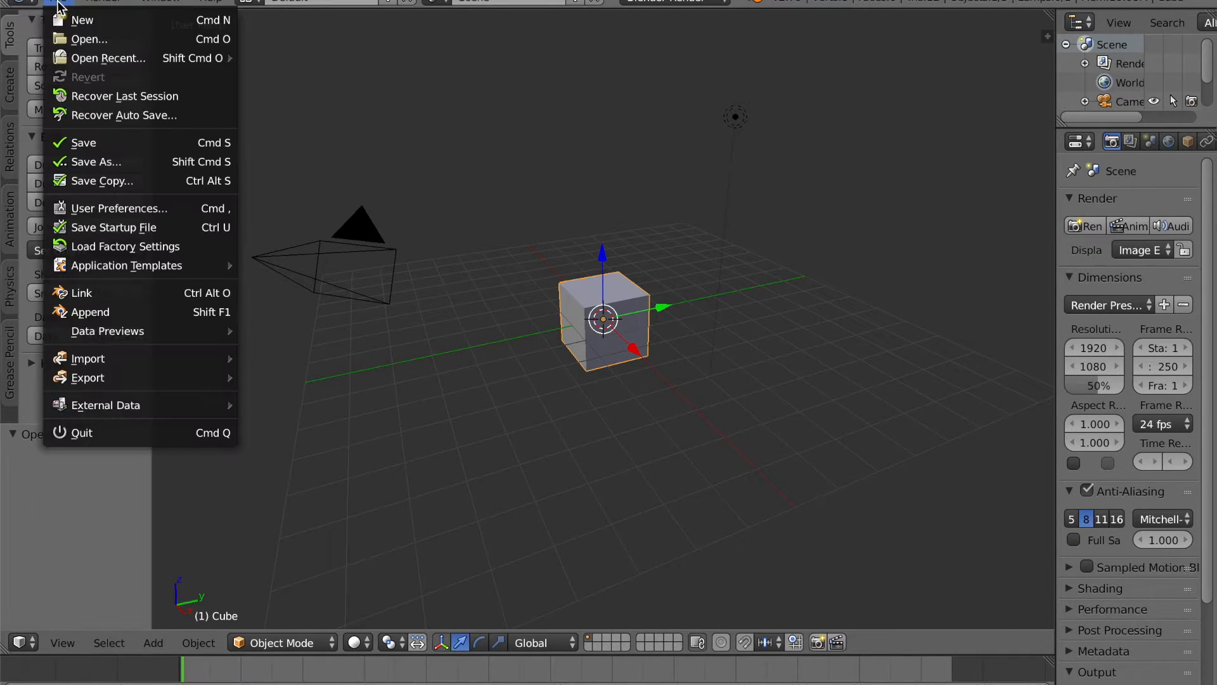
{"action": "mouse_move", "coordinate": [211, 66]}
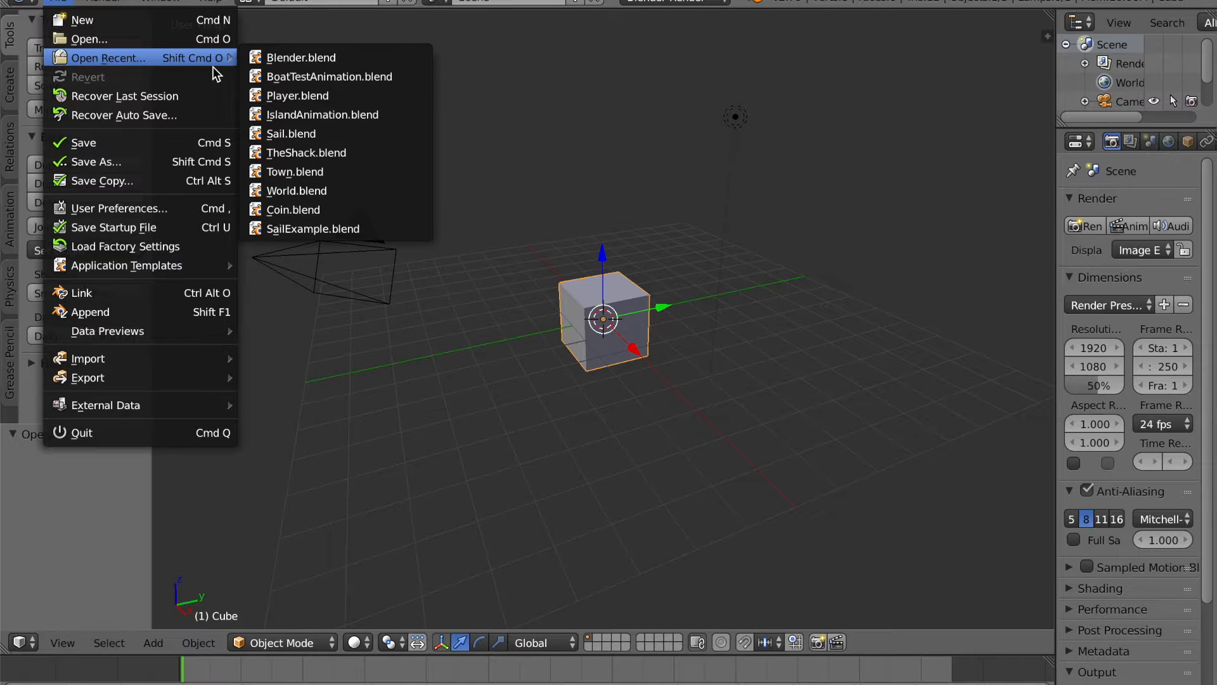
{"action": "left_click", "coordinate": [312, 59]}
{"action": "middle_click_drag", "start_coordinate": [531, 265], "coordinate": [553, 315]}
{"action": "middle_click_drag", "start_coordinate": [641, 299], "coordinate": [678, 311]}
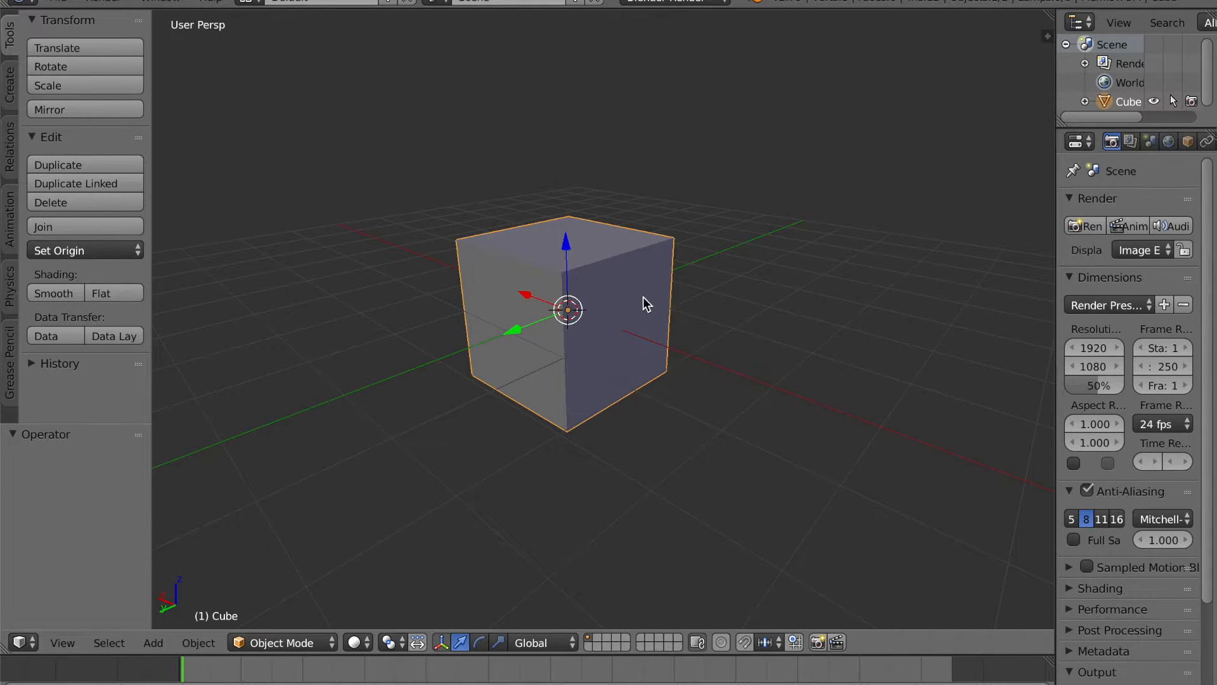
{"action": "left_click_drag", "start_coordinate": [1057, 299], "coordinate": [896, 298]}
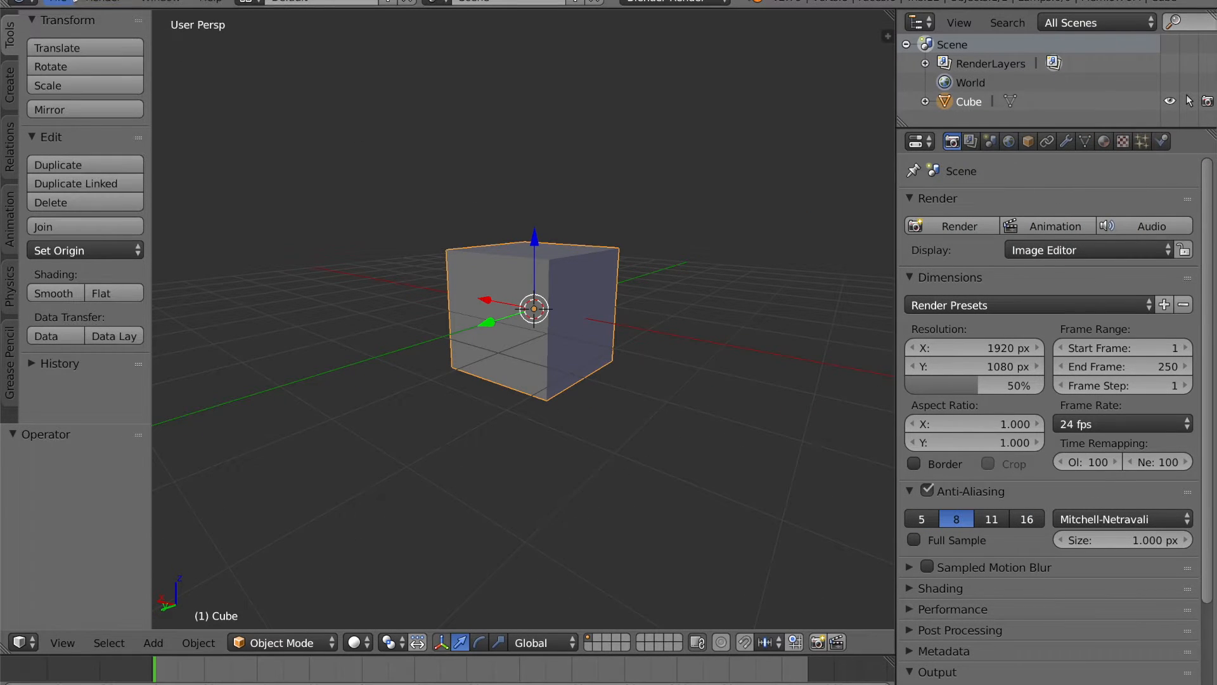
- Open the User Preferences and look through the Interface, Editing, Input, Add-ons and Themes settings
{"action": "left_click", "coordinate": [59, 2]}
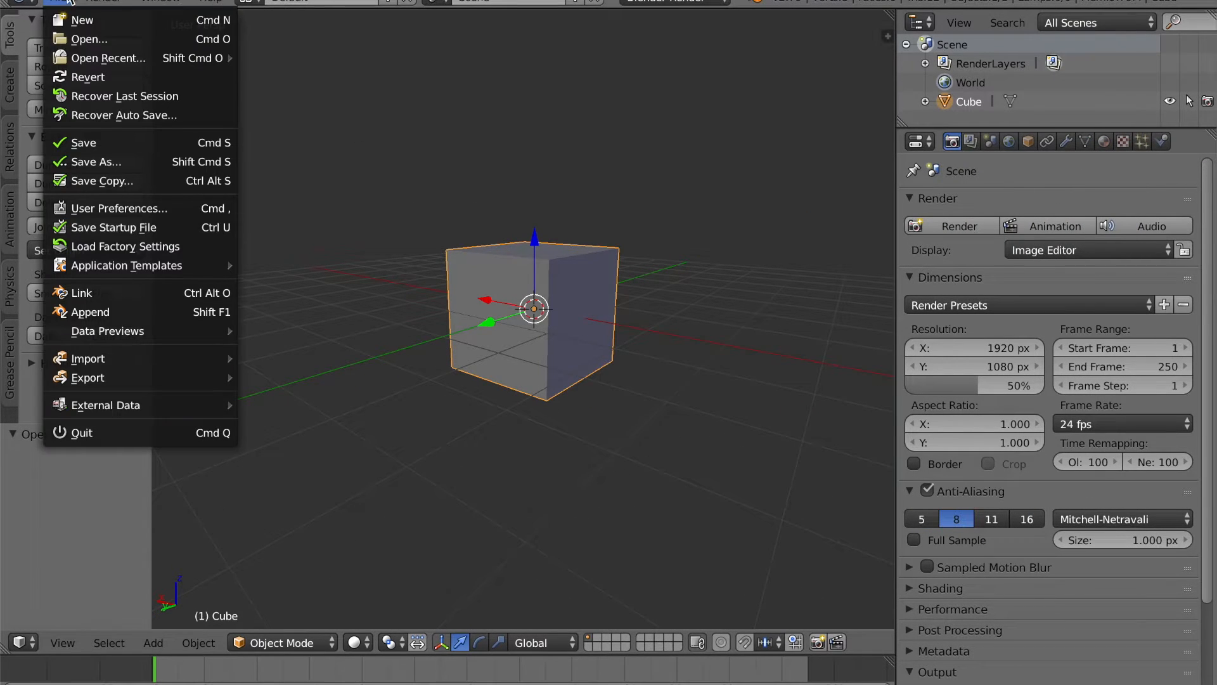
{"action": "left_click", "coordinate": [112, 205]}
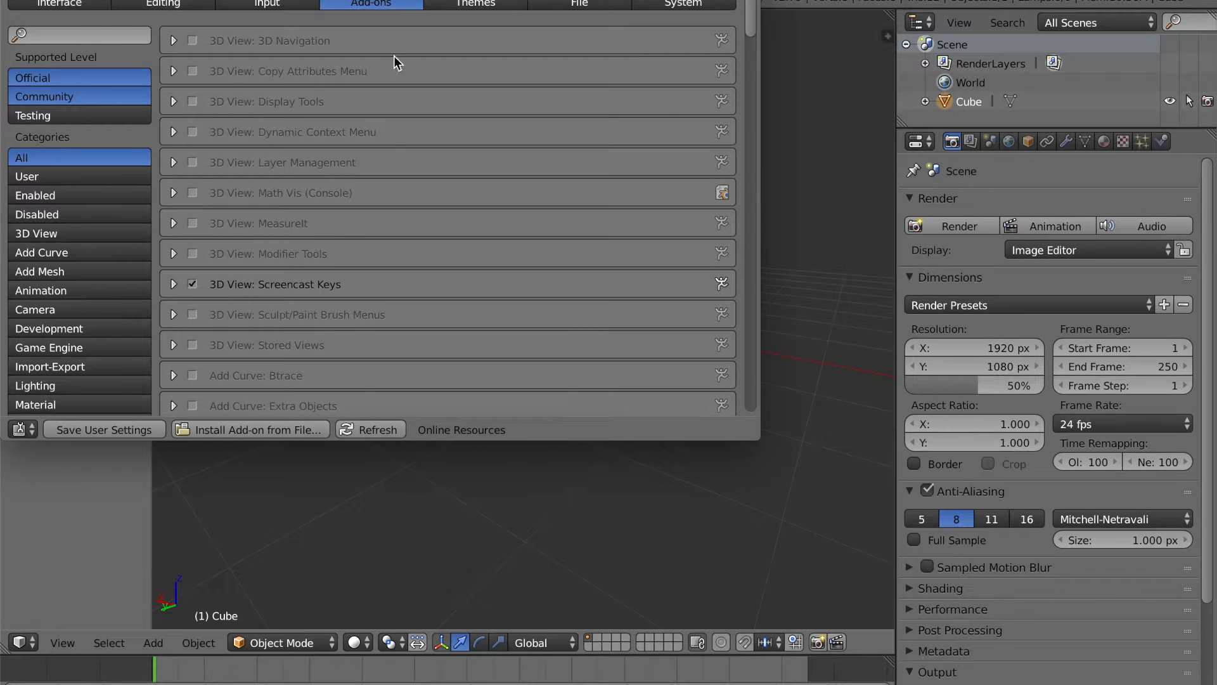
{"action": "left_click_drag", "start_coordinate": [296, 0], "coordinate": [383, 14]}
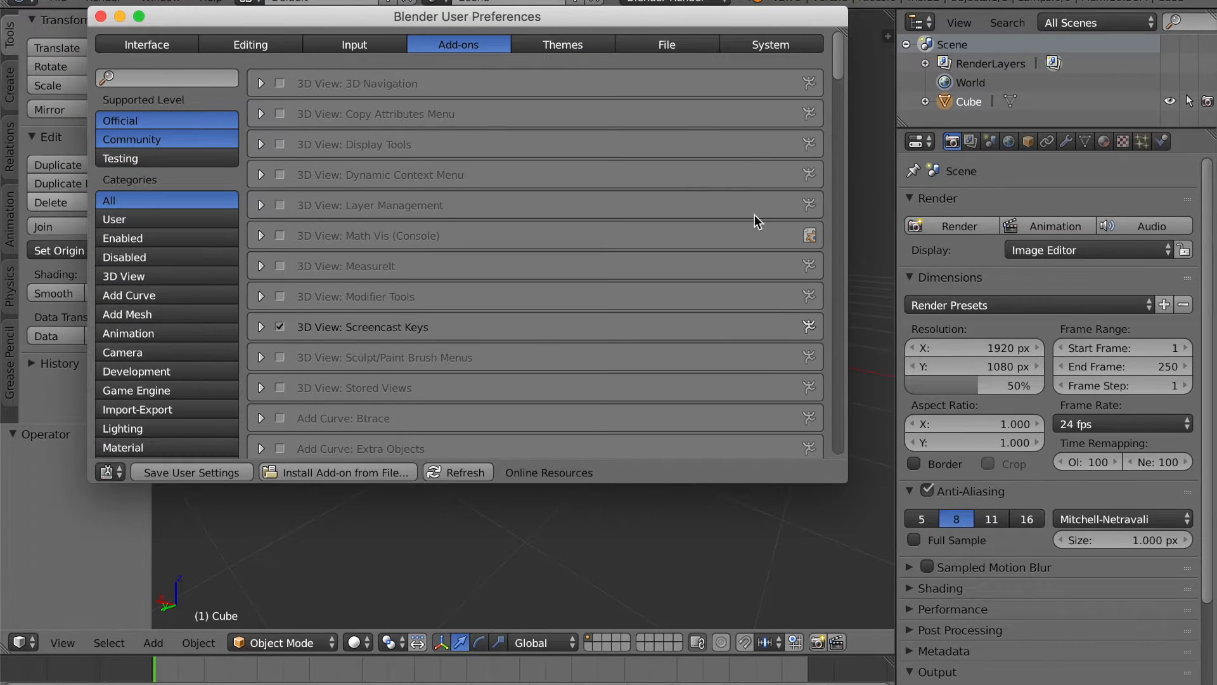
{"action": "left_click", "coordinate": [152, 37]}
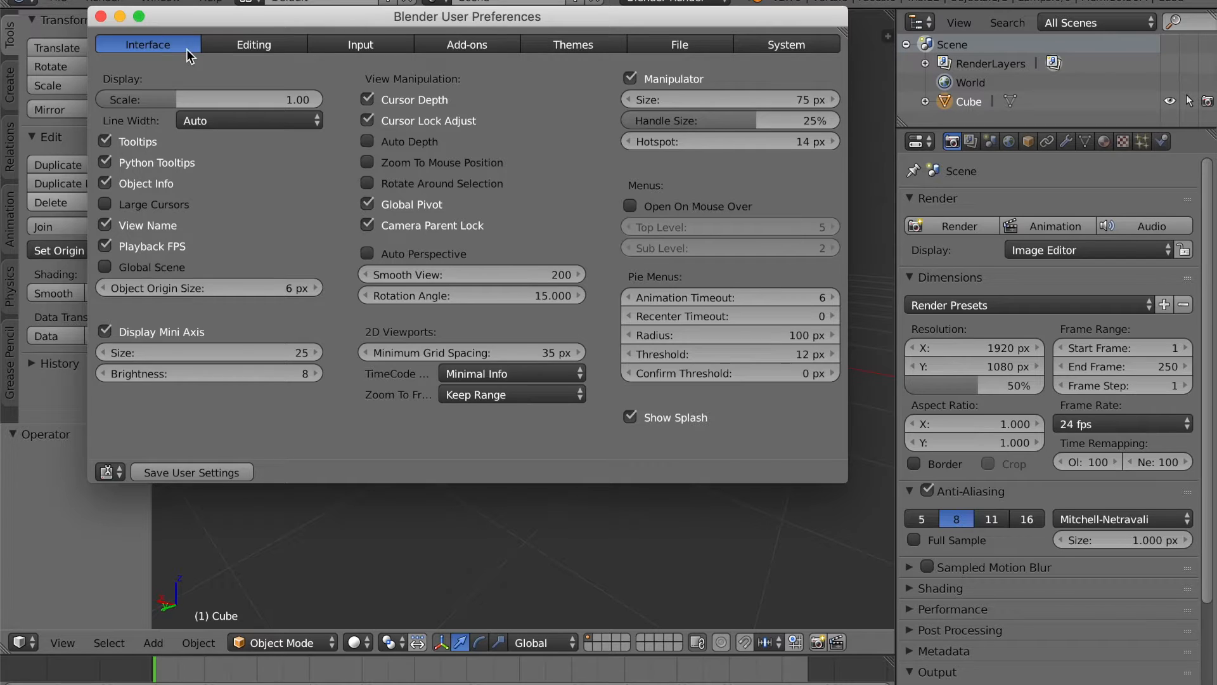
{"action": "left_click", "coordinate": [237, 43]}
{"action": "left_click", "coordinate": [386, 45]}
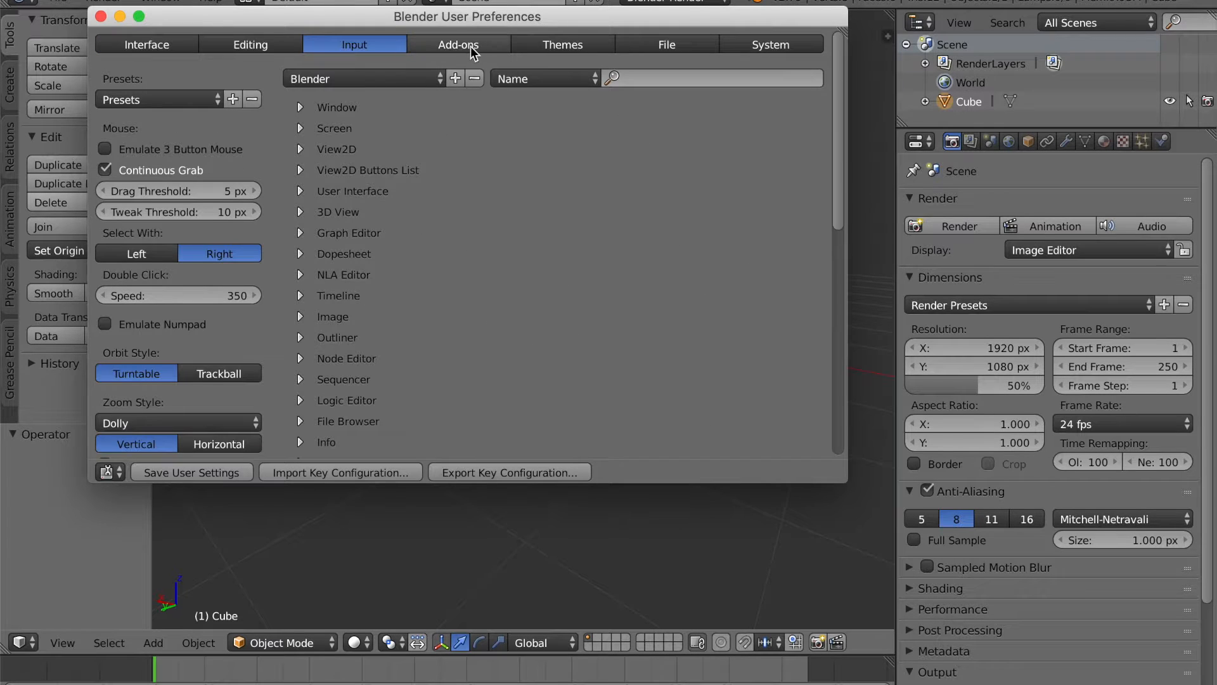
{"action": "left_click", "coordinate": [501, 47]}
{"action": "left_click", "coordinate": [580, 49]}
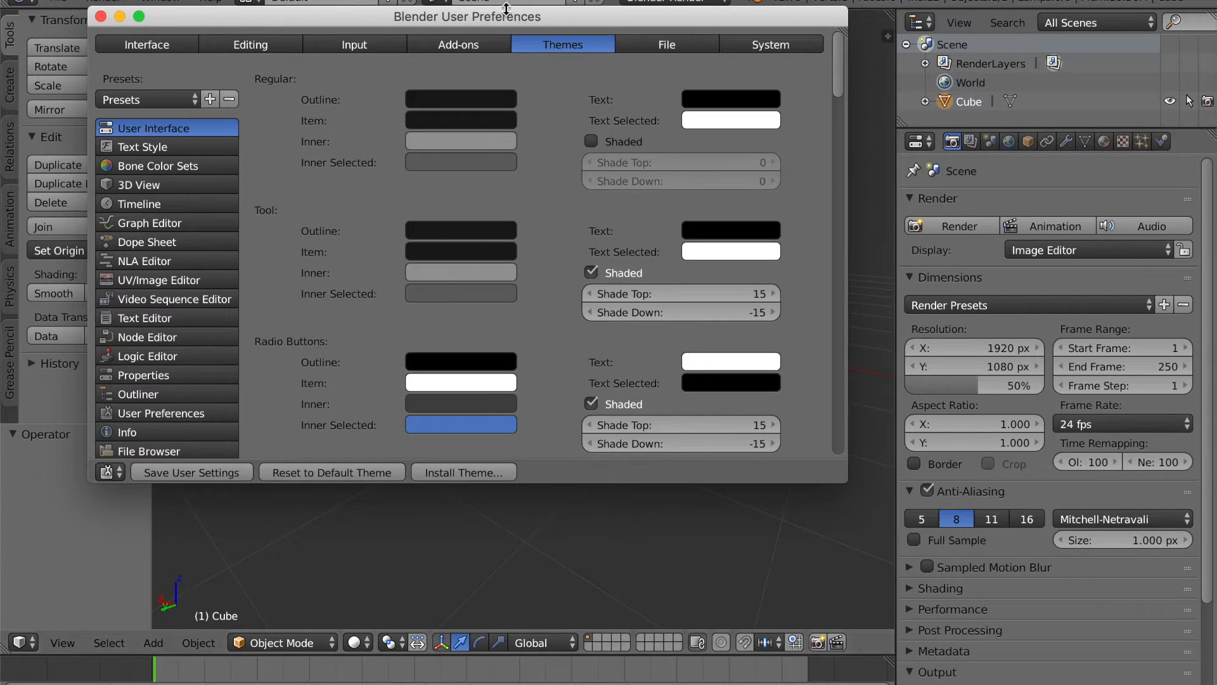
- Set the Grid color of the 3D View theme to white in the User Preferences
{"action": "left_click_drag", "start_coordinate": [558, 22], "coordinate": [575, 126]}
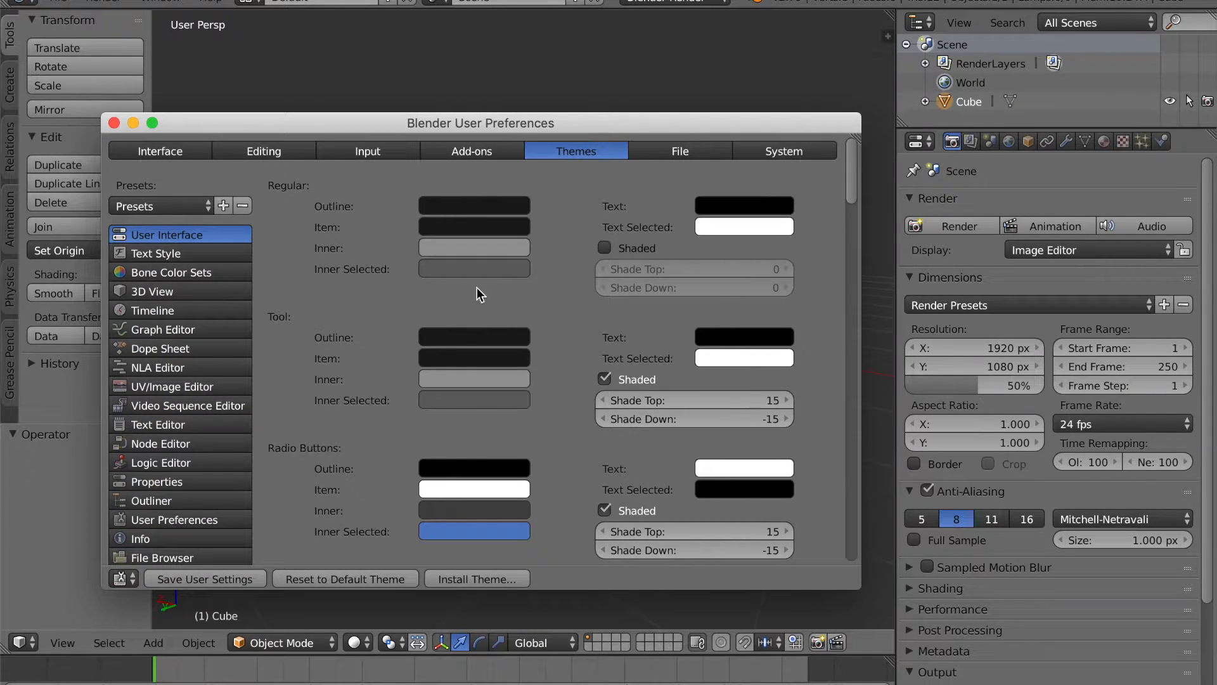
{"action": "scroll", "coordinate": [305, 398], "scroll_direction": "down", "scroll_amount": 3}
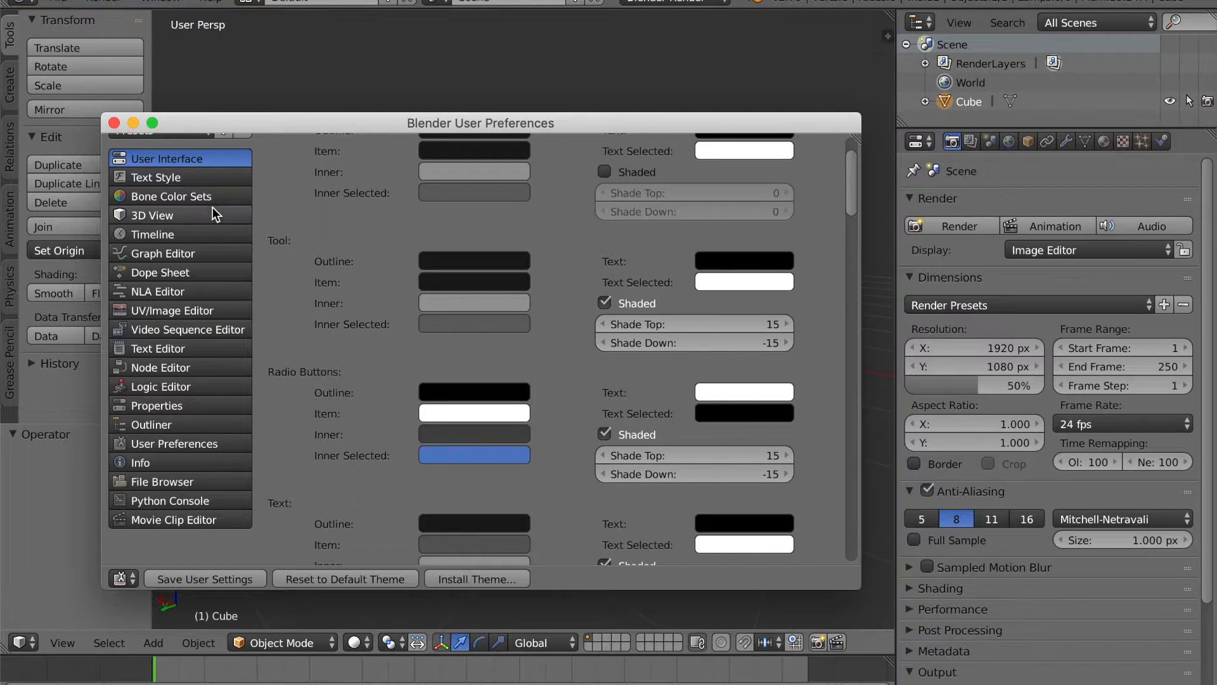
{"action": "left_click", "coordinate": [182, 215]}
{"action": "scroll", "coordinate": [342, 272], "scroll_direction": "up", "scroll_amount": 3}
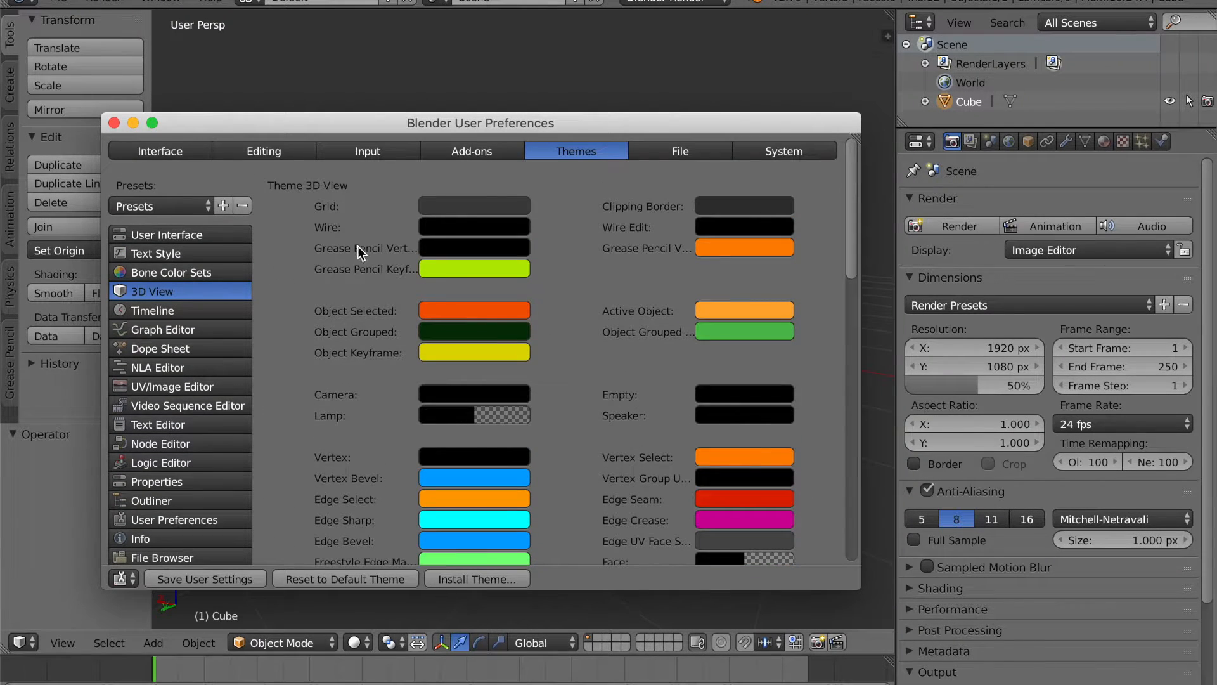
{"action": "left_click_drag", "start_coordinate": [584, 134], "coordinate": [450, 69]}
{"action": "left_click", "coordinate": [338, 139]}
{"action": "left_click_drag", "start_coordinate": [449, 266], "coordinate": [449, 172]}
{"action": "left_click_drag", "start_coordinate": [482, 61], "coordinate": [597, 116]}
- Set the 3D View theme's Region Background color to a lighter gray
{"action": "scroll", "coordinate": [443, 327], "scroll_direction": "down", "scroll_amount": 15}
{"action": "left_click", "coordinate": [443, 329]}
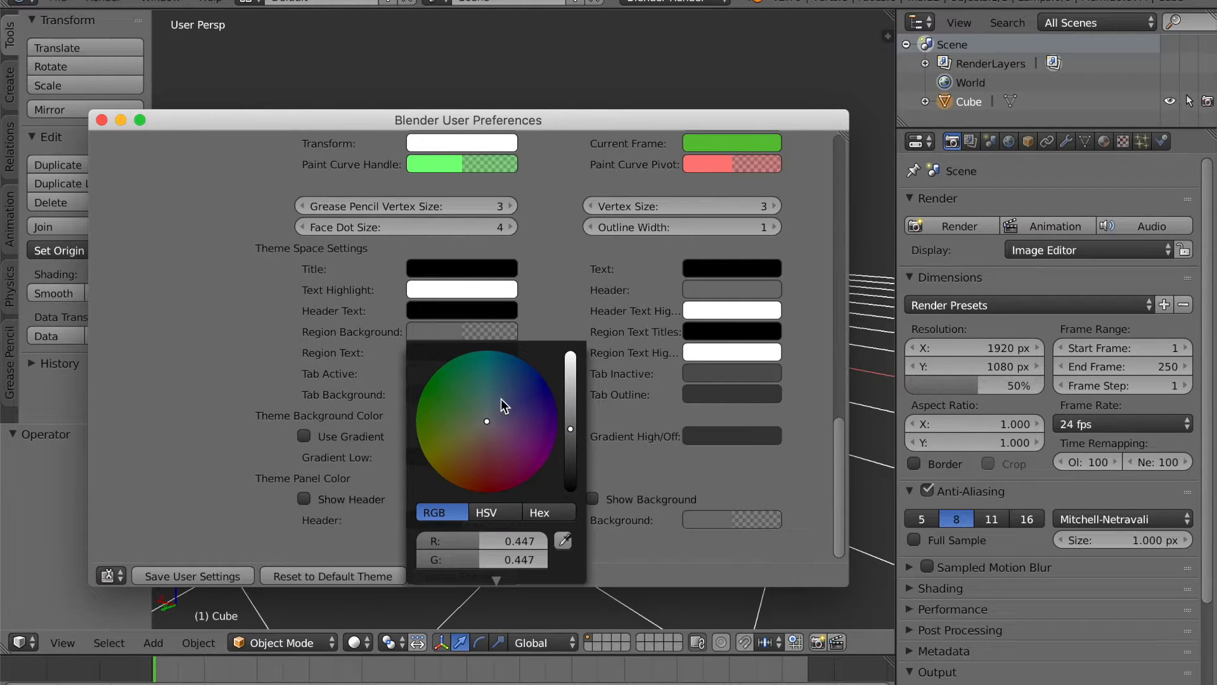
{"action": "mouse_move", "coordinate": [571, 411]}
{"action": "left_mouse_down"}
{"action": "mouse_move", "coordinate": [571, 380]}
{"action": "mouse_move", "coordinate": [570, 399]}
{"action": "left_mouse_up"}
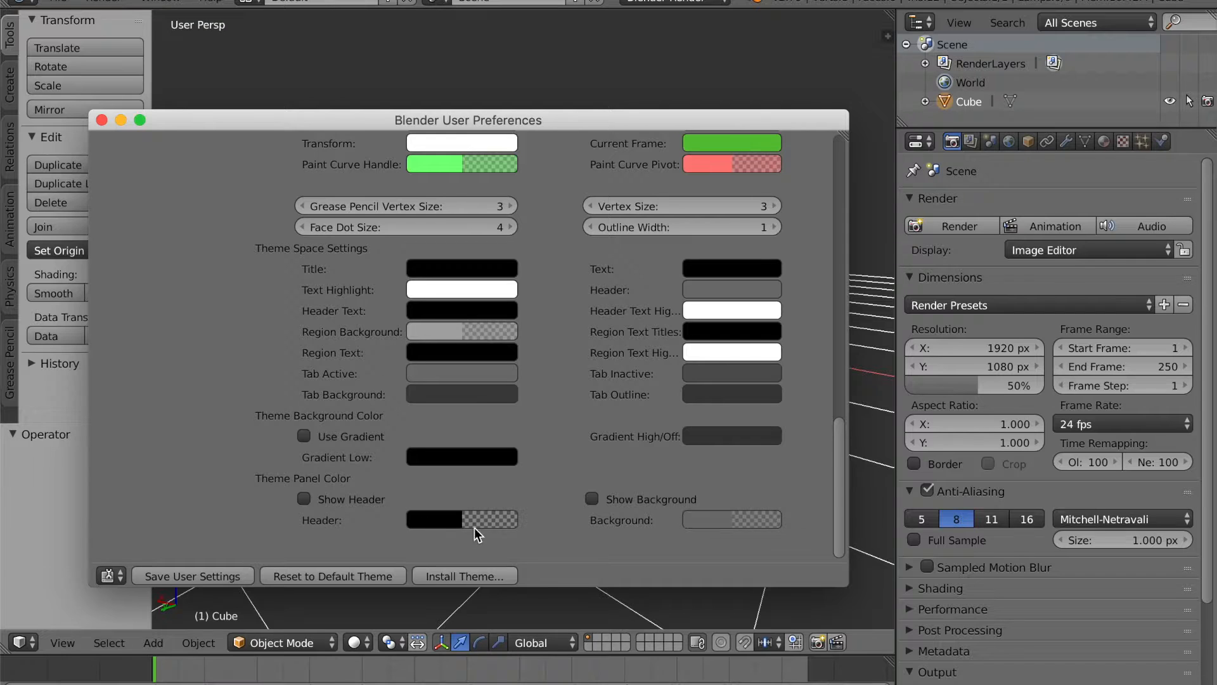
- Try the Show Background option of the Theme Panel Color by toggling it on and off
{"action": "left_click", "coordinate": [590, 500]}
{"action": "left_click", "coordinate": [590, 500]}
{"action": "left_click", "coordinate": [589, 500]}
{"action": "left_click", "coordinate": [589, 500]}
{"action": "left_click", "coordinate": [590, 500]}
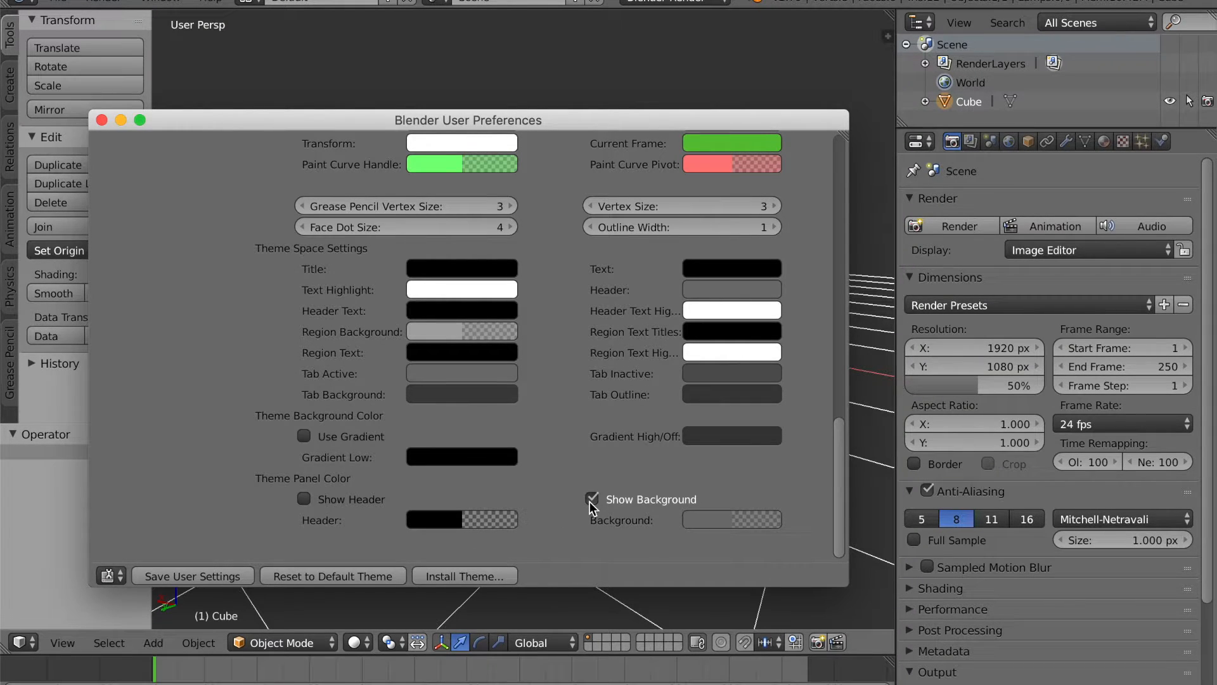
{"action": "left_click", "coordinate": [590, 500]}
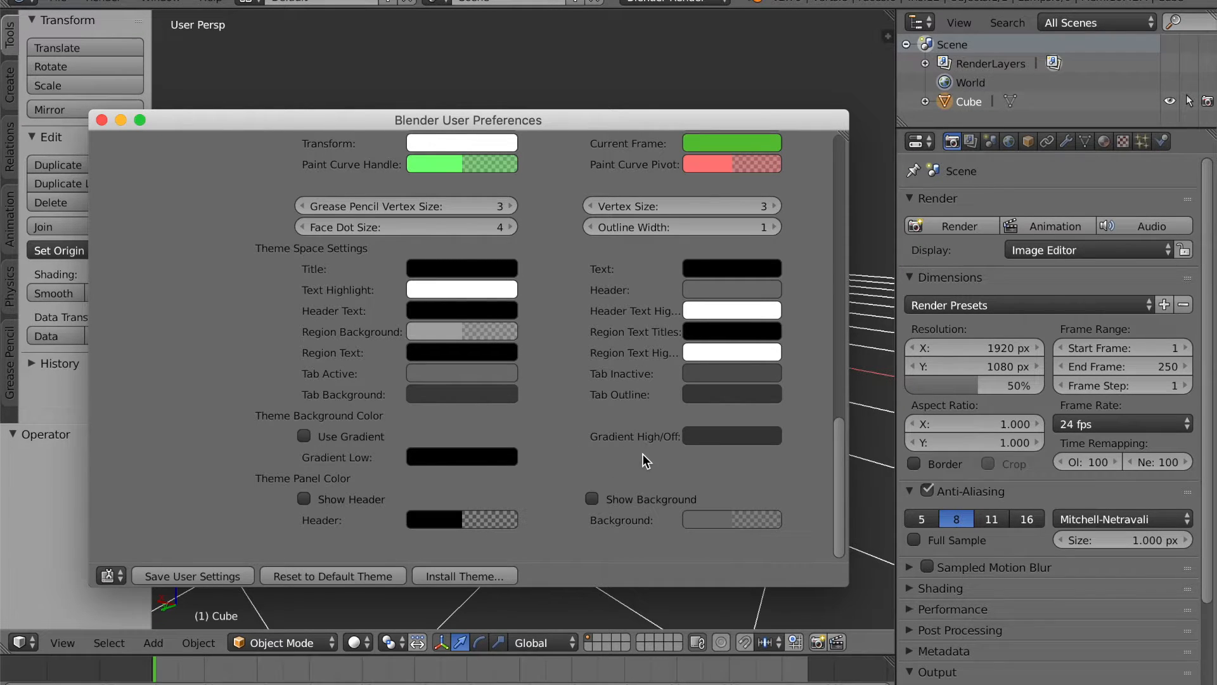
- Enable Use Gradient for the 3D View background, set Gradient Low to about R 0.925, G 0.188, B 0.094, and close the preferences
{"action": "left_click", "coordinate": [304, 437]}
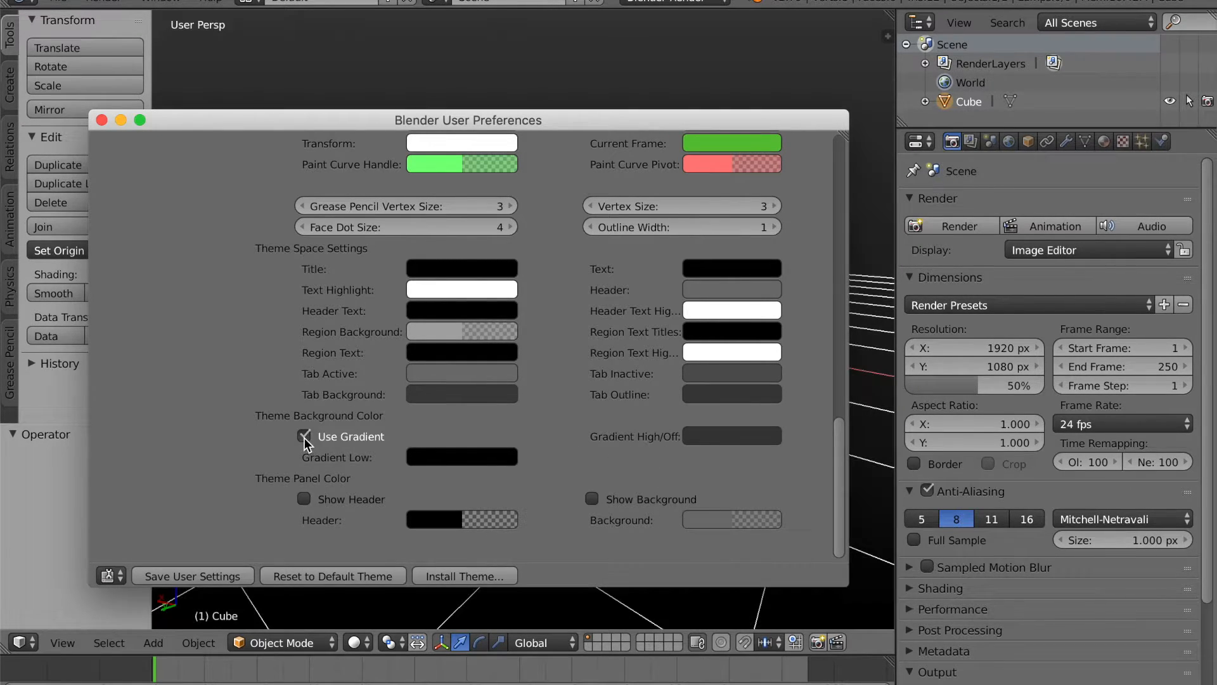
{"action": "left_click", "coordinate": [469, 457]}
{"action": "left_click_drag", "start_coordinate": [572, 302], "coordinate": [570, 209]}
{"action": "left_click_drag", "start_coordinate": [479, 270], "coordinate": [479, 334]}
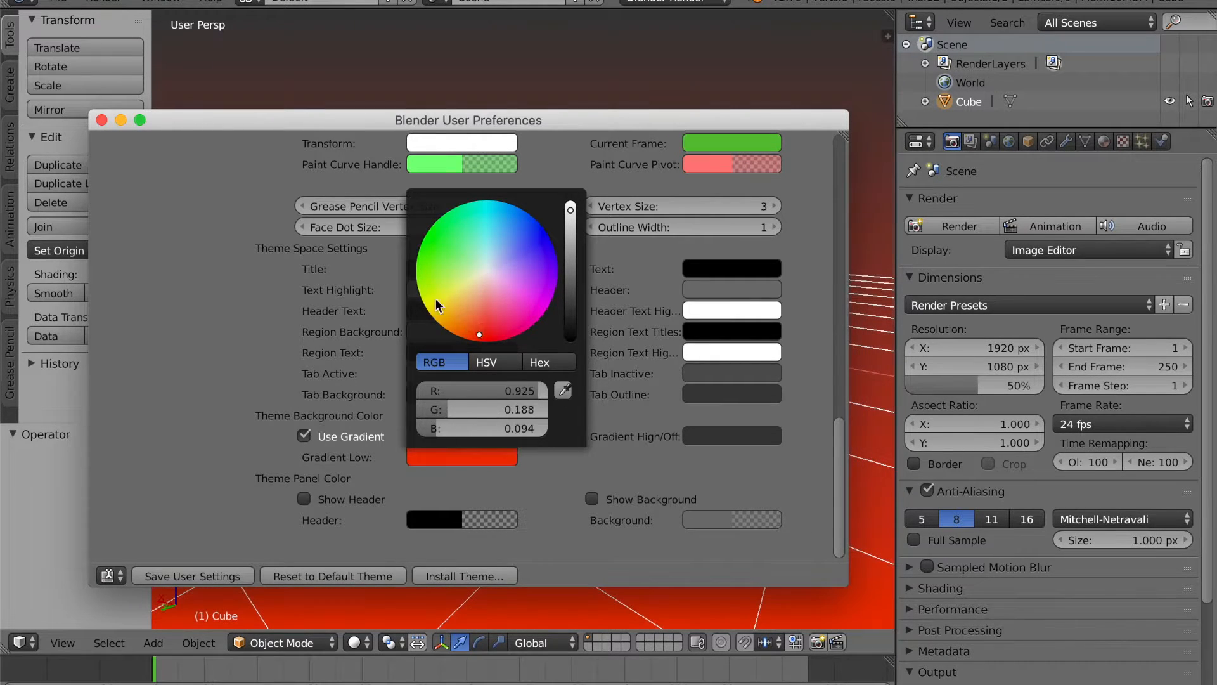
{"action": "left_click", "coordinate": [101, 120]}
- Delete the cube from the scene
{"action": "middle_click_drag", "start_coordinate": [398, 295], "coordinate": [504, 339]}
{"action": "key", "text": "x"}
{"action": "left_click", "coordinate": [550, 338]}
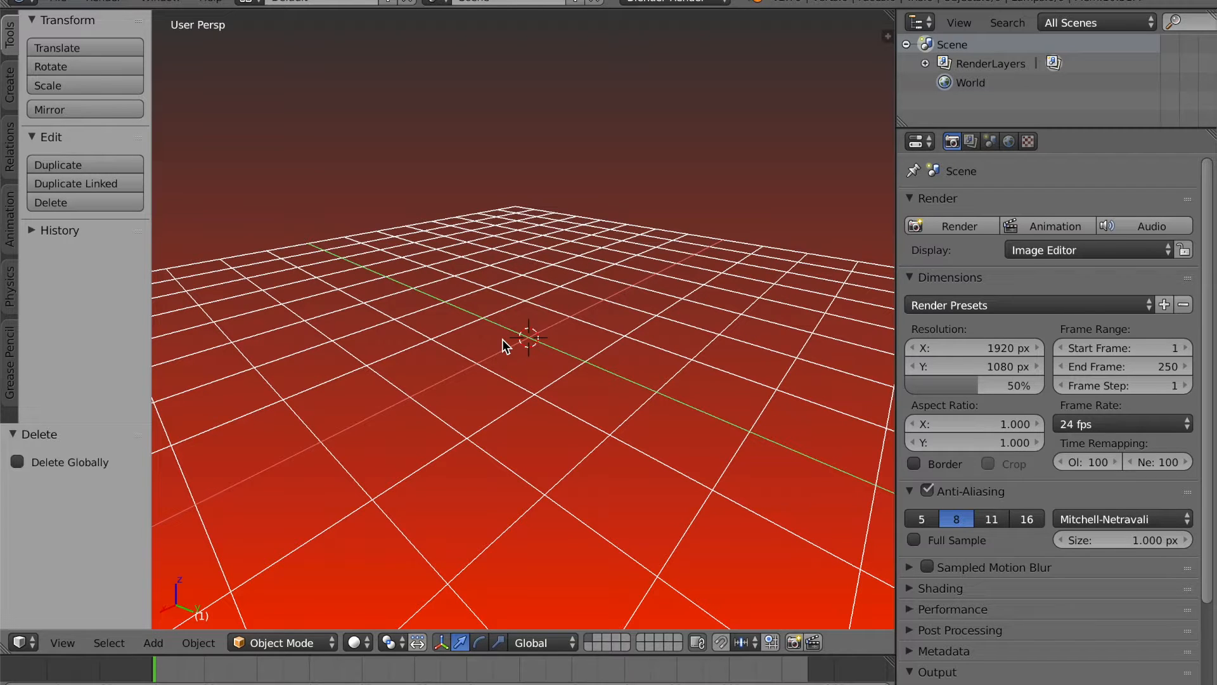
- Add an ico sphere mesh with 2 subdivisions and size 1.000 at the scene center
{"action": "key", "text": "shift+a"}
{"action": "mouse_move", "coordinate": [503, 346]}
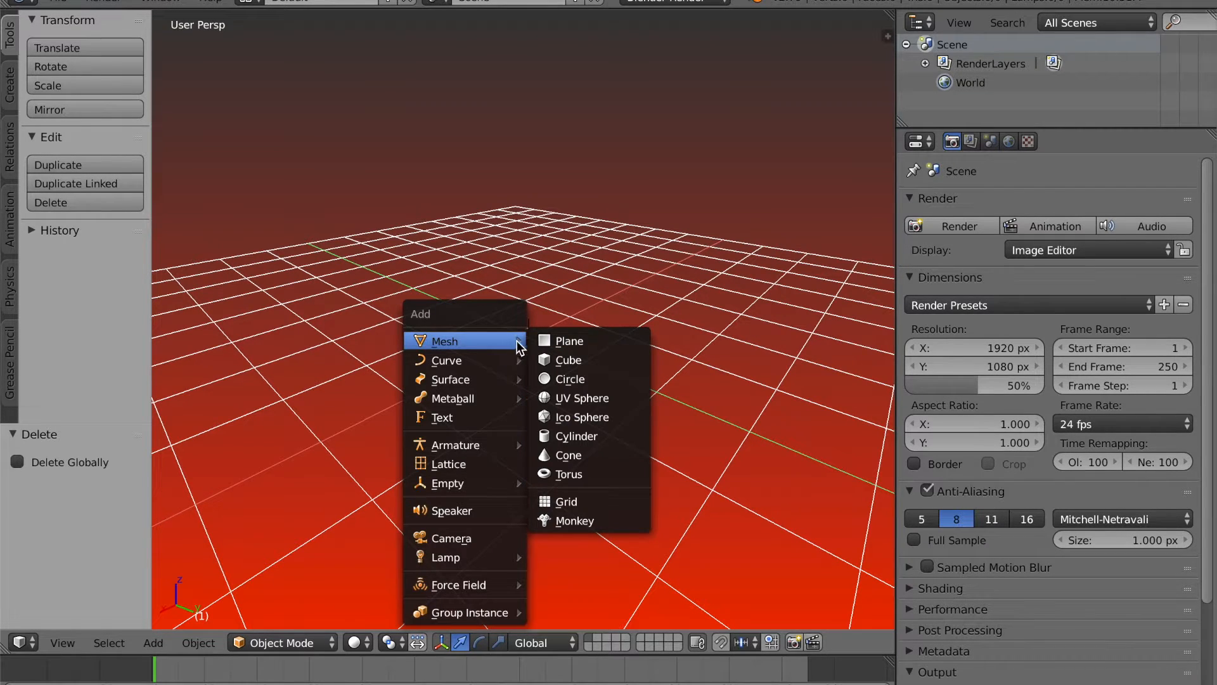
{"action": "left_click", "coordinate": [583, 417]}
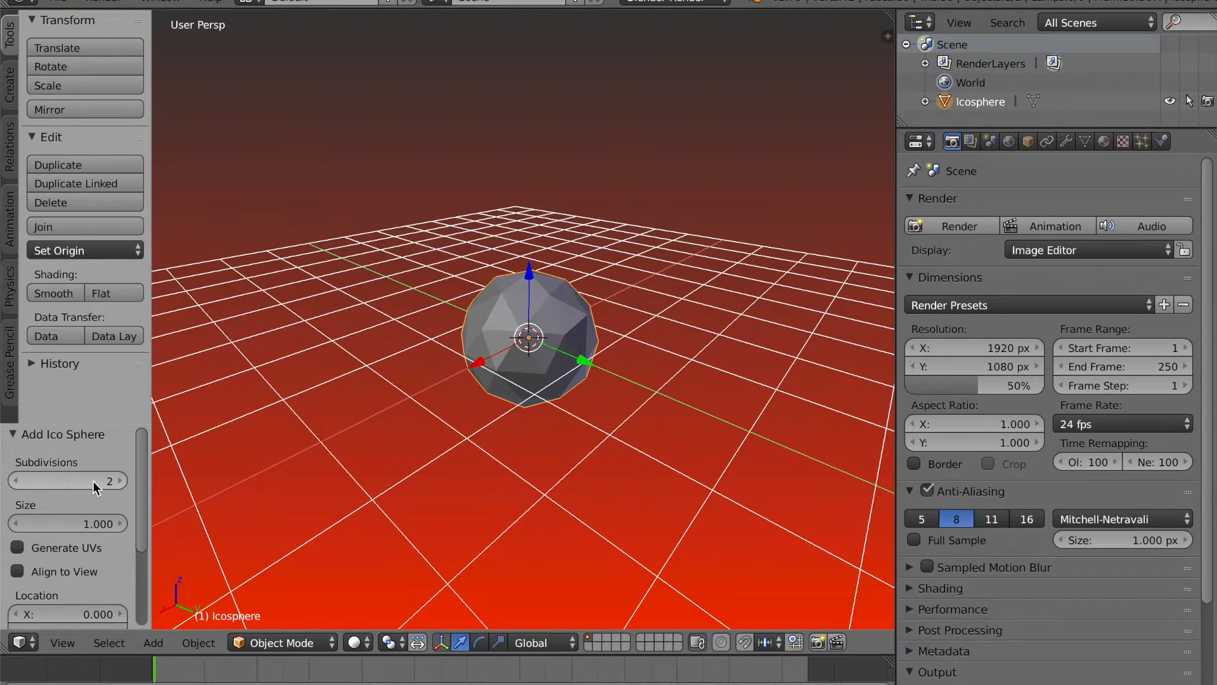
- Try 1 and 5 subdivisions on the ico sphere and return it to 2
{"action": "scroll", "coordinate": [571, 340], "scroll_direction": "up", "scroll_amount": 1}
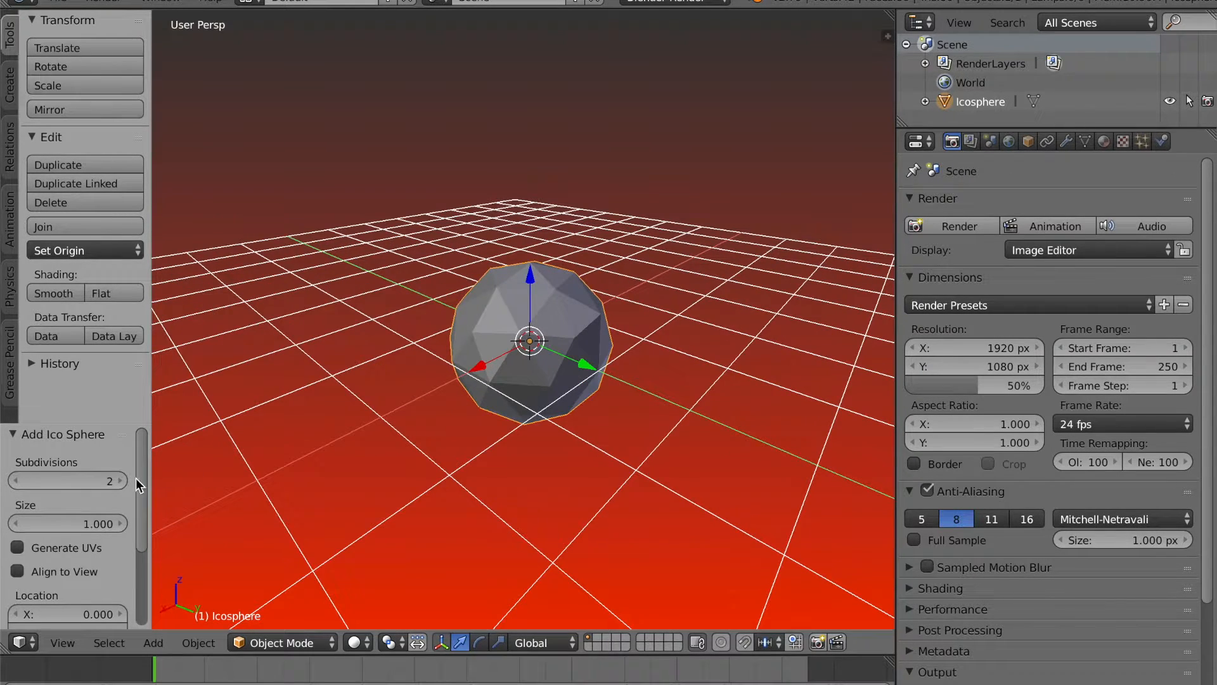
{"action": "left_click", "coordinate": [15, 481]}
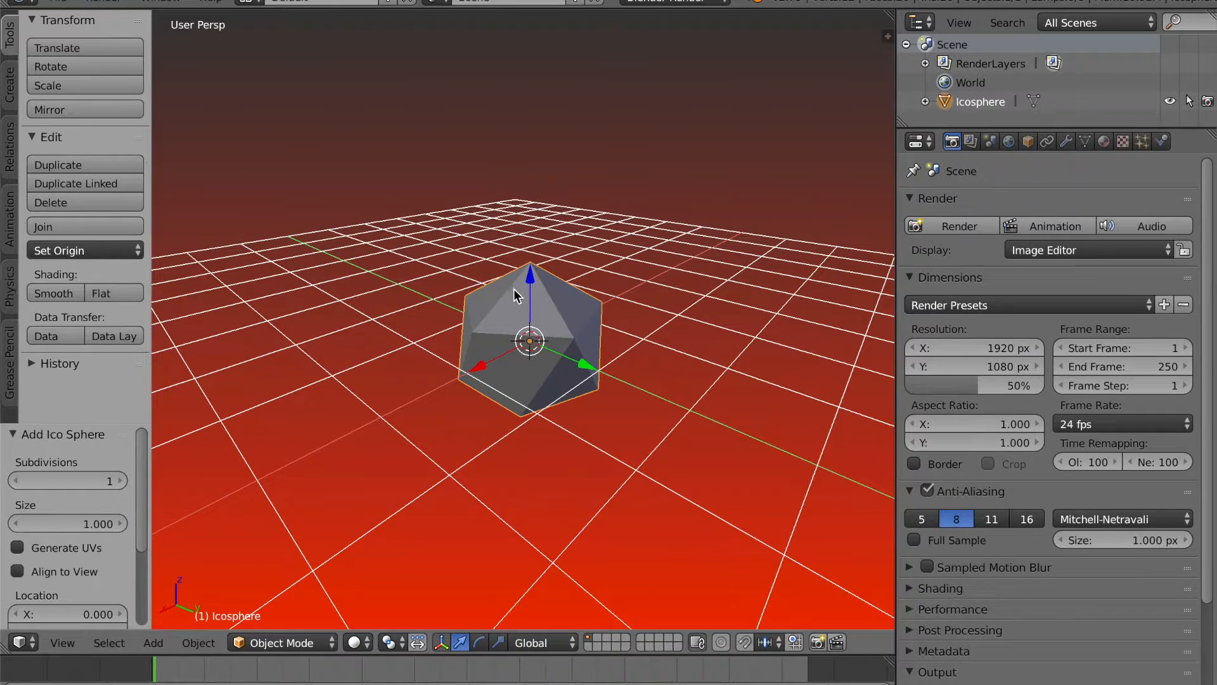
{"action": "middle_click_drag", "start_coordinate": [491, 412], "coordinate": [402, 408]}
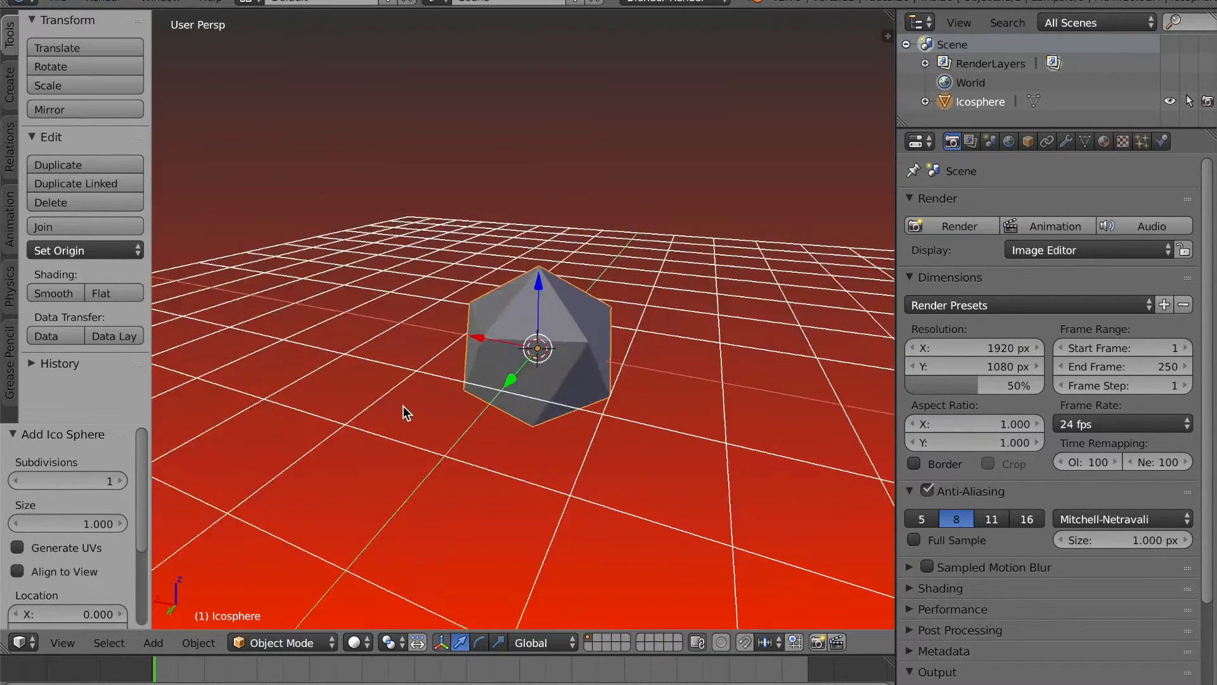
{"action": "left_click", "coordinate": [119, 481]}
{"action": "left_click", "coordinate": [119, 481]}
{"action": "left_click", "coordinate": [119, 480]}
{"action": "left_click", "coordinate": [119, 481]}
{"action": "left_click", "coordinate": [15, 481]}
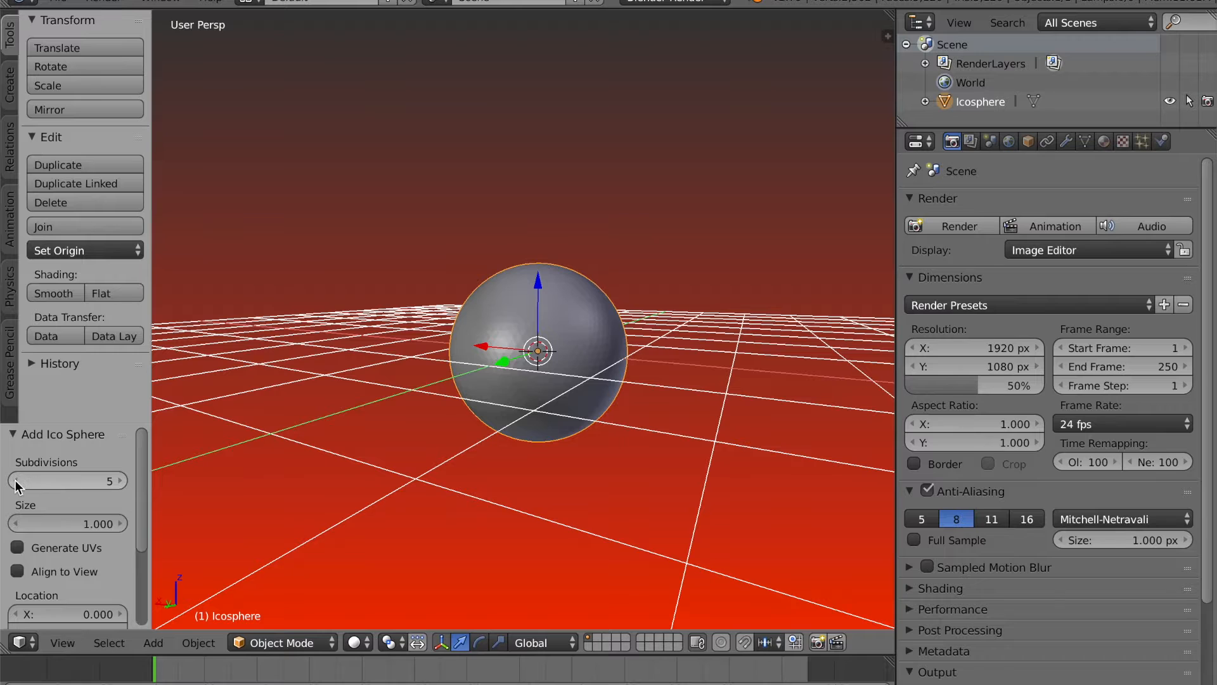
{"action": "left_click", "coordinate": [15, 481]}
{"action": "left_click", "coordinate": [15, 481]}
- Examine the ico sphere's triangular faces in Edit Mode and from several angles in Object Mode
{"action": "middle_click_drag", "start_coordinate": [463, 404], "coordinate": [588, 360]}
{"action": "key", "text": "Tab"}
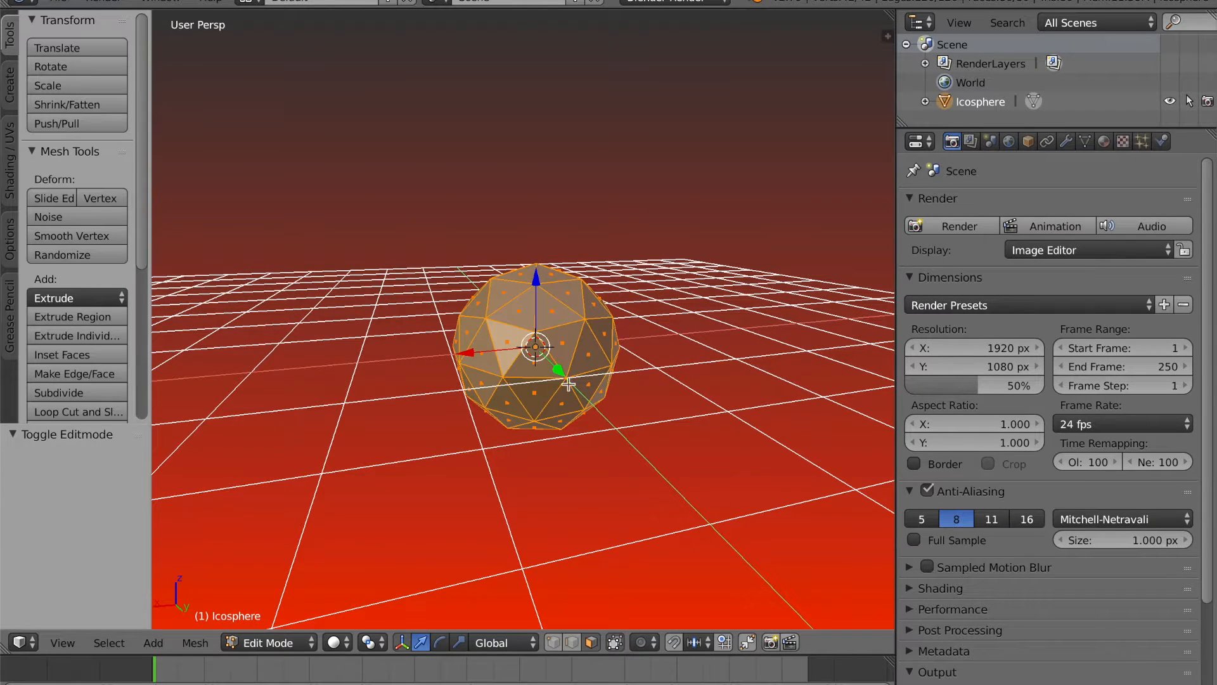
{"action": "key", "text": "Tab"}
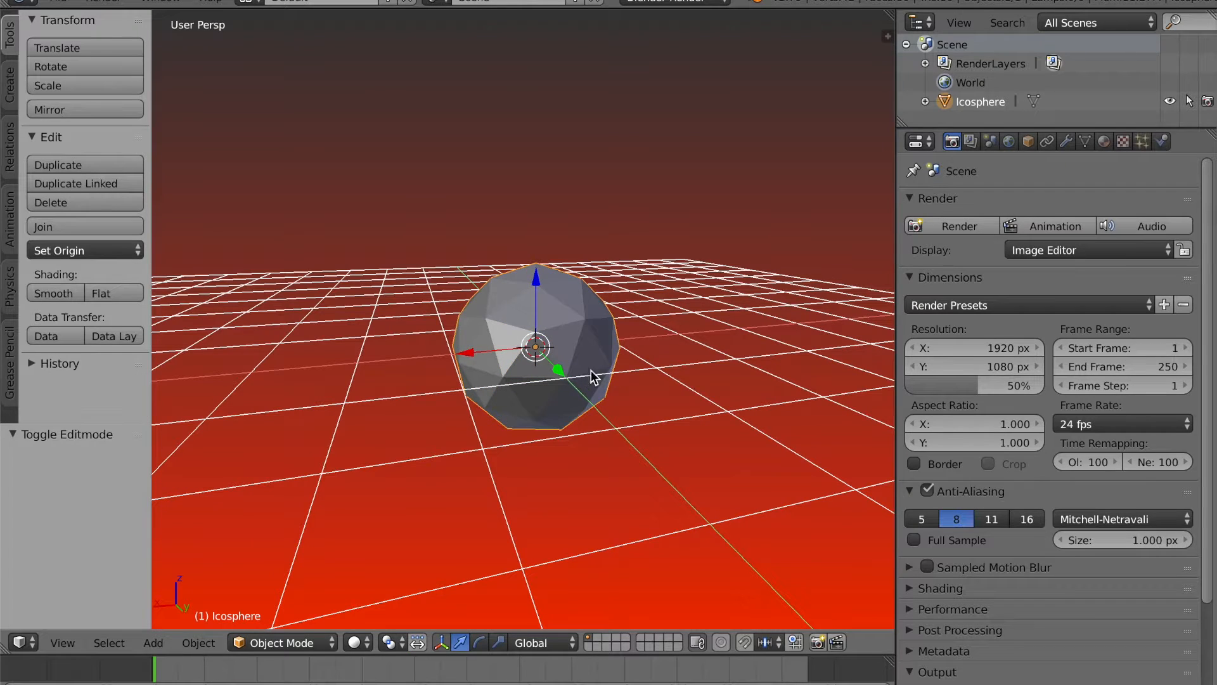
{"action": "middle_click_drag", "start_coordinate": [586, 372], "coordinate": [596, 288]}
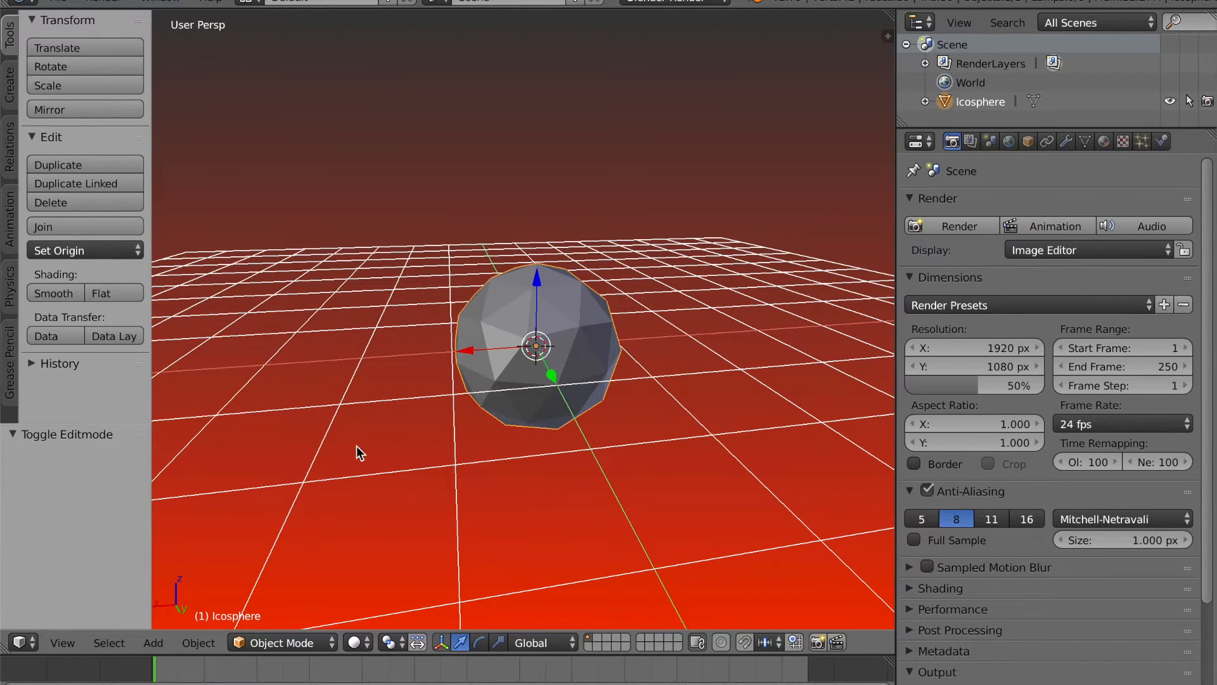
{"action": "middle_click_drag", "start_coordinate": [619, 350], "coordinate": [583, 354]}
{"action": "scroll", "coordinate": [583, 354], "scroll_direction": "up", "scroll_amount": 2}
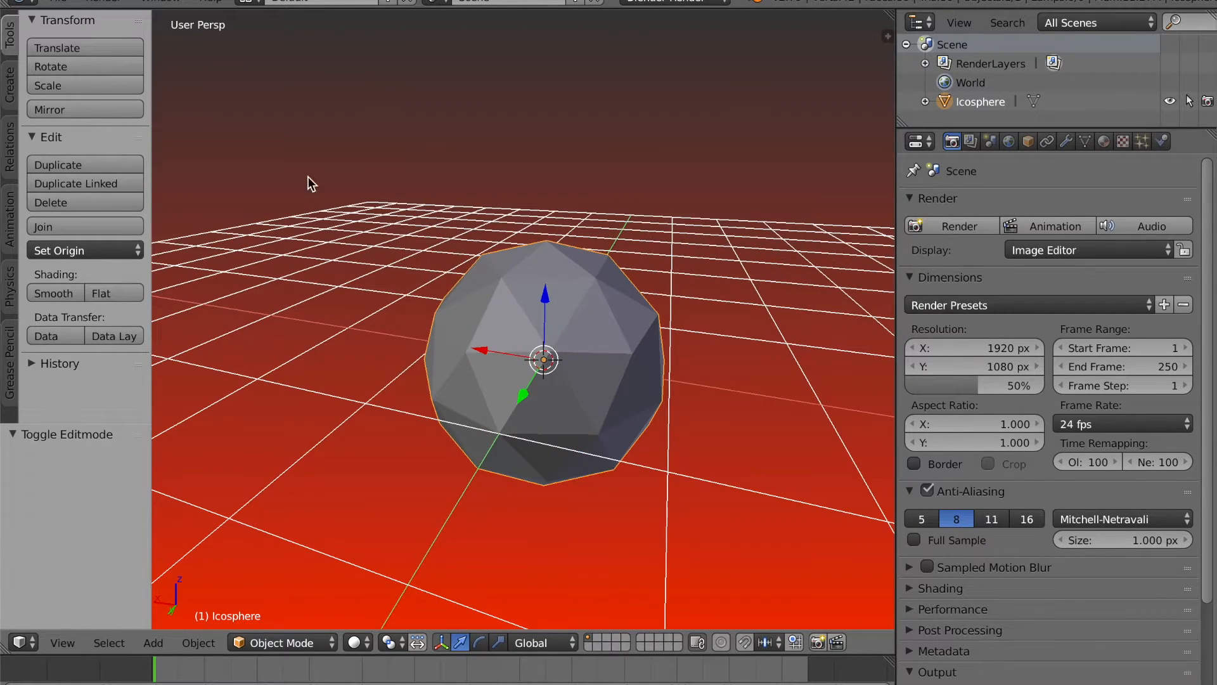
{"action": "scroll", "coordinate": [562, 408], "scroll_direction": "down", "scroll_amount": 2}
{"action": "middle_click_drag", "start_coordinate": [562, 407], "coordinate": [517, 385]}
{"action": "middle_click_drag", "start_coordinate": [549, 321], "coordinate": [435, 576]}
{"action": "middle_click_drag", "start_coordinate": [348, 478], "coordinate": [551, 417]}
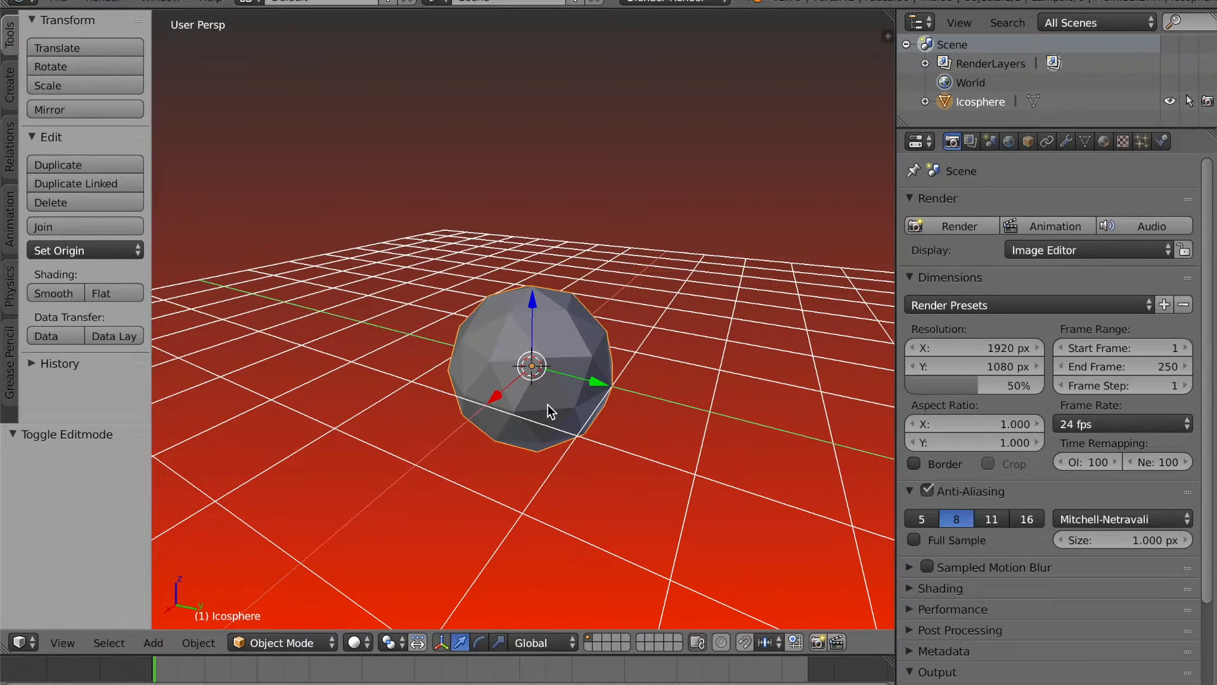
{"action": "scroll", "coordinate": [584, 342], "scroll_direction": "up", "scroll_amount": 1}
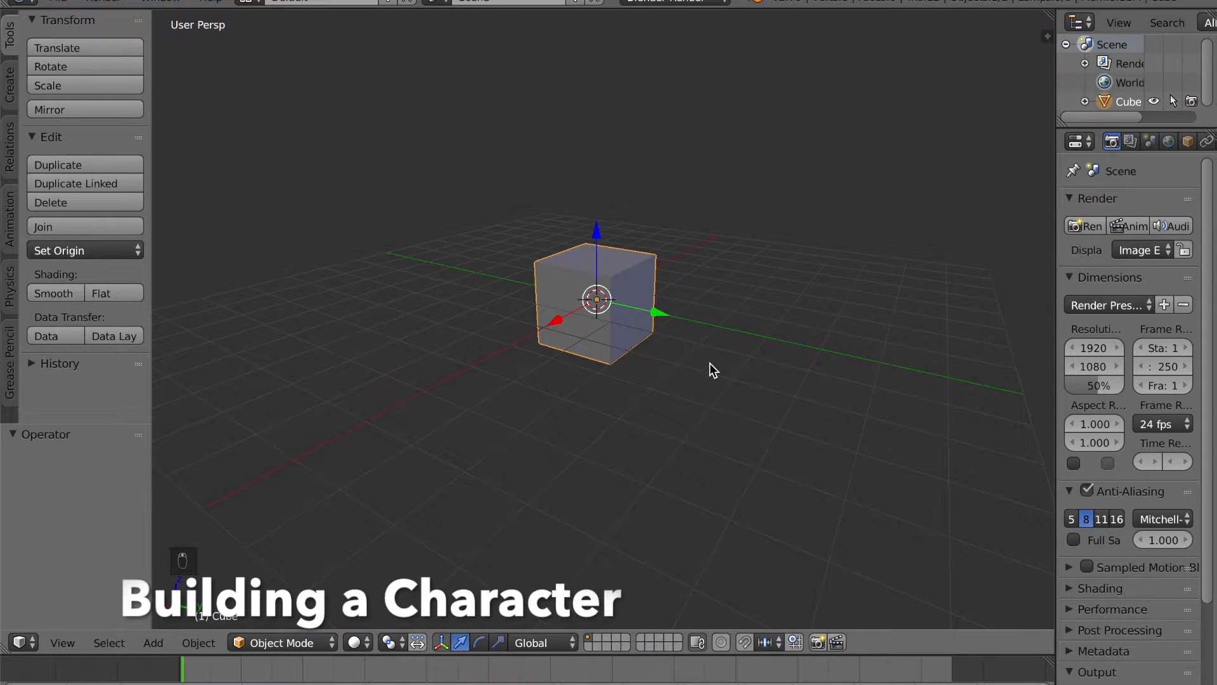
- Raise the default cube about 5.56 units along Z above the grid
{"action": "middle_click_drag", "start_coordinate": [710, 362], "coordinate": [707, 345]}
{"action": "scroll", "coordinate": [706, 337], "scroll_direction": "up", "scroll_amount": 1}
{"action": "middle_click_drag", "start_coordinate": [640, 158], "coordinate": [665, 233]}
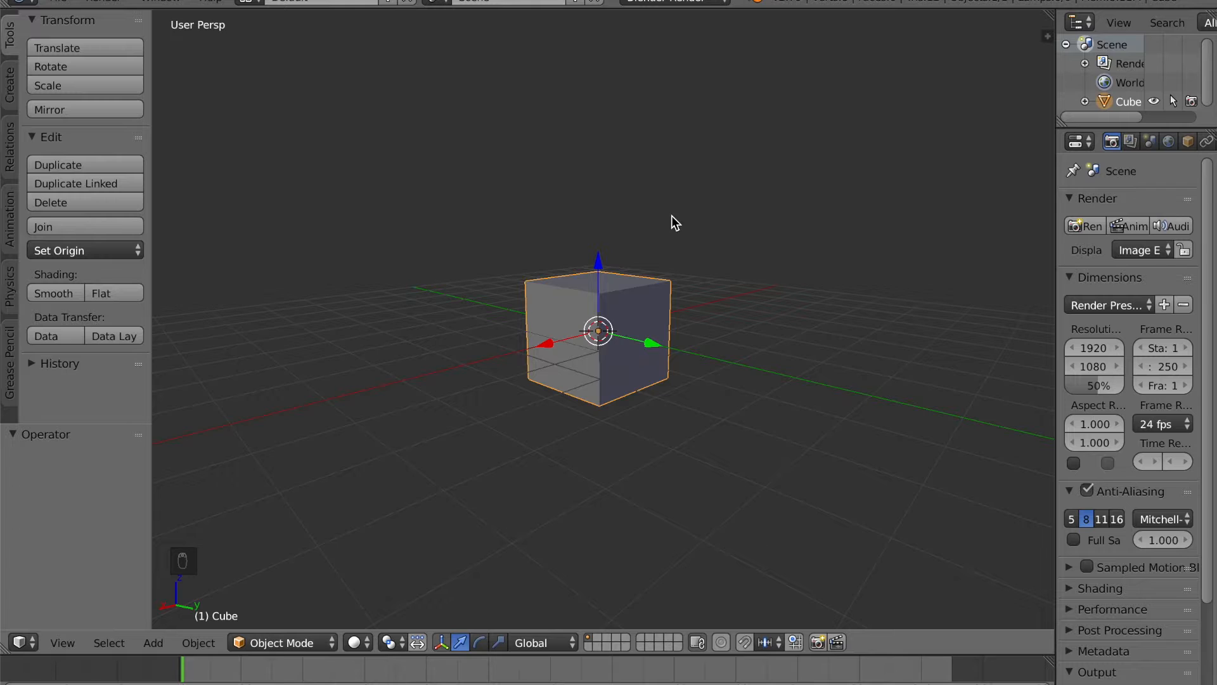
{"action": "scroll", "coordinate": [669, 226], "scroll_direction": "down", "scroll_amount": 2}
{"action": "mouse_move", "coordinate": [683, 242]}
{"action": "middle_mouse_down"}
{"action": "mouse_move", "coordinate": [687, 226]}
{"action": "mouse_move", "coordinate": [689, 244]}
{"action": "middle_mouse_up"}
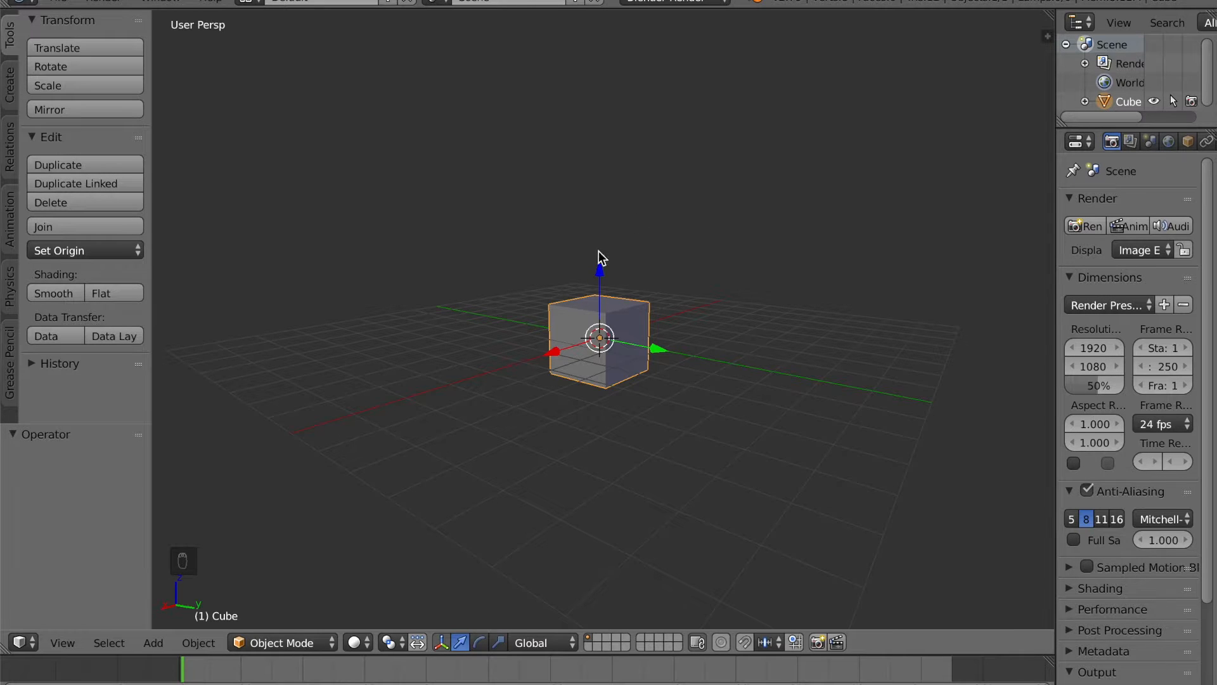
{"action": "left_click_drag", "start_coordinate": [602, 274], "coordinate": [605, 180]}
{"action": "scroll", "coordinate": [616, 237], "scroll_direction": "down", "scroll_amount": 2}
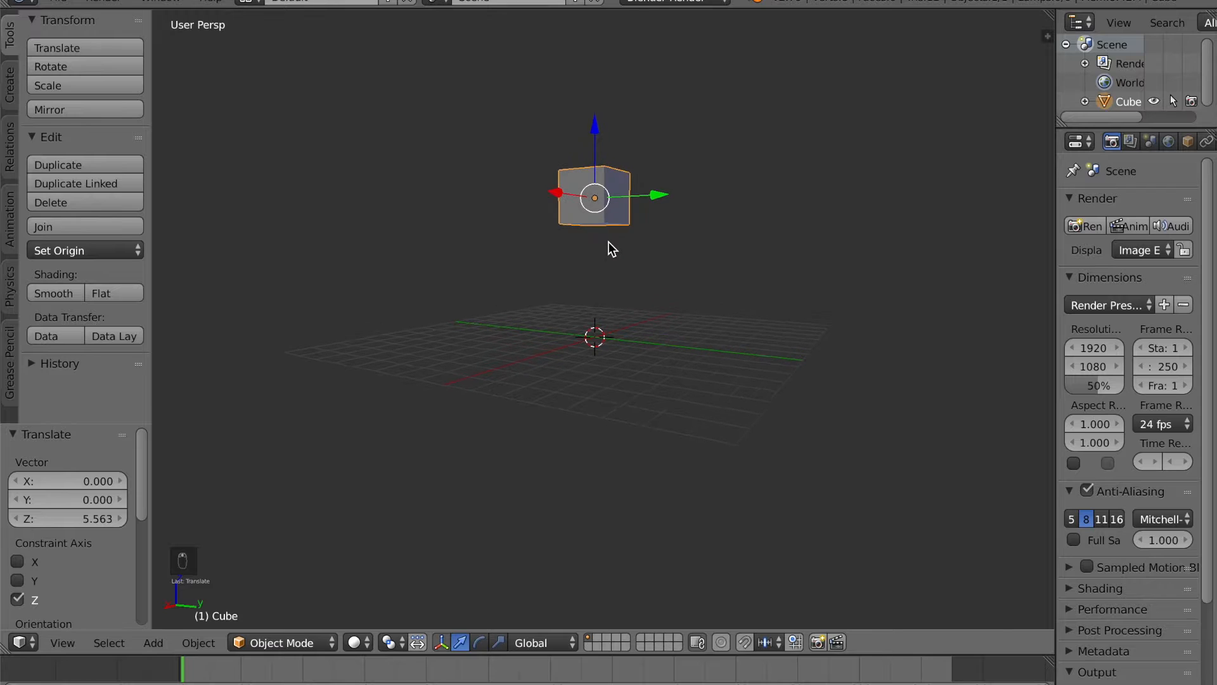
- Duplicate the cube and move the copy about 2.45 units down along Z, beneath the original
{"action": "key", "text": "shift+d"}
{"action": "right_click", "coordinate": [655, 275]}
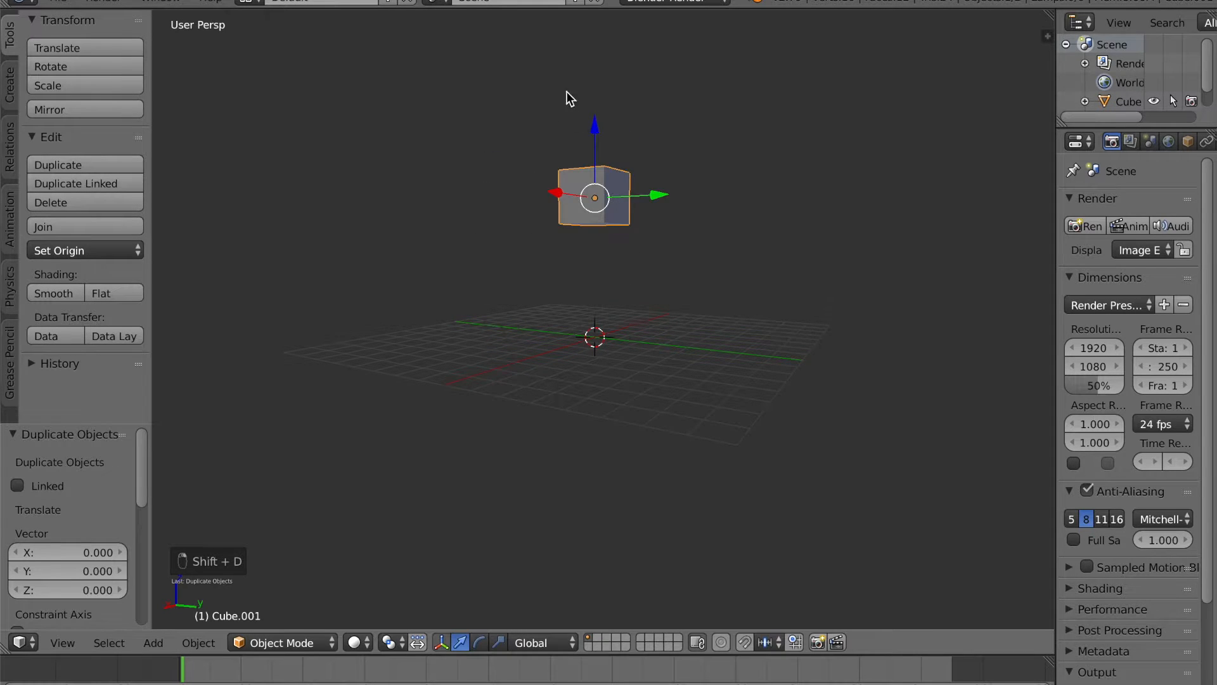
{"action": "left_click_drag", "start_coordinate": [598, 127], "coordinate": [706, 203]}
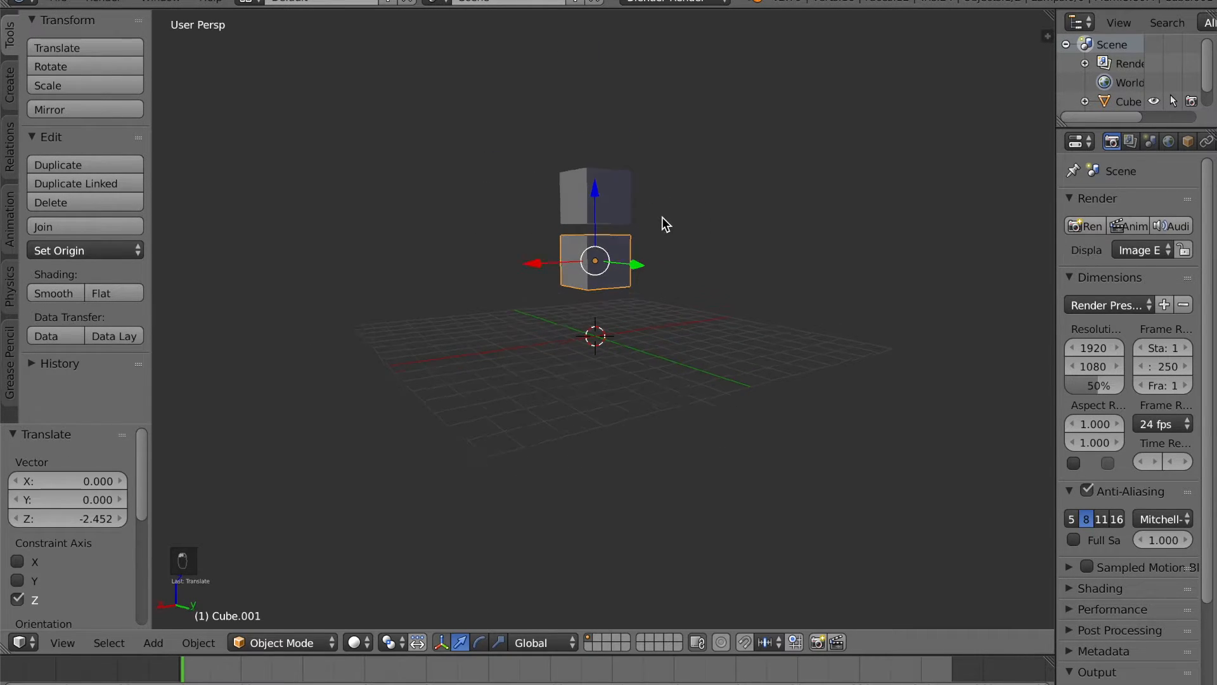
- Scale the lower cube to about 0.63 along X and stretch it taller along Z to form the torso
{"action": "scroll", "coordinate": [690, 215], "scroll_direction": "up", "scroll_amount": 1}
{"action": "key", "text": "s"}
{"action": "key", "text": "x"}
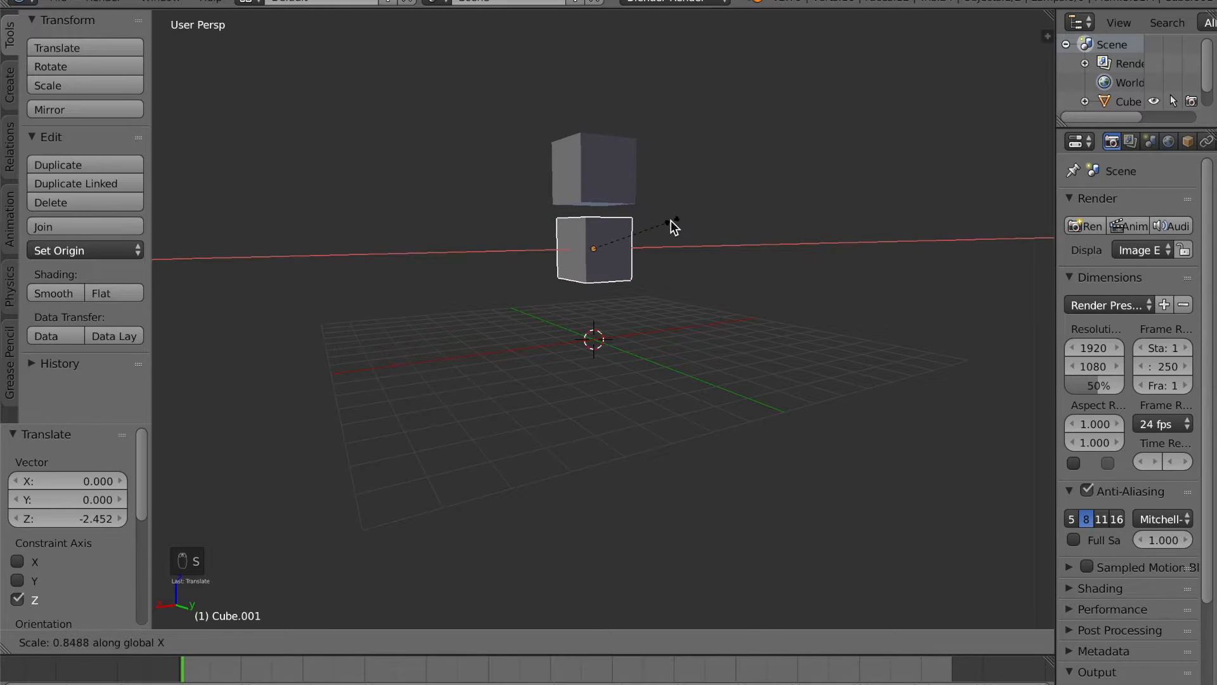
{"action": "left_click", "coordinate": [651, 223]}
{"action": "key", "text": "s"}
{"action": "key", "text": "z"}
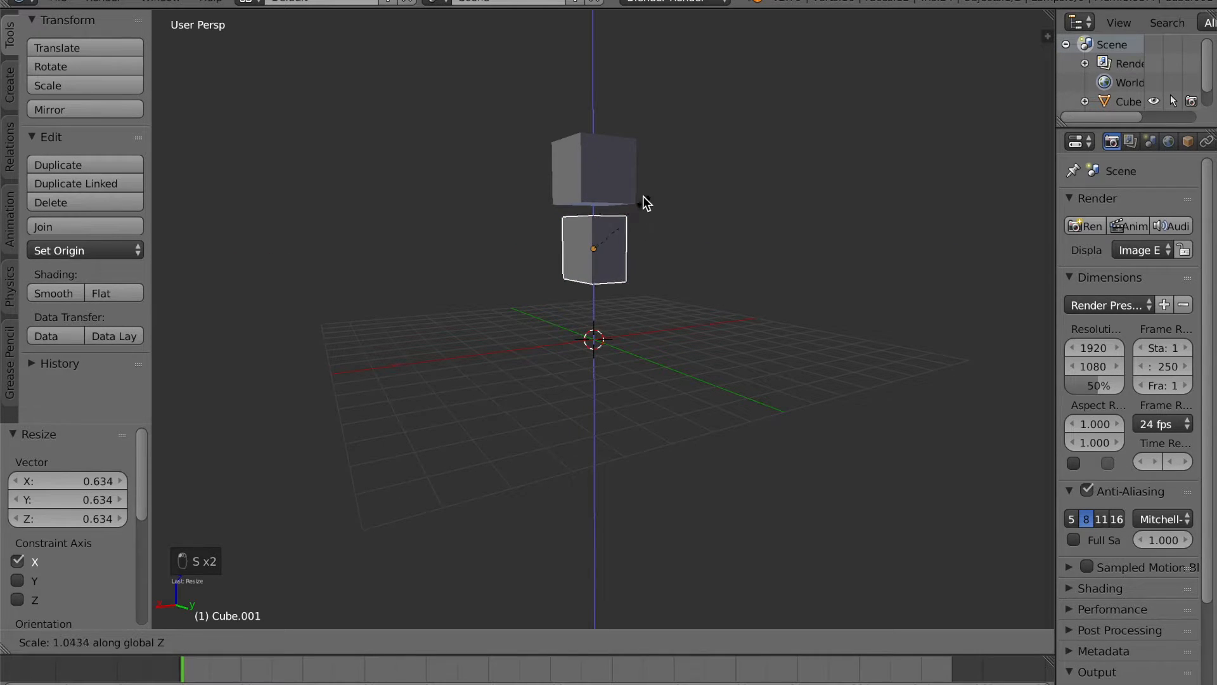
{"action": "left_click", "coordinate": [636, 155]}
- Move the torso block about 0.38 units down along Z and widen it to about 1.12 along Y
{"action": "left_click_drag", "start_coordinate": [591, 182], "coordinate": [592, 191]}
{"action": "middle_click_drag", "start_coordinate": [592, 191], "coordinate": [639, 217]}
{"action": "key", "text": "y"}
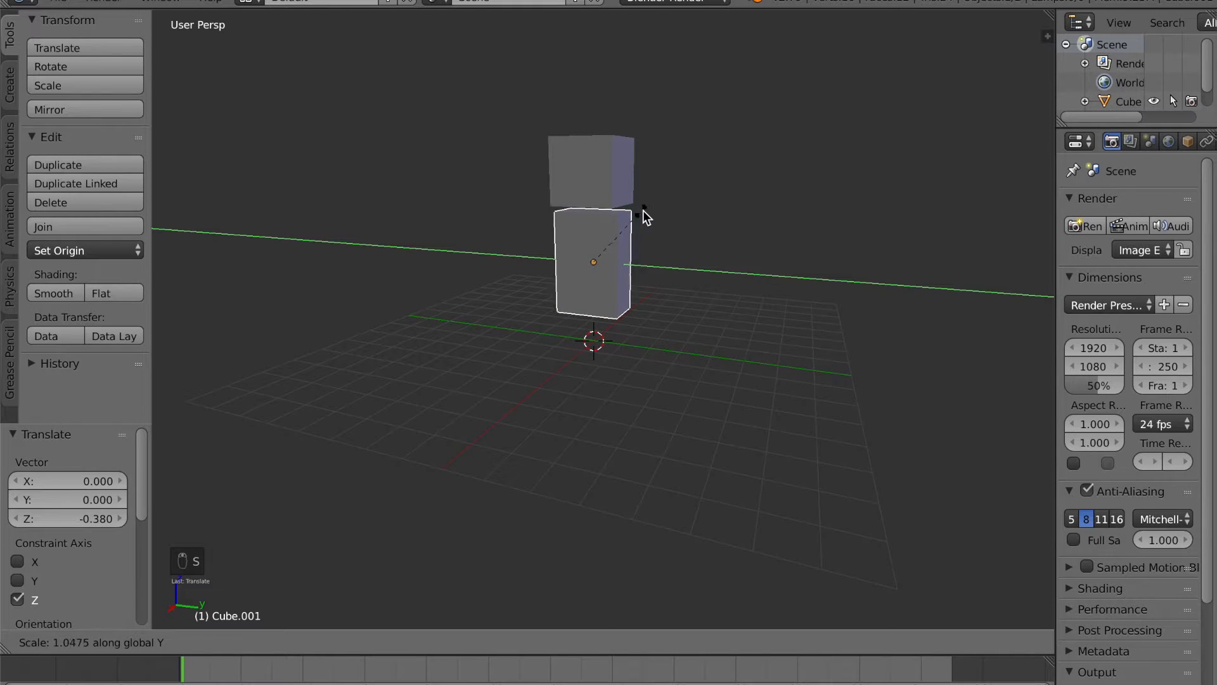
{"action": "left_click", "coordinate": [646, 219]}
- Scale the torso block to about 0.8 along X to make it thinner
{"action": "middle_click_drag", "start_coordinate": [648, 221], "coordinate": [596, 223]}
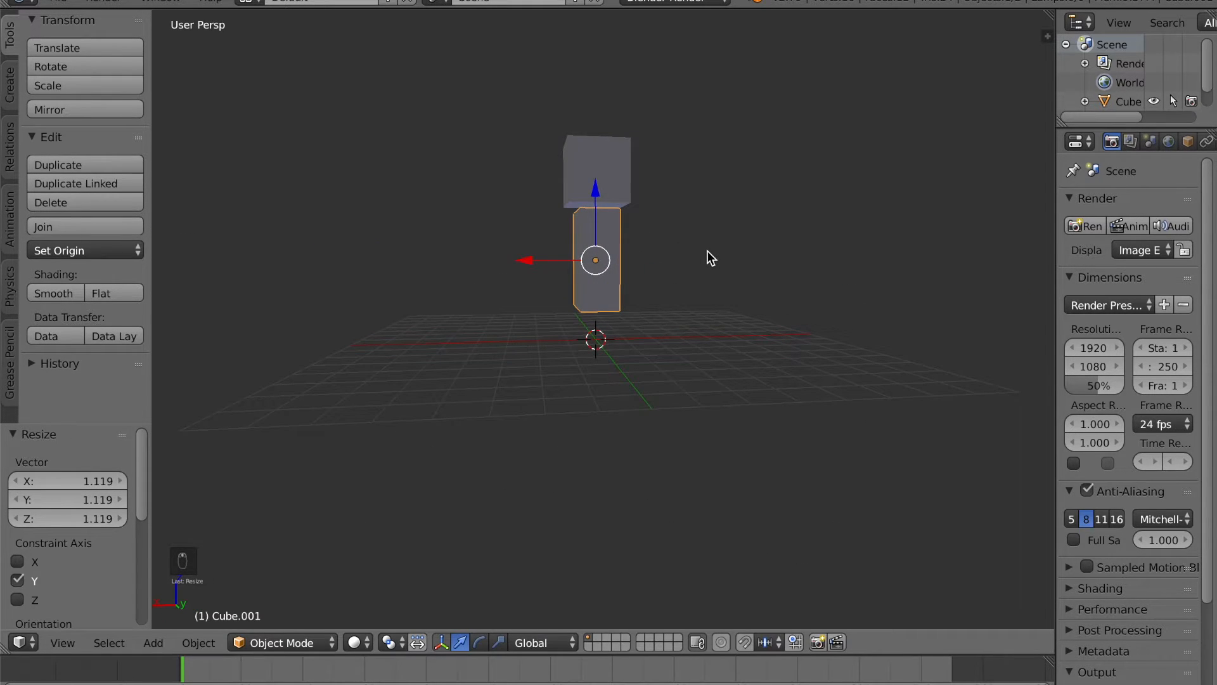
{"action": "key", "text": "s"}
{"action": "key", "text": "x"}
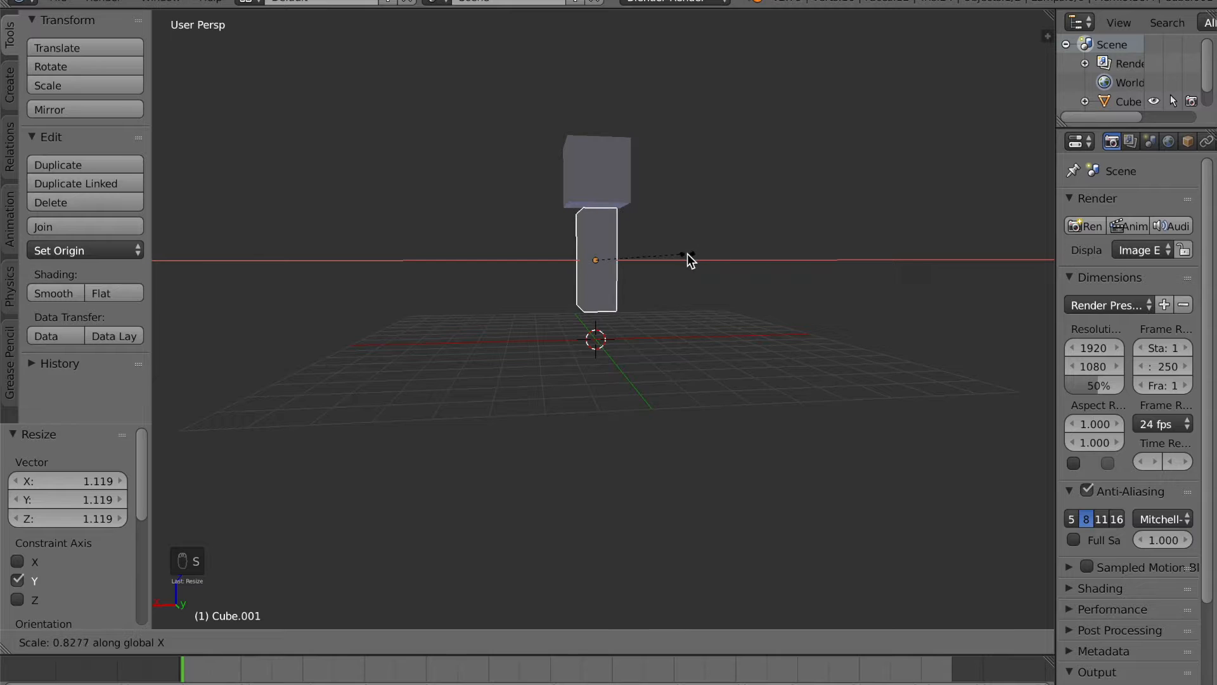
{"action": "left_click", "coordinate": [685, 259]}
- Select the head and torso blocks together and raise them about 2.87 units along Z
{"action": "right_click", "coordinate": [583, 169], "text": "shift"}
{"action": "middle_click_drag", "start_coordinate": [584, 169], "coordinate": [631, 209]}
{"action": "left_click_drag", "start_coordinate": [593, 149], "coordinate": [612, 60]}
{"action": "middle_click_drag", "start_coordinate": [598, 185], "coordinate": [625, 256]}
- Duplicate the torso block and move the copy about 3.44 units down along Z
{"action": "right_click", "coordinate": [615, 249]}
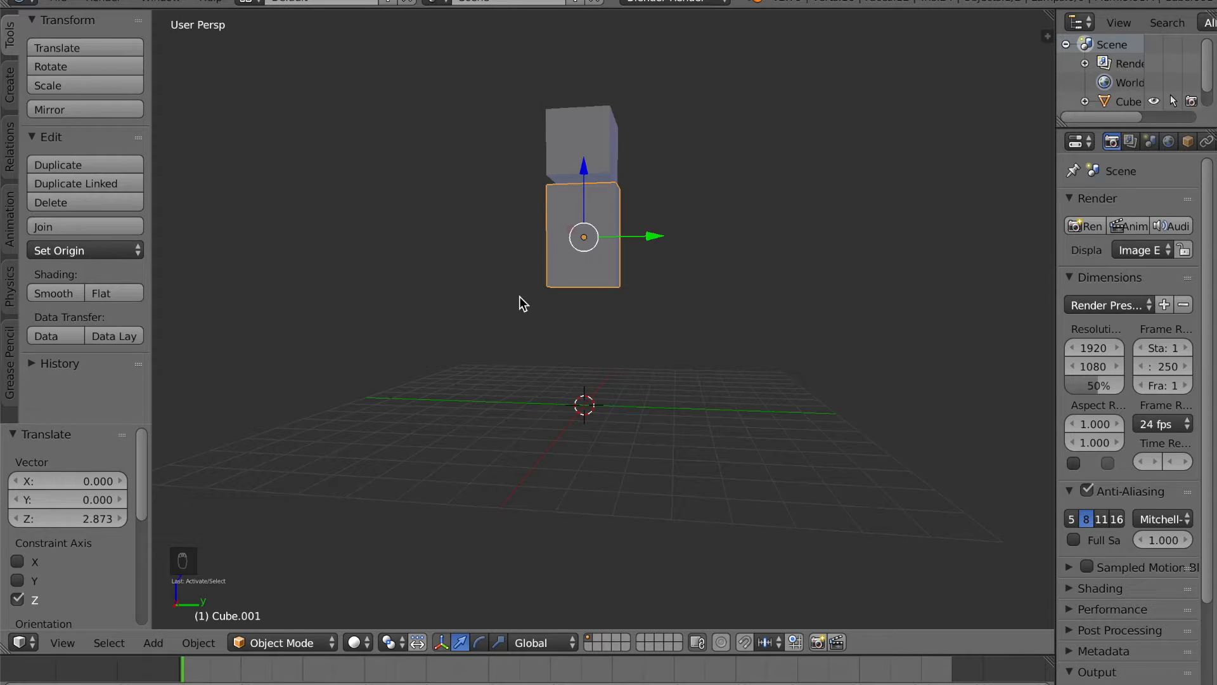
{"action": "key", "text": "shift+d"}
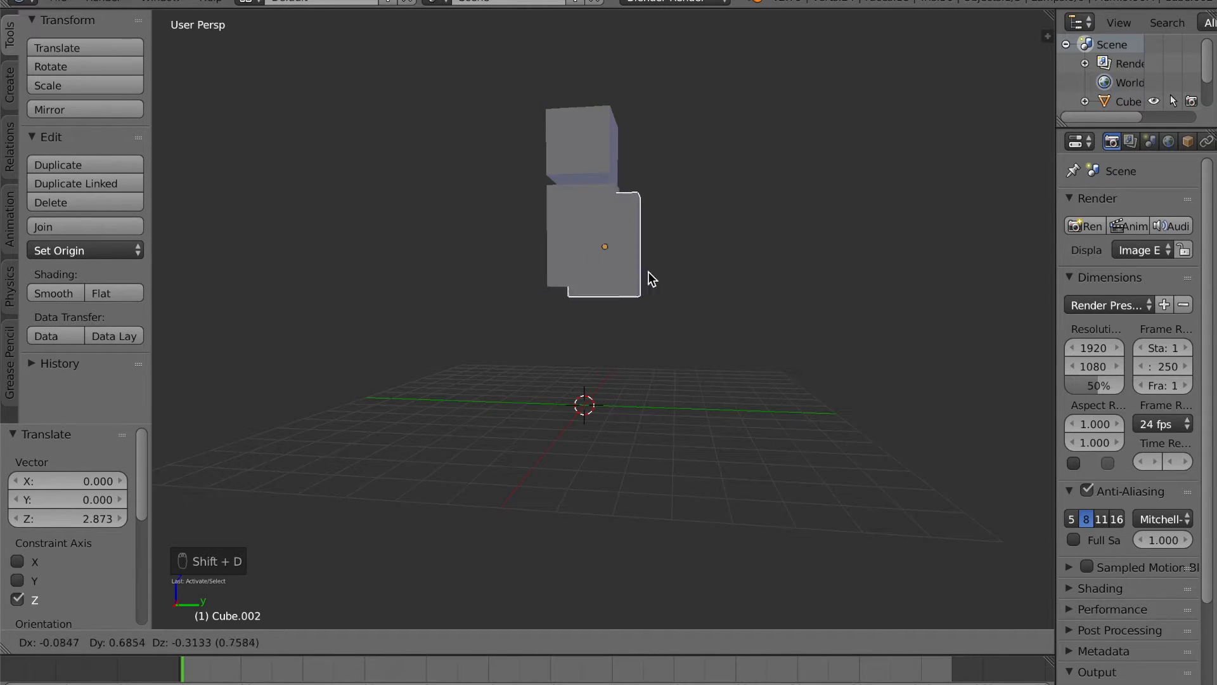
{"action": "right_click", "coordinate": [712, 283]}
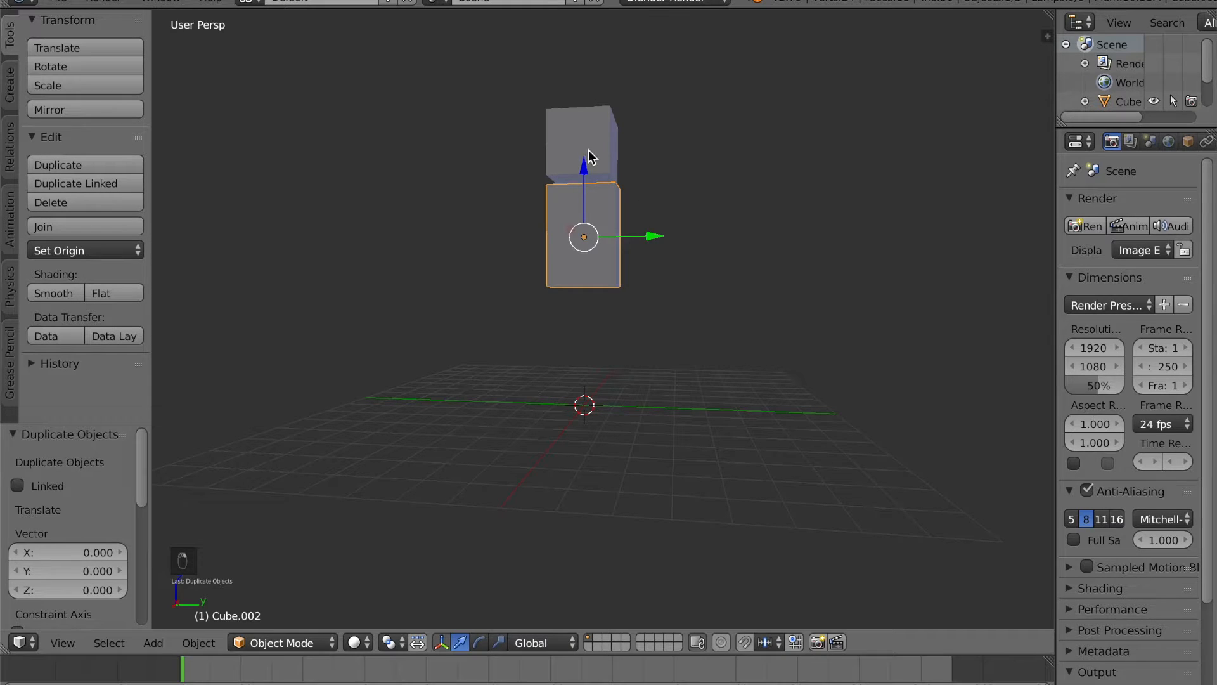
{"action": "left_click_drag", "start_coordinate": [588, 172], "coordinate": [608, 269]}
- Narrow the lowest block along Y to leg width, finishing with a further Y scaling of about 0.885
{"action": "middle_click_drag", "start_coordinate": [607, 269], "coordinate": [623, 291]}
{"action": "scroll", "coordinate": [623, 291], "scroll_direction": "up", "scroll_amount": 3}
{"action": "key", "text": "s"}
{"action": "key", "text": "x"}
{"action": "key", "text": "y"}
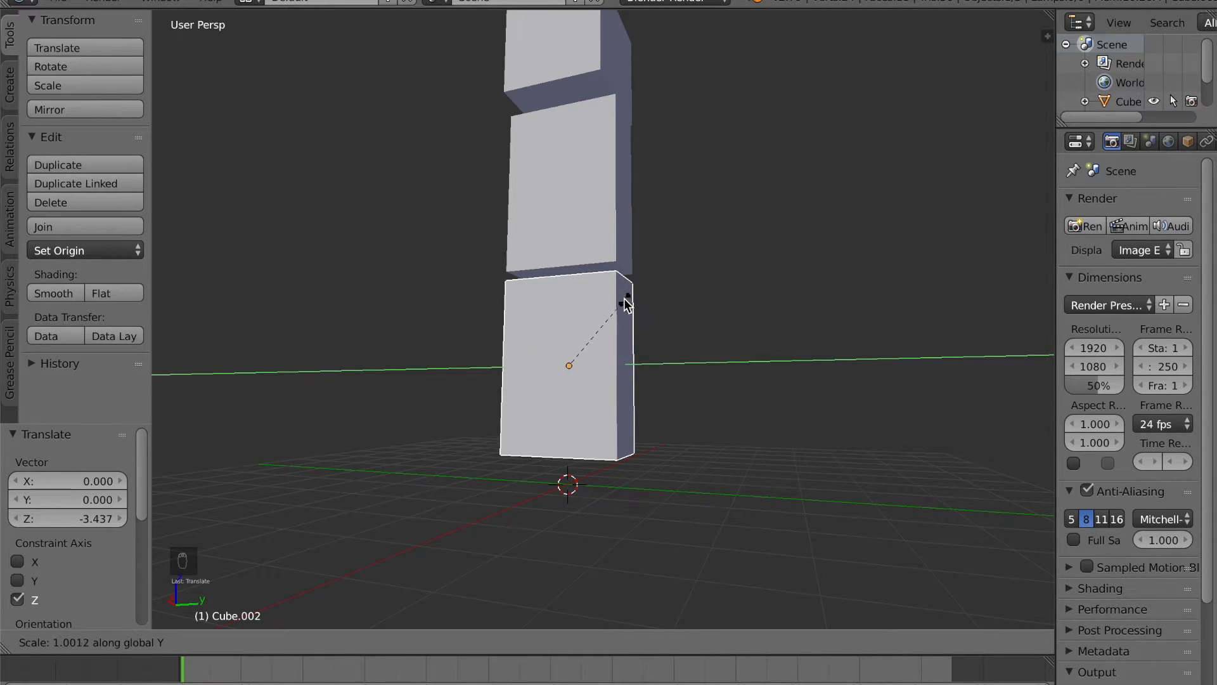
{"action": "left_click", "coordinate": [591, 335]}
{"action": "middle_click_drag", "start_coordinate": [592, 336], "coordinate": [641, 289]}
{"action": "key", "text": "s"}
{"action": "key", "text": "y"}
{"action": "left_click", "coordinate": [668, 278]}
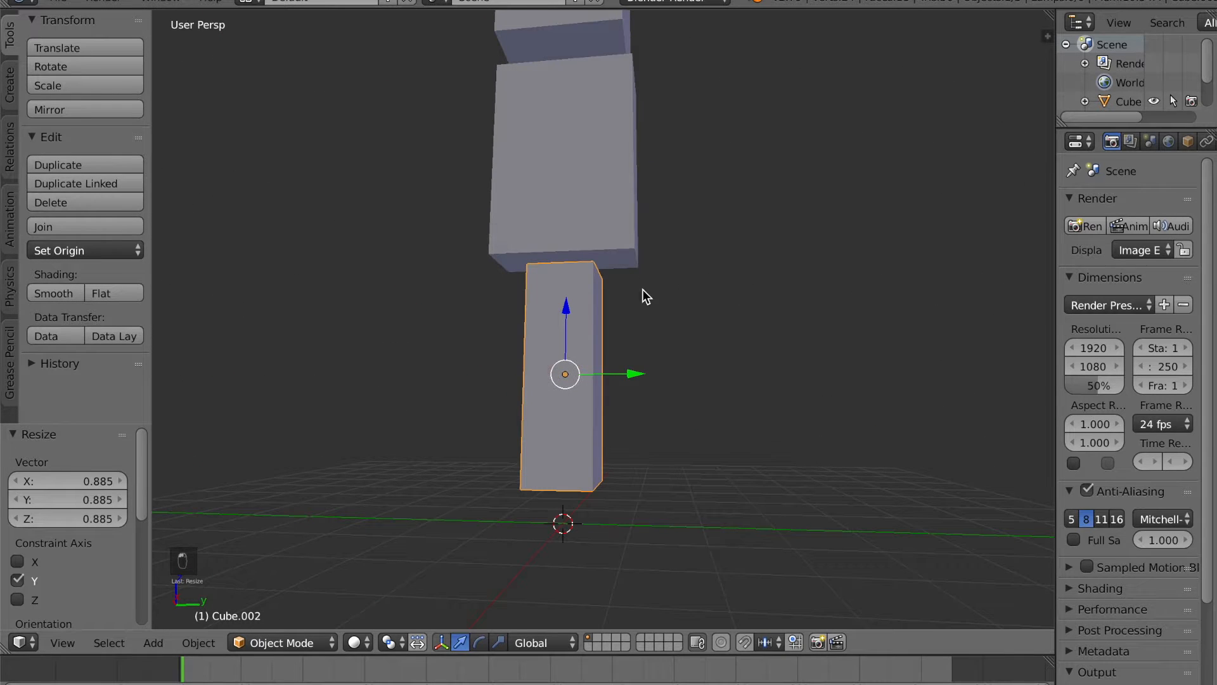
- Scale the leg block uniformly to about 0.73 and stretch it to about 1.365 along Z
{"action": "key", "text": "s"}
{"action": "left_click", "coordinate": [630, 275]}
{"action": "key", "text": "s"}
{"action": "key", "text": "z"}
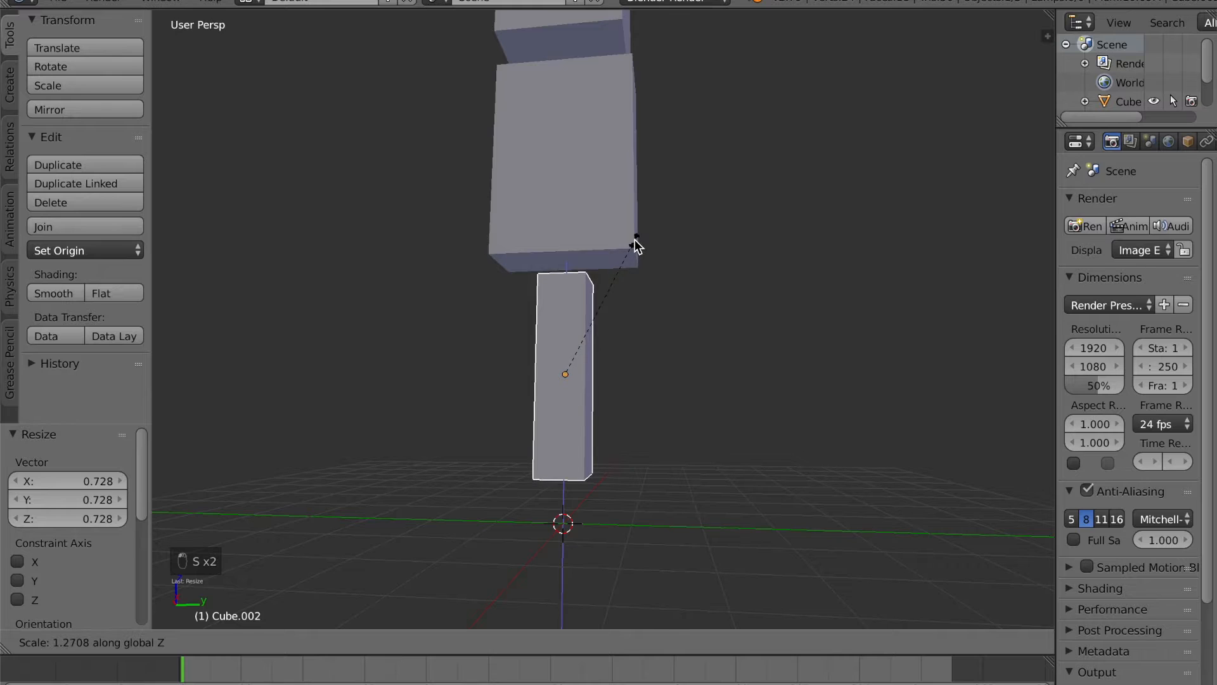
{"action": "left_click", "coordinate": [634, 232]}
- Duplicate the leg block in place for the second leg
{"action": "middle_click_drag", "start_coordinate": [633, 232], "coordinate": [641, 298]}
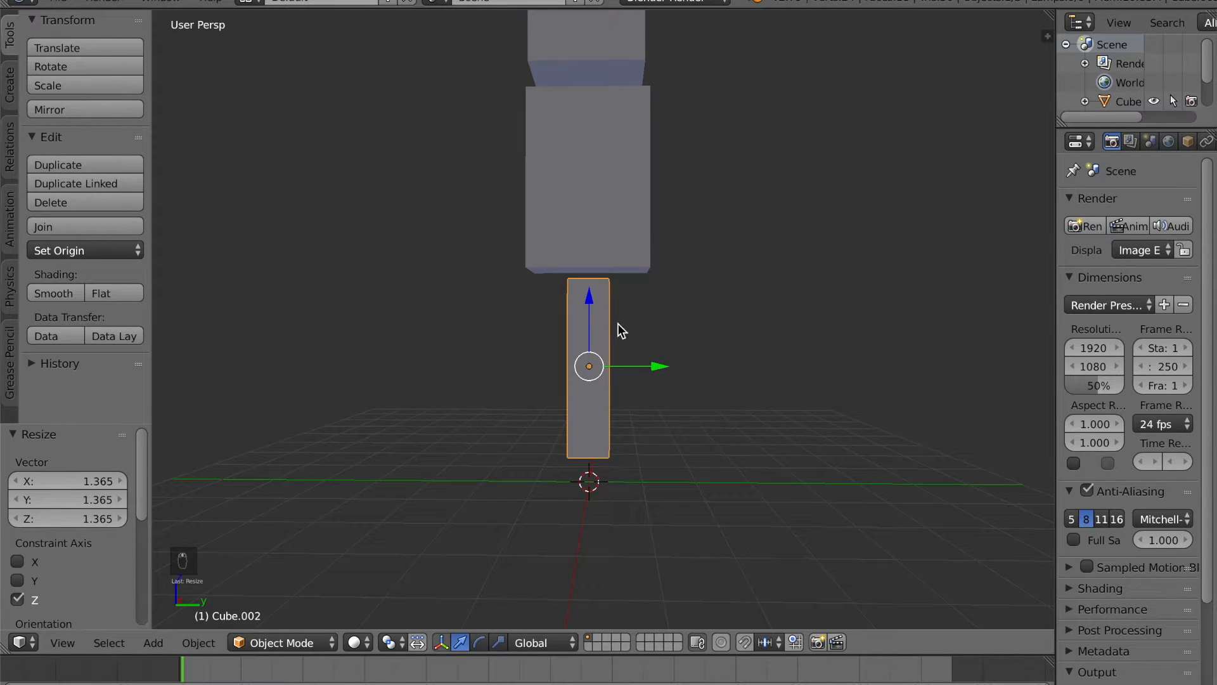
{"action": "key", "text": "shift+d"}
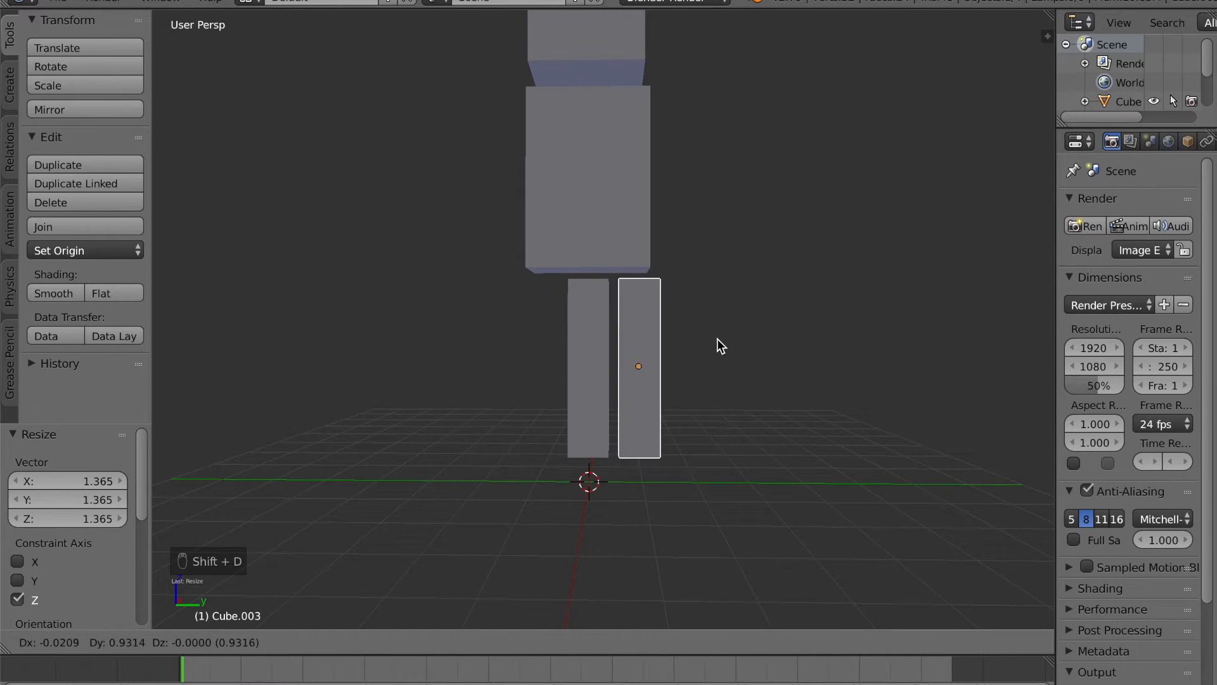
{"action": "right_click", "coordinate": [732, 336]}
{"action": "scroll", "coordinate": [577, 332], "scroll_direction": "up", "scroll_amount": 2}
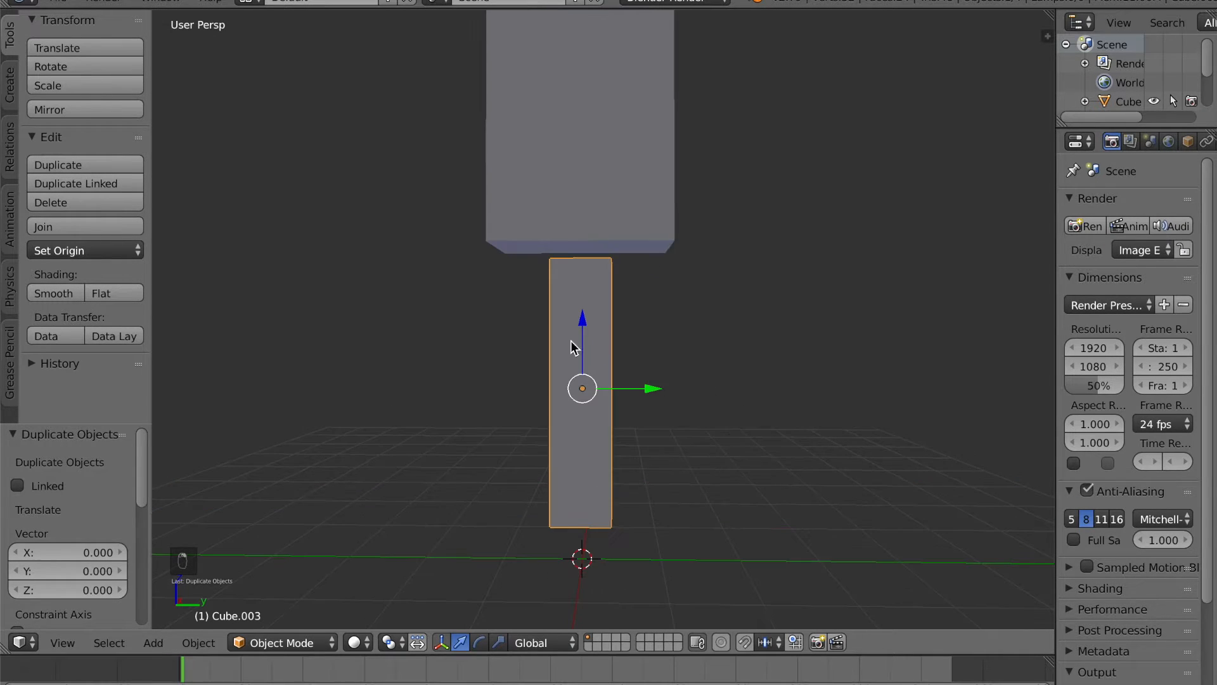
{"action": "scroll", "coordinate": [592, 345], "scroll_direction": "up", "scroll_amount": 1}
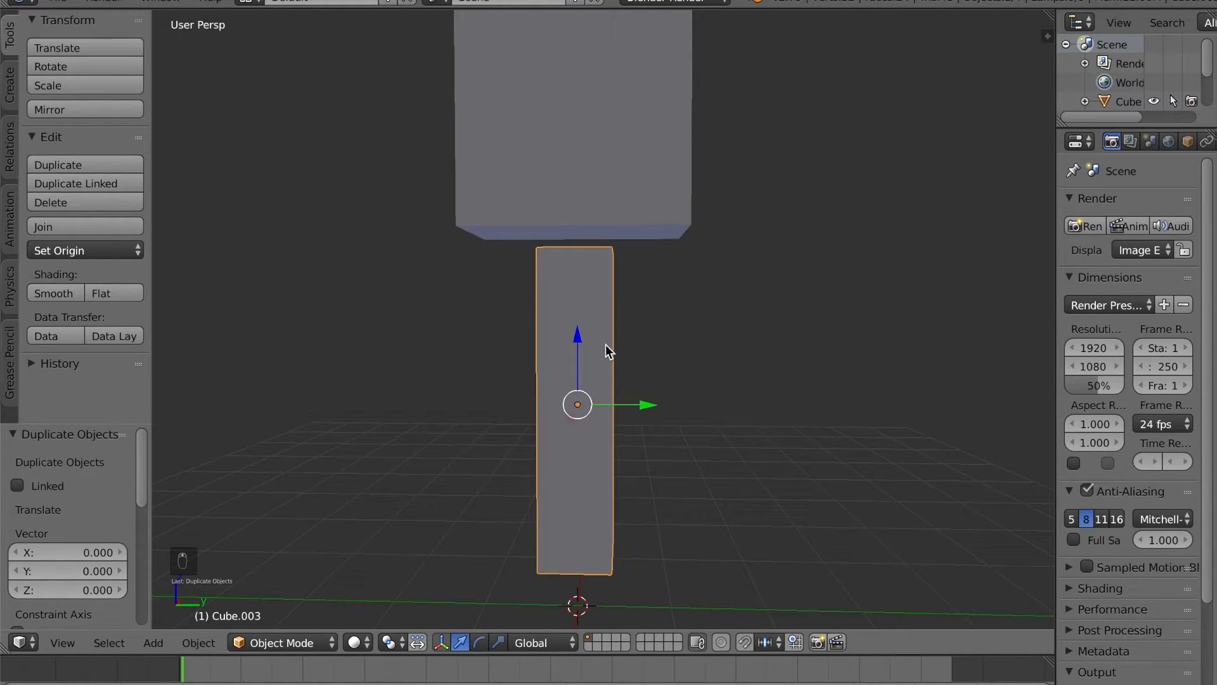
- Try moving the duplicated leg 0.3 units along the Y axis
{"action": "key", "text": "g"}
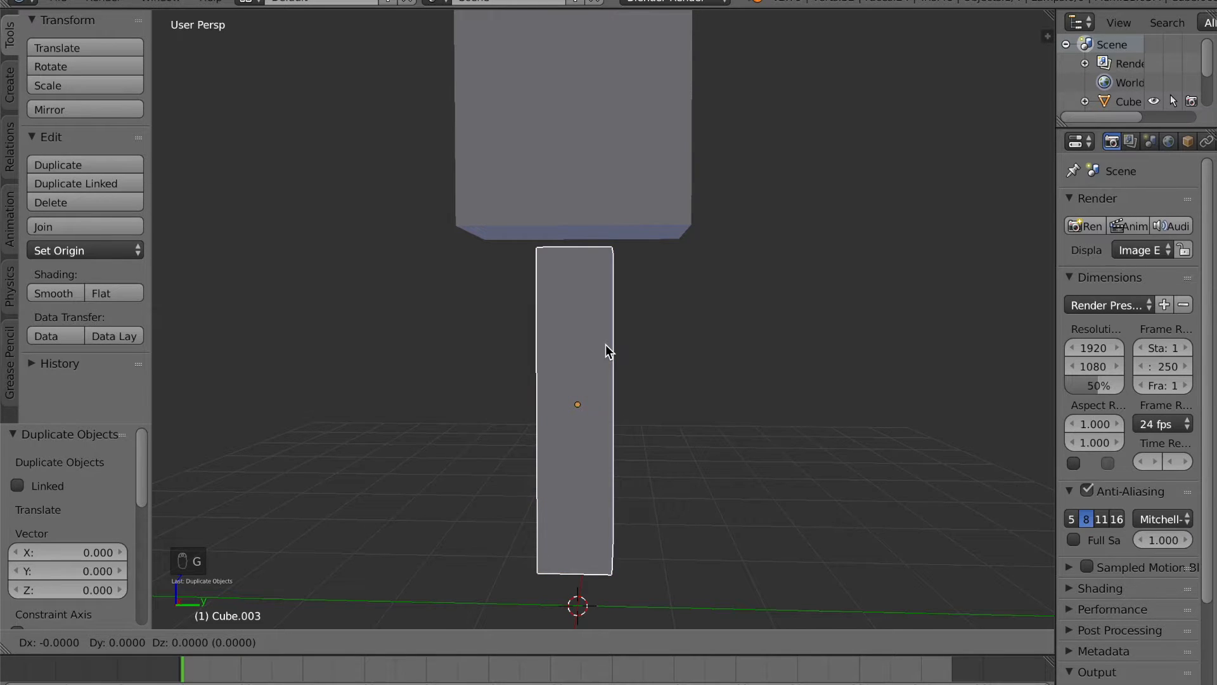
{"action": "key", "text": "y"}
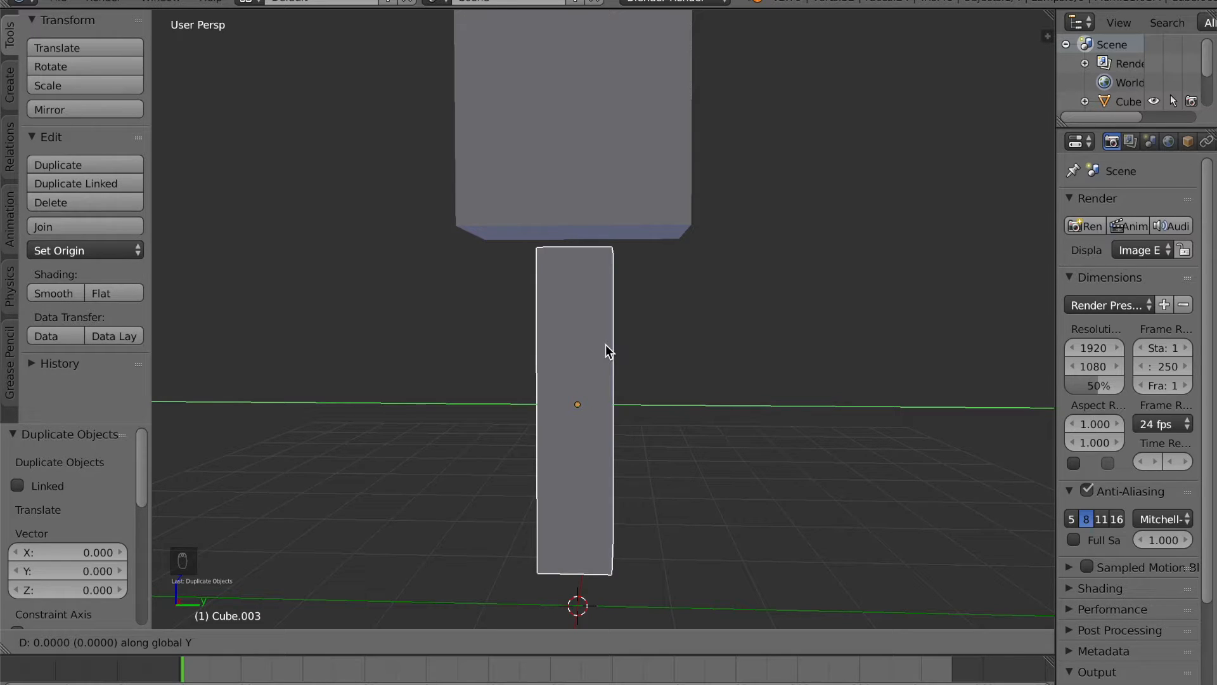
{"action": "type", "text": "0."}
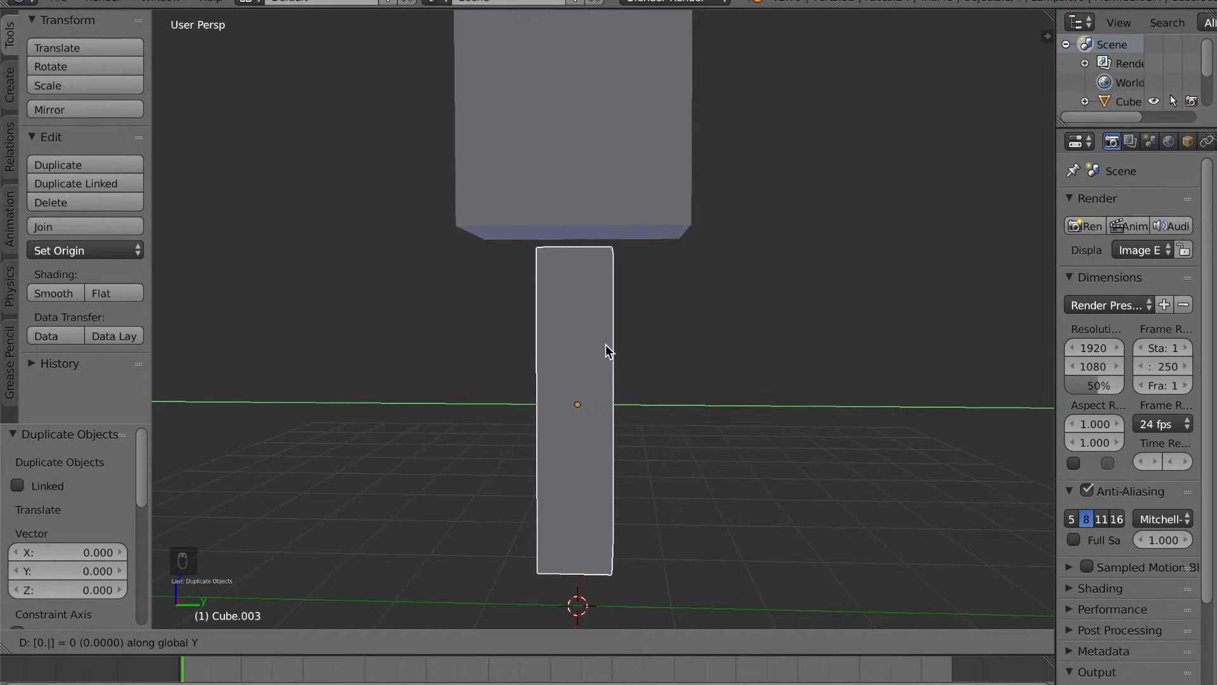
{"action": "type", "text": "3"}
{"action": "key", "text": "Return"}
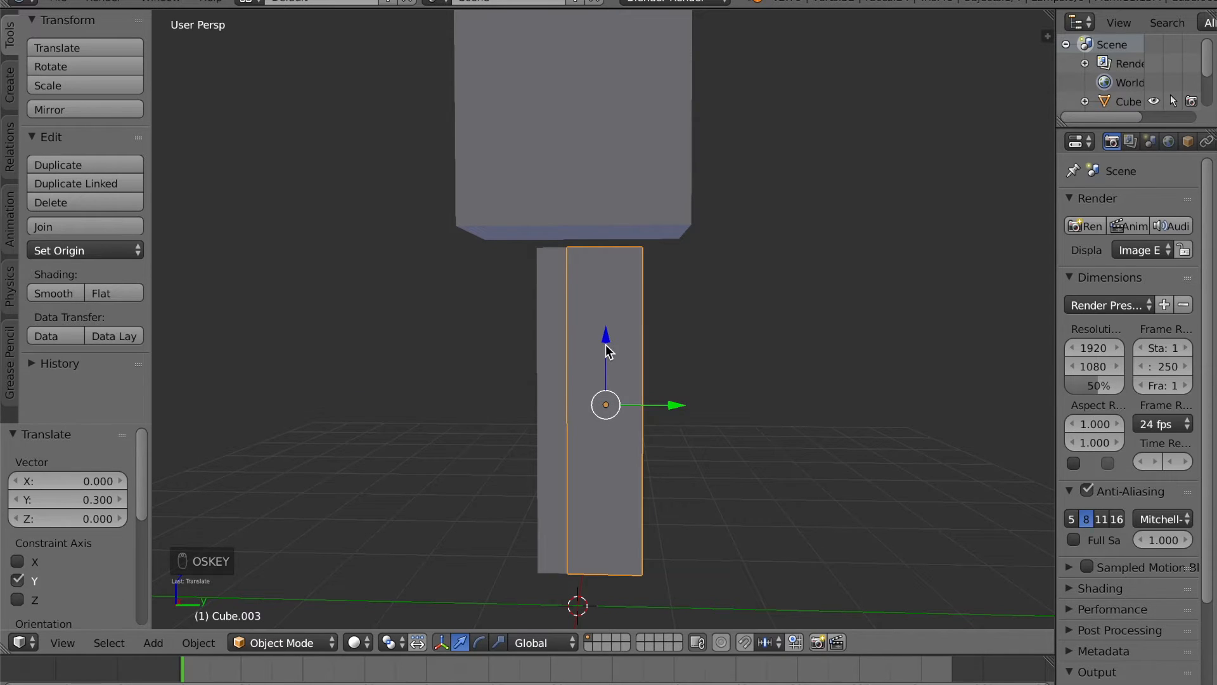
{"action": "key", "text": "super+z"}
- Move the duplicated leg 0.6 units along the Y axis
{"action": "key", "text": "g"}
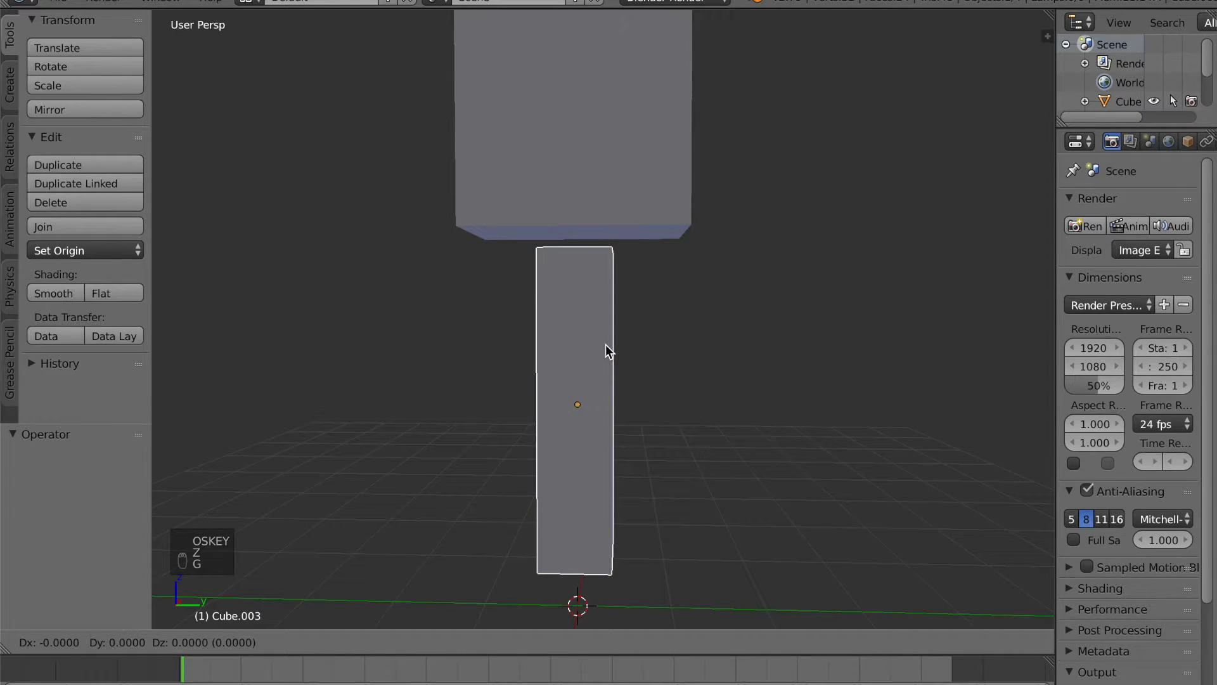
{"action": "type", "text": "y"}
{"action": "type", "text": "0.6"}
{"action": "key", "text": "Return"}
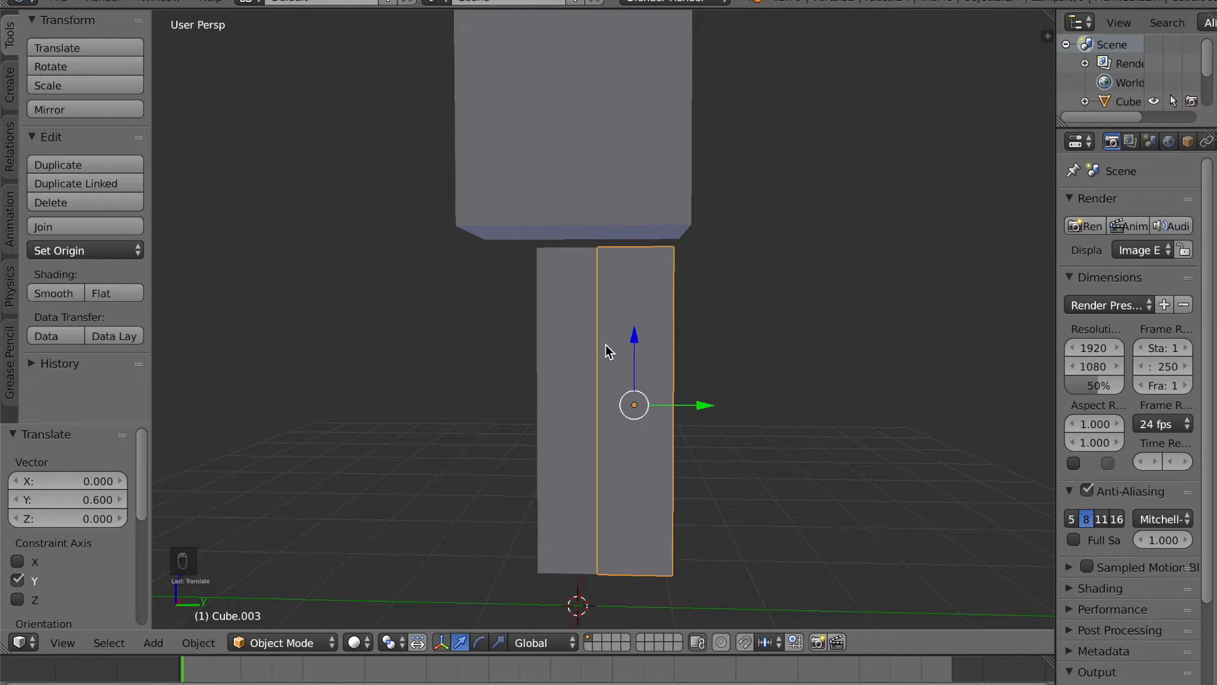
- Move the original leg block -0.6 units along the Y axis to separate the two legs
{"action": "right_click", "coordinate": [567, 326]}
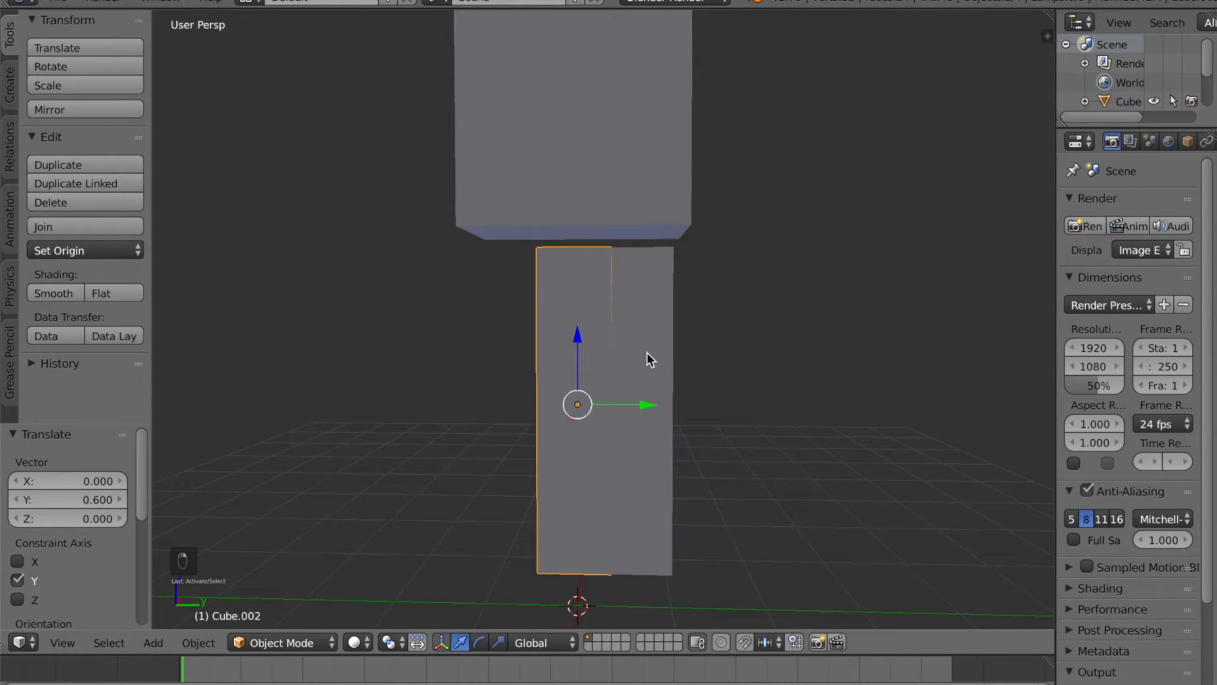
{"action": "key", "text": "g"}
{"action": "type", "text": "y"}
{"action": "type", "text": "-0.6"}
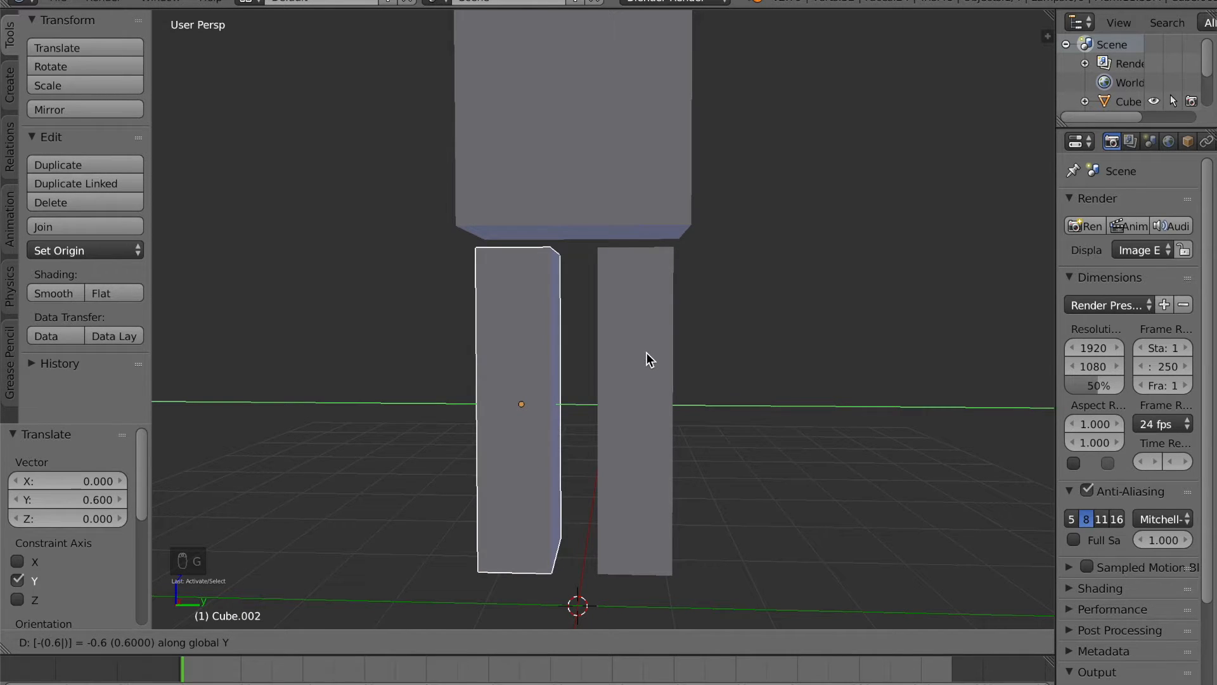
{"action": "key", "text": "Return"}
- Duplicate both legs in place and raise the copies about 2.663 units along Z as arms
{"action": "key", "text": "a"}
{"action": "middle_click_drag", "start_coordinate": [647, 353], "coordinate": [553, 419]}
{"action": "scroll", "coordinate": [643, 345], "scroll_direction": "down", "scroll_amount": 2}
{"action": "right_click", "coordinate": [599, 362]}
{"action": "right_click", "coordinate": [550, 364], "text": "shift"}
{"action": "key", "text": "shift+d"}
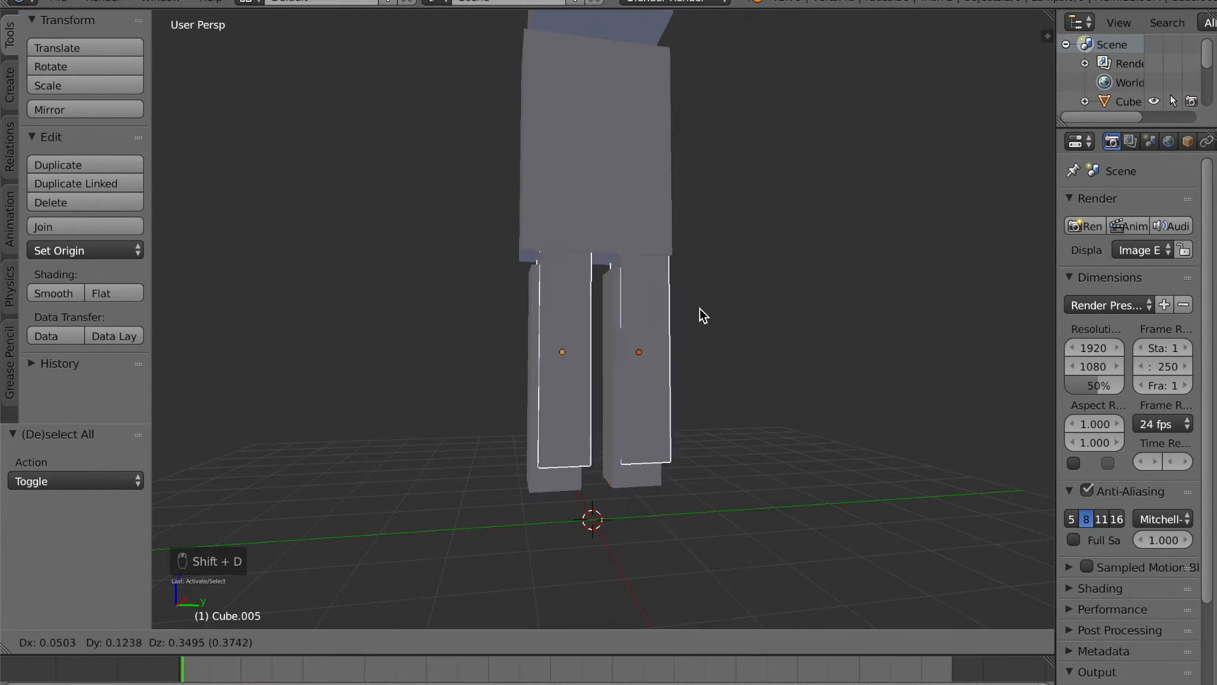
{"action": "right_click", "coordinate": [702, 452]}
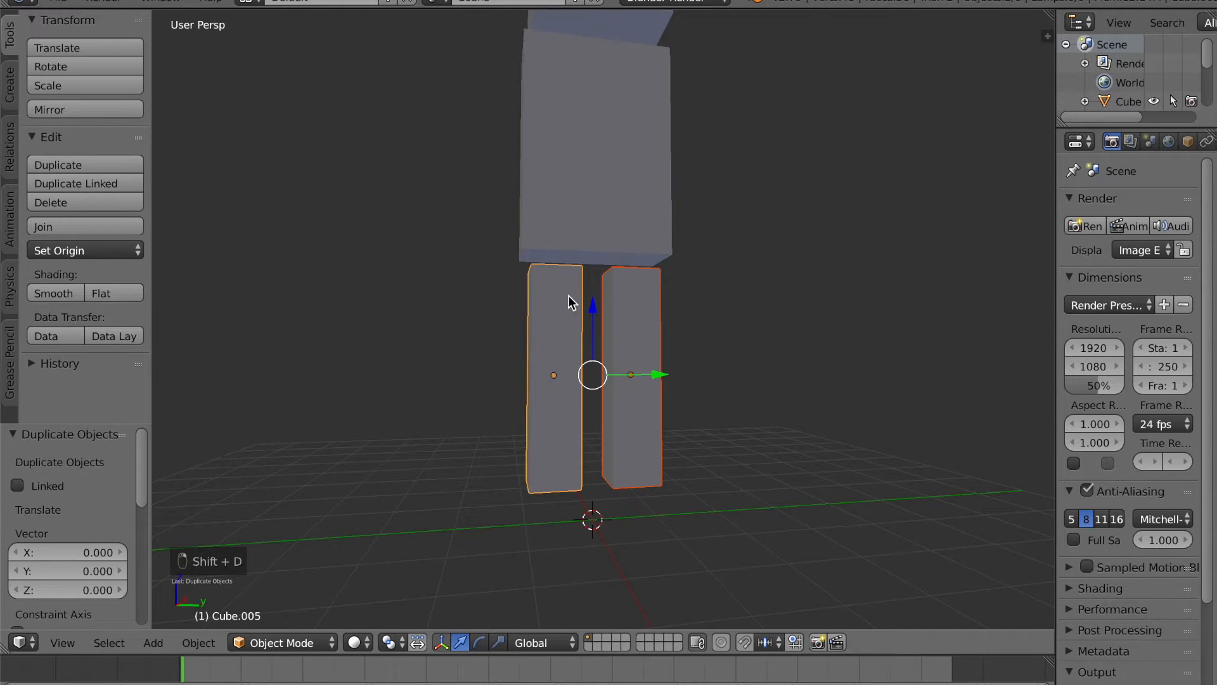
{"action": "key", "text": "g"}
{"action": "key", "text": "z"}
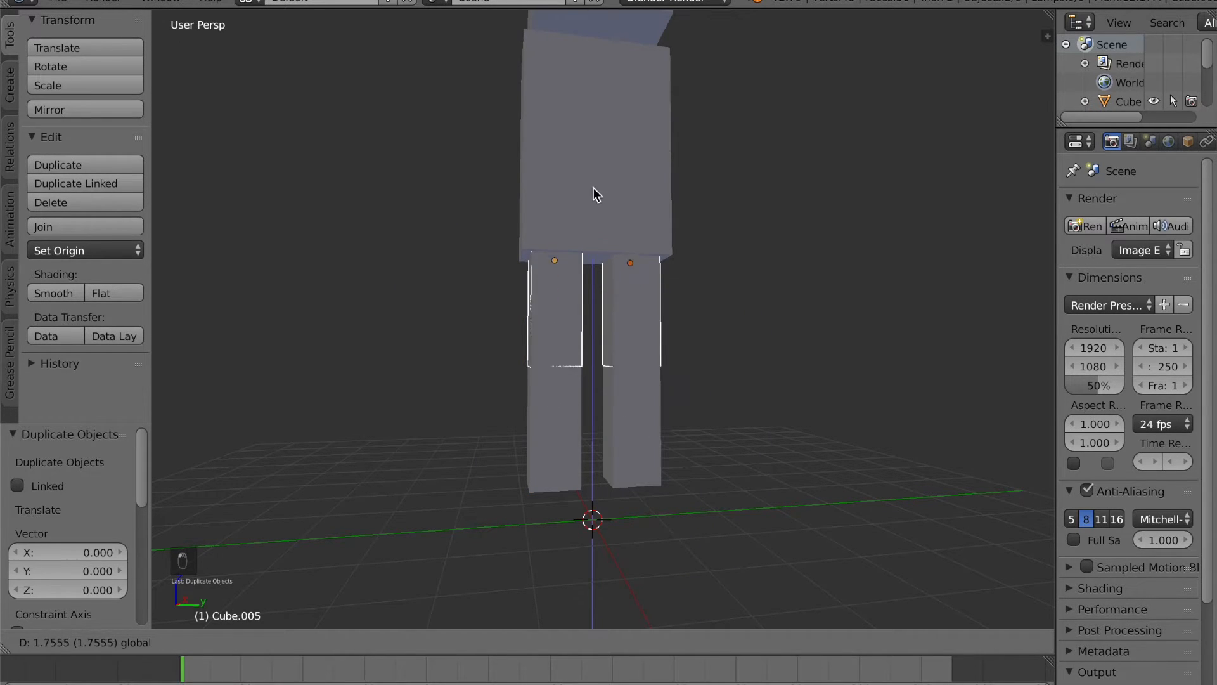
{"action": "left_click", "coordinate": [599, 137]}
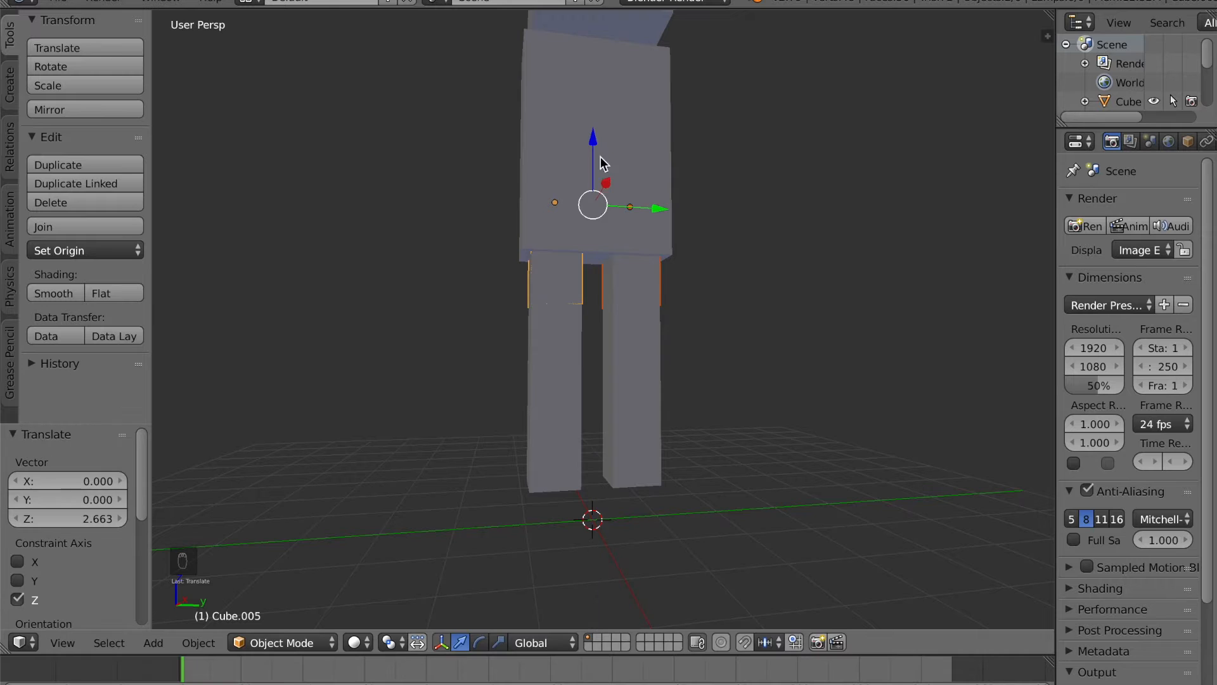
- Move the arm block on the negative Y side -0.6 units along the Y axis
{"action": "right_click", "coordinate": [577, 266]}
{"action": "right_click", "coordinate": [578, 269]}
{"action": "middle_click_drag", "start_coordinate": [558, 276], "coordinate": [562, 292]}
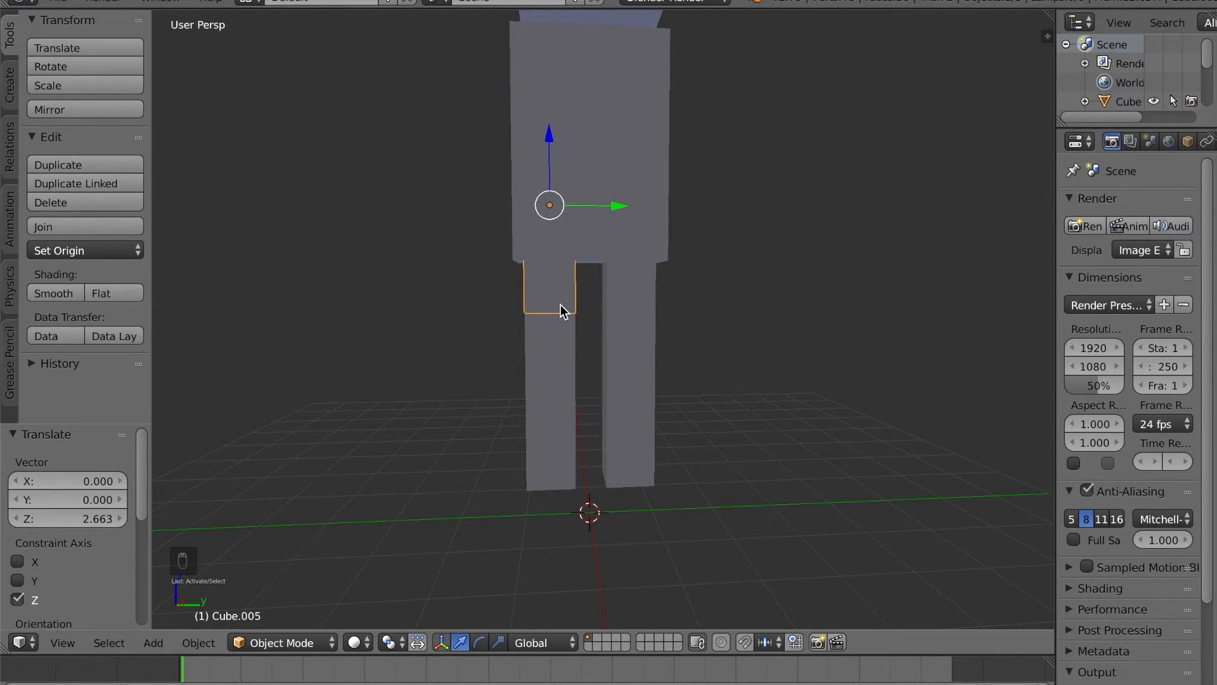
{"action": "key", "text": "g"}
{"action": "key", "text": "y"}
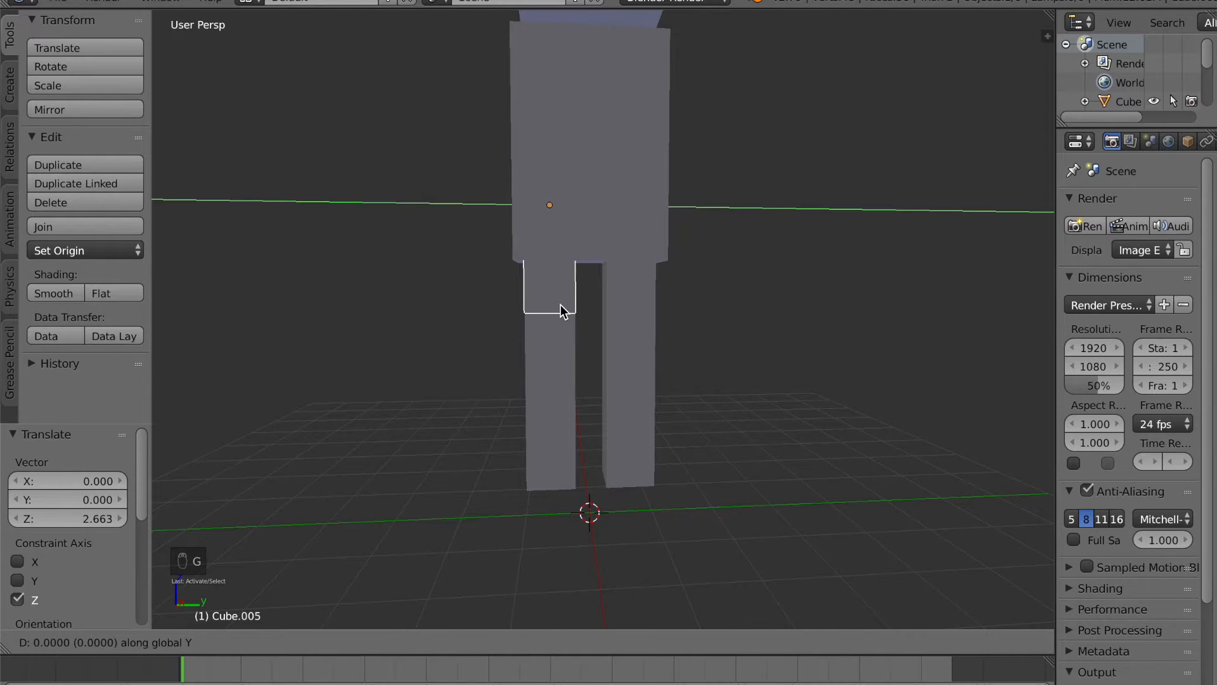
{"action": "type", "text": "-0.6"}
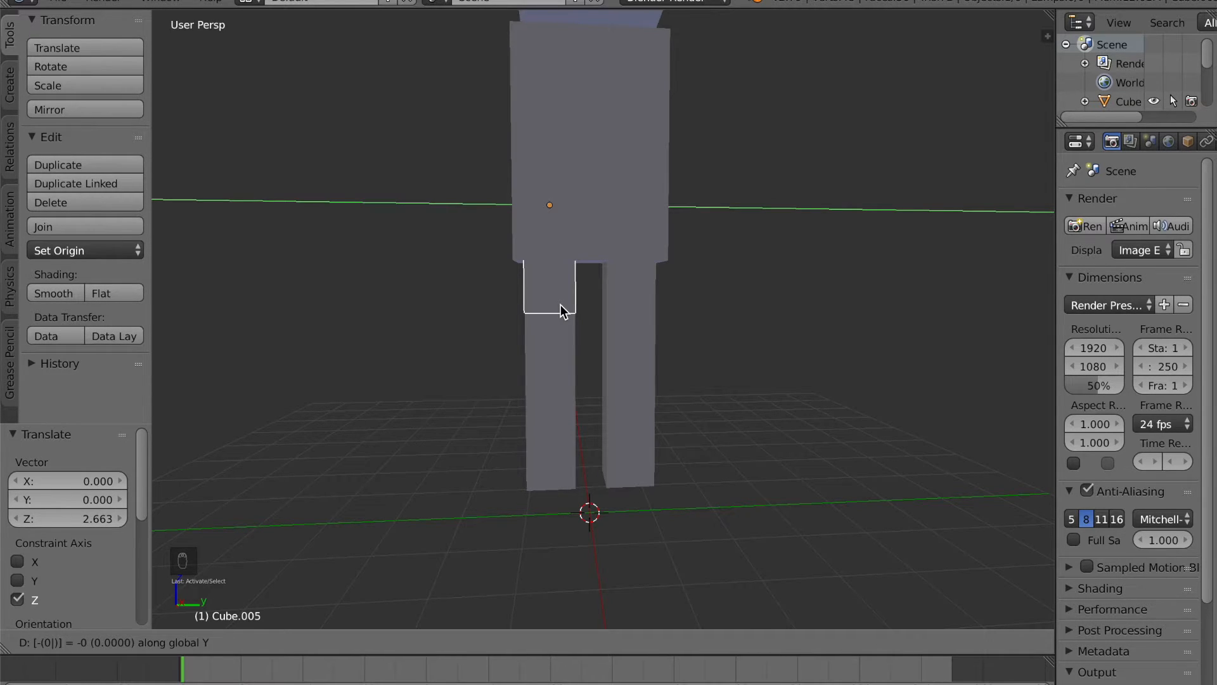
{"action": "key", "text": "Return"}
- Move the other arm block, on the positive Y side, 0.6 units along the Y axis
{"action": "right_click", "coordinate": [620, 283]}
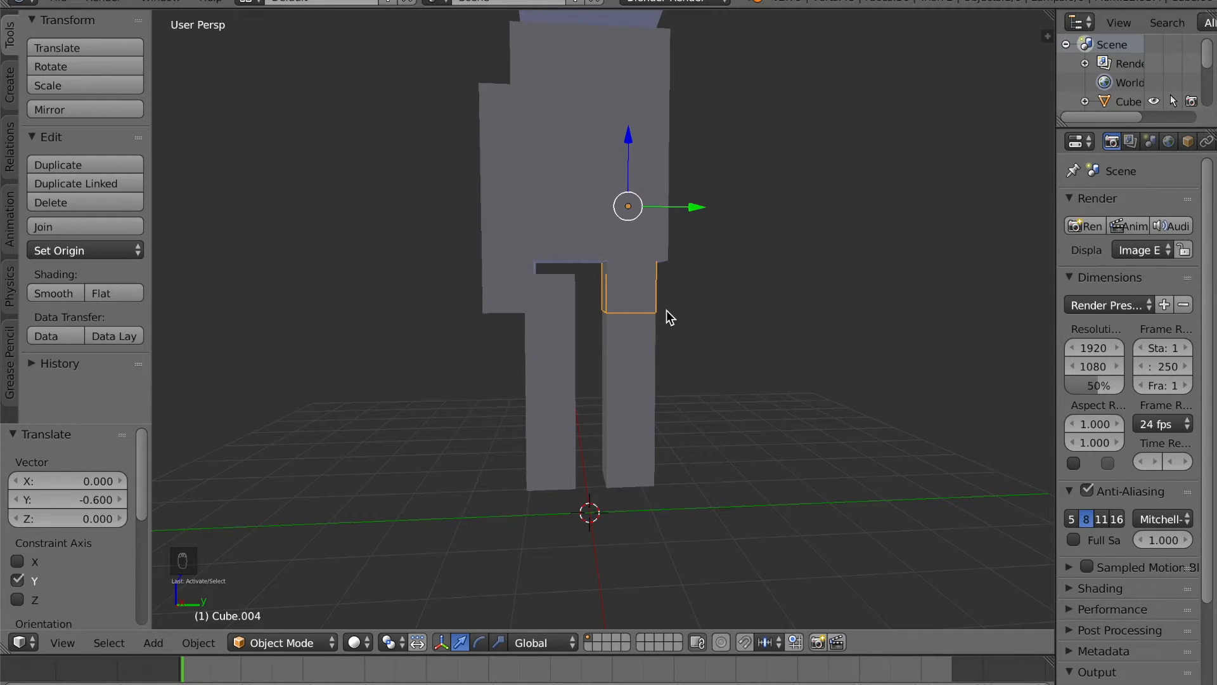
{"action": "key", "text": "g"}
{"action": "type", "text": "y"}
{"action": "type", "text": "0.6"}
{"action": "key", "text": "Return"}
{"action": "middle_click_drag", "start_coordinate": [558, 283], "coordinate": [545, 235]}
{"action": "scroll", "coordinate": [546, 253], "scroll_direction": "up", "scroll_amount": 1}
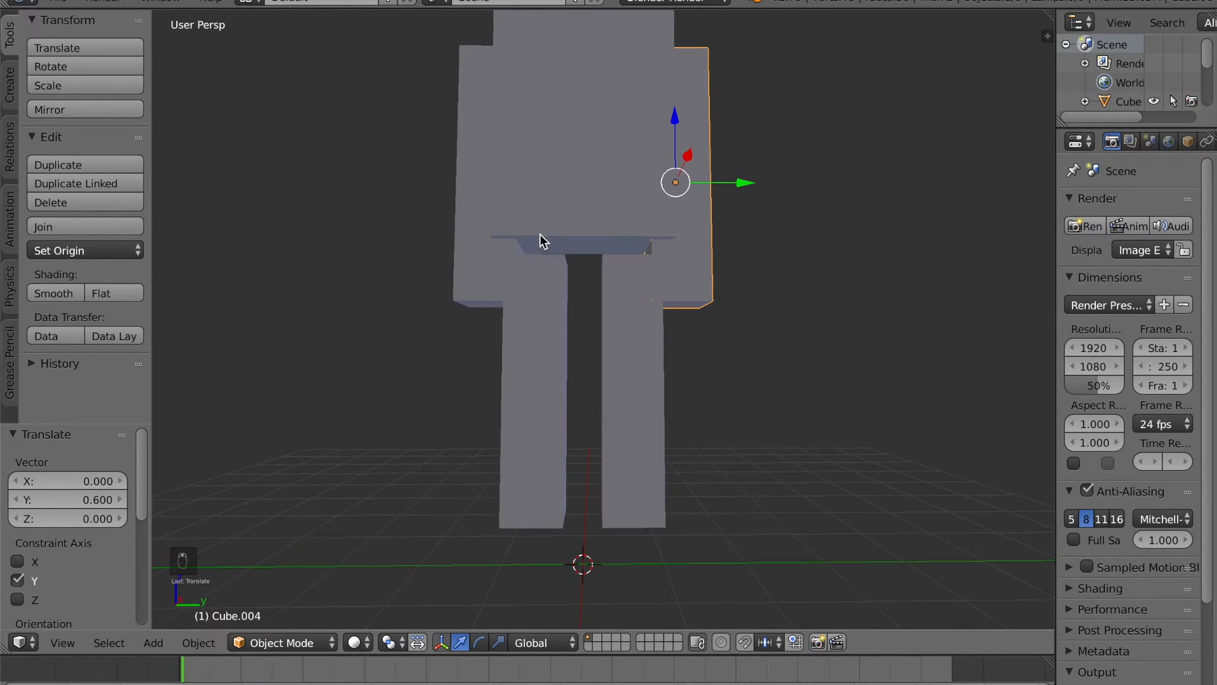
- Raise both arm blocks along Z until their tops nearly reach the top of the torso
{"action": "right_click", "coordinate": [482, 211]}
{"action": "middle_click_drag", "start_coordinate": [698, 222], "coordinate": [583, 147]}
{"action": "left_click_drag", "start_coordinate": [583, 147], "coordinate": [578, 87]}
- Raise both legs together about 0.26 units along Z to meet the underside of the torso
{"action": "middle_click_drag", "start_coordinate": [595, 102], "coordinate": [637, 272]}
{"action": "right_click", "coordinate": [625, 365]}
{"action": "right_click", "coordinate": [561, 395], "text": "shift"}
{"action": "mouse_move", "coordinate": [579, 375]}
{"action": "left_mouse_down"}
{"action": "mouse_move", "coordinate": [589, 358]}
{"action": "mouse_move", "coordinate": [579, 373]}
{"action": "left_mouse_up"}
{"action": "mouse_move", "coordinate": [580, 373]}
{"action": "middle_mouse_down"}
{"action": "mouse_move", "coordinate": [594, 377]}
{"action": "mouse_move", "coordinate": [581, 388]}
{"action": "mouse_move", "coordinate": [581, 353]}
{"action": "middle_mouse_up"}
- Move the arm on the positive Y side a further 0.3 units outward along Y
{"action": "right_click", "coordinate": [630, 299]}
{"action": "middle_click_drag", "start_coordinate": [631, 299], "coordinate": [677, 308]}
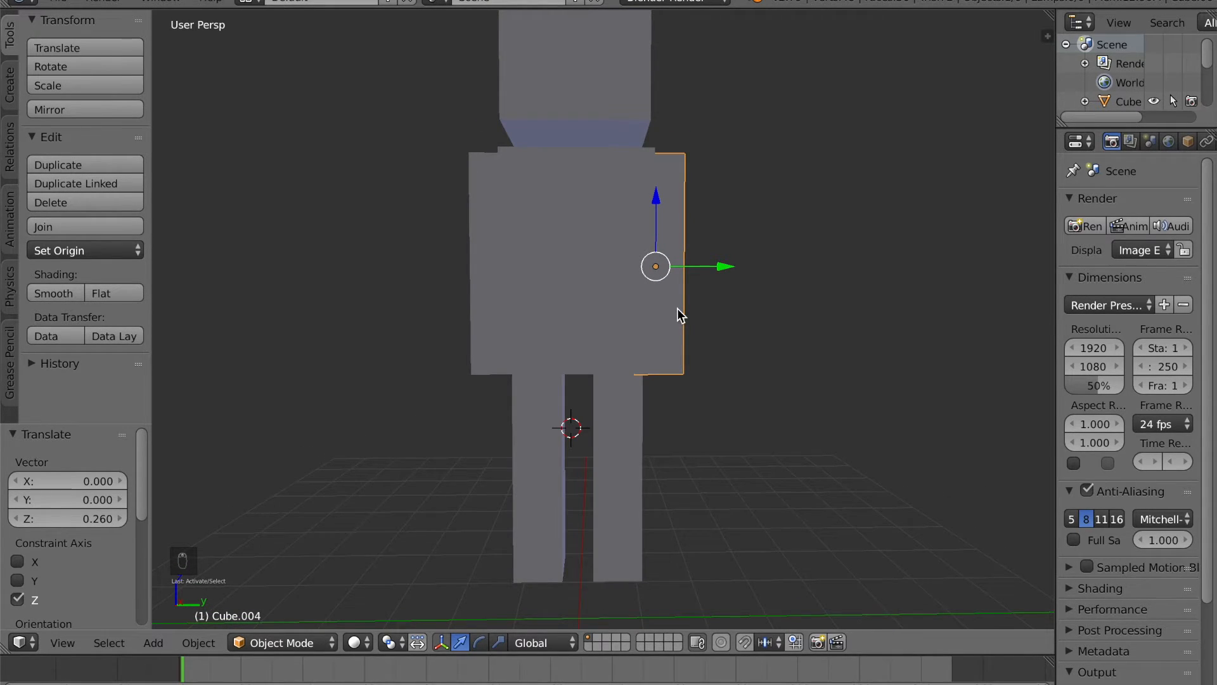
{"action": "key", "text": "g"}
{"action": "key", "text": "y"}
{"action": "key", "text": "0"}
{"action": "key", "text": "period"}
{"action": "key", "text": "3"}
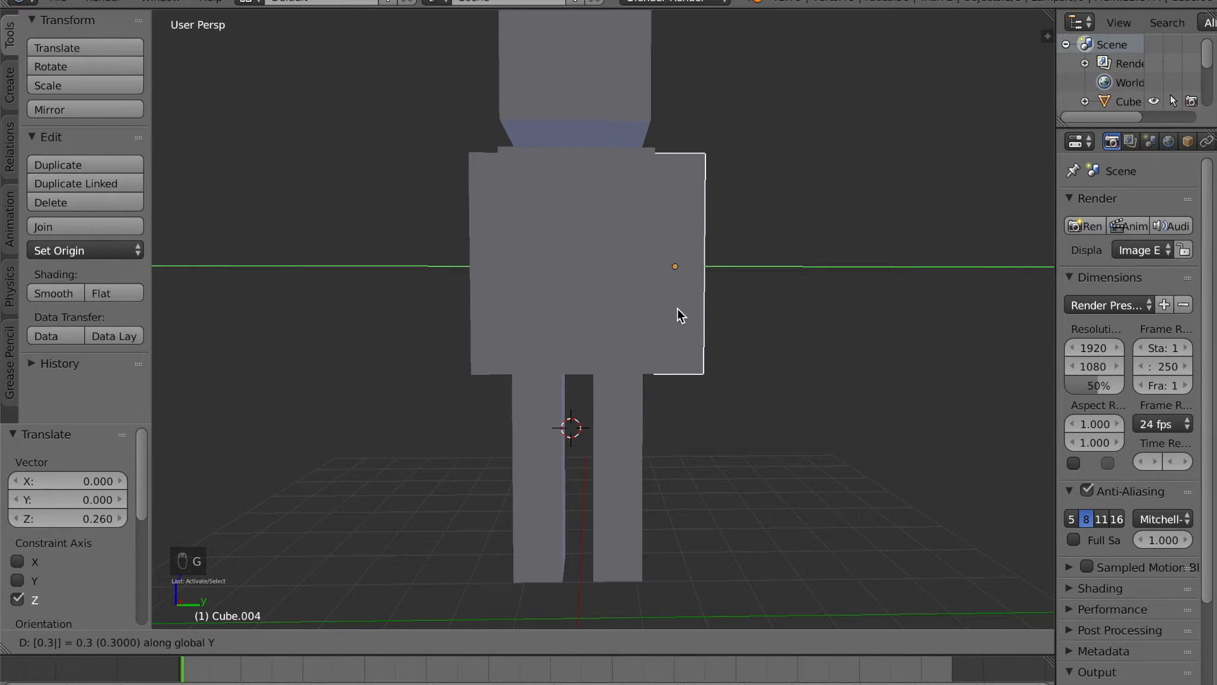
{"action": "key", "text": "Return"}
- Move the arm on the negative Y side a further -0.3 units along Y
{"action": "right_click", "coordinate": [471, 261]}
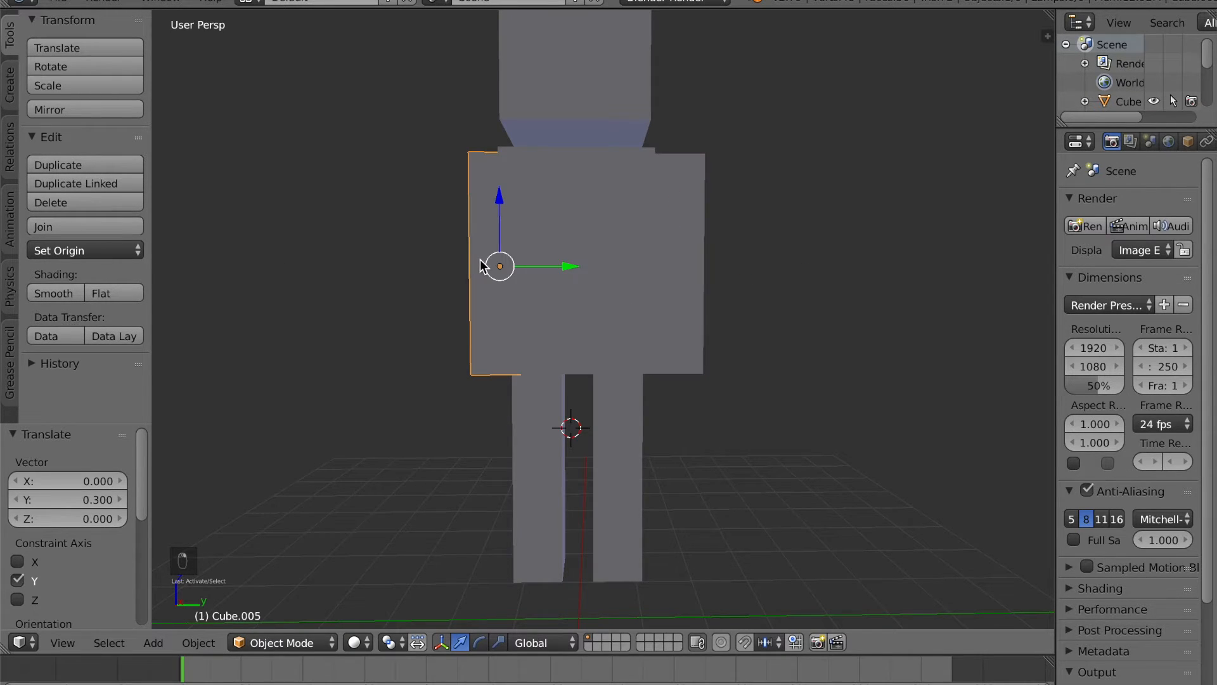
{"action": "key", "text": "g"}
{"action": "key", "text": "y"}
{"action": "key", "text": "minus"}
{"action": "key", "text": "0"}
{"action": "key", "text": "period"}
{"action": "key", "text": "3"}
{"action": "key", "text": "Return"}
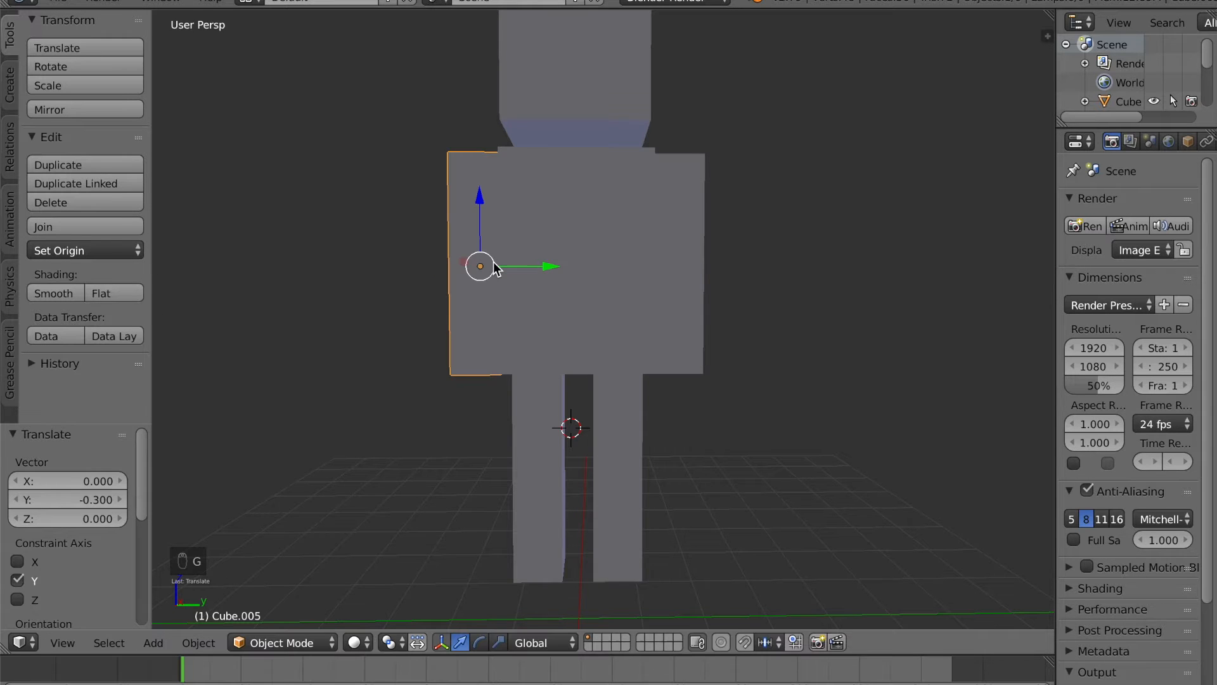
- Try scaling both arms together to about 0.825, stretching them about 1.28 along Z and lowering them about 0.062 units
{"action": "right_click", "coordinate": [683, 233], "text": "shift"}
{"action": "middle_click_drag", "start_coordinate": [663, 232], "coordinate": [571, 278]}
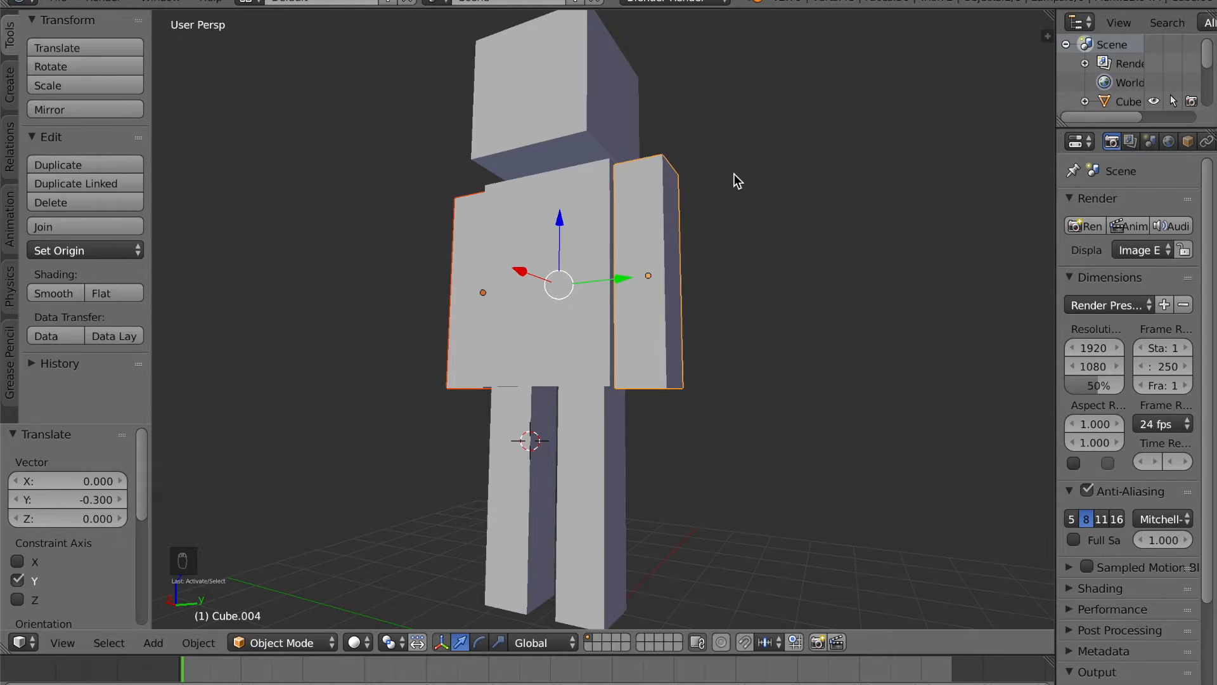
{"action": "key", "text": "s"}
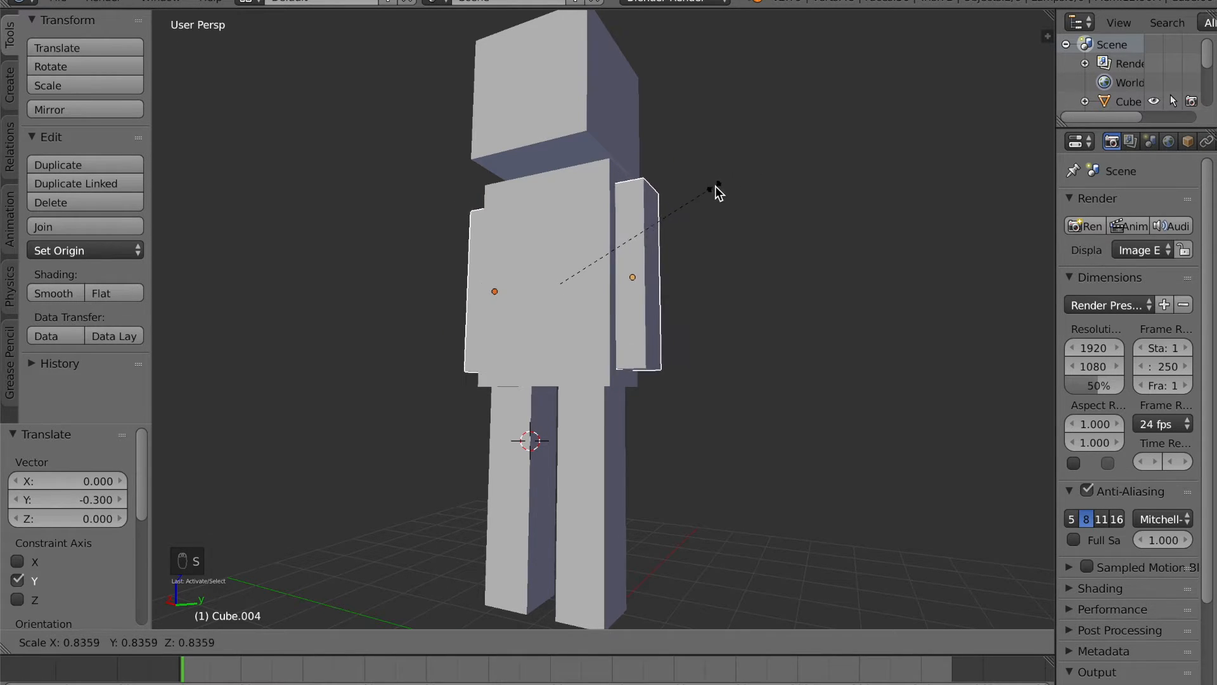
{"action": "left_click", "coordinate": [710, 201]}
{"action": "key", "text": "s"}
{"action": "key", "text": "z"}
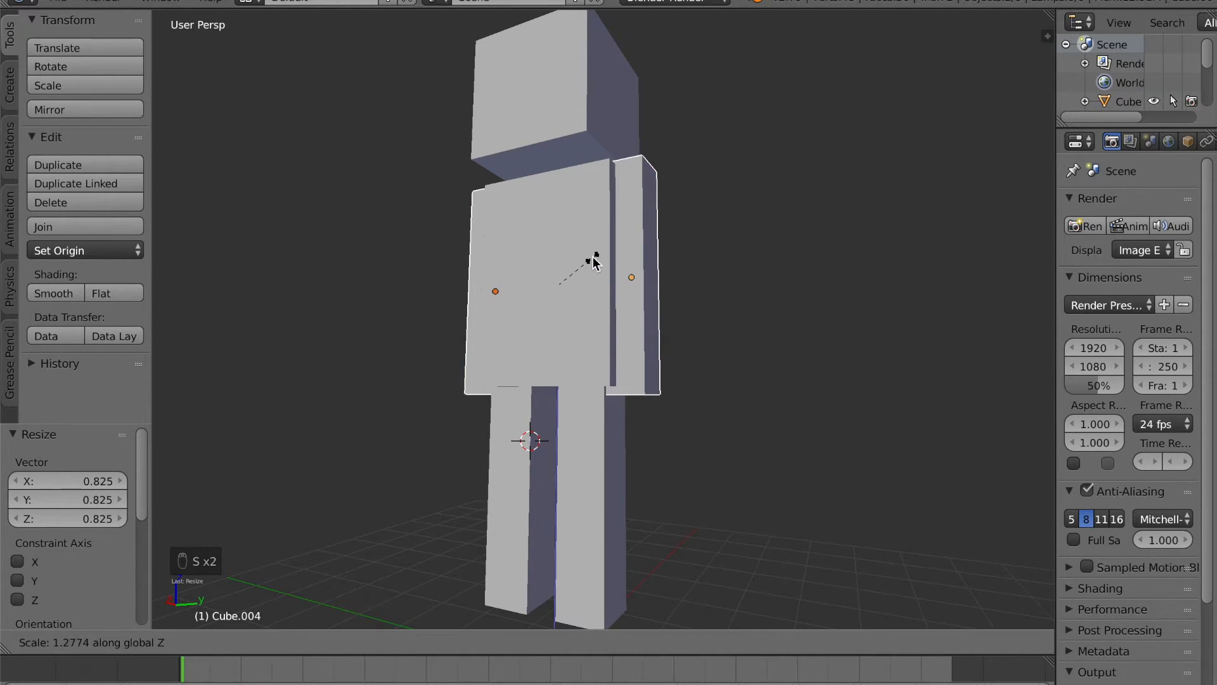
{"action": "left_click", "coordinate": [591, 265]}
{"action": "left_click_drag", "start_coordinate": [566, 233], "coordinate": [566, 239]}
{"action": "middle_click_drag", "start_coordinate": [576, 262], "coordinate": [601, 263]}
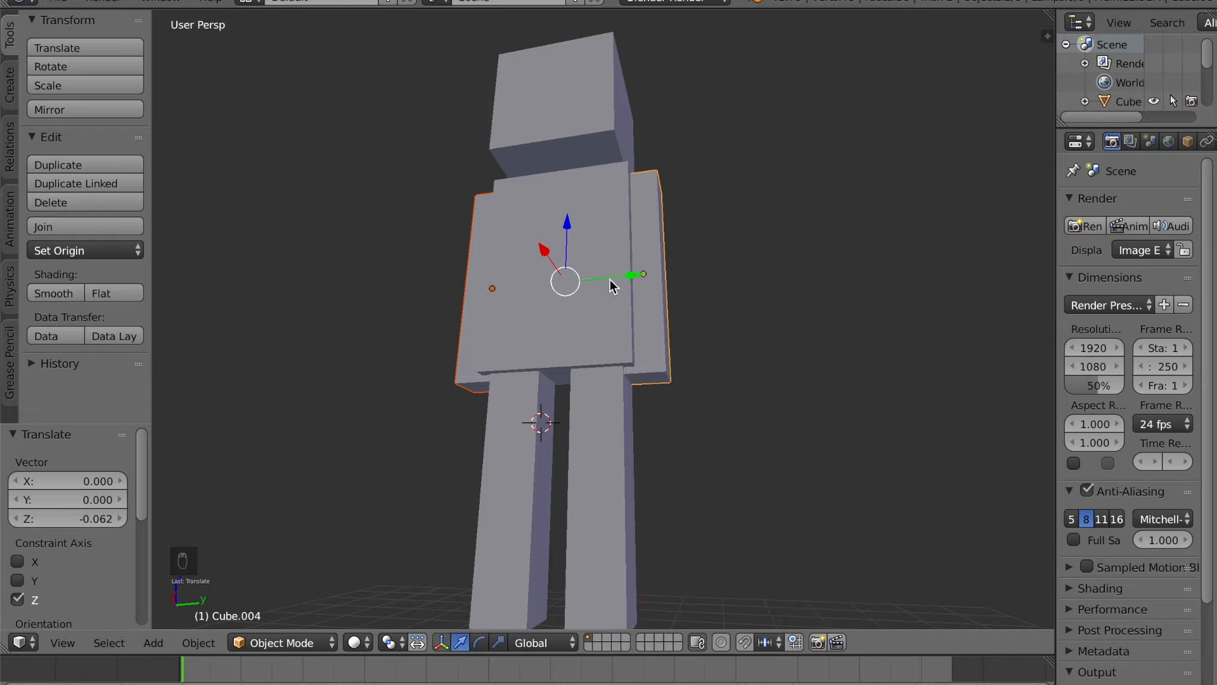
- Undo the joint scaling, stretching and lowering of both arms
{"action": "key", "text": "super+z"}
{"action": "key", "text": "super+z"}
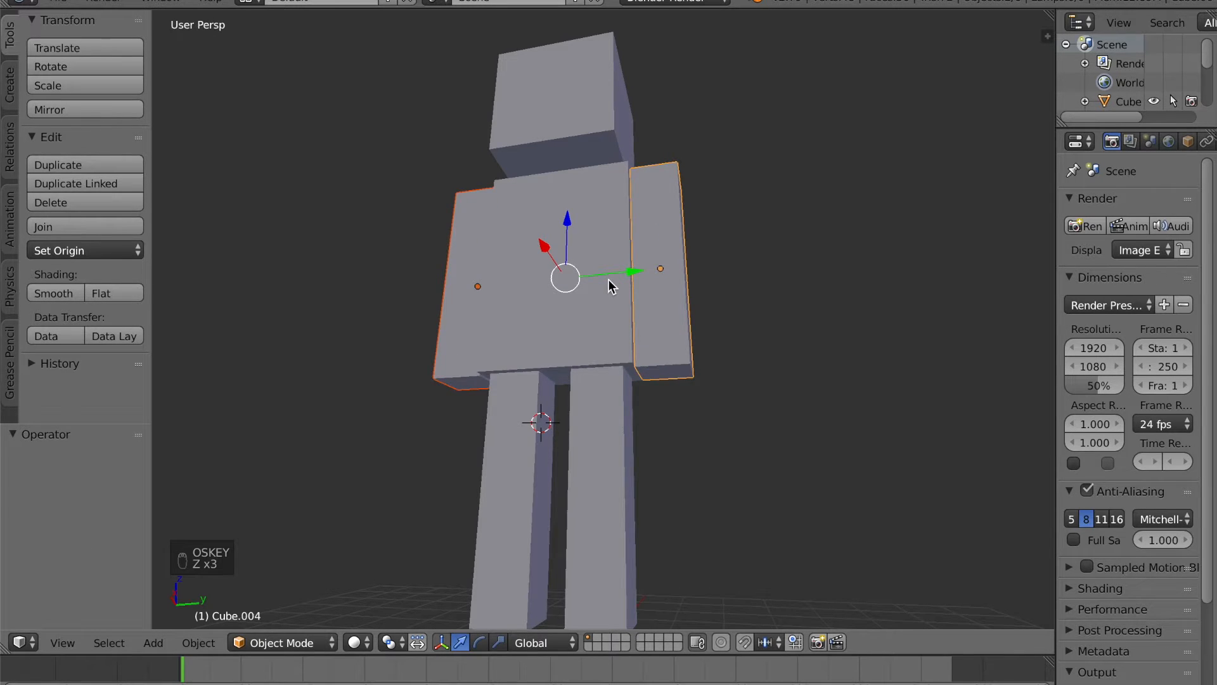
{"action": "key", "text": "super+z"}
- Scale the arm on the positive Y side on its own to 0.8
{"action": "right_click", "coordinate": [673, 275]}
{"action": "middle_click_drag", "start_coordinate": [675, 279], "coordinate": [668, 282]}
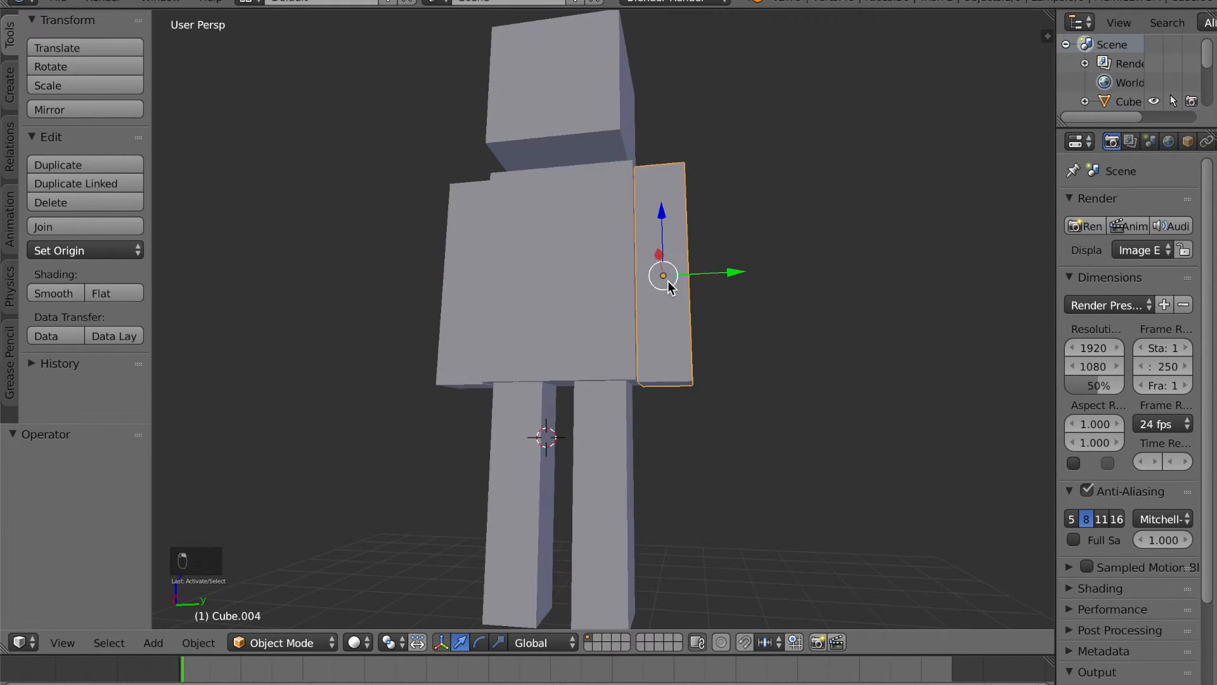
{"action": "key", "text": "s"}
{"action": "key", "text": "0"}
{"action": "key", "text": "period"}
{"action": "key", "text": "8"}
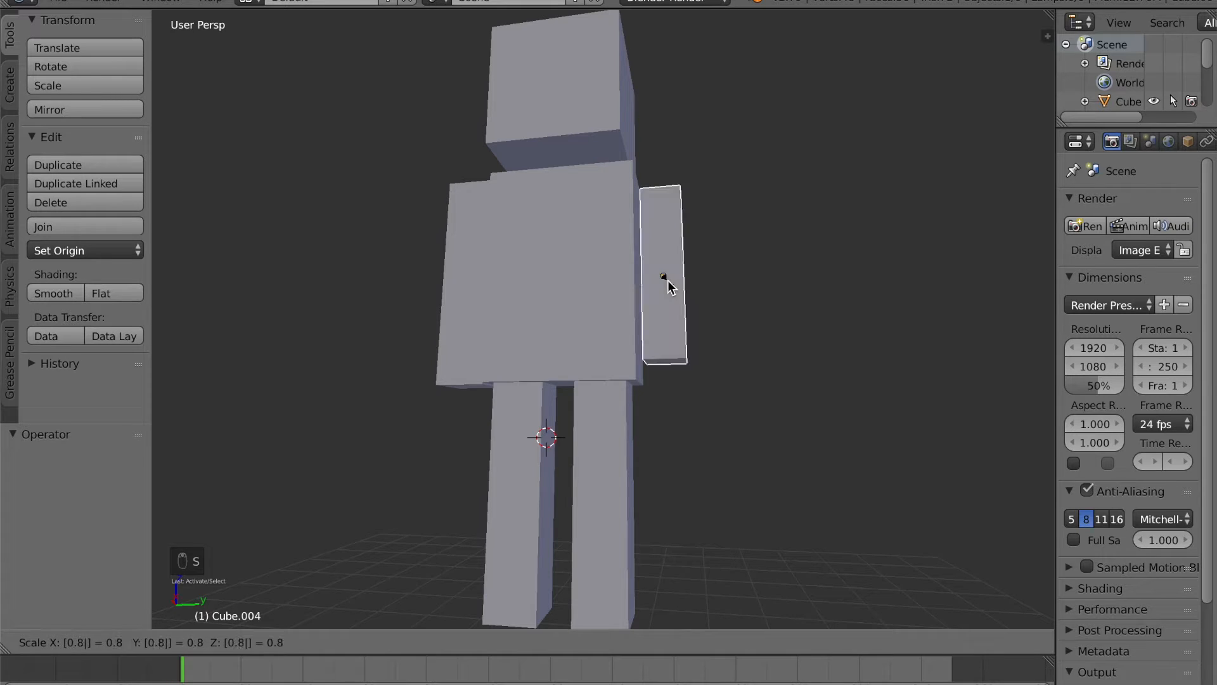
{"action": "key", "text": "Return"}
- Scale the arm on the negative Y side on its own to 0.8
{"action": "middle_click_drag", "start_coordinate": [603, 289], "coordinate": [600, 306]}
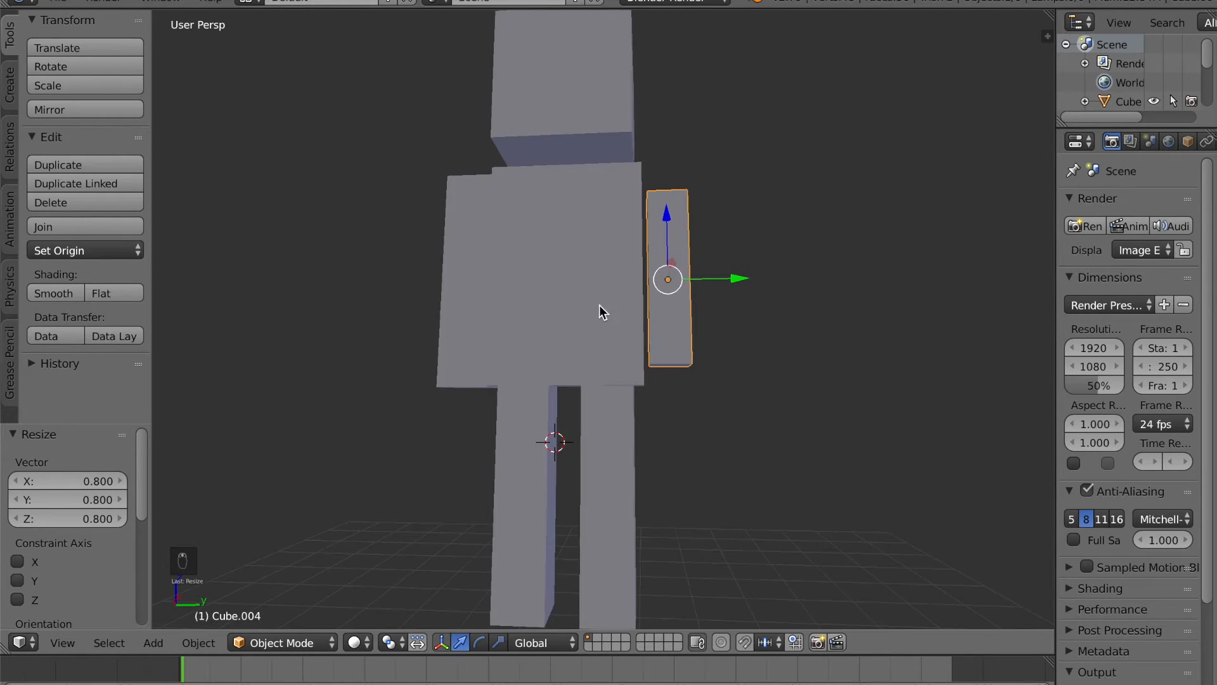
{"action": "right_click", "coordinate": [480, 248]}
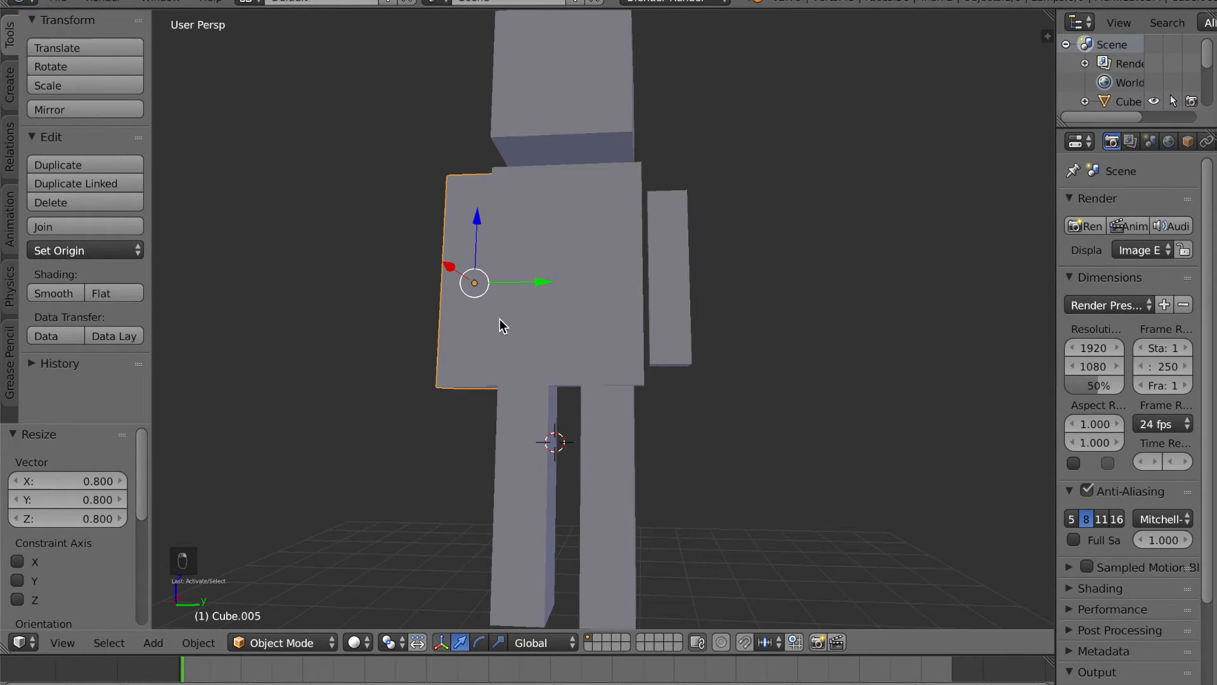
{"action": "key", "text": "s"}
{"action": "key", "text": "period"}
{"action": "key", "text": "8"}
{"action": "key", "text": "Return"}
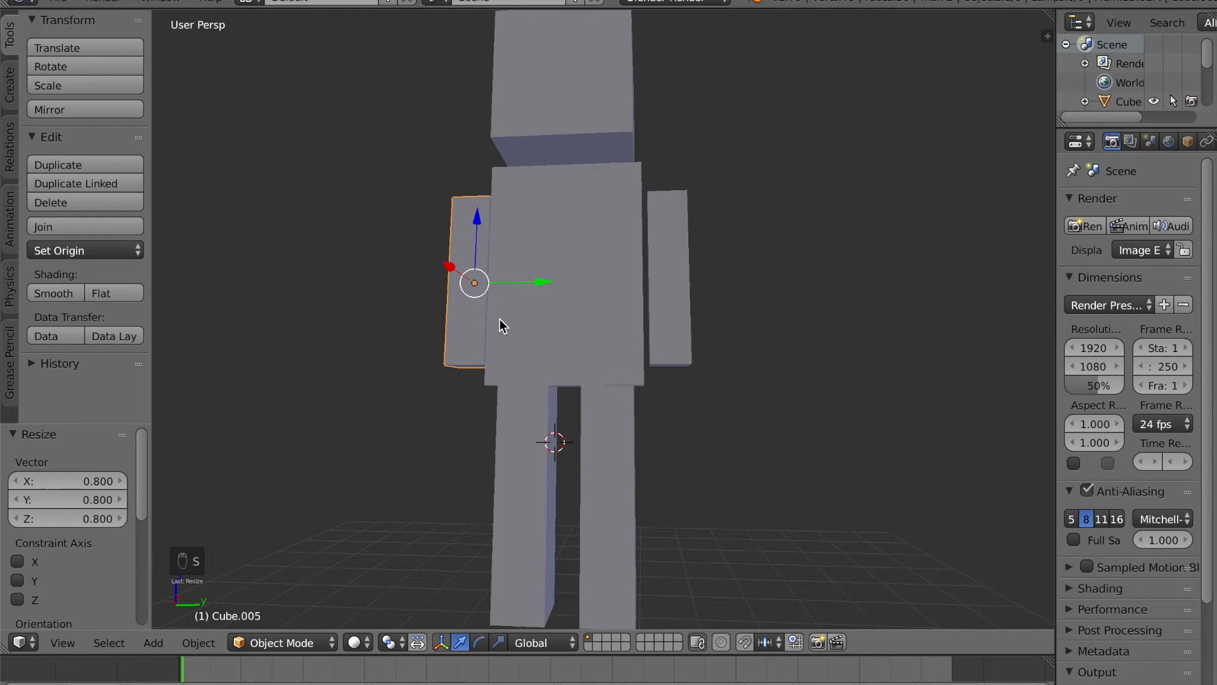
- Stretch both arms together along Z to nearly the torso's height, and clear the selection
{"action": "right_click", "coordinate": [683, 261], "text": "shift"}
{"action": "key", "text": "s"}
{"action": "key", "text": "z"}
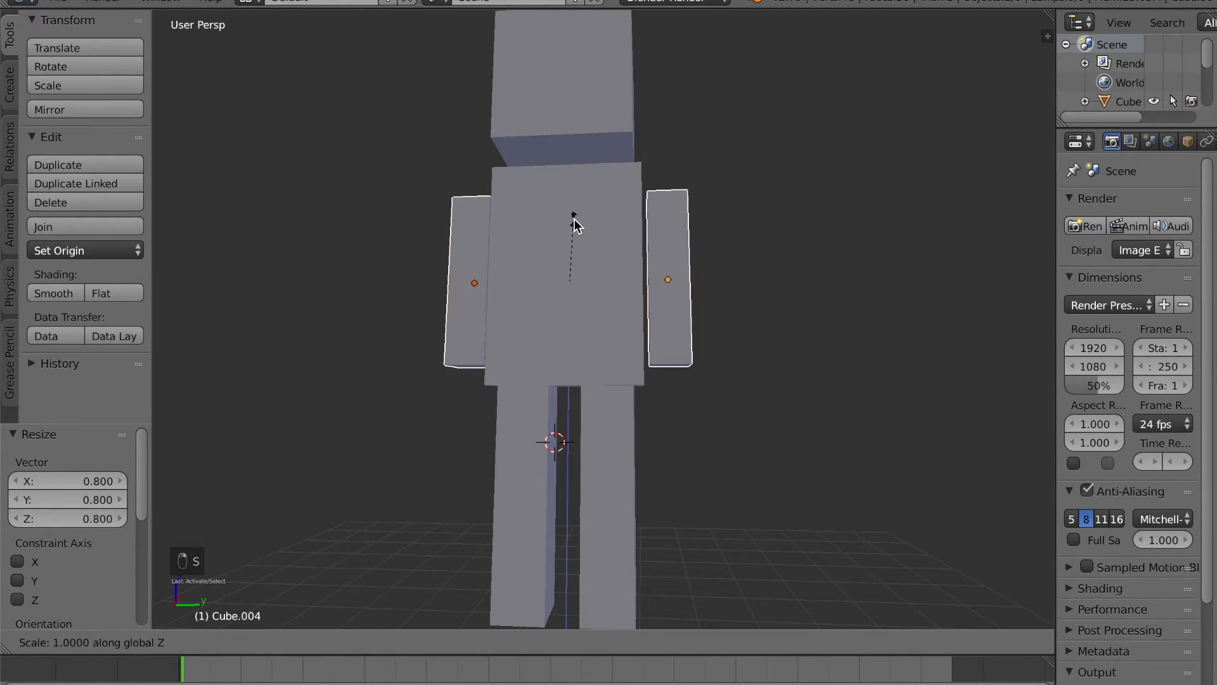
{"action": "left_click", "coordinate": [576, 207]}
{"action": "scroll", "coordinate": [582, 236], "scroll_direction": "down", "scroll_amount": 1}
{"action": "middle_click_drag", "start_coordinate": [586, 231], "coordinate": [607, 288]}
{"action": "key", "text": "a"}
- Add one horizontal loop cut around the torso mesh and slide it up to chest height
{"action": "scroll", "coordinate": [590, 340], "scroll_direction": "up", "scroll_amount": 4}
{"action": "right_click", "coordinate": [578, 342]}
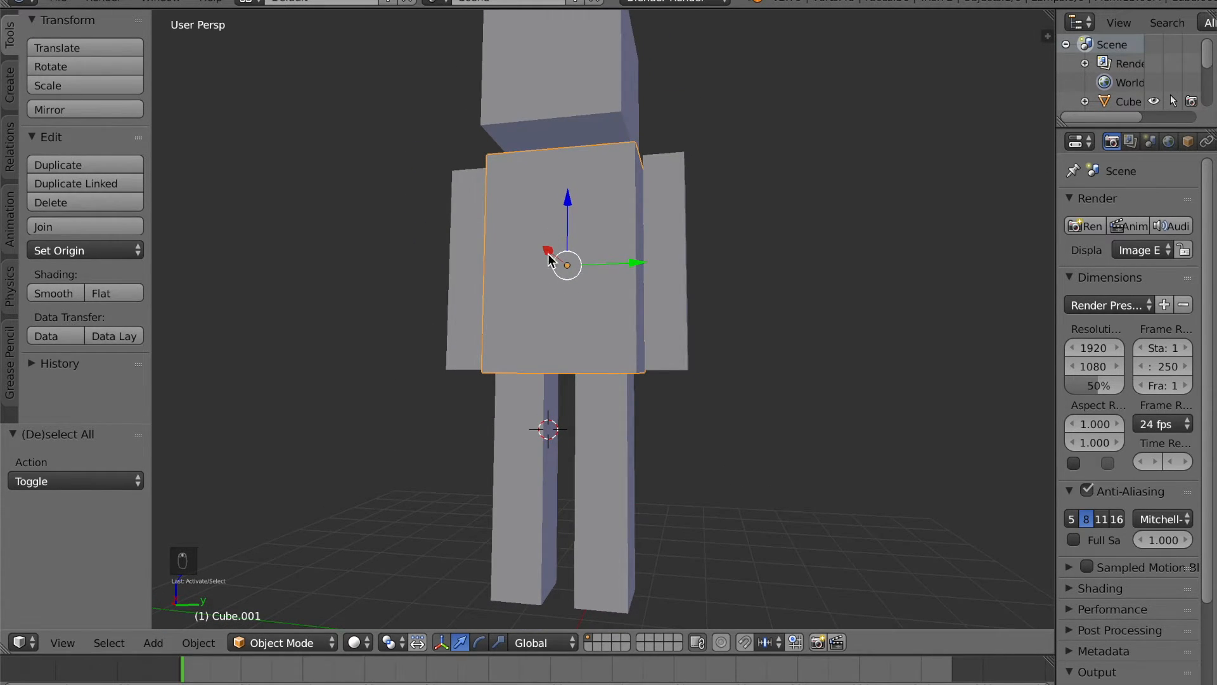
{"action": "key", "text": "Tab"}
{"action": "middle_click_drag", "start_coordinate": [552, 266], "coordinate": [494, 298]}
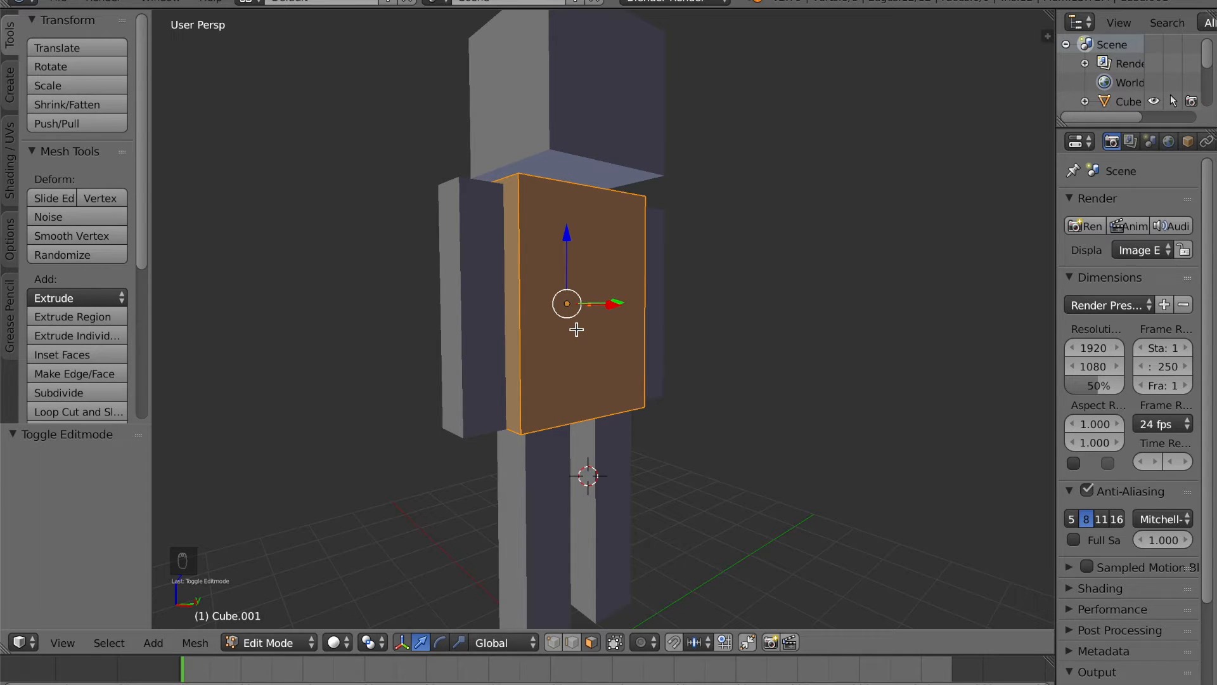
{"action": "key", "text": "ctrl+r"}
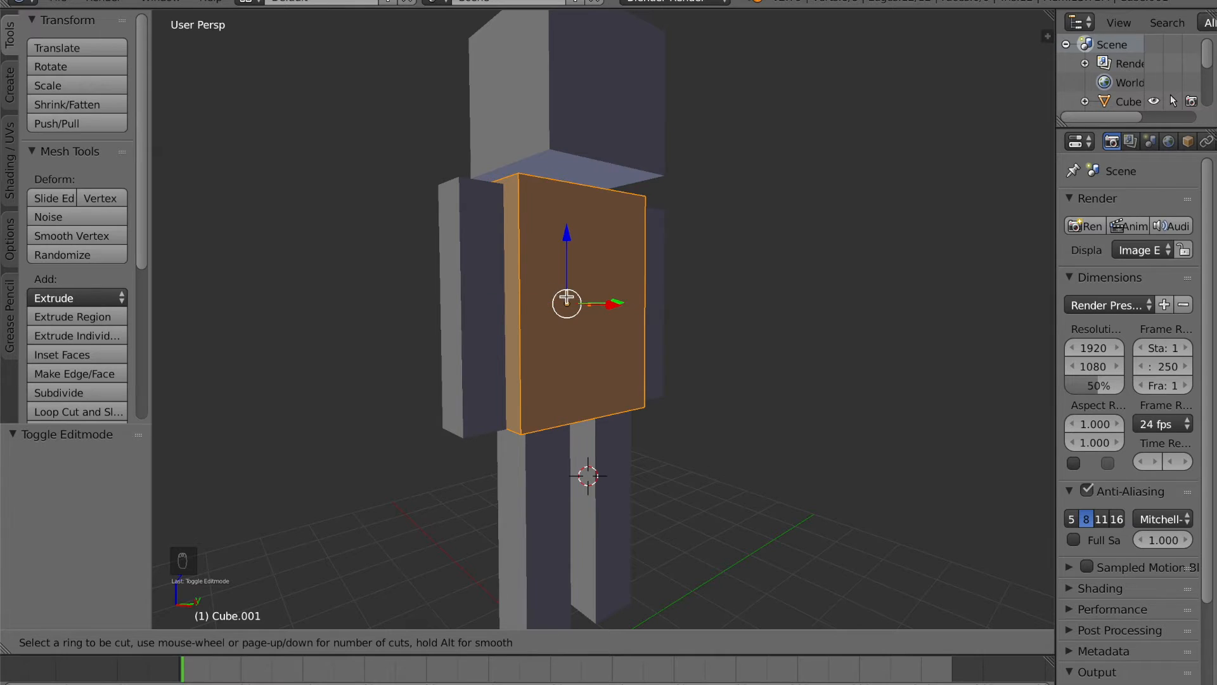
{"action": "left_click", "coordinate": [539, 292]}
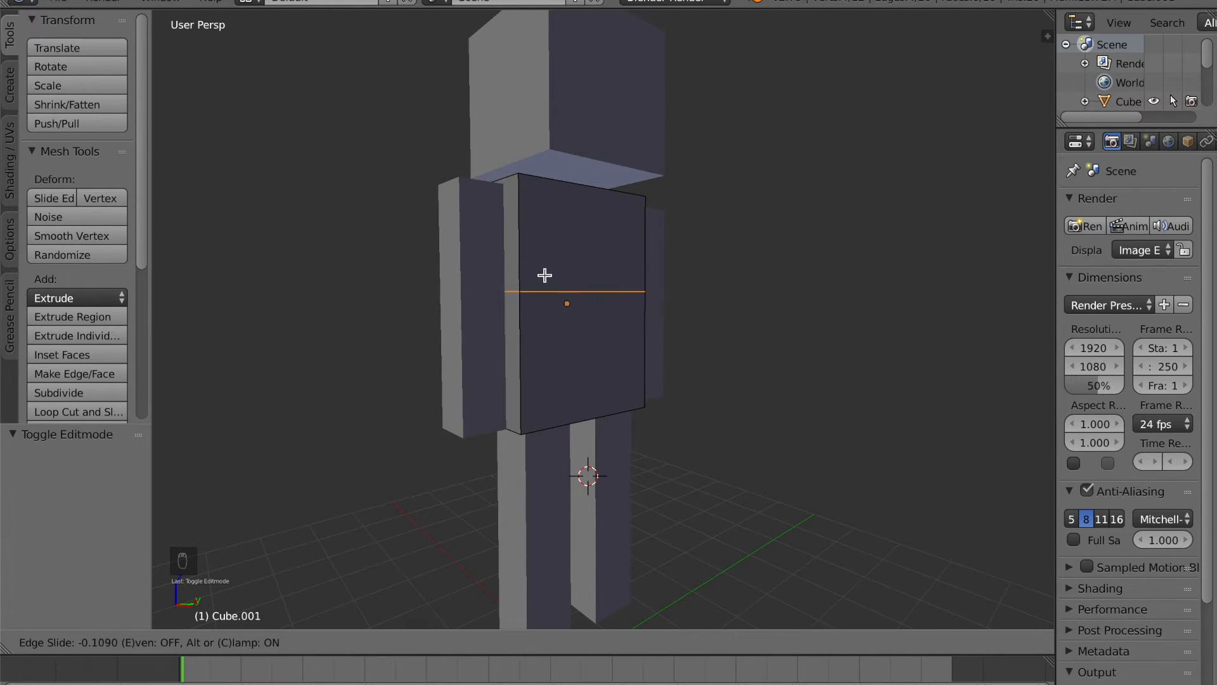
{"action": "left_click", "coordinate": [552, 240]}
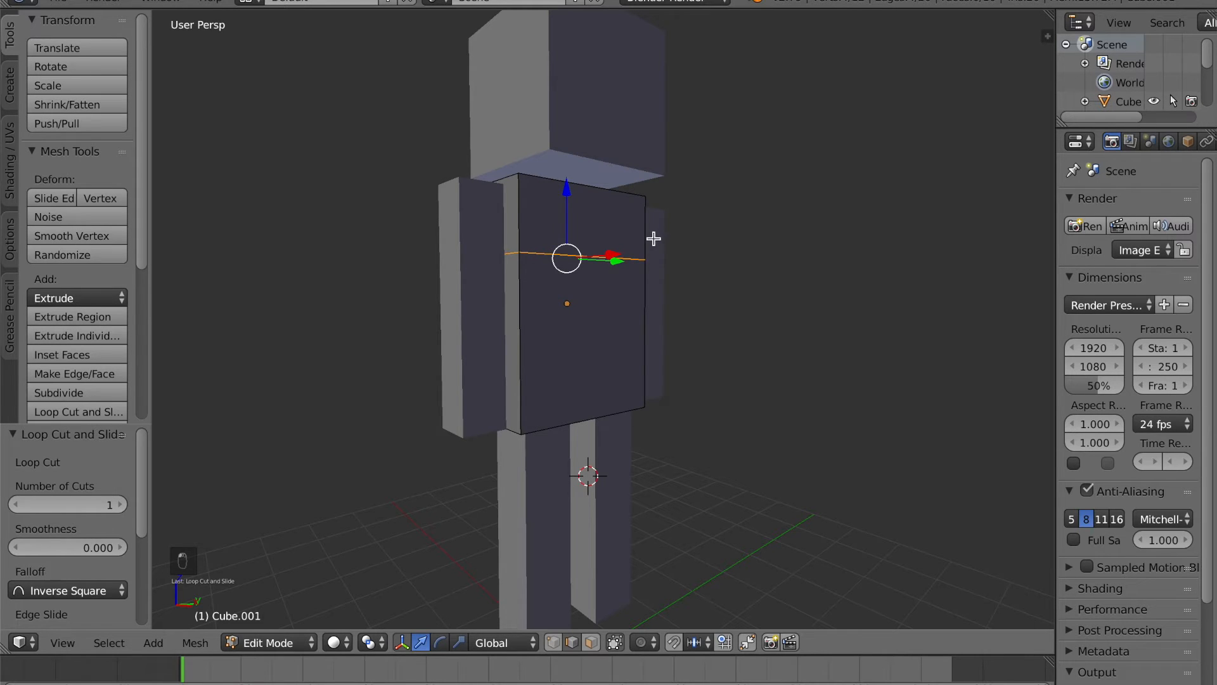
- Scale the chest edge loop to about 1.07 and return to Object Mode
{"action": "key", "text": "s"}
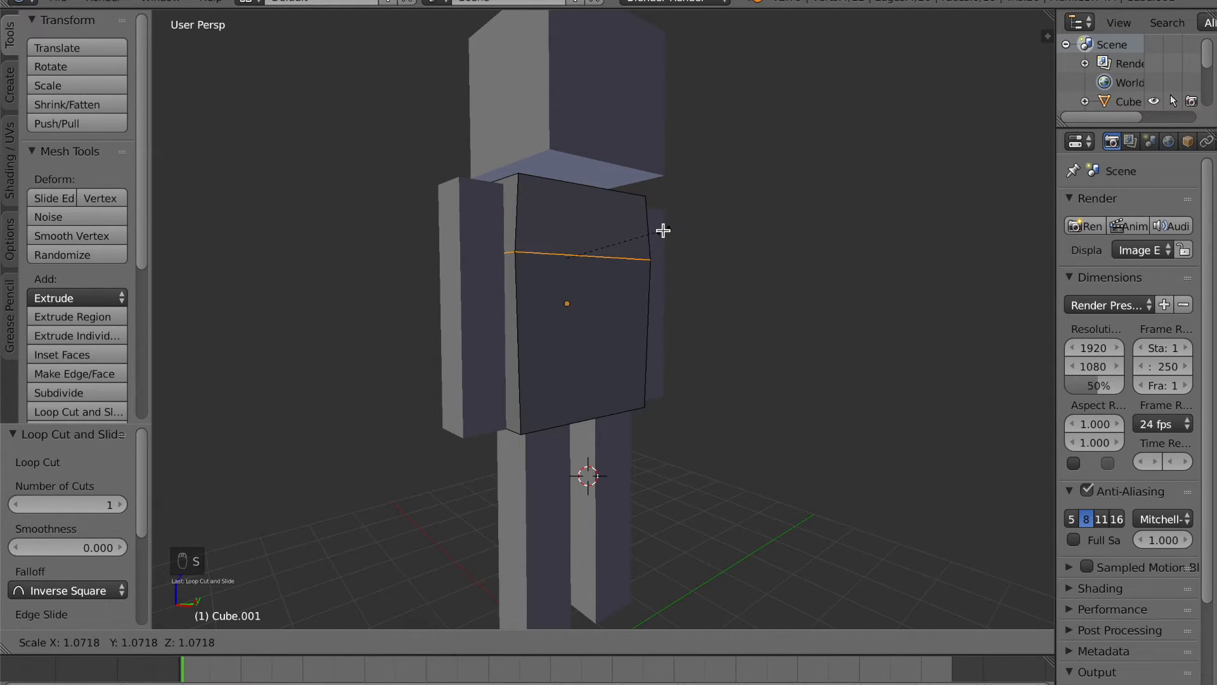
{"action": "left_click", "coordinate": [663, 231]}
{"action": "middle_click_drag", "start_coordinate": [663, 236], "coordinate": [580, 261]}
{"action": "key", "text": "Tab"}
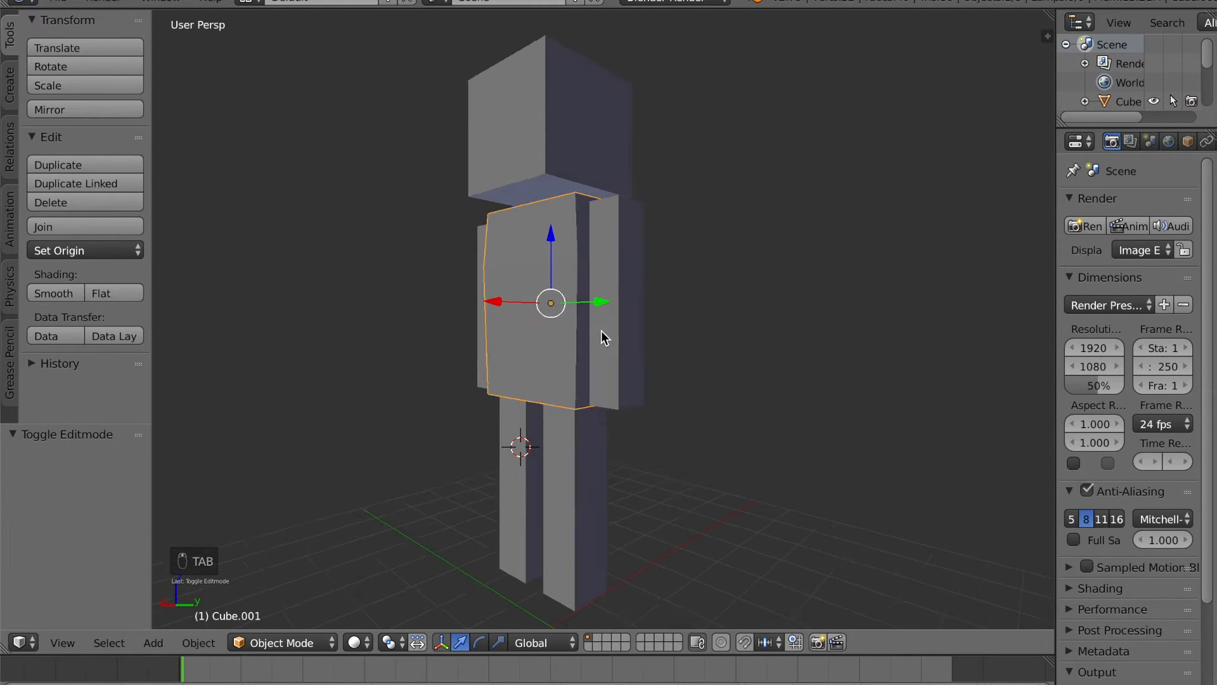
- Scale the torso's top face uniformly to about 0.57 in Edit Mode
{"action": "middle_click_drag", "start_coordinate": [601, 330], "coordinate": [622, 335]}
{"action": "key", "text": "Tab"}
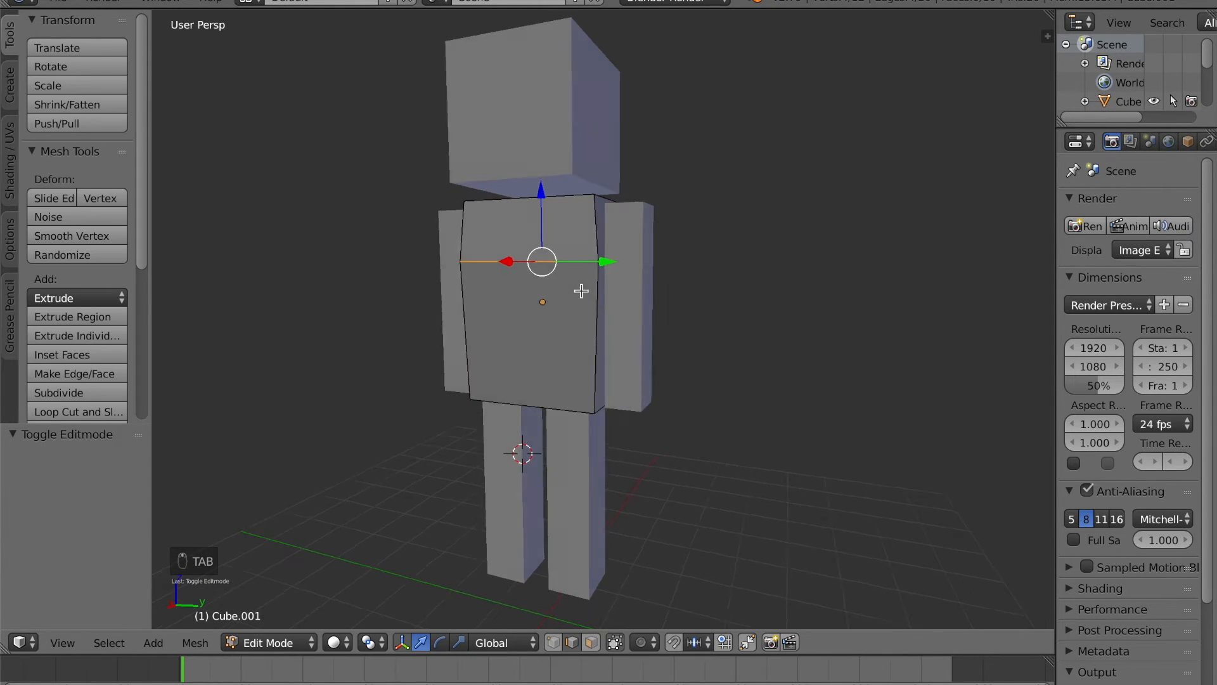
{"action": "middle_click_drag", "start_coordinate": [584, 279], "coordinate": [584, 406]}
{"action": "middle_click_drag", "start_coordinate": [576, 473], "coordinate": [571, 339]}
{"action": "right_click", "coordinate": [539, 271]}
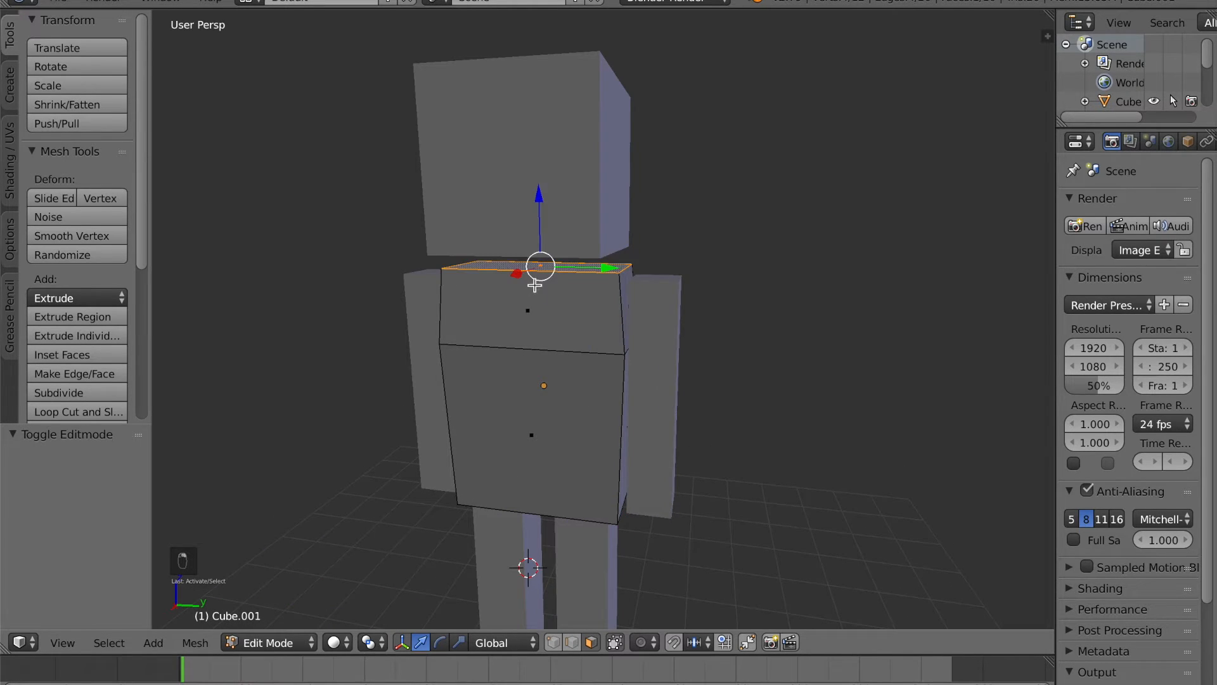
{"action": "middle_click_drag", "start_coordinate": [539, 271], "coordinate": [555, 294]}
{"action": "key", "text": "s"}
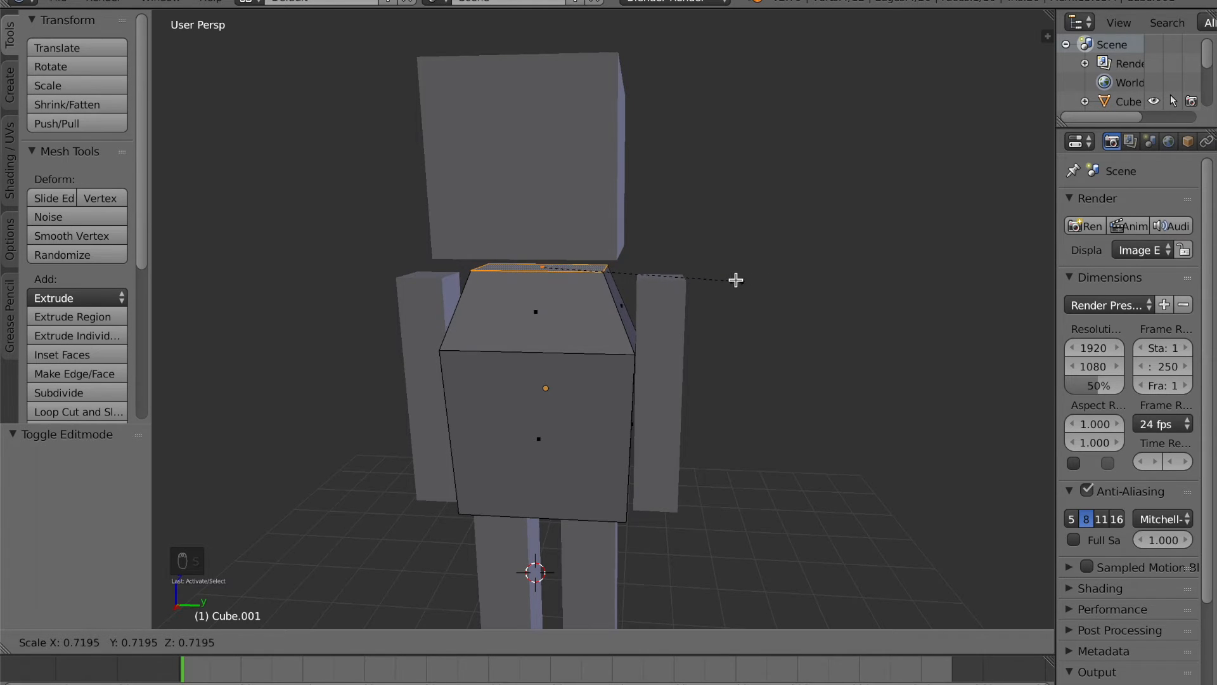
{"action": "left_click", "coordinate": [697, 274]}
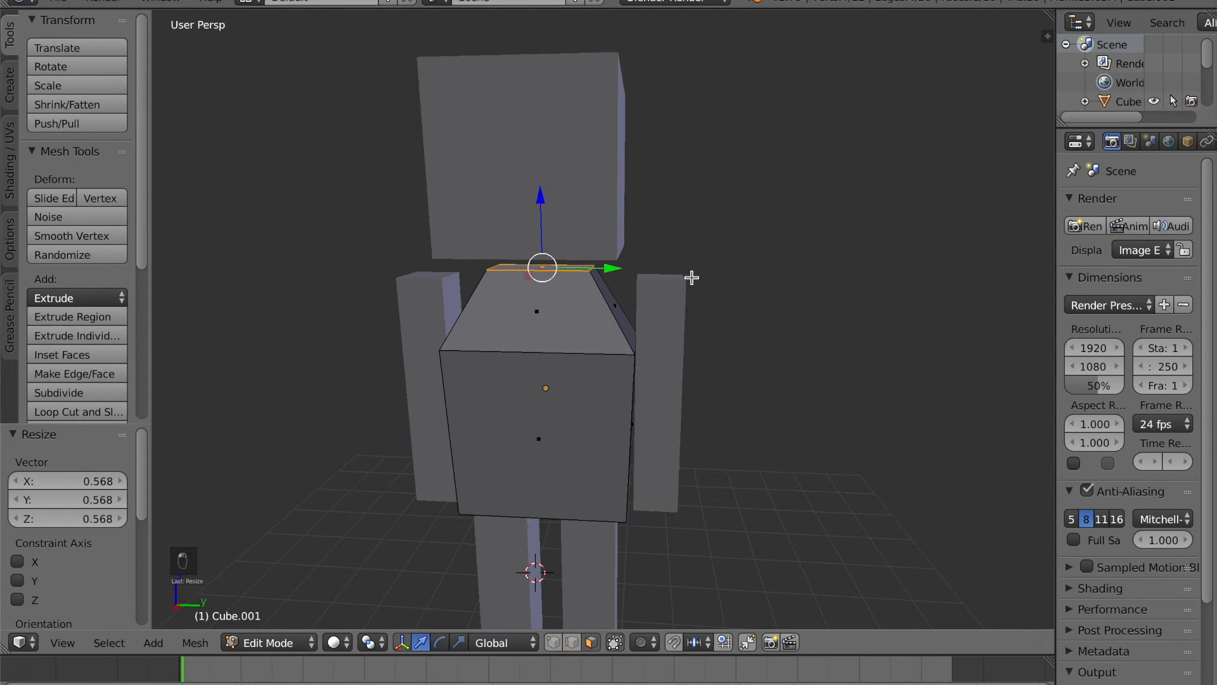
- Narrow the torso's top face further by scaling it along the global Y axis only
{"action": "scroll", "coordinate": [677, 291], "scroll_direction": "up", "scroll_amount": 5}
{"action": "middle_click_drag", "start_coordinate": [630, 293], "coordinate": [684, 323]}
{"action": "key", "text": "s"}
{"action": "key", "text": "x"}
{"action": "key", "text": "y"}
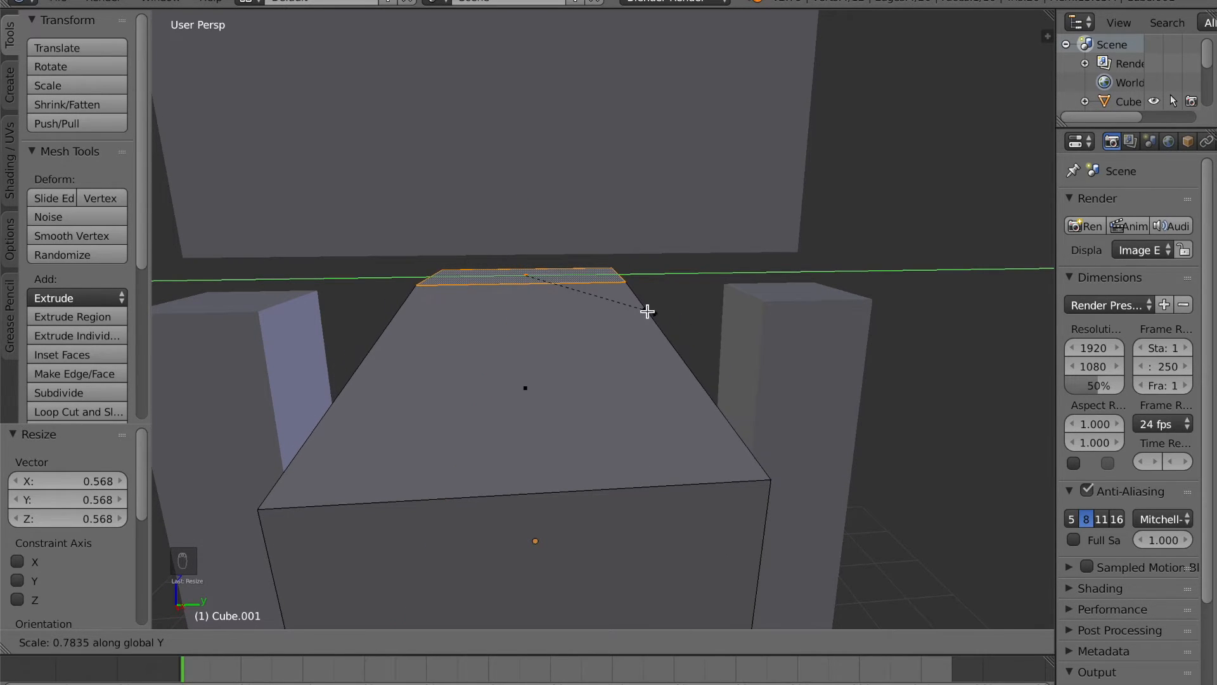
{"action": "left_click", "coordinate": [603, 309]}
- Lower the torso's top face about 0.77 along Z to flatten the shoulder slope
{"action": "middle_click_drag", "start_coordinate": [603, 306], "coordinate": [505, 193]}
{"action": "left_click_drag", "start_coordinate": [495, 196], "coordinate": [484, 316]}
{"action": "middle_click_drag", "start_coordinate": [497, 312], "coordinate": [518, 356]}
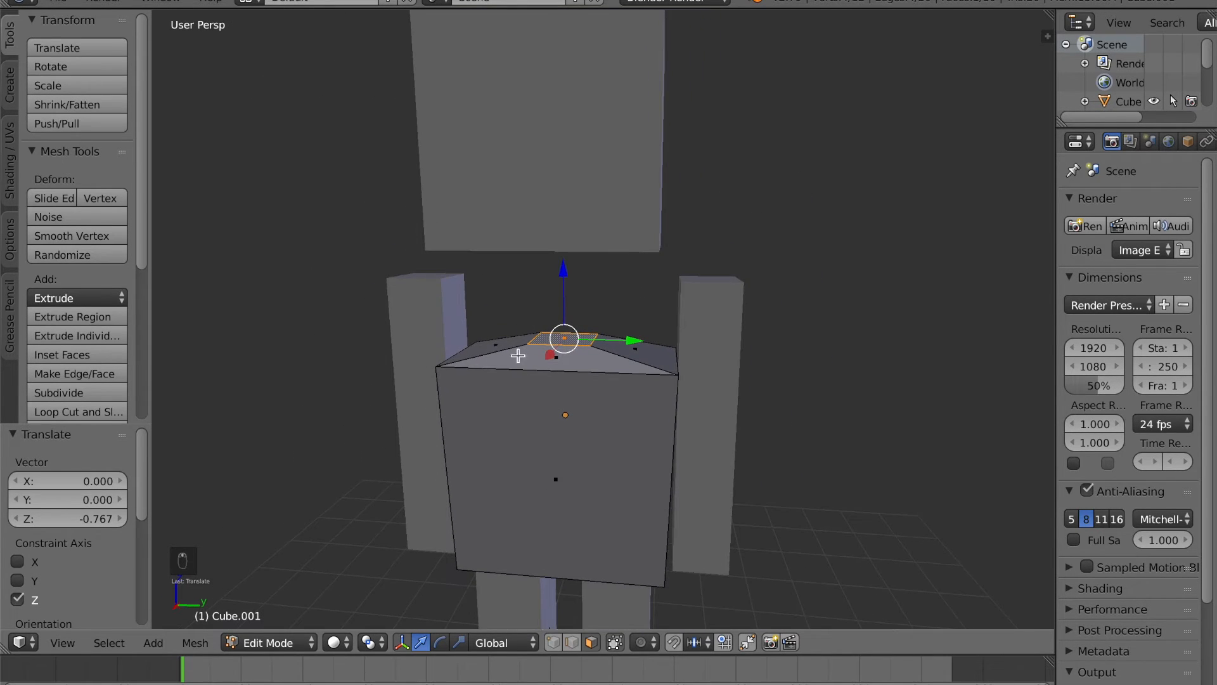
- Raise the sloping shoulder faces and top face together along Z to just below the head, and return to Object Mode
{"action": "right_click", "coordinate": [486, 345]}
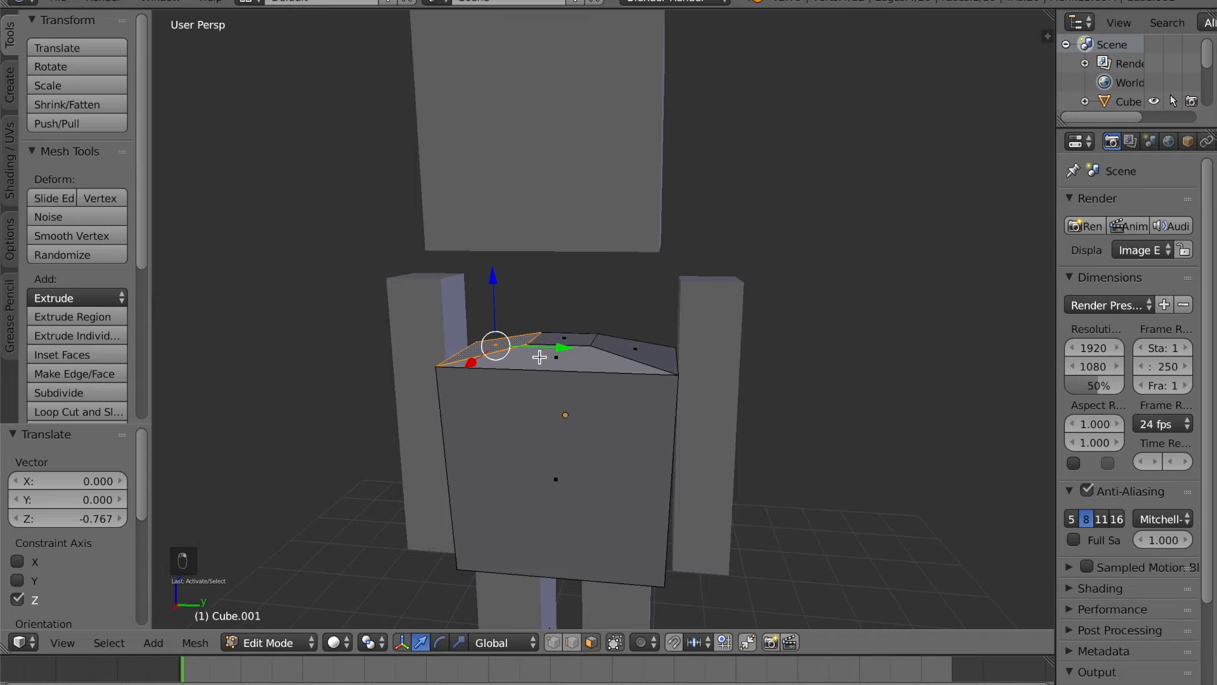
{"action": "right_click", "coordinate": [547, 355], "text": "shift"}
{"action": "right_click", "coordinate": [618, 350], "text": "shift"}
{"action": "middle_click_drag", "start_coordinate": [723, 369], "coordinate": [714, 330]}
{"action": "right_click", "coordinate": [625, 332], "text": "shift"}
{"action": "right_click", "coordinate": [599, 305], "text": "shift"}
{"action": "scroll", "coordinate": [713, 329], "scroll_direction": "up", "scroll_amount": 1}
{"action": "key", "text": "g"}
{"action": "key", "text": "z"}
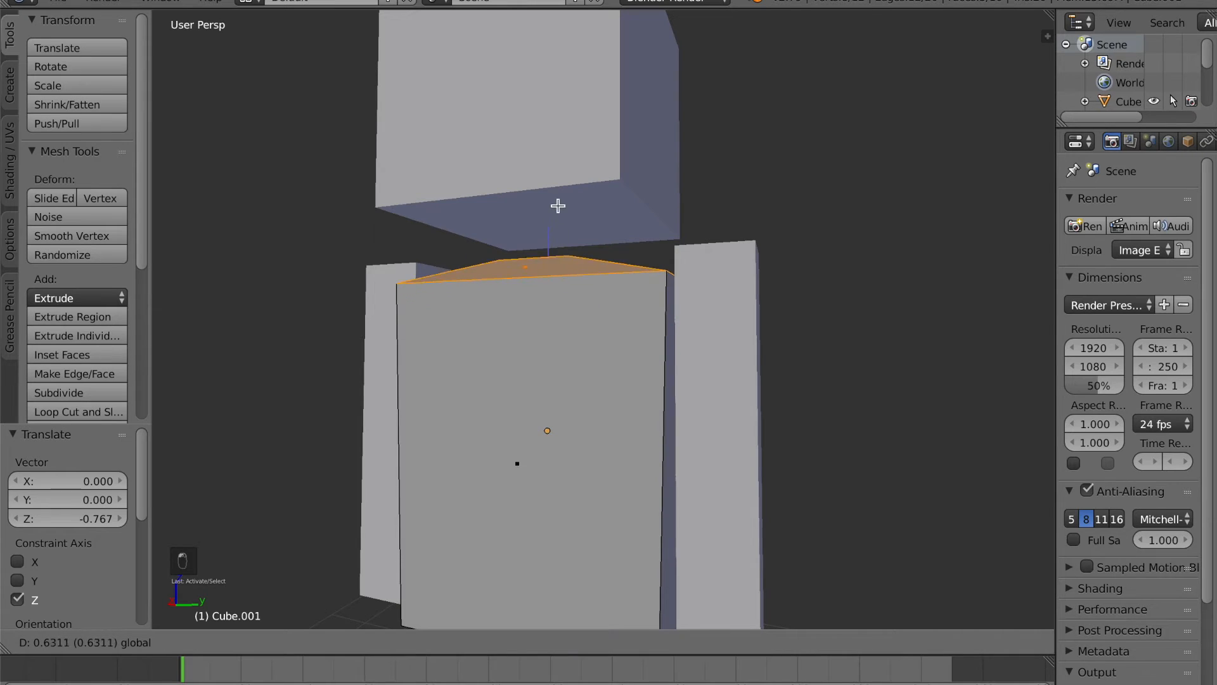
{"action": "left_click", "coordinate": [562, 183]}
{"action": "key", "text": "Tab"}
{"action": "scroll", "coordinate": [431, 348], "scroll_direction": "down", "scroll_amount": 4}
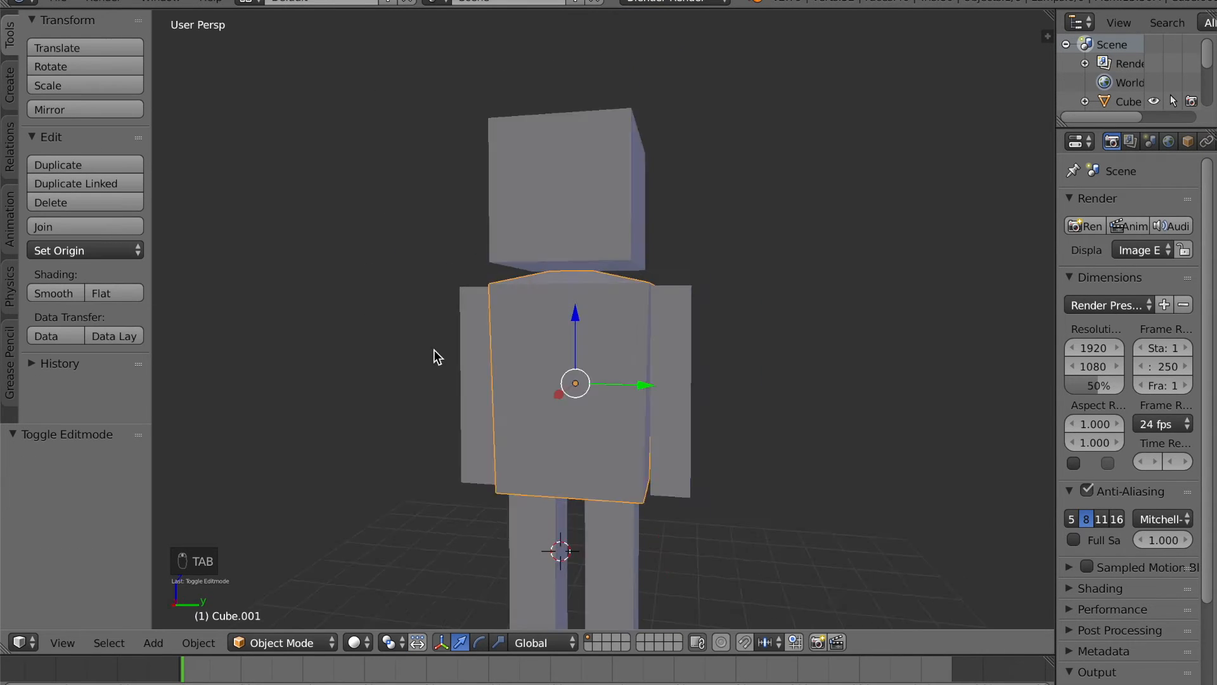
- Scale the torso's bottom face to about 0.93 in Edit Mode and return to Object Mode
{"action": "middle_click_drag", "start_coordinate": [453, 355], "coordinate": [577, 298]}
{"action": "middle_click_drag", "start_coordinate": [591, 341], "coordinate": [613, 348]}
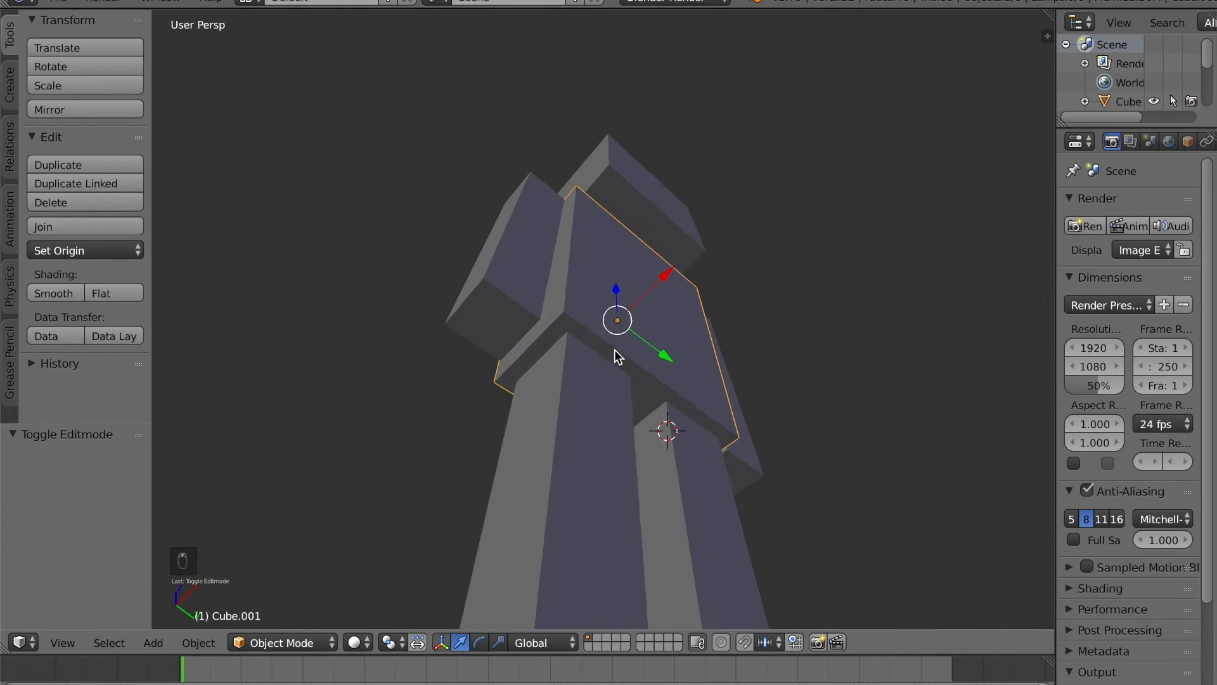
{"action": "key", "text": "Tab"}
{"action": "right_click", "coordinate": [580, 339]}
{"action": "middle_click_drag", "start_coordinate": [696, 387], "coordinate": [563, 363]}
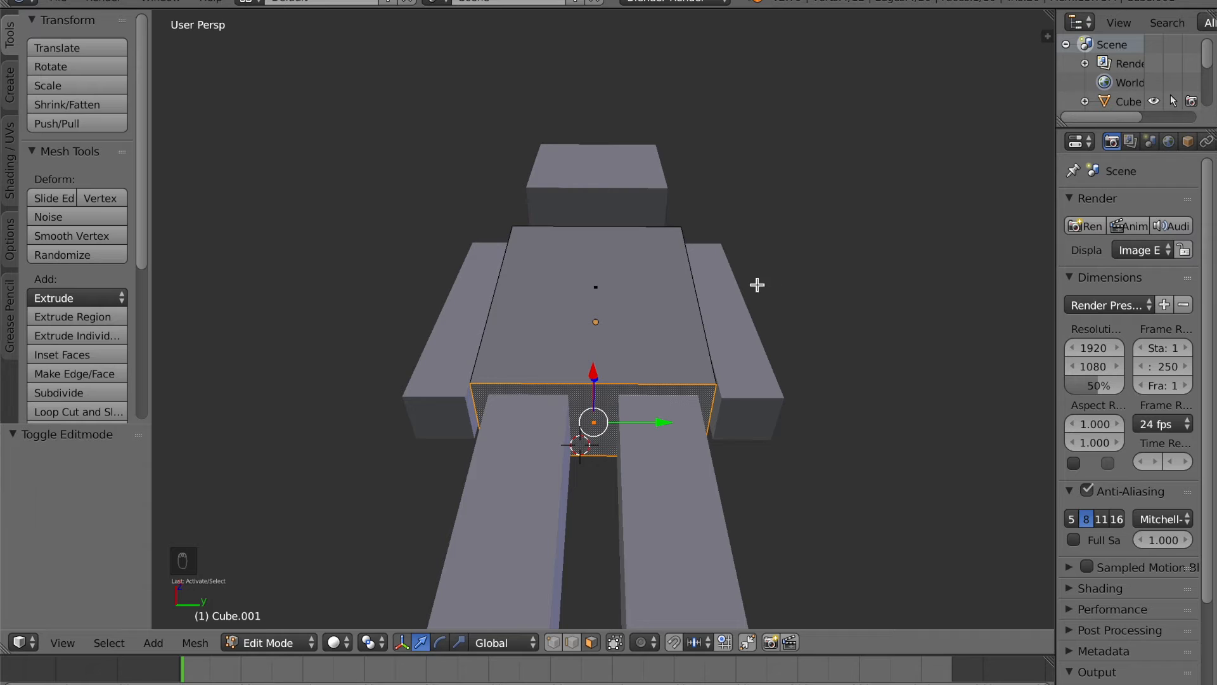
{"action": "key", "text": "s"}
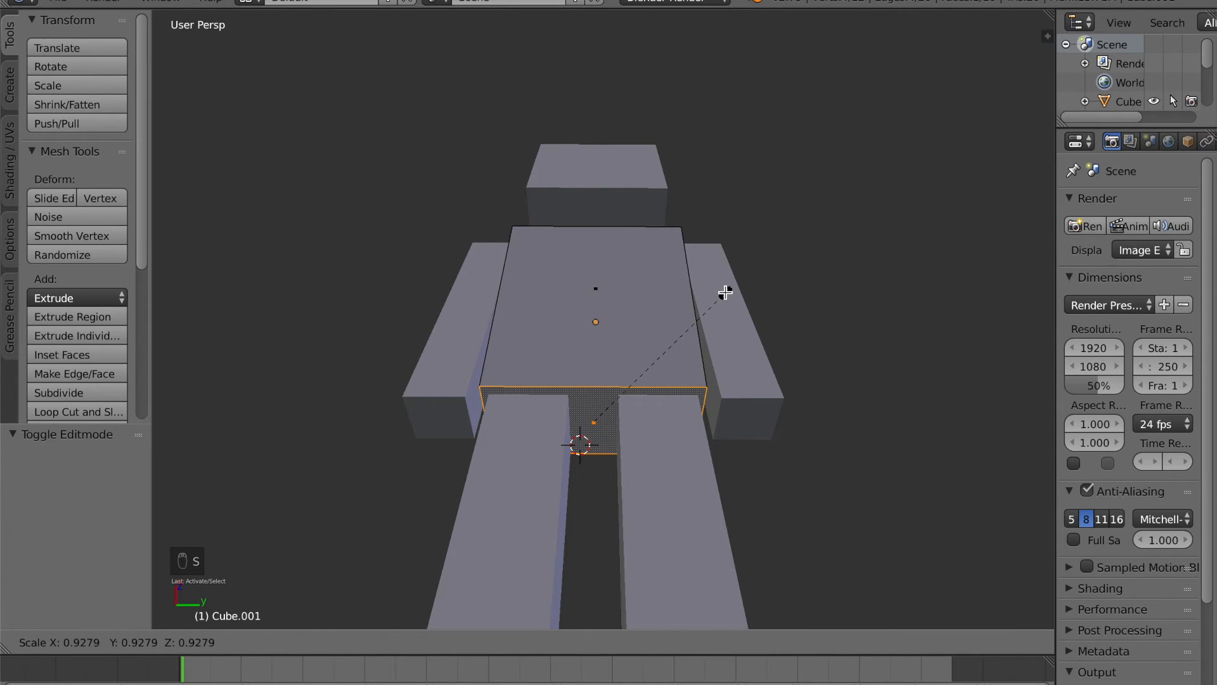
{"action": "left_click", "coordinate": [725, 293]}
{"action": "key", "text": "Tab"}
- Scale the head down slightly, lower it along Z to sit just above the torso, and clear the selection
{"action": "scroll", "coordinate": [724, 293], "scroll_direction": "down", "scroll_amount": 3}
{"action": "middle_click_drag", "start_coordinate": [724, 293], "coordinate": [667, 371]}
{"action": "scroll", "coordinate": [700, 347], "scroll_direction": "up", "scroll_amount": 1}
{"action": "key", "text": "a"}
{"action": "right_click", "coordinate": [559, 207]}
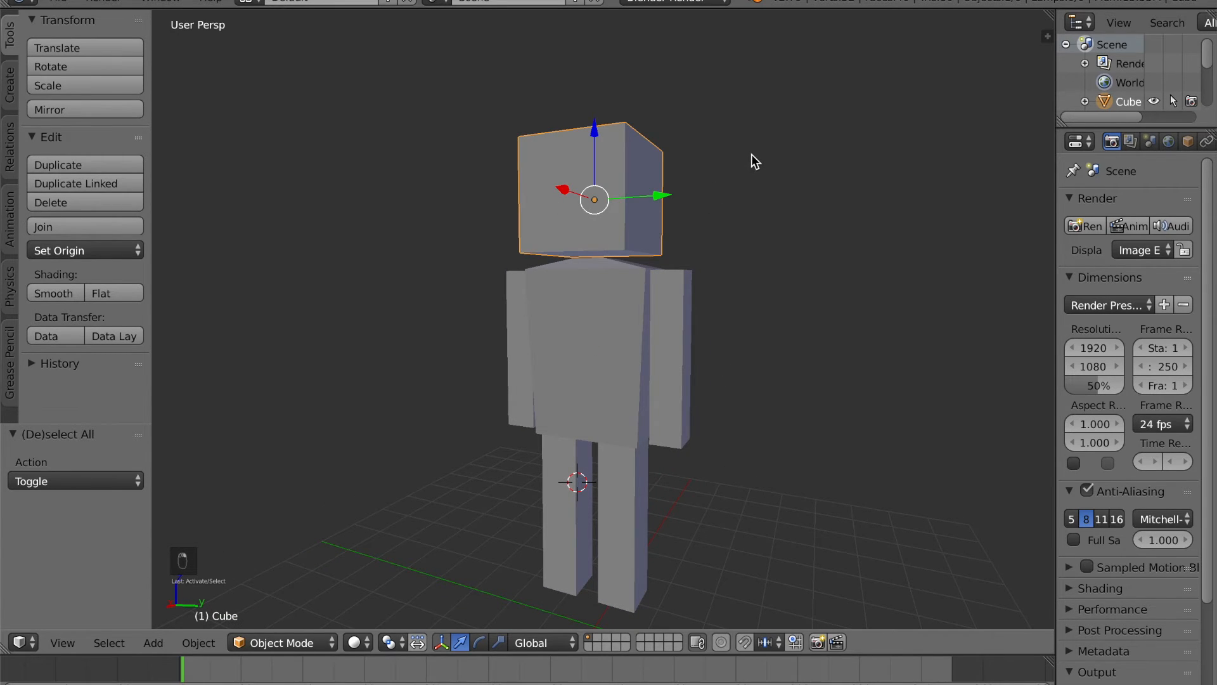
{"action": "key", "text": "s"}
{"action": "left_click", "coordinate": [729, 163]}
{"action": "left_click_drag", "start_coordinate": [596, 135], "coordinate": [593, 158]}
{"action": "middle_click_drag", "start_coordinate": [594, 159], "coordinate": [615, 189]}
{"action": "key", "text": "a"}
- Assign the existing material to the arm on the positive Y side, renaming it Skin with a pale beige diffuse colour
{"action": "middle_click_drag", "start_coordinate": [615, 242], "coordinate": [572, 379]}
{"action": "scroll", "coordinate": [611, 341], "scroll_direction": "up", "scroll_amount": 2}
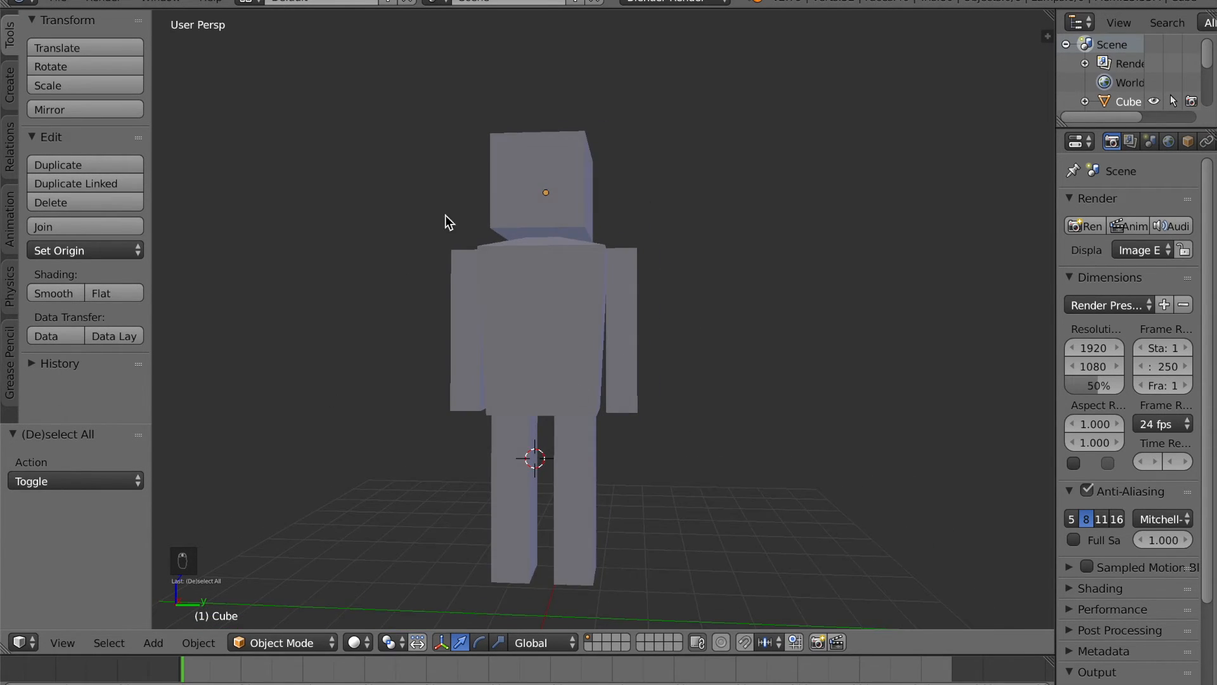
{"action": "right_click", "coordinate": [613, 327]}
{"action": "left_click_drag", "start_coordinate": [1057, 291], "coordinate": [897, 328]}
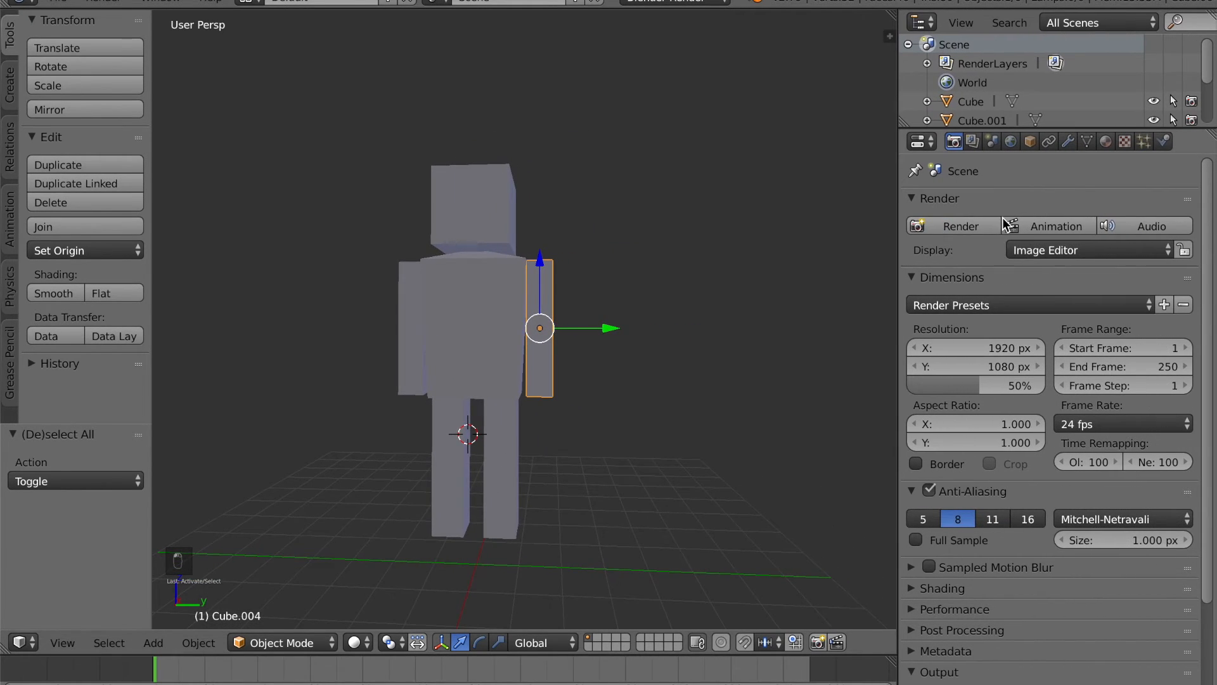
{"action": "left_click", "coordinate": [1106, 141]}
{"action": "left_click", "coordinate": [919, 267]}
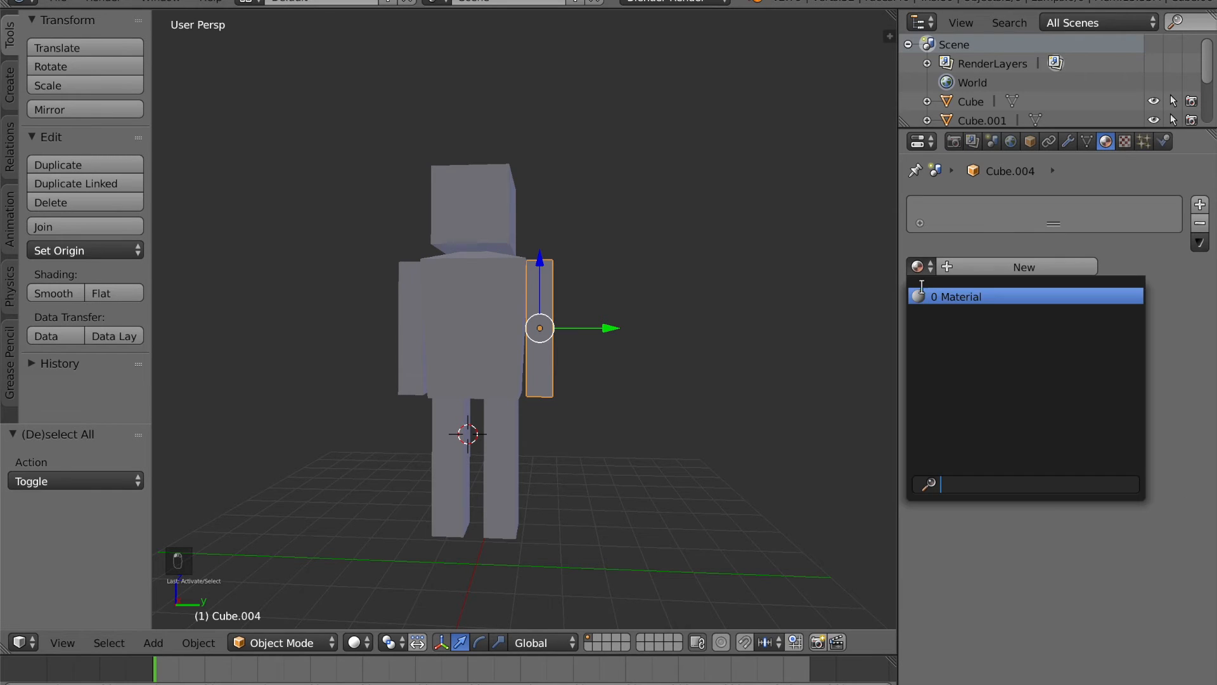
{"action": "left_click", "coordinate": [941, 297]}
{"action": "type", "text": "Skin"}
{"action": "key", "text": "Return"}
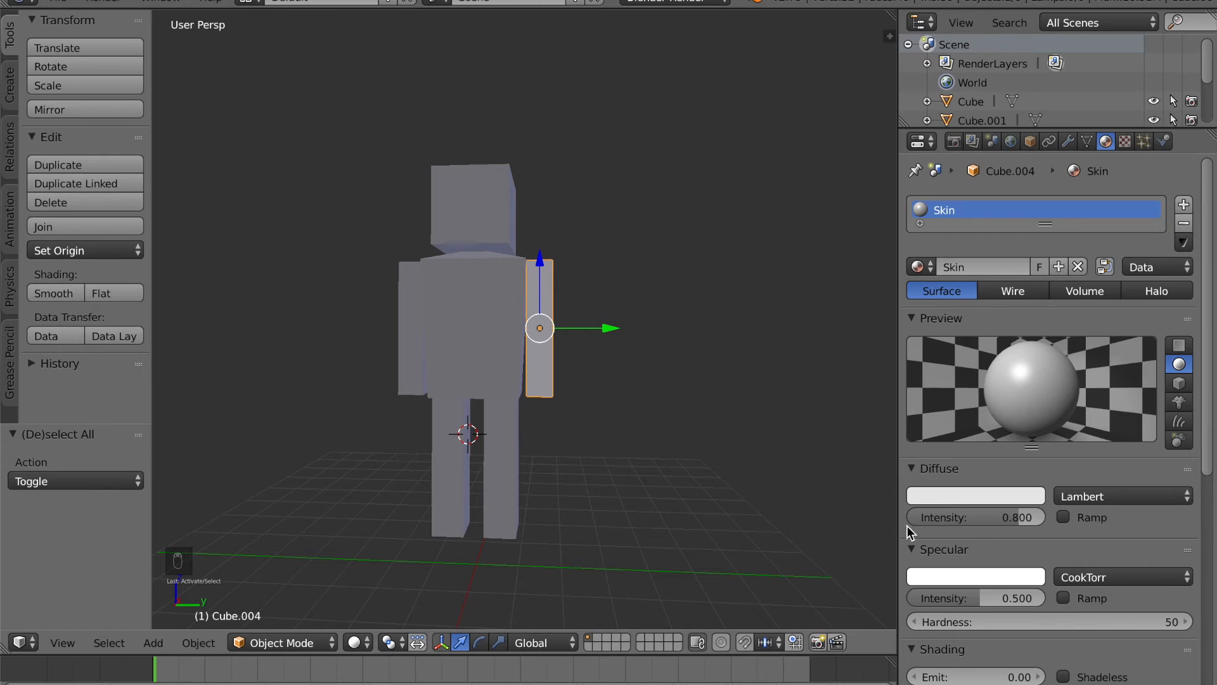
{"action": "left_click", "coordinate": [964, 495]}
{"action": "left_click_drag", "start_coordinate": [945, 315], "coordinate": [940, 318]}
- Assign the Skin material to the arm on the negative Y side and to the head
{"action": "right_click", "coordinate": [418, 326]}
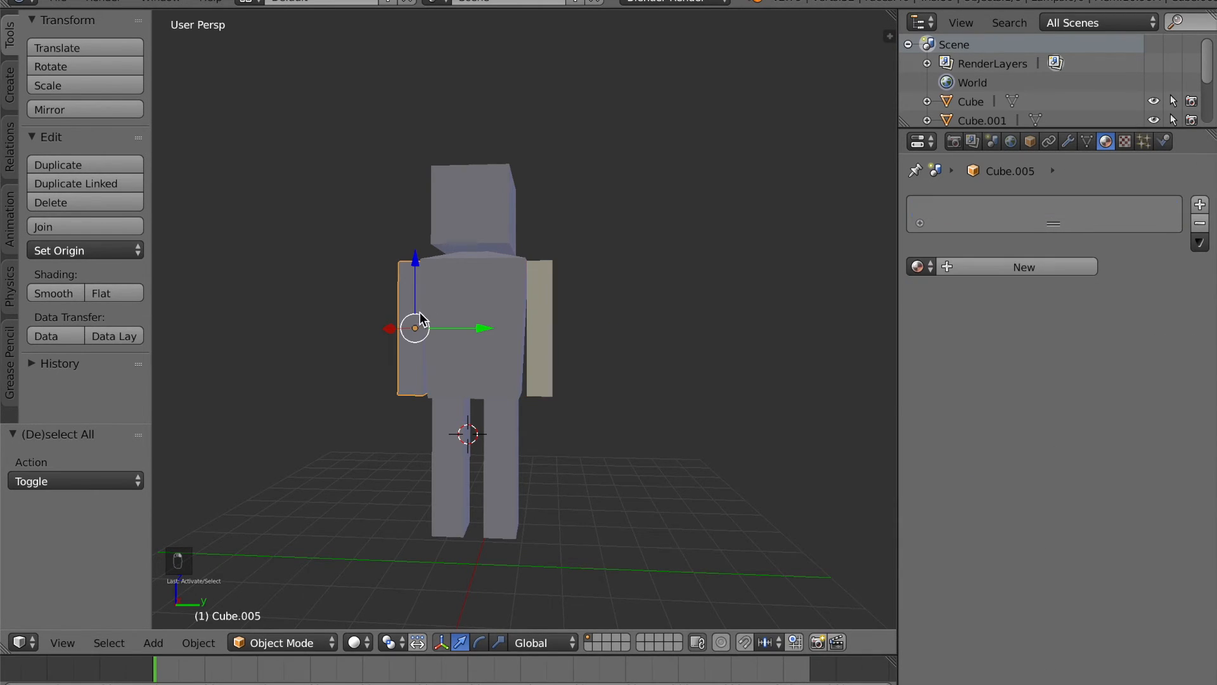
{"action": "left_click", "coordinate": [919, 266]}
{"action": "left_click", "coordinate": [945, 296]}
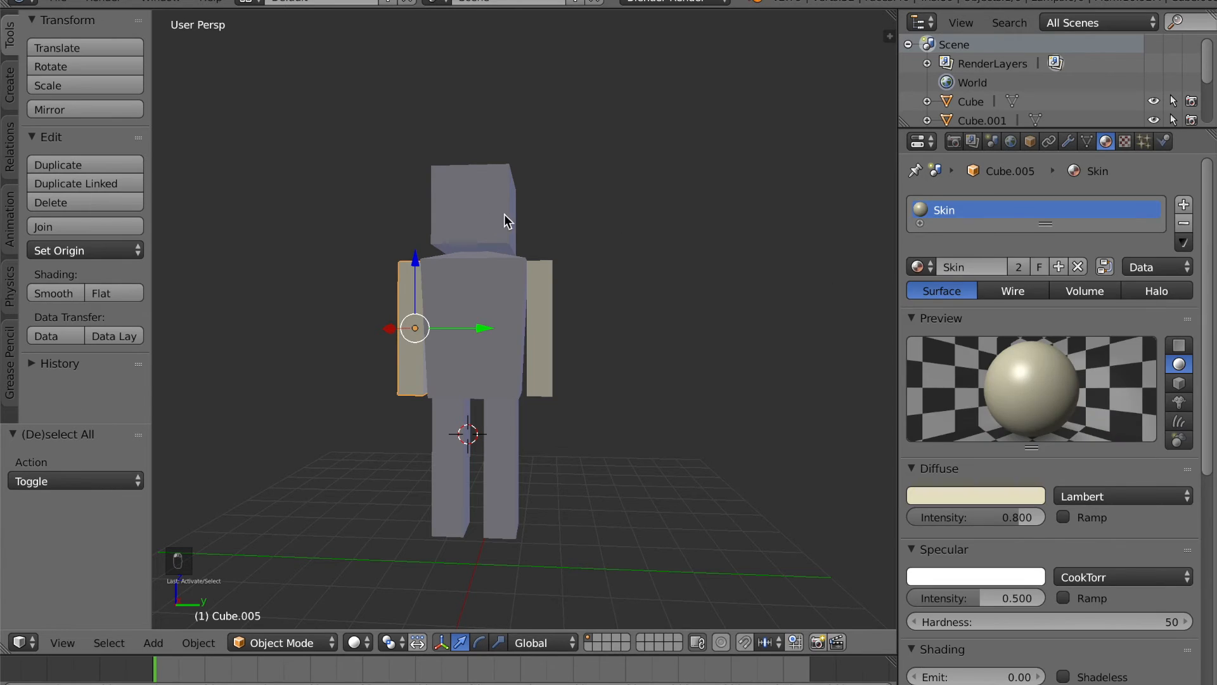
{"action": "right_click", "coordinate": [507, 212]}
{"action": "left_click", "coordinate": [919, 266]}
{"action": "left_click", "coordinate": [947, 297]}
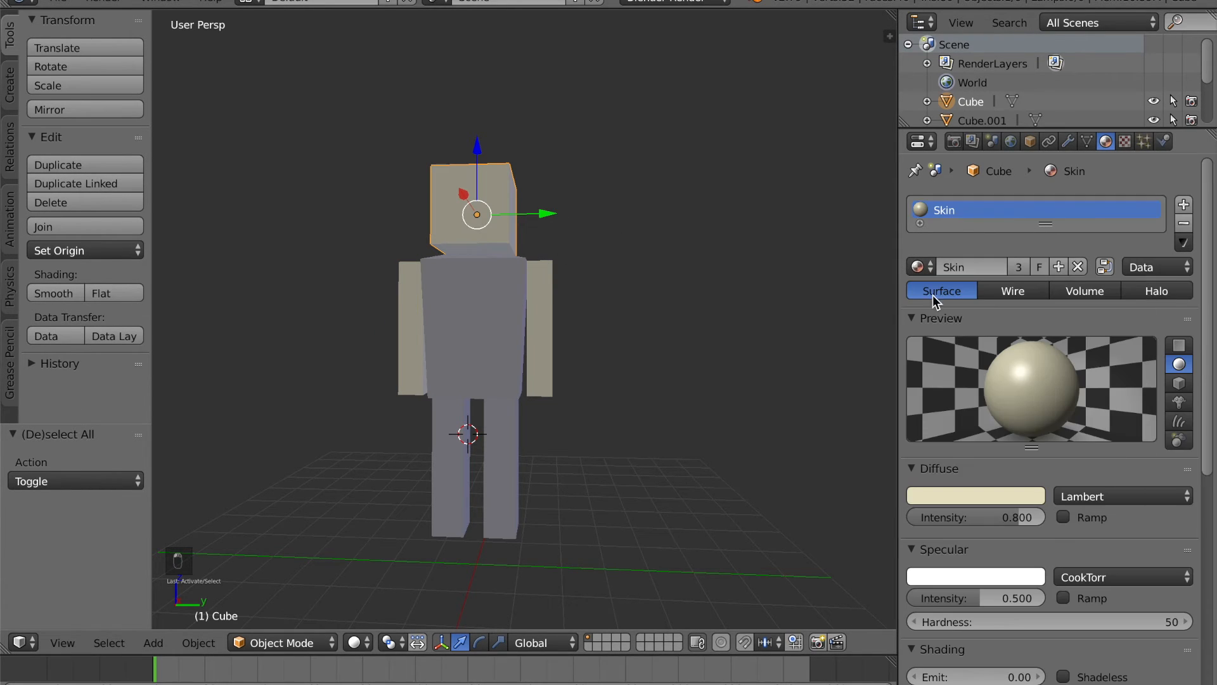
- Create a new material named Shirt on the torso with a bright green diffuse colour
{"action": "right_click", "coordinate": [497, 318]}
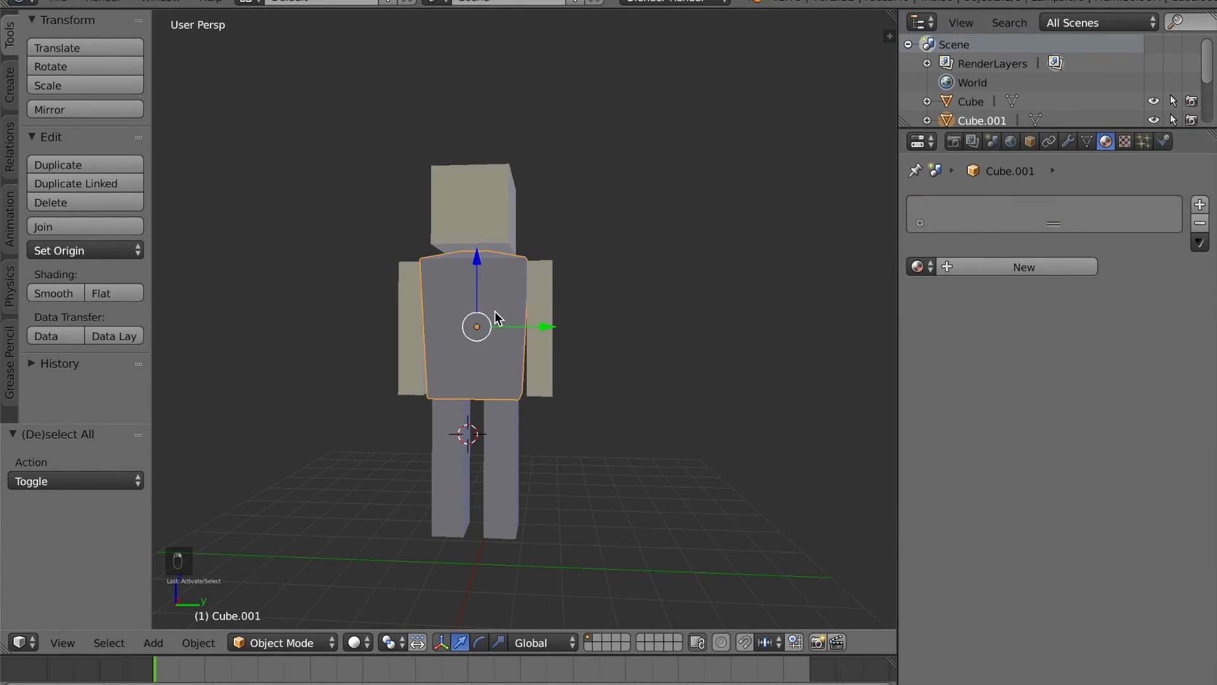
{"action": "left_click", "coordinate": [1006, 269]}
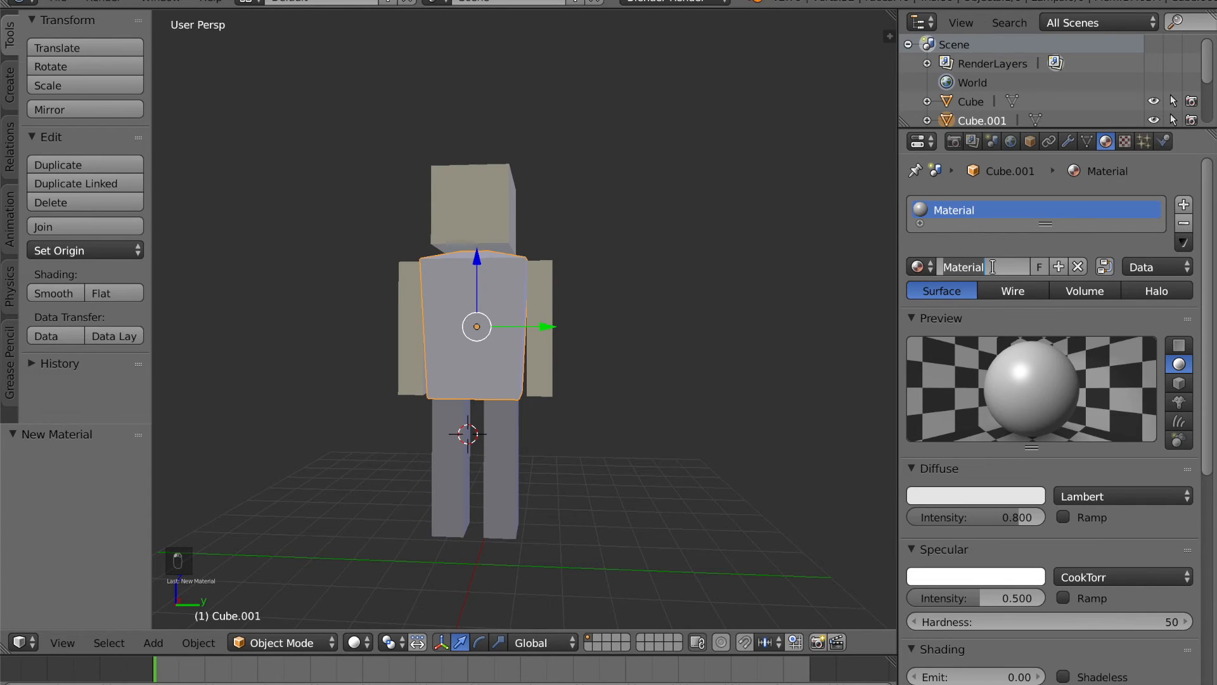
{"action": "type", "text": "Shirt"}
{"action": "key", "text": "Return"}
{"action": "left_click", "coordinate": [984, 497]}
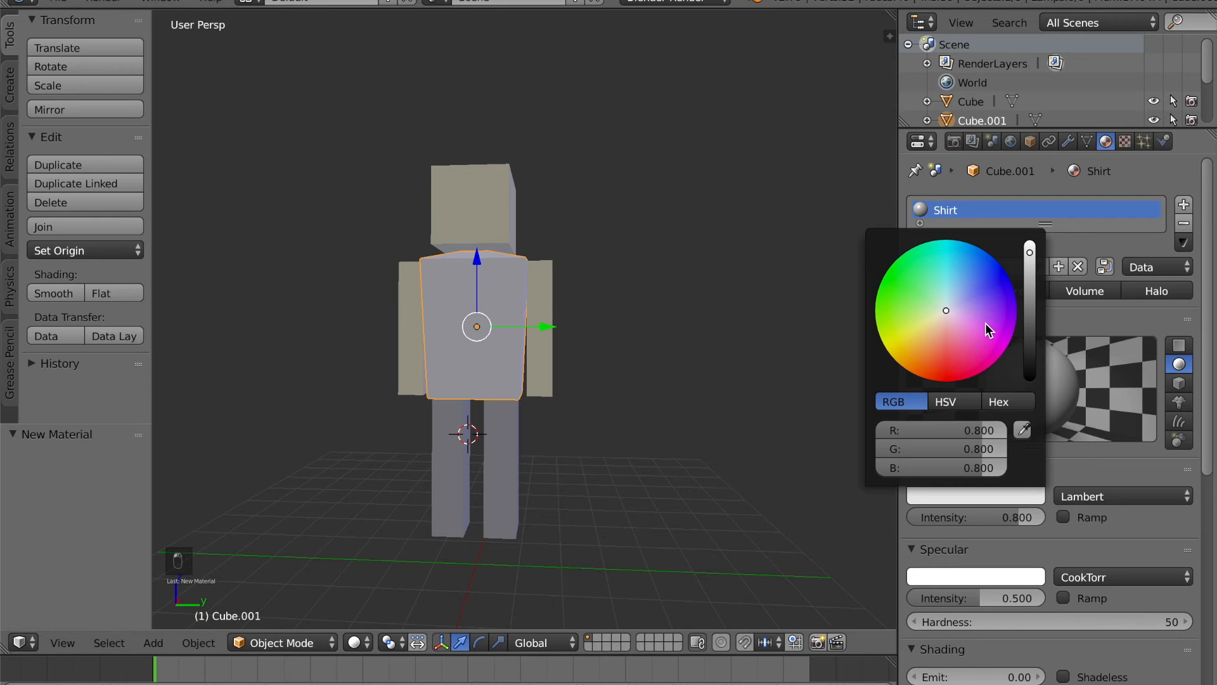
{"action": "left_click_drag", "start_coordinate": [949, 304], "coordinate": [911, 288]}
- Create a new material named Pants on the positive Y leg with a blue diffuse colour
{"action": "middle_click_drag", "start_coordinate": [533, 271], "coordinate": [501, 405]}
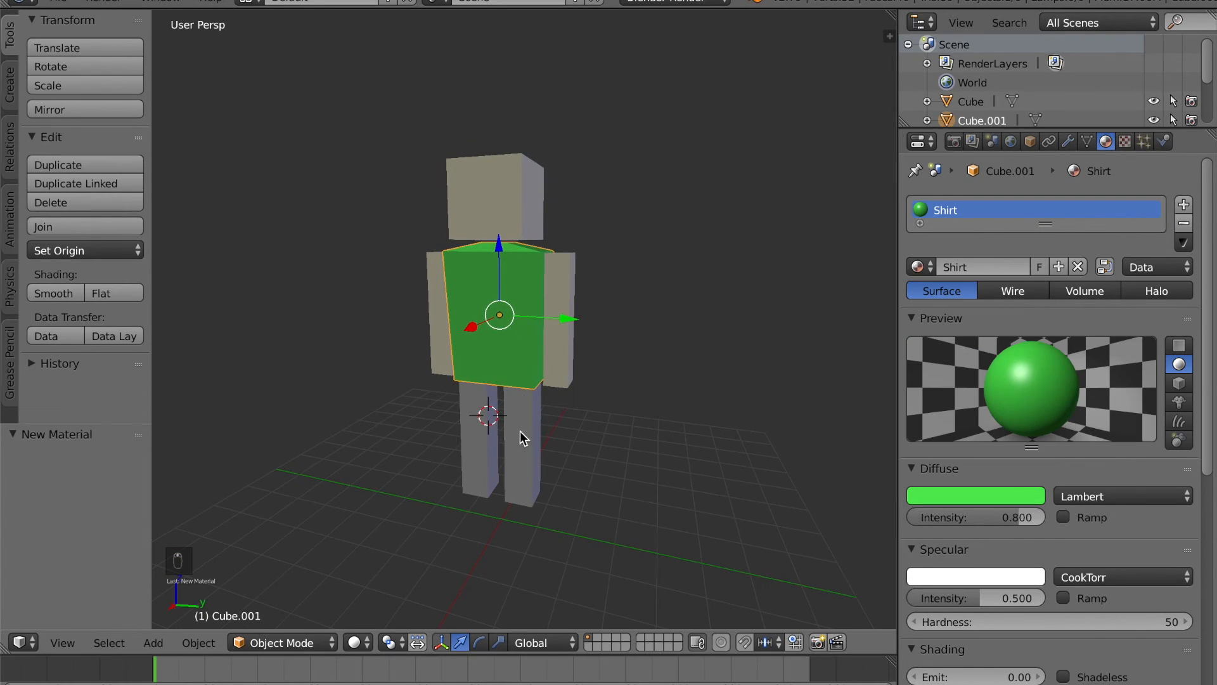
{"action": "right_click", "coordinate": [514, 444]}
{"action": "left_click", "coordinate": [966, 267]}
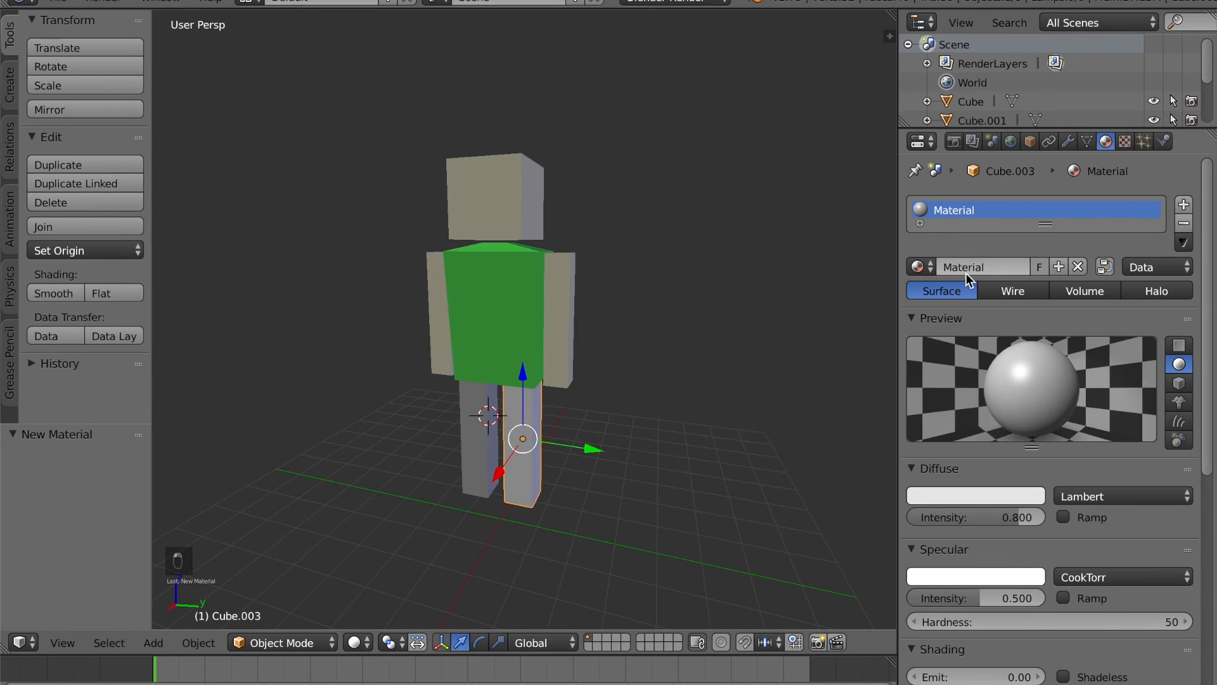
{"action": "type", "text": "P"}
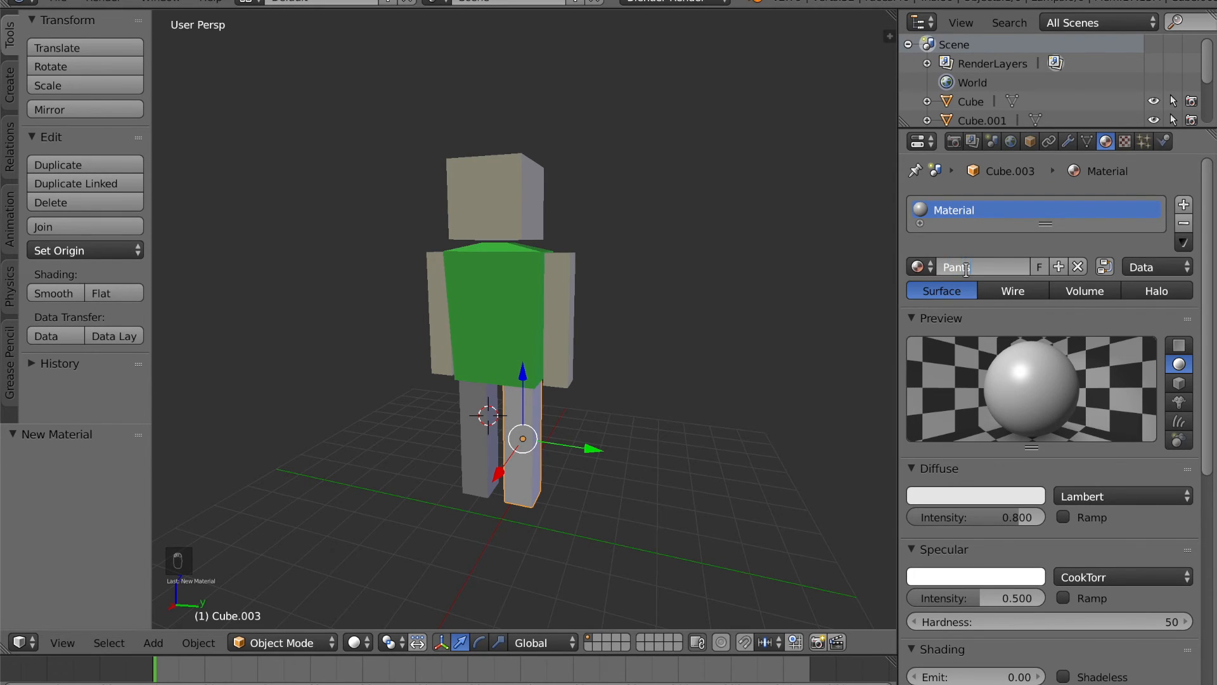
{"action": "type", "text": "ants"}
{"action": "key", "text": "Return"}
{"action": "left_click", "coordinate": [944, 495]}
{"action": "left_click_drag", "start_coordinate": [948, 312], "coordinate": [968, 276]}
- Assign the Pants material to the leg on the negative Y side
{"action": "right_click", "coordinate": [488, 422]}
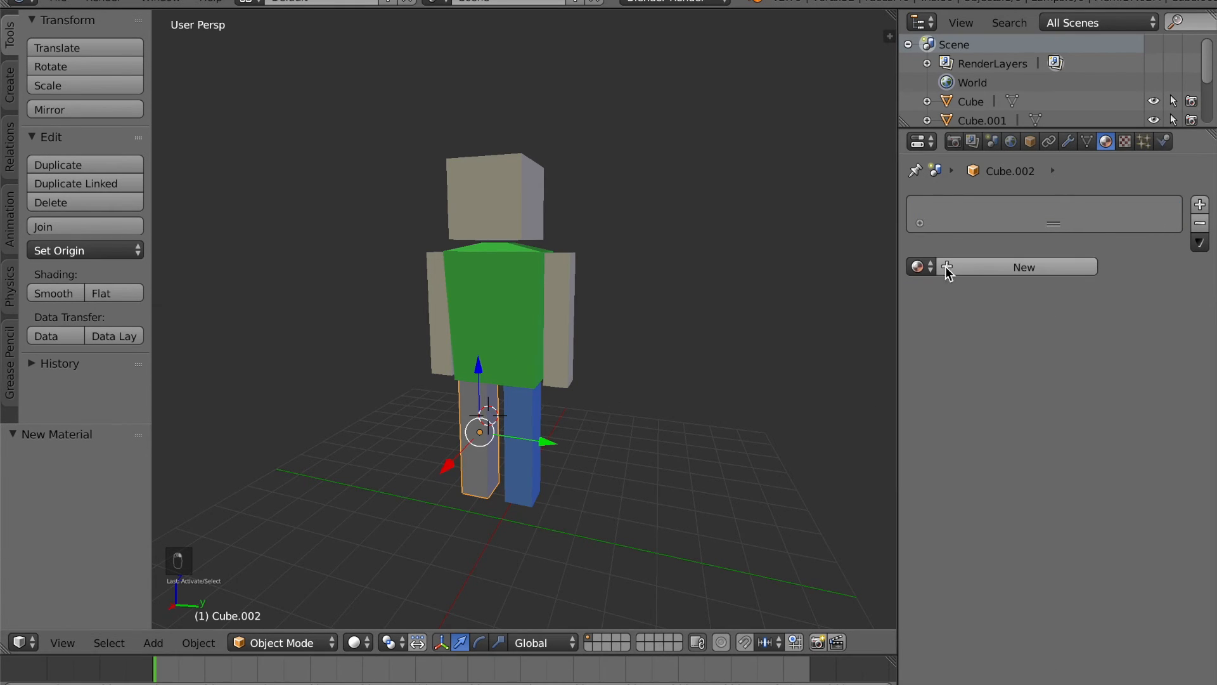
{"action": "left_click", "coordinate": [922, 266]}
{"action": "left_click", "coordinate": [938, 296]}
- Shift the Skin material's diffuse colour towards yellow and darken it slightly, then clear the selection
{"action": "middle_click_drag", "start_coordinate": [456, 342], "coordinate": [571, 311]}
{"action": "right_click", "coordinate": [571, 308]}
{"action": "right_click", "coordinate": [583, 289]}
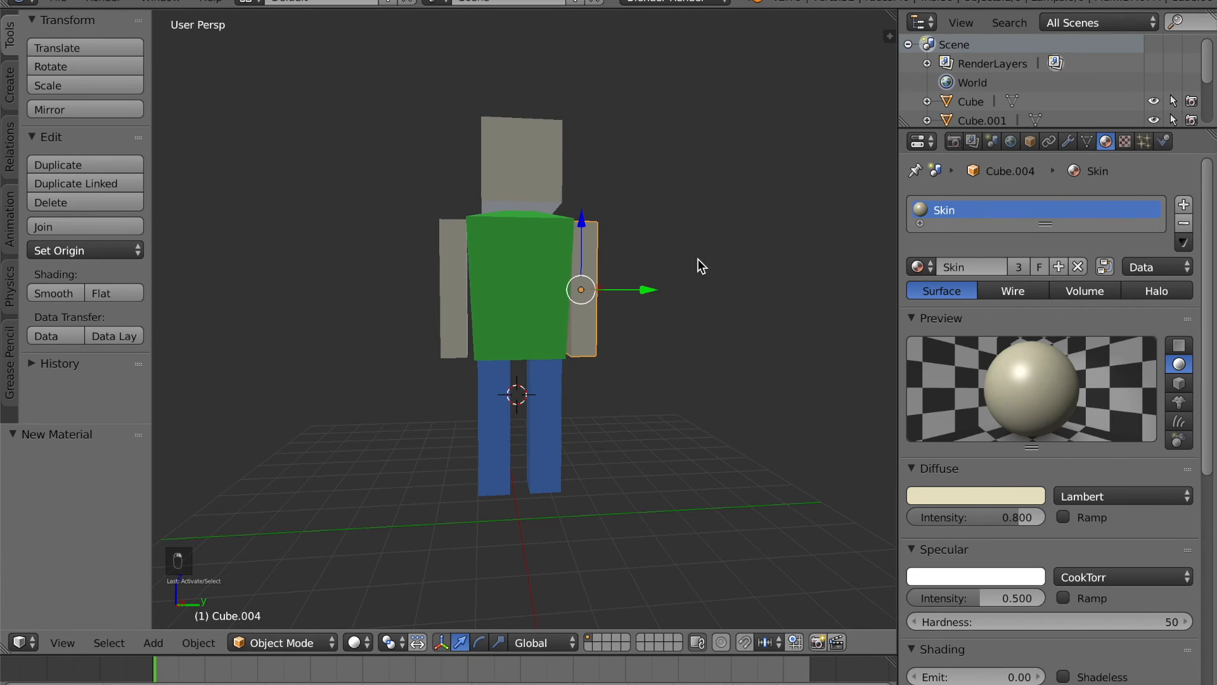
{"action": "left_click", "coordinate": [967, 498]}
{"action": "left_click_drag", "start_coordinate": [937, 313], "coordinate": [931, 318]}
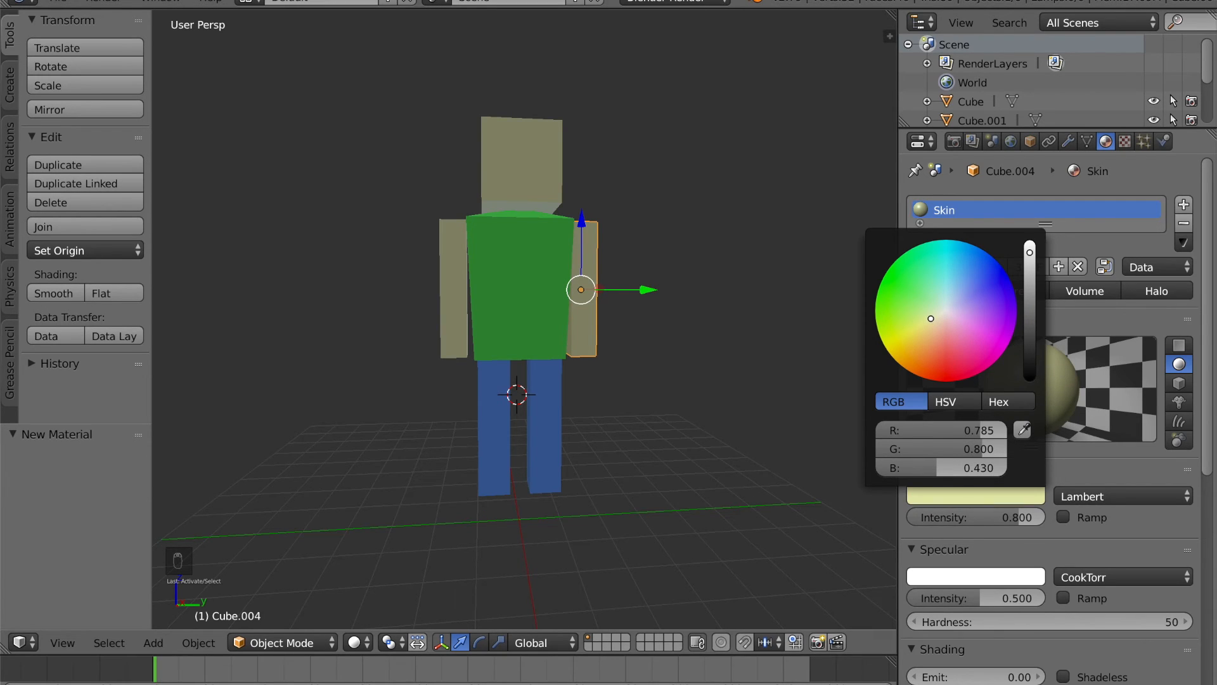
{"action": "left_click_drag", "start_coordinate": [1030, 252], "coordinate": [1030, 269]}
{"action": "middle_click_drag", "start_coordinate": [618, 269], "coordinate": [613, 306]}
{"action": "key", "text": "a"}
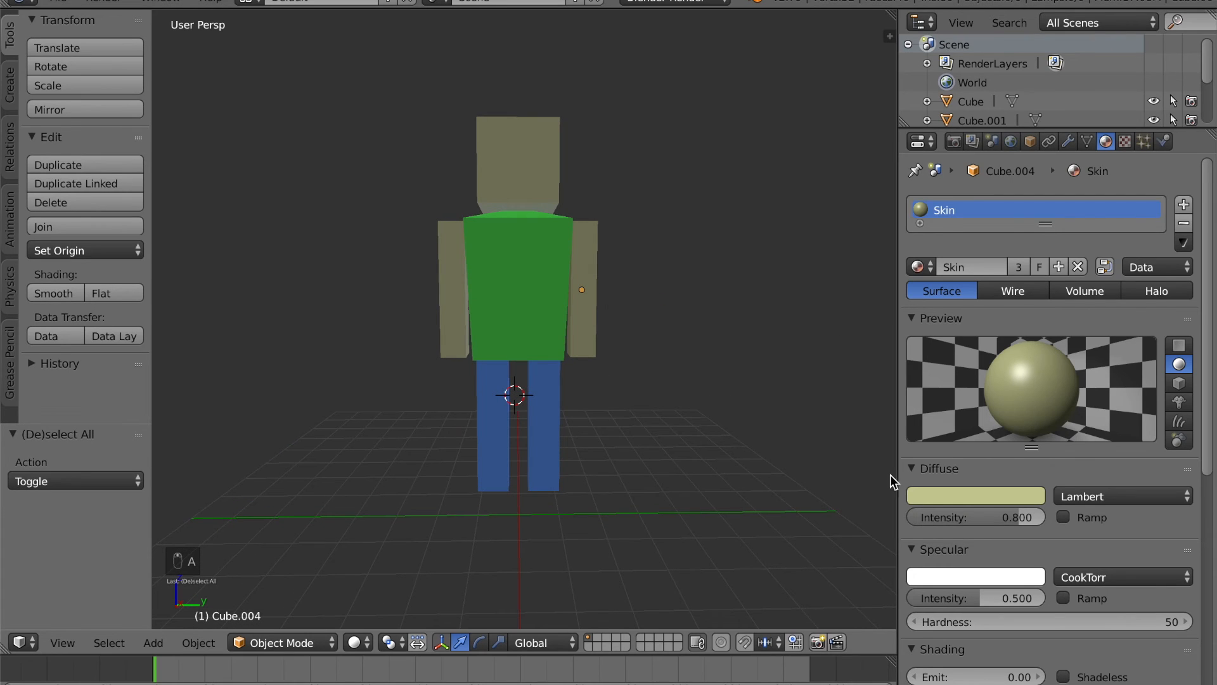
- Change the Skin material's diffuse colour to a light tan
{"action": "left_click", "coordinate": [961, 501]}
{"action": "left_click_drag", "start_coordinate": [925, 316], "coordinate": [934, 324]}
{"action": "middle_click_drag", "start_coordinate": [625, 303], "coordinate": [600, 300]}
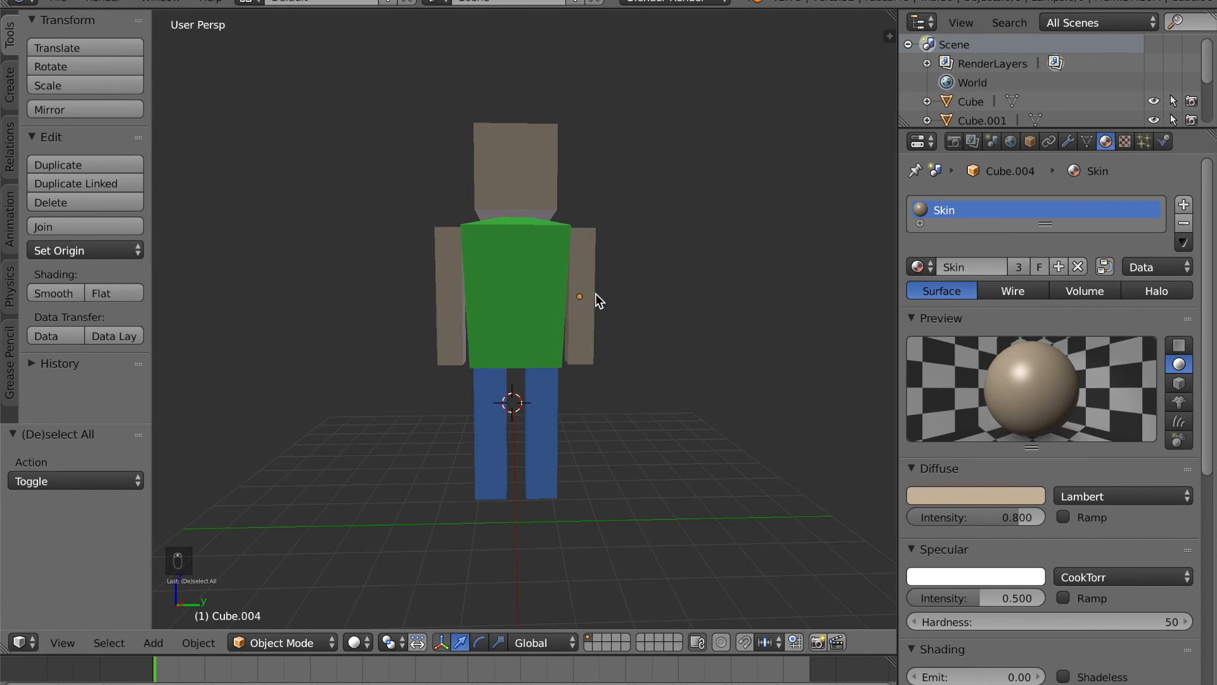
- Join the torso, both arms, the head and both legs into one object, with the negative Y leg as the active object
{"action": "right_click", "coordinate": [581, 290]}
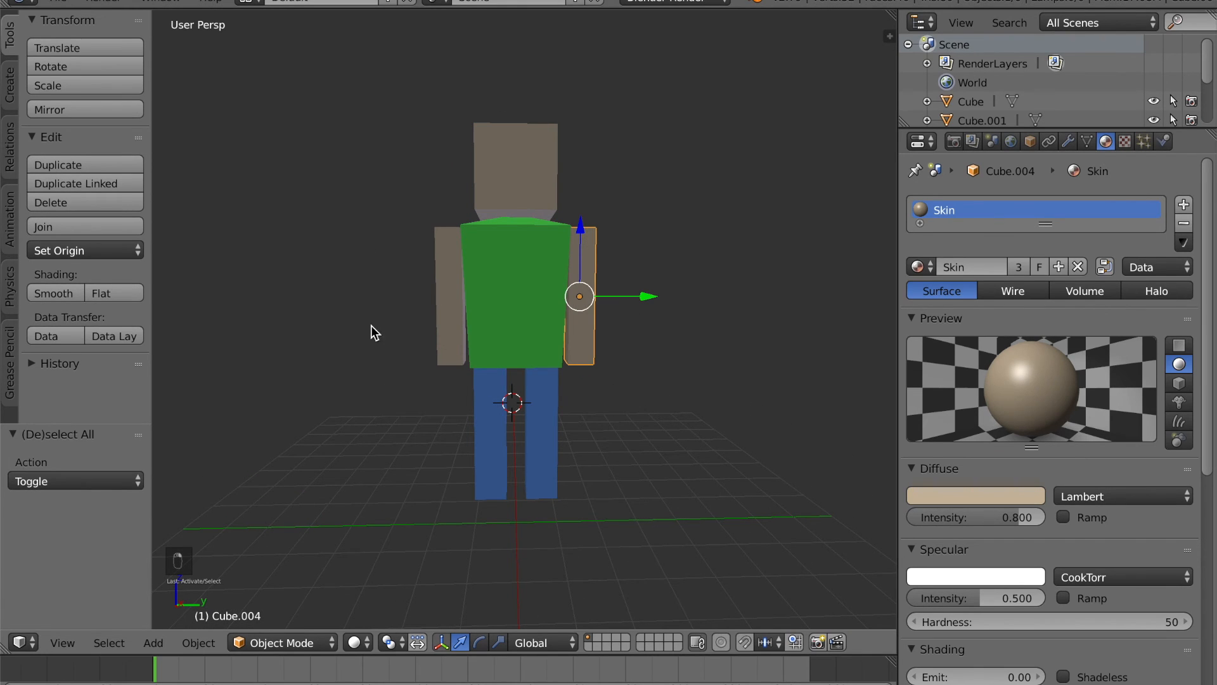
{"action": "right_click", "coordinate": [532, 214]}
{"action": "right_click", "coordinate": [482, 317]}
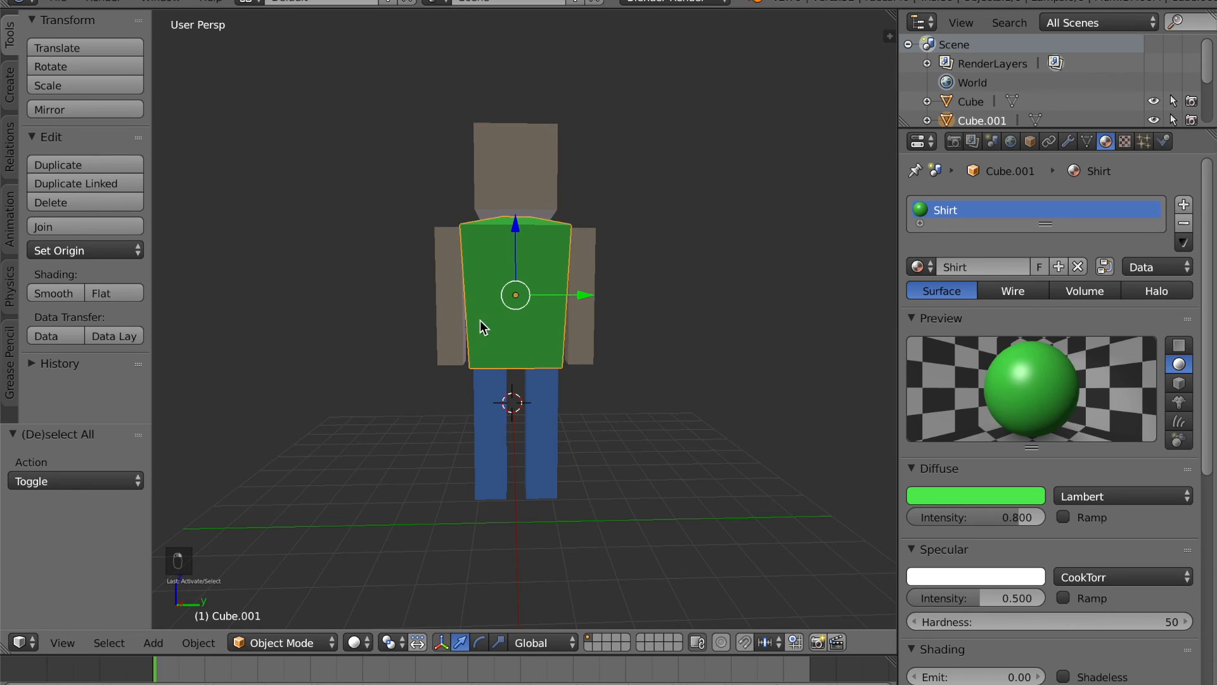
{"action": "right_click", "coordinate": [457, 268], "text": "shift"}
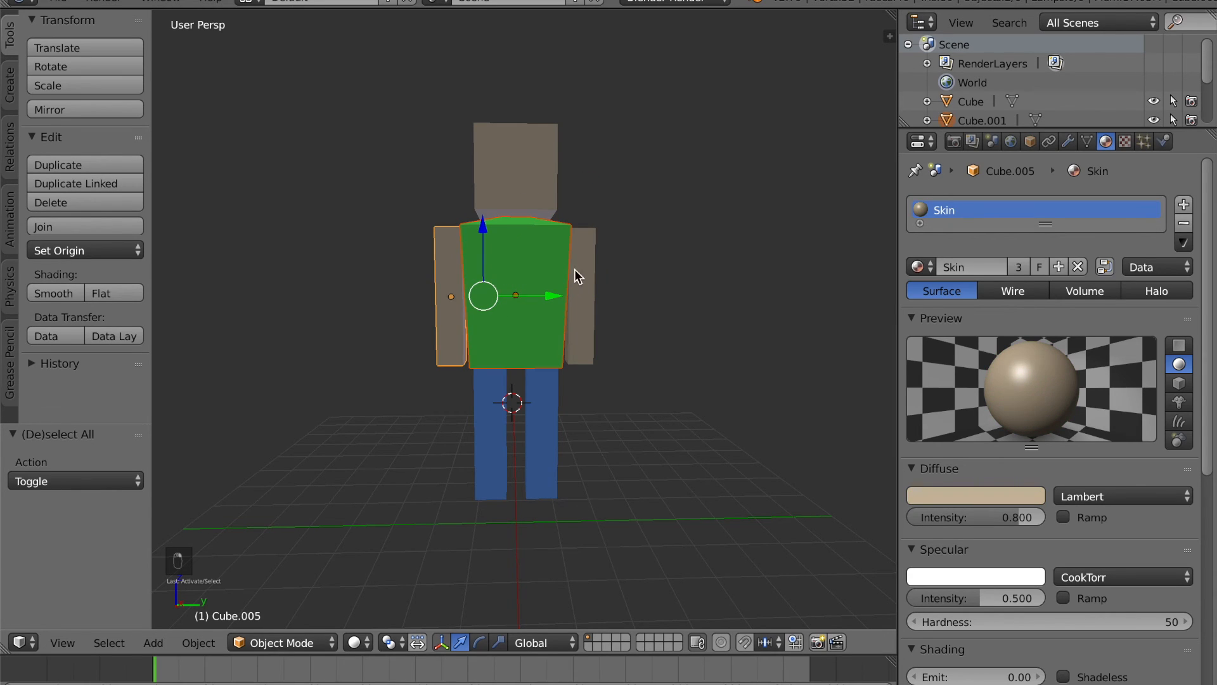
{"action": "right_click", "coordinate": [583, 289], "text": "shift"}
{"action": "right_click", "coordinate": [533, 177], "text": "shift"}
{"action": "right_click", "coordinate": [545, 463], "text": "shift"}
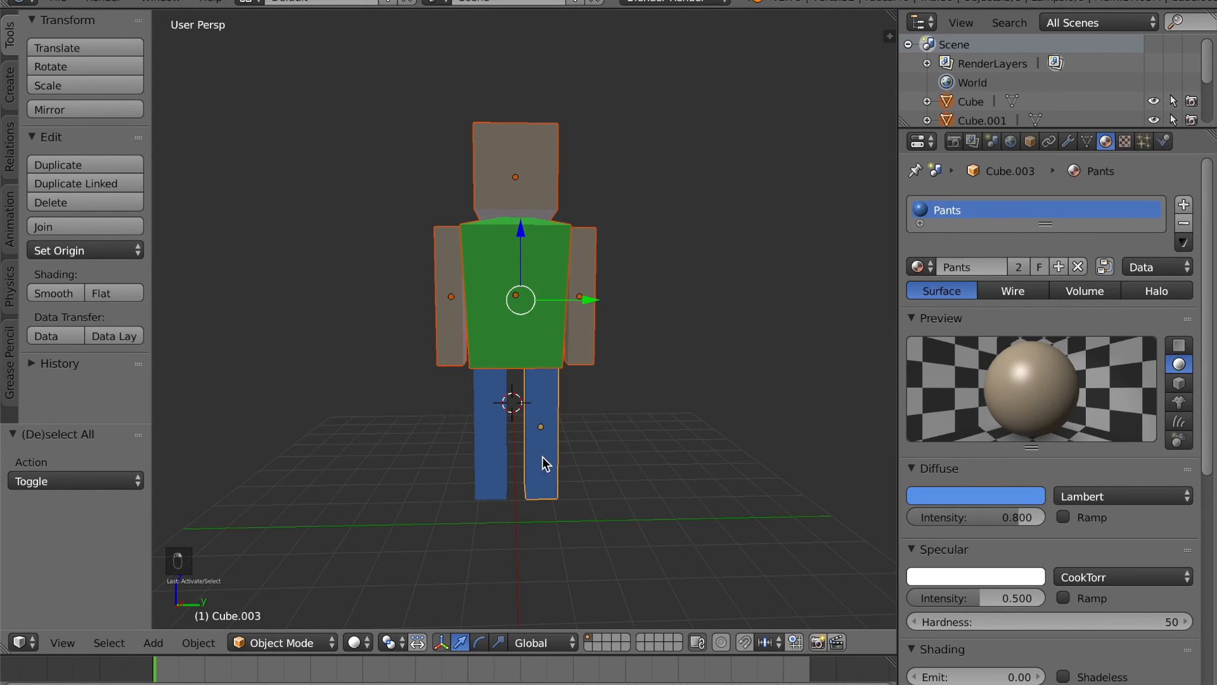
{"action": "right_click", "coordinate": [502, 461], "text": "shift"}
{"action": "middle_click_drag", "start_coordinate": [620, 490], "coordinate": [545, 489]}
{"action": "key", "text": "ctrl+j"}
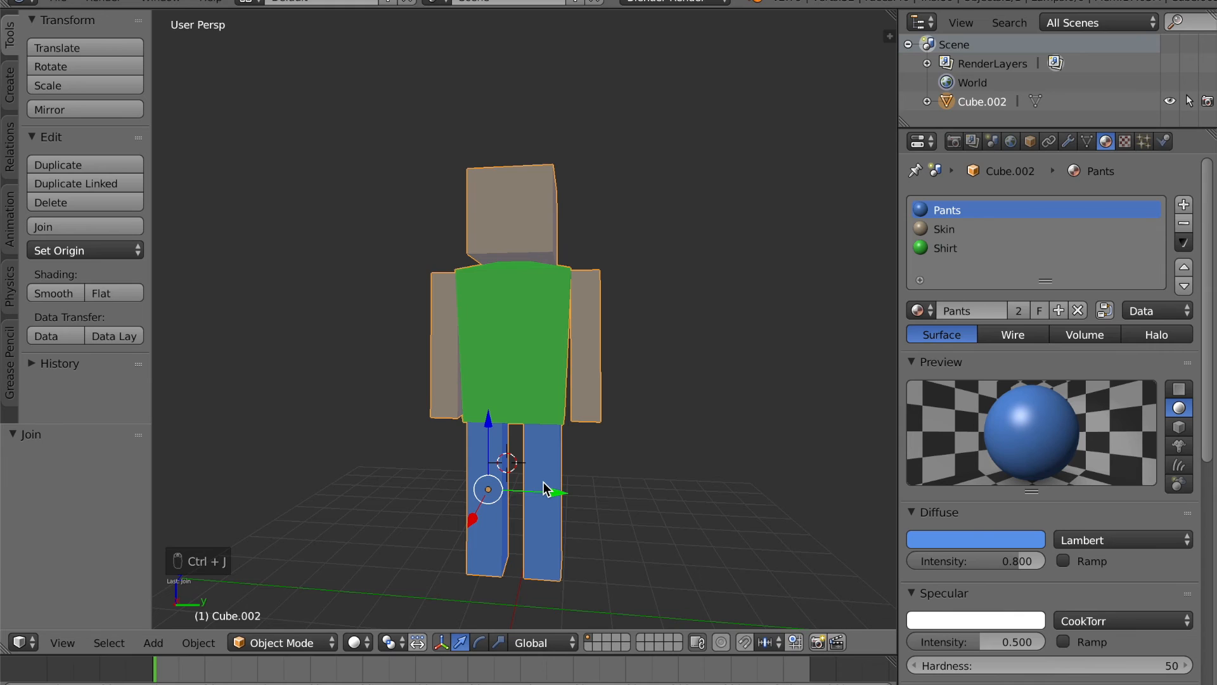
{"action": "middle_click_drag", "start_coordinate": [544, 488], "coordinate": [555, 366]}
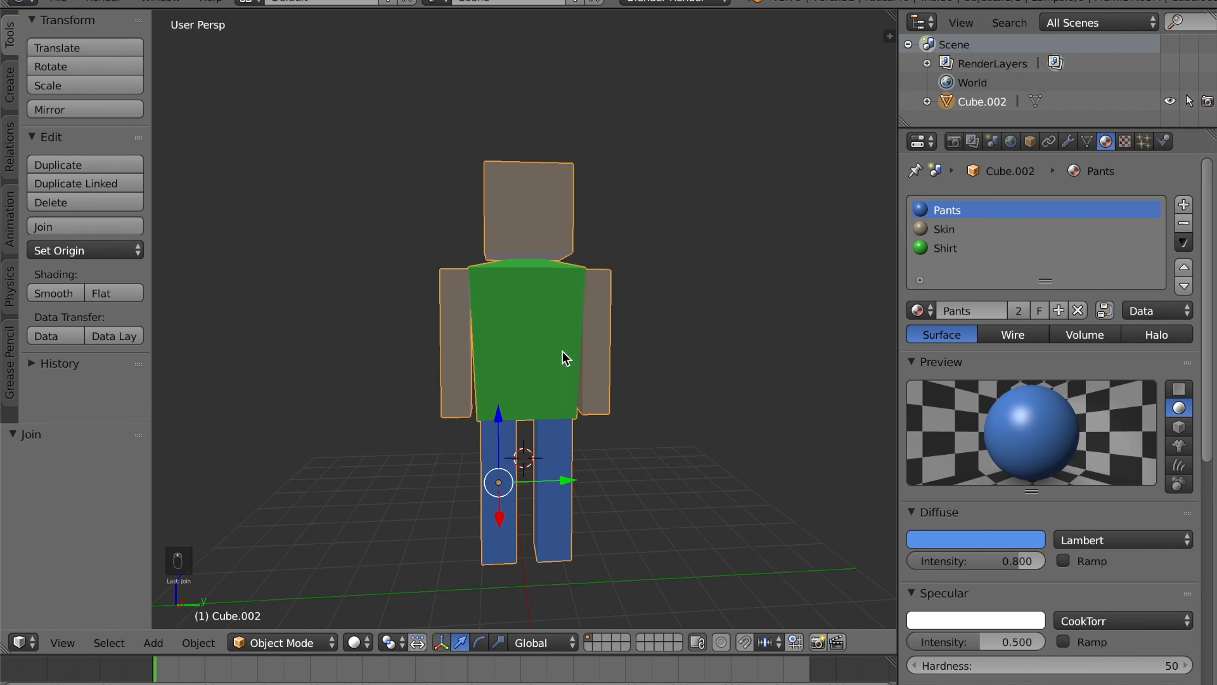
- Check the joined character's mesh in Edit Mode and return to Object Mode with nothing selected
{"action": "key", "text": "Tab"}
{"action": "middle_click_drag", "start_coordinate": [401, 402], "coordinate": [460, 440]}
{"action": "key", "text": "a"}
{"action": "middle_click_drag", "start_coordinate": [548, 381], "coordinate": [574, 372]}
{"action": "key", "text": "a"}
{"action": "key", "text": "Tab"}
{"action": "key", "text": "a"}
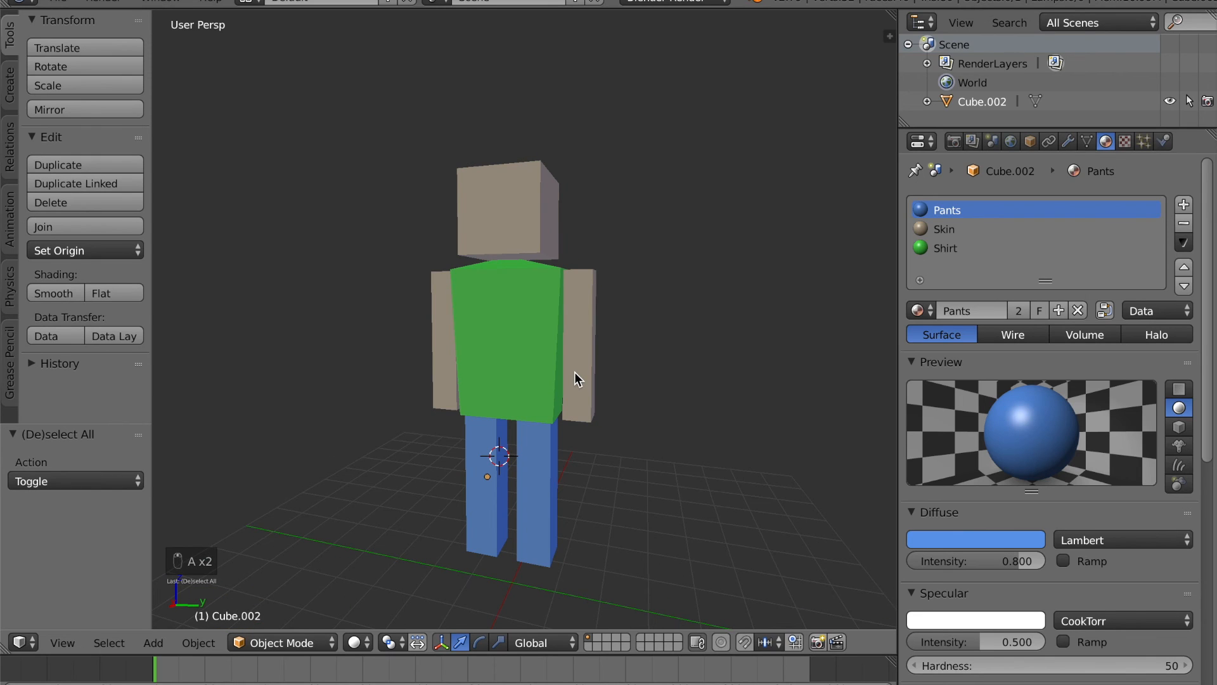
- Save the file with the joined character
{"action": "key", "text": "ctrl+s"}
{"action": "key", "text": "ctrl+s"}
{"action": "middle_click_drag", "start_coordinate": [574, 371], "coordinate": [583, 362]}
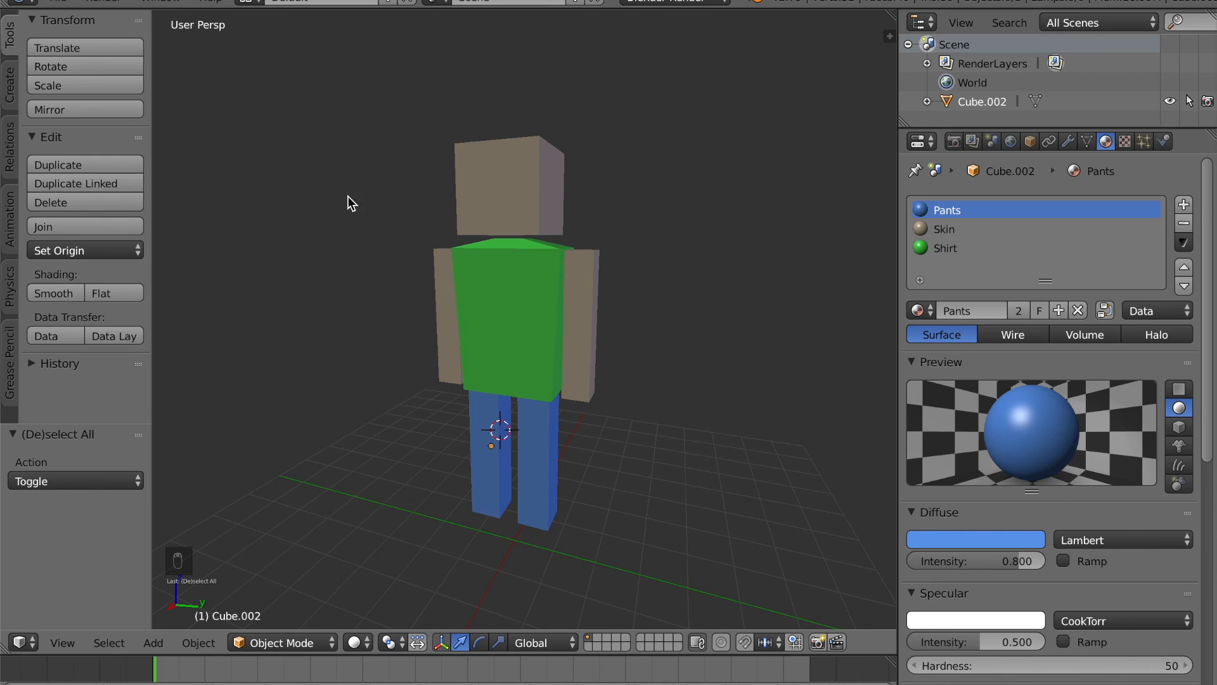
{"action": "scroll", "coordinate": [520, 305], "scroll_direction": "left", "scroll_amount": 5}
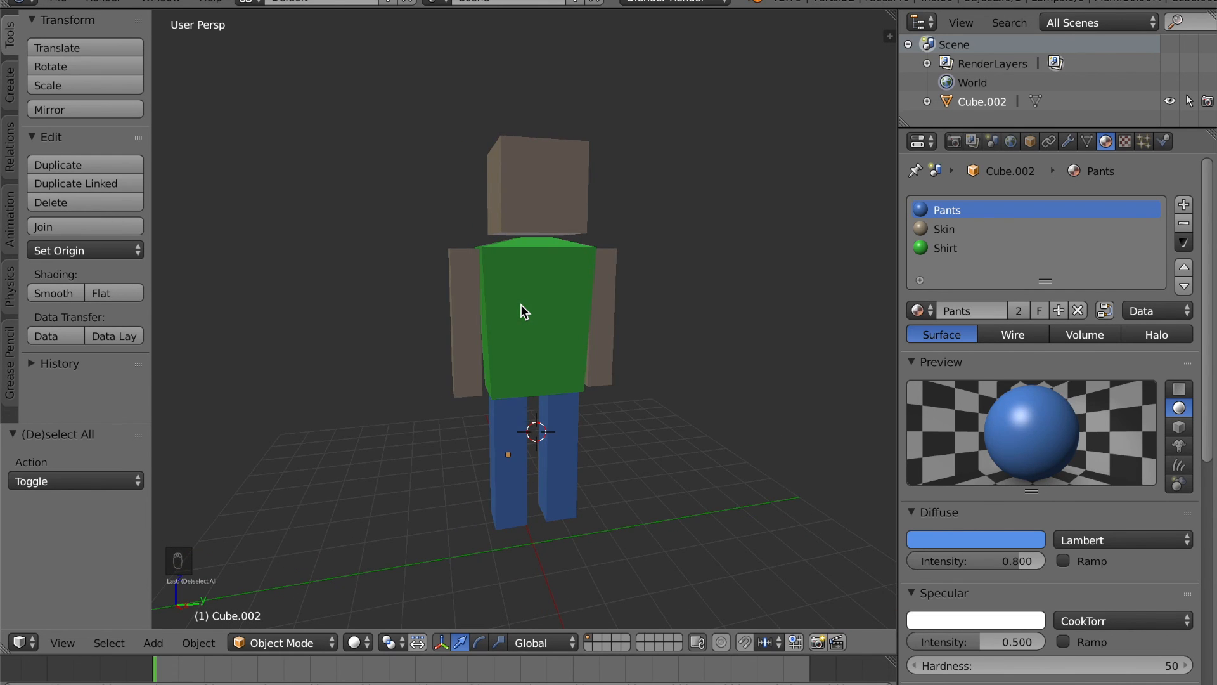
{"action": "scroll", "coordinate": [520, 305], "scroll_direction": "left", "scroll_amount": 5}
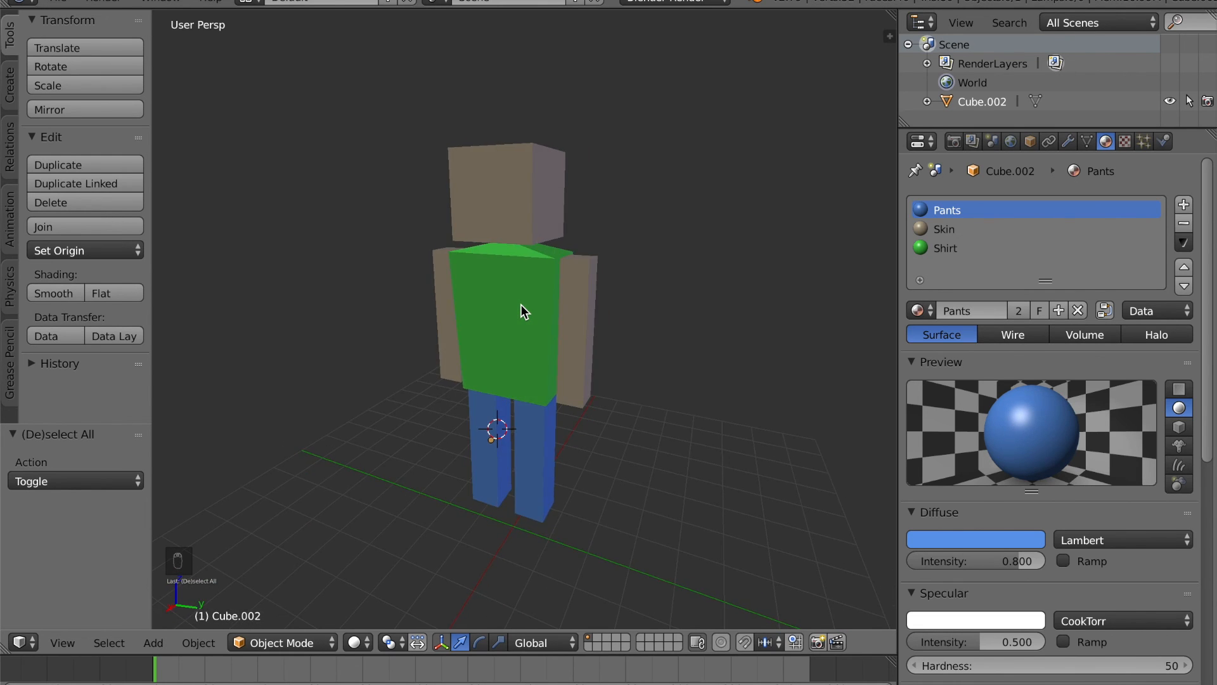